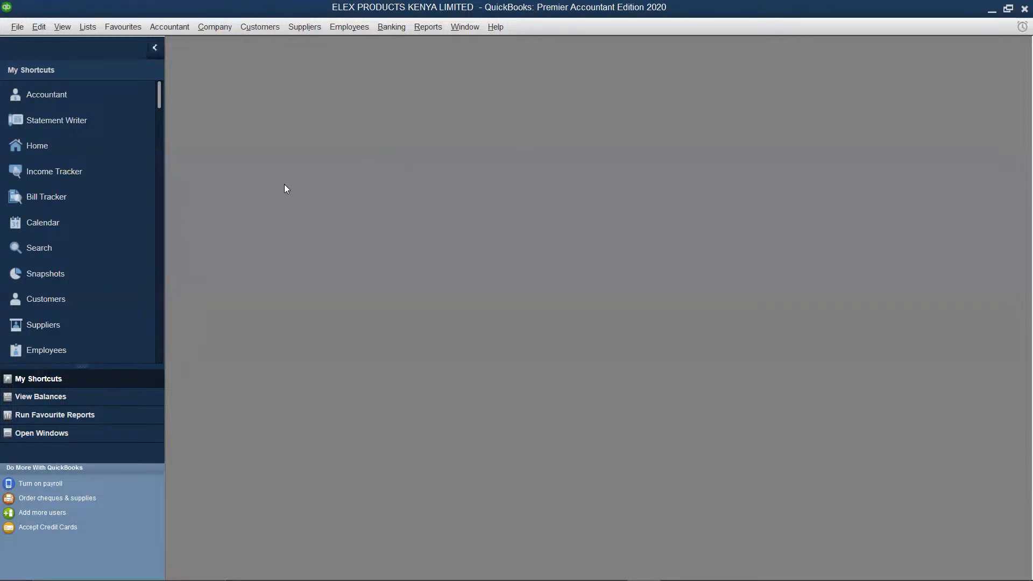
- Open the Customer Centre to view the customer list
{"action": "left_click", "coordinate": [94, 299]}
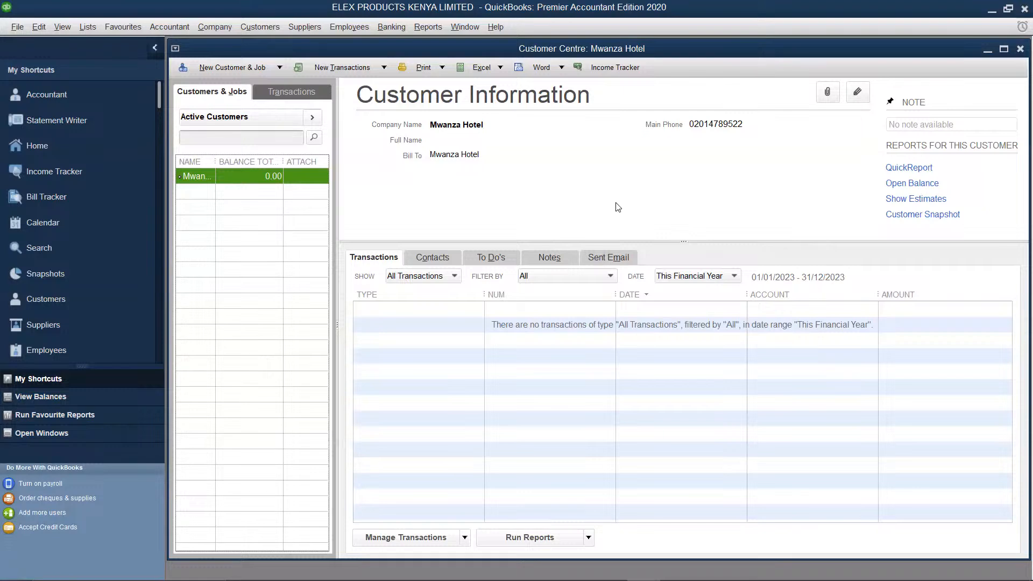
{"action": "key", "text": "XF86AudioRaiseVolume"}
{"action": "key", "text": "XF86AudioRaiseVolume"}
- Open the Item List full size and start a new item to review the available item types
{"action": "left_click", "coordinate": [86, 27]}
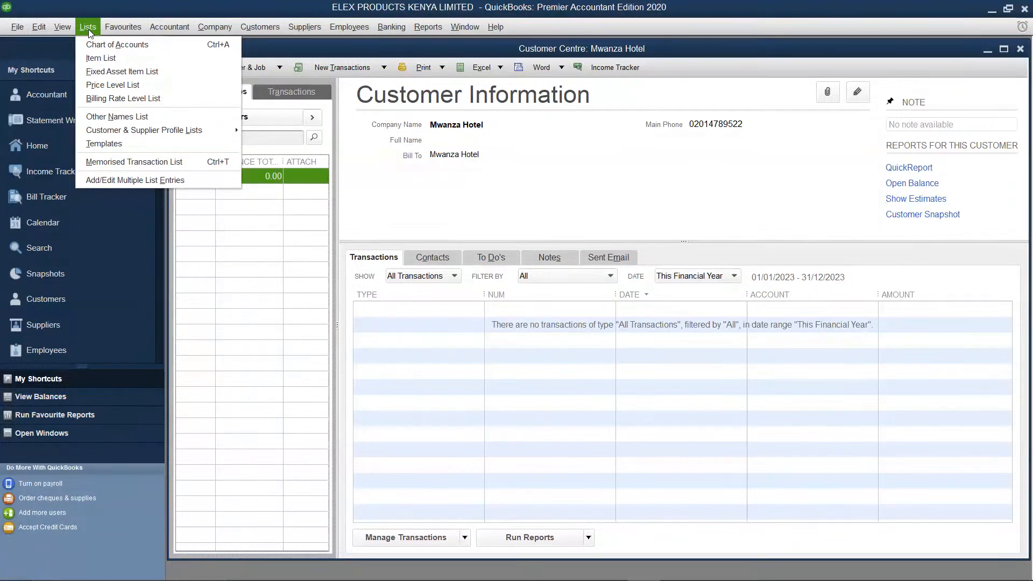
{"action": "left_click", "coordinate": [100, 59]}
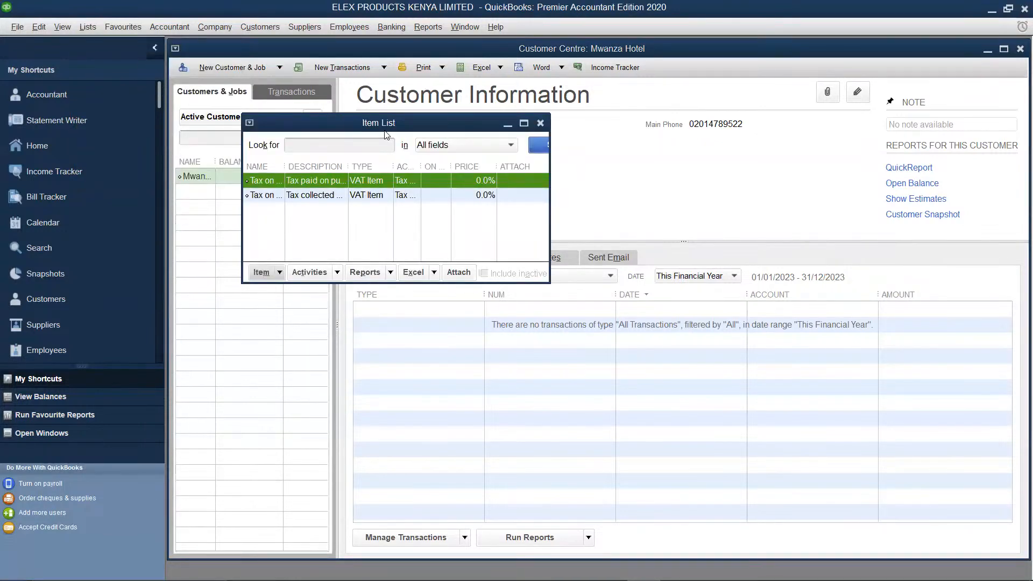
{"action": "left_click", "coordinate": [524, 125]}
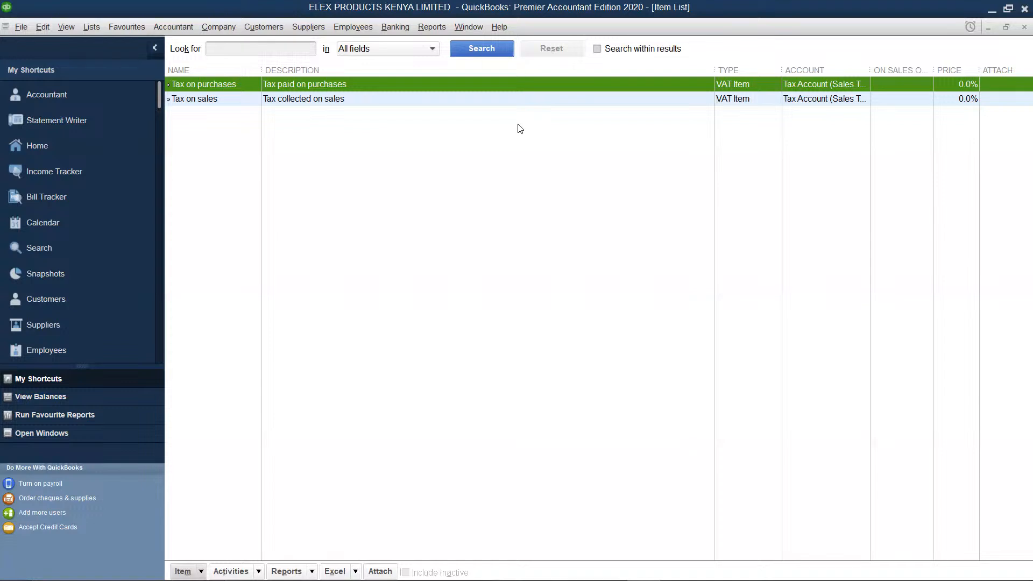
{"action": "right_click", "coordinate": [514, 129]}
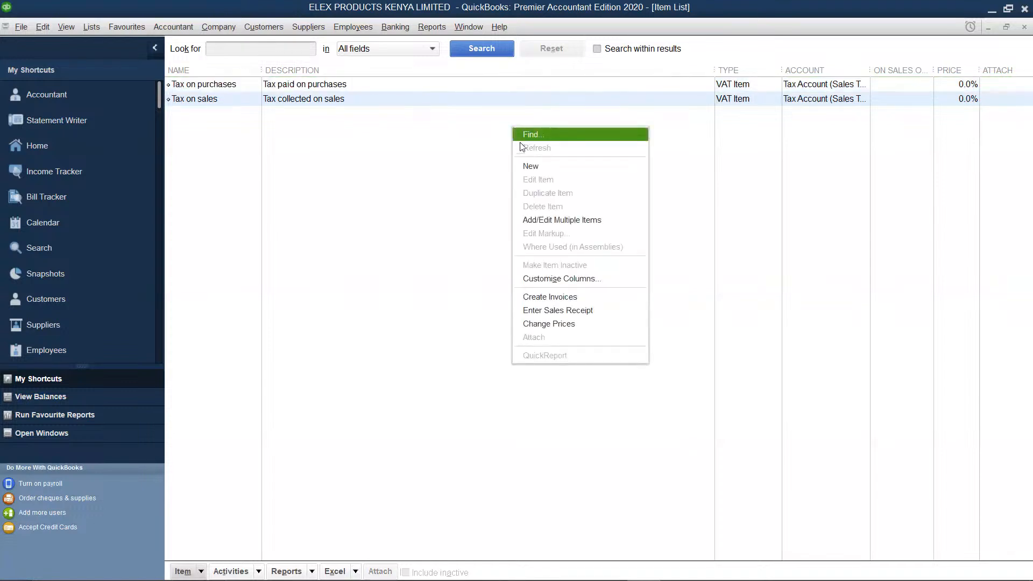
{"action": "left_click", "coordinate": [532, 166]}
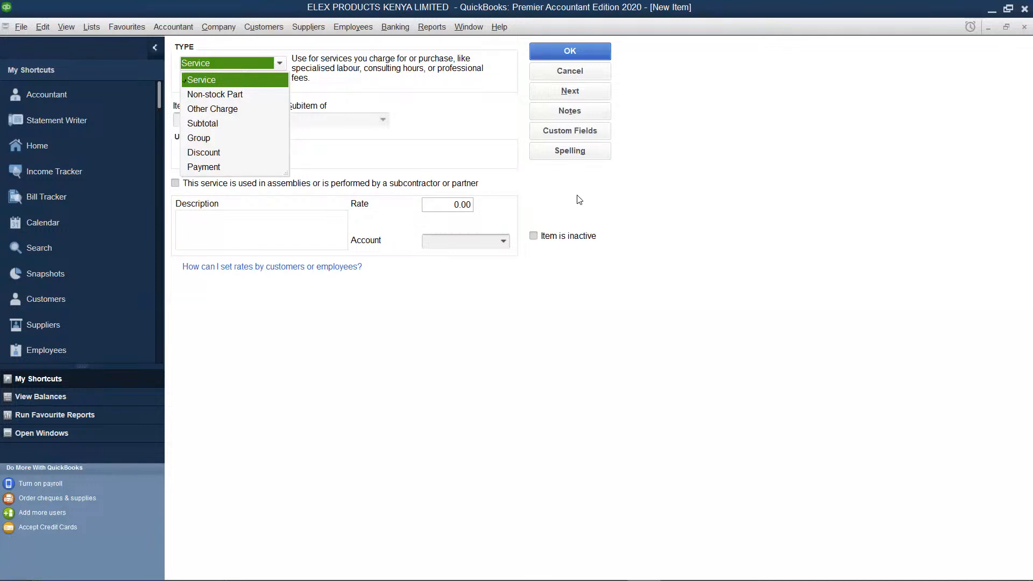
{"action": "left_click", "coordinate": [598, 195]}
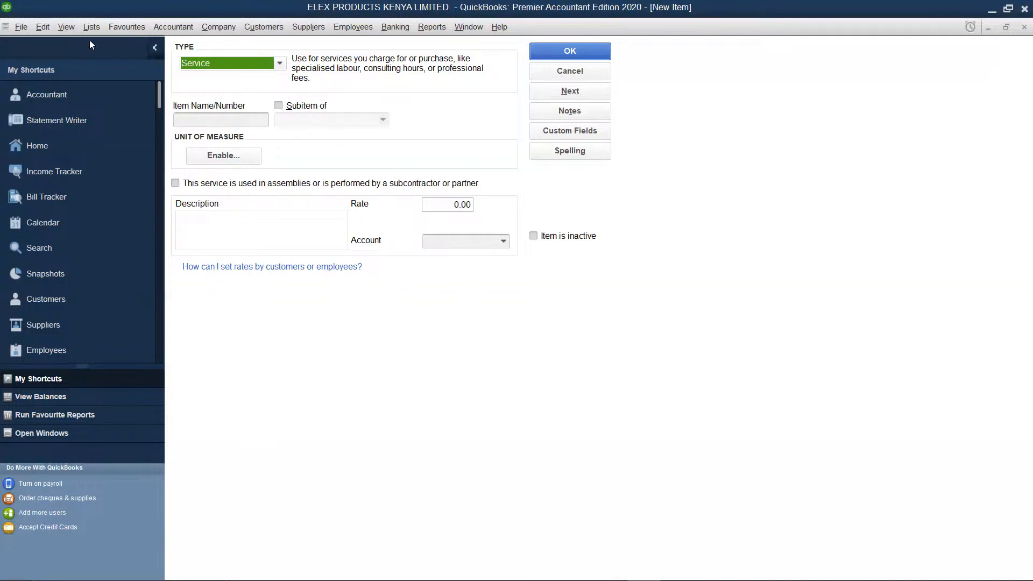
- Start a new company file with Express Start and name the company Dead End Merchants
{"action": "left_click", "coordinate": [15, 26]}
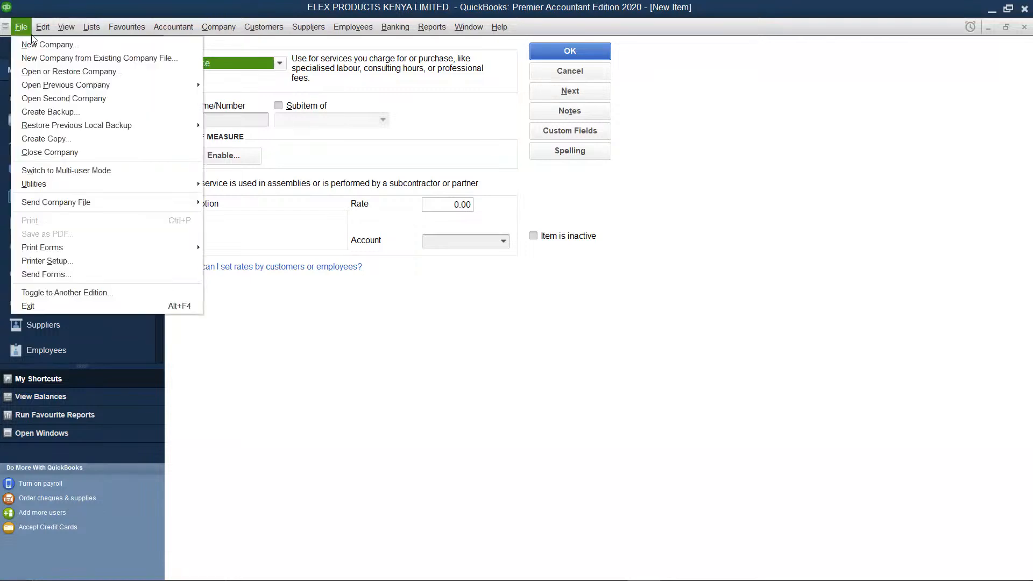
{"action": "mouse_move", "coordinate": [35, 31]}
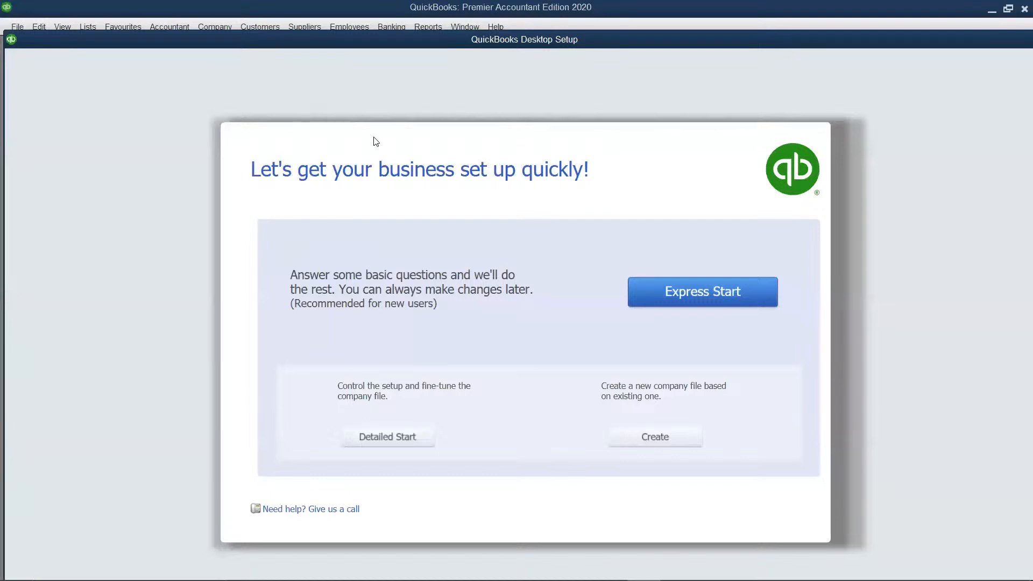
{"action": "left_click", "coordinate": [698, 302]}
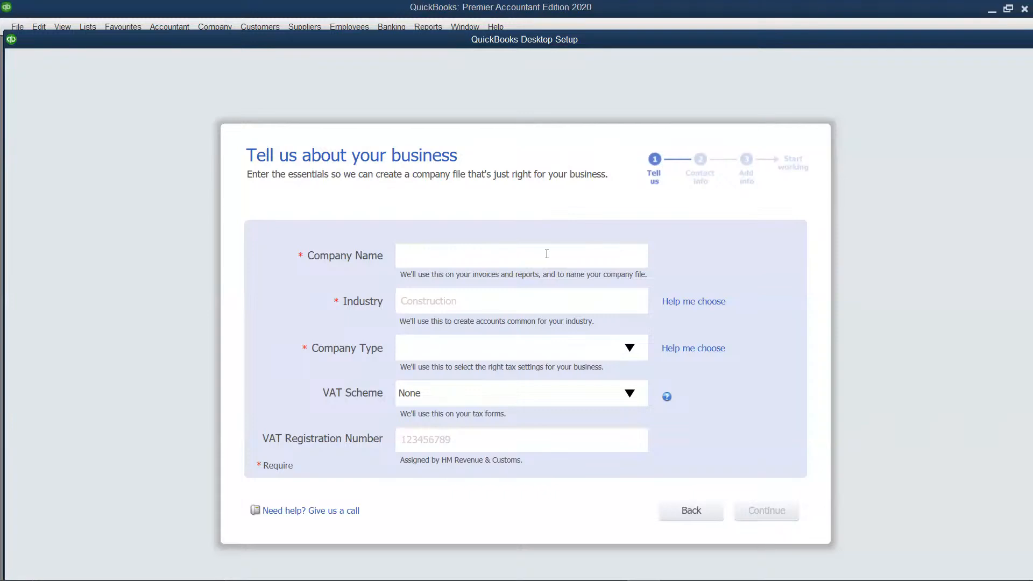
{"action": "type", "text": "Dead End Merchants"}
{"action": "left_click", "coordinate": [548, 300]}
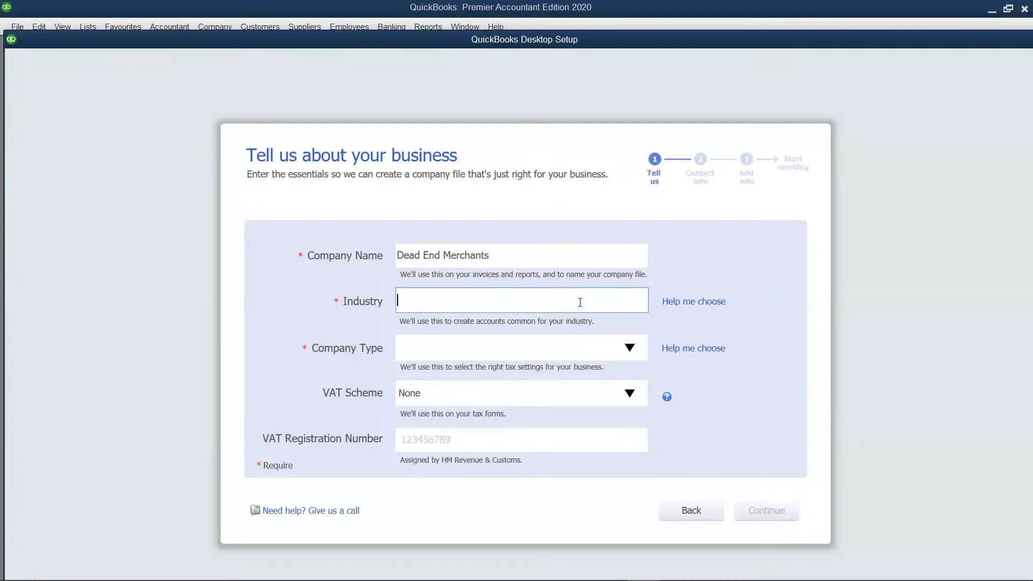
{"action": "left_click", "coordinate": [676, 302]}
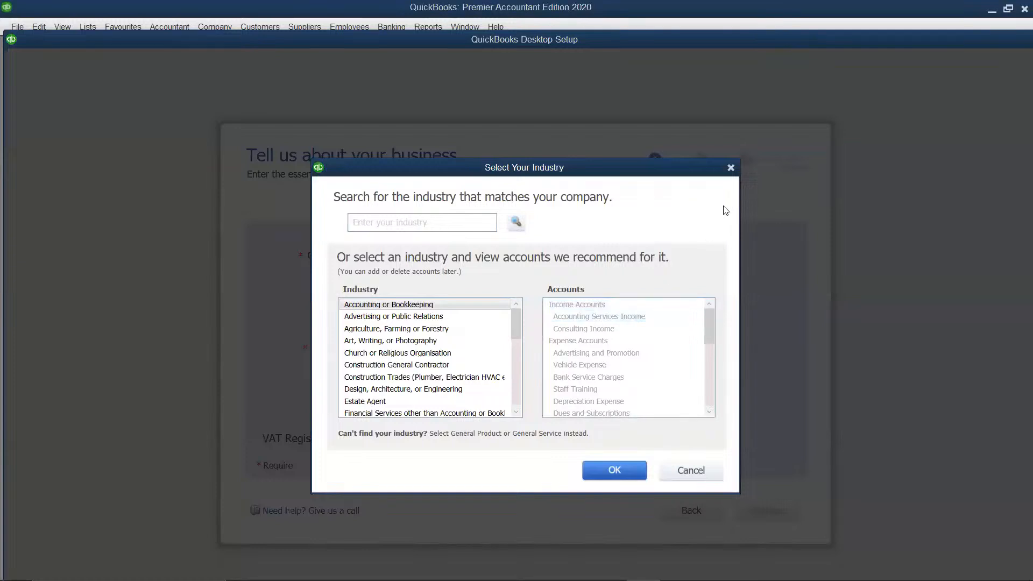
{"action": "left_click", "coordinate": [729, 166]}
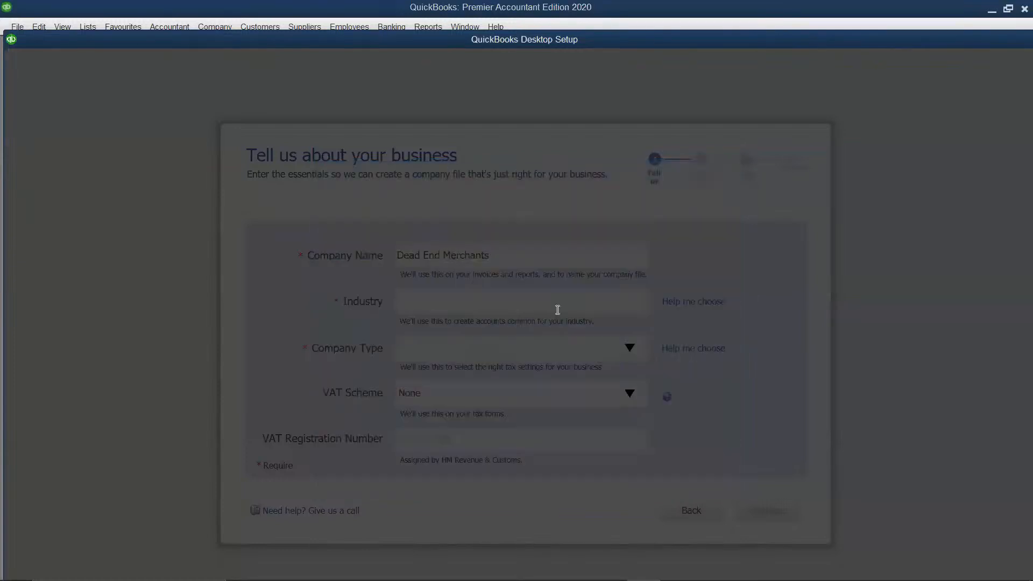
- Set the company's industry to General Product-based Business from the list of suggested industries
{"action": "left_click", "coordinate": [477, 298]}
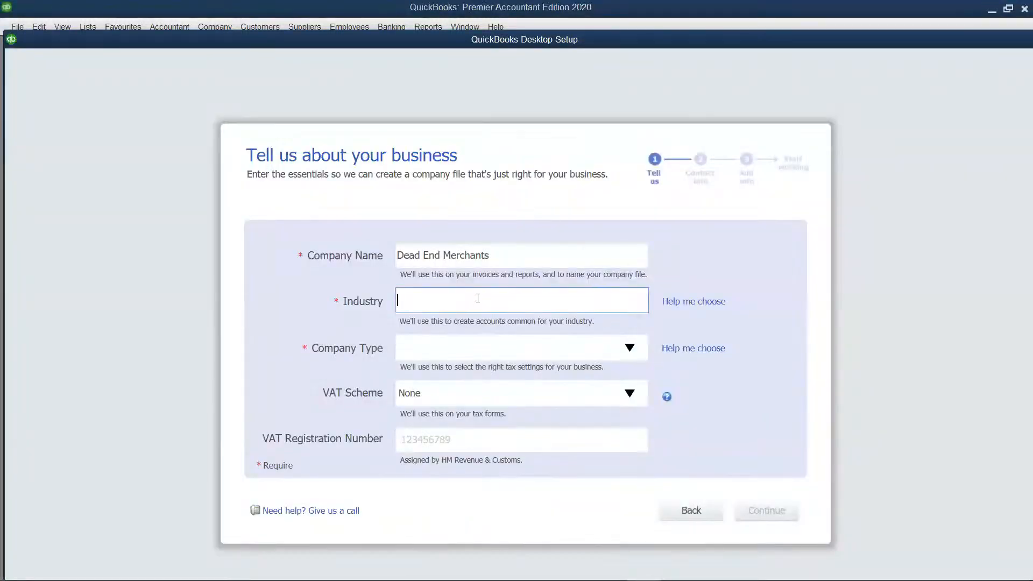
{"action": "left_click", "coordinate": [694, 302]}
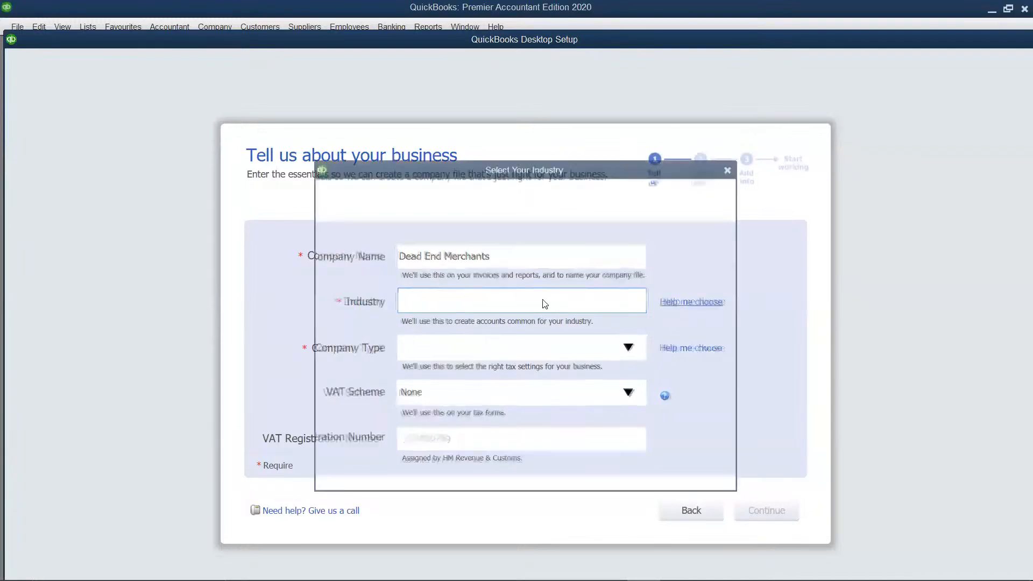
{"action": "scroll", "coordinate": [480, 306], "scroll_direction": "down", "scroll_amount": 6}
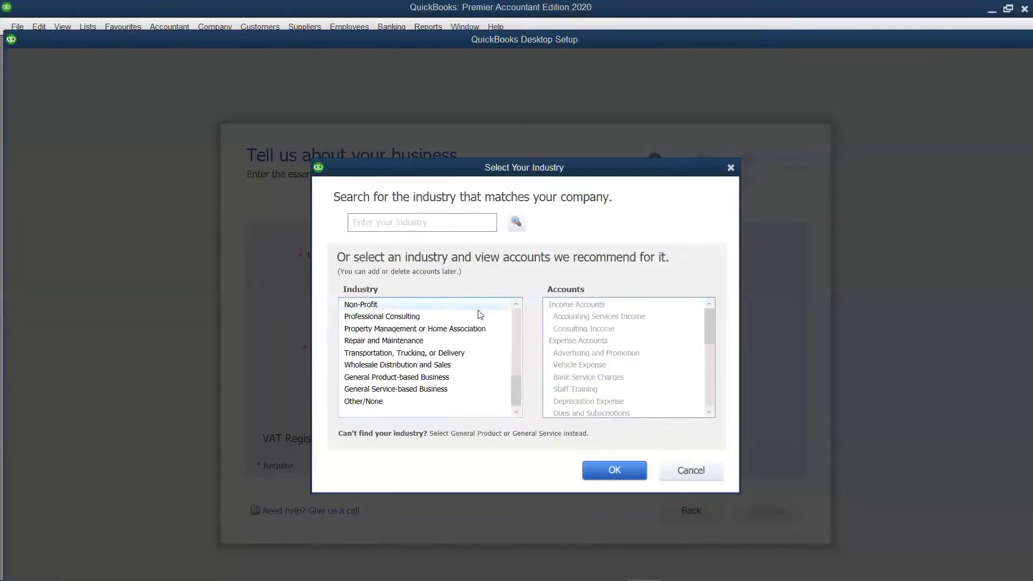
{"action": "left_click", "coordinate": [432, 378]}
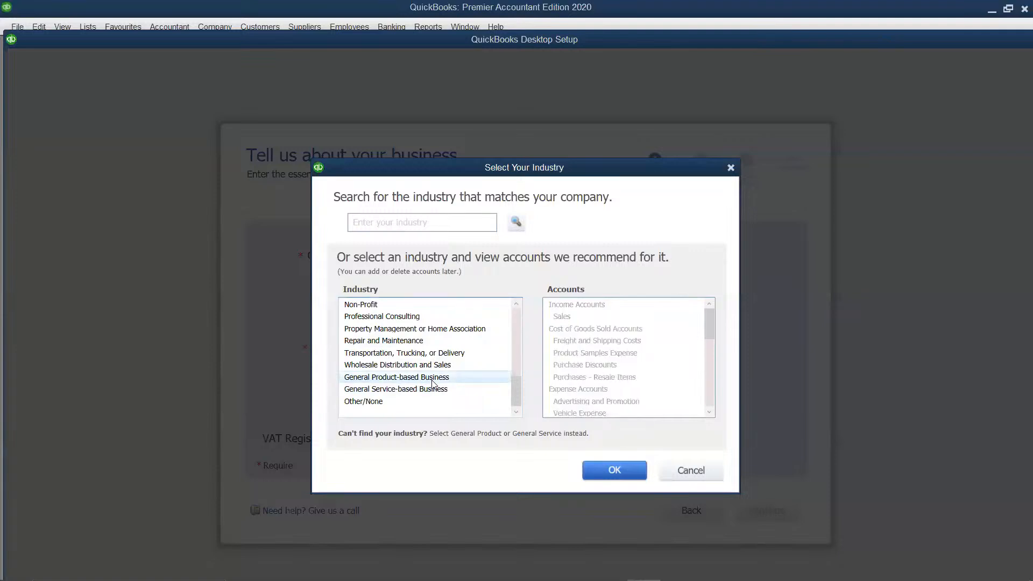
{"action": "left_click", "coordinate": [618, 469]}
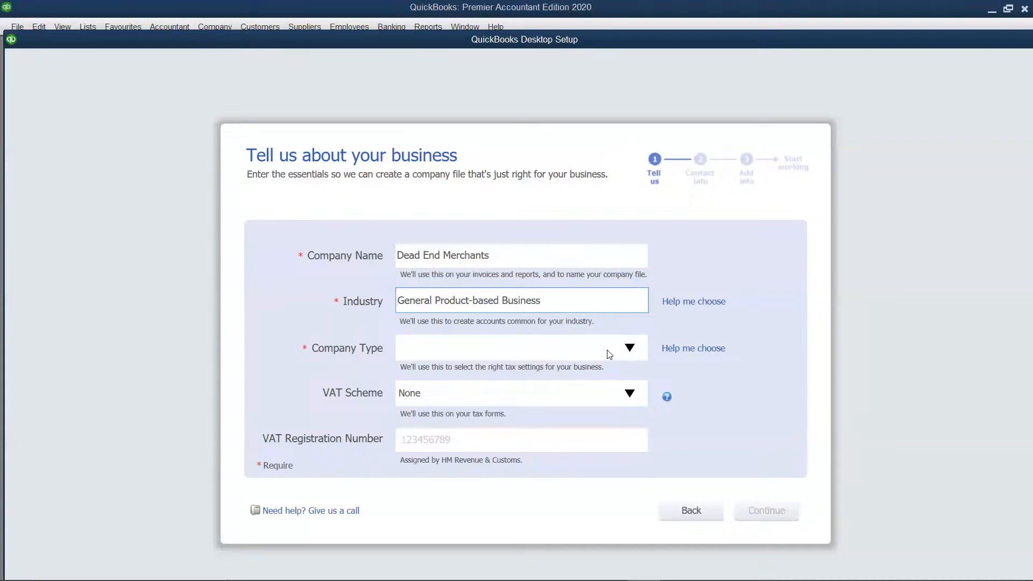
- Set the company type to Company - Limited liability or unlimited and create the company file without contact details
{"action": "left_click", "coordinate": [573, 351]}
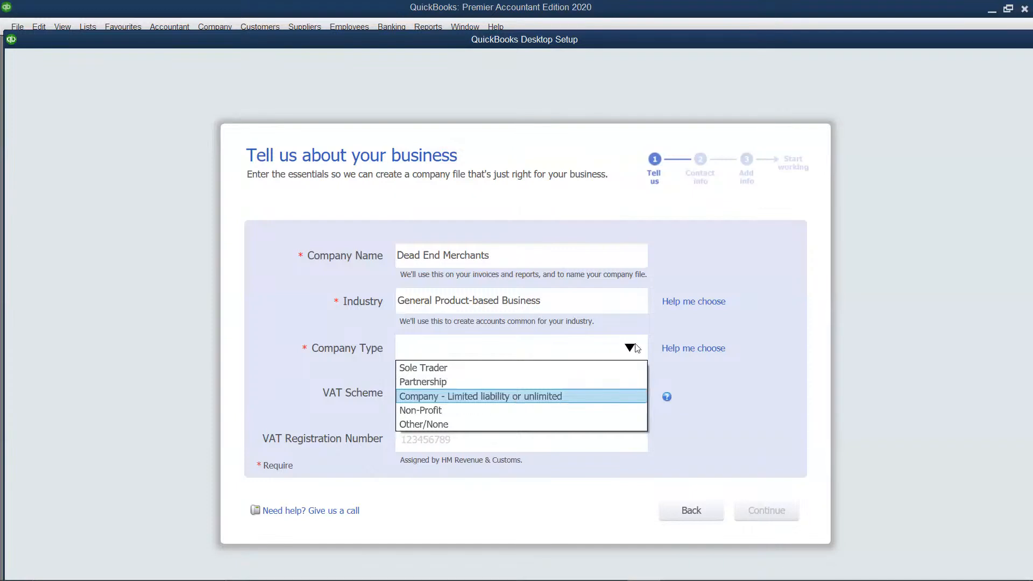
{"action": "left_click", "coordinate": [537, 398]}
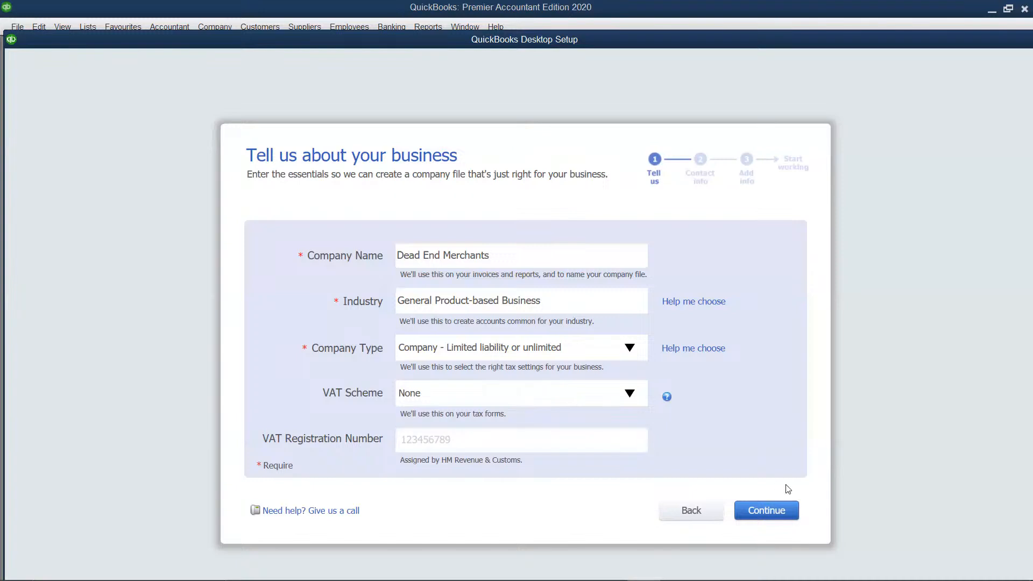
{"action": "left_click", "coordinate": [785, 509]}
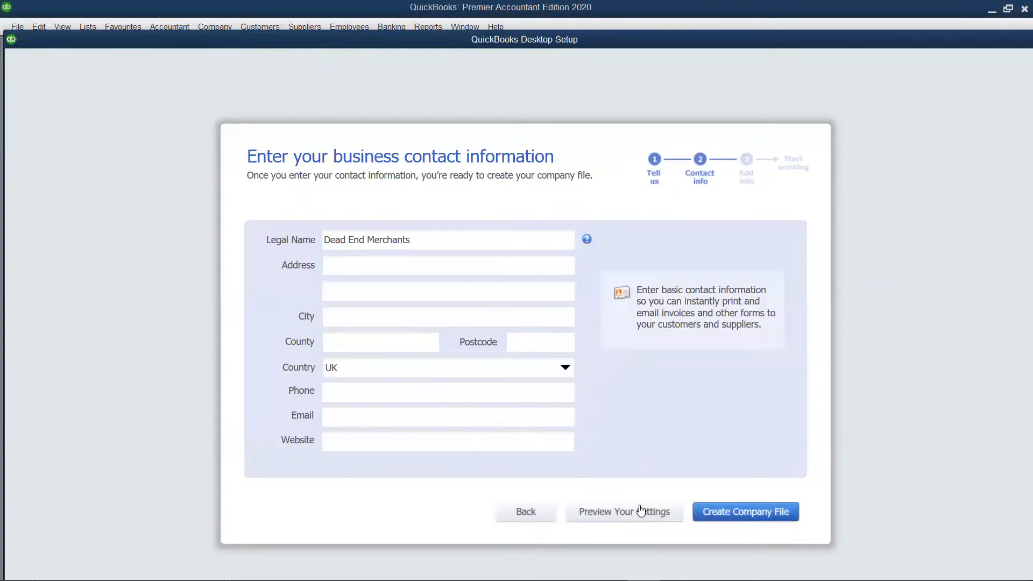
{"action": "left_click", "coordinate": [729, 510]}
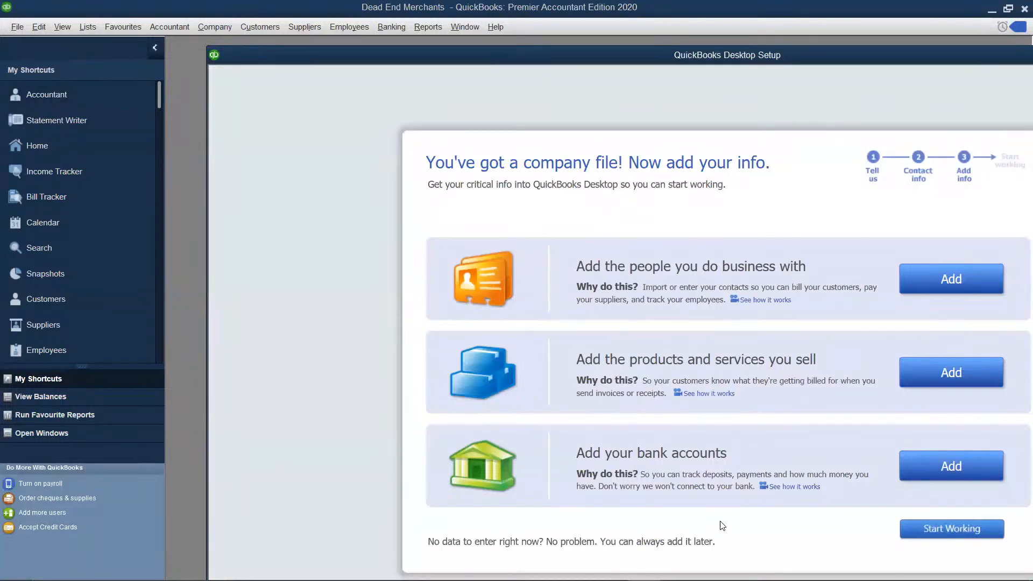
- Finish the setup without adding data and close all the windows that open, including the Accountant Centre and Home
{"action": "left_click", "coordinate": [929, 526]}
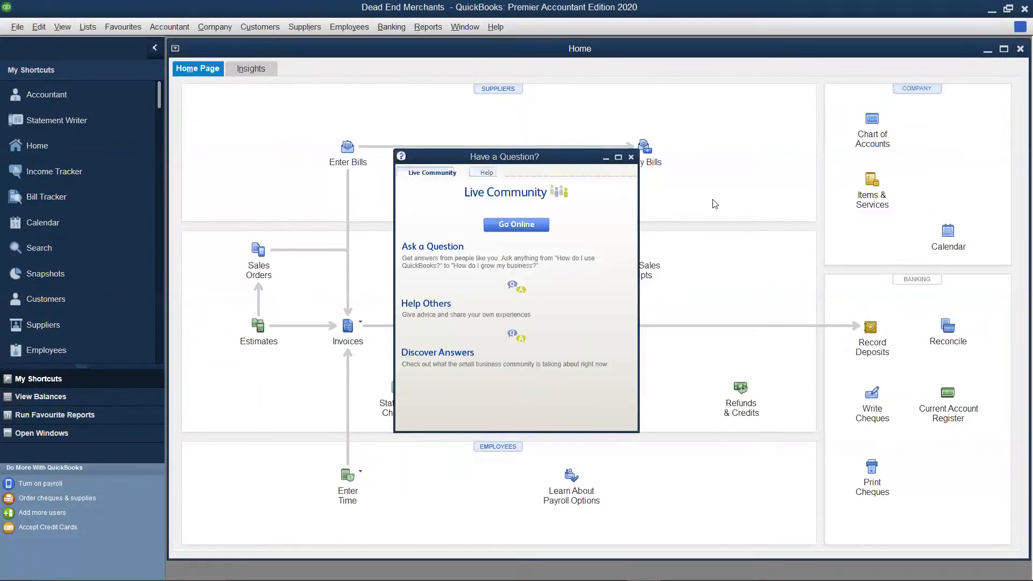
{"action": "left_click", "coordinate": [631, 157]}
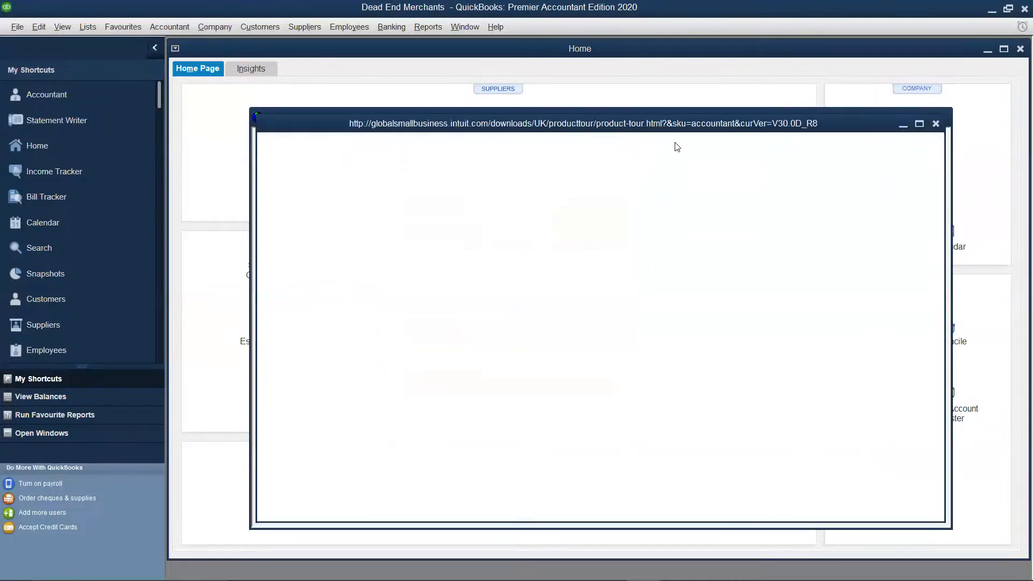
{"action": "left_click", "coordinate": [942, 119]}
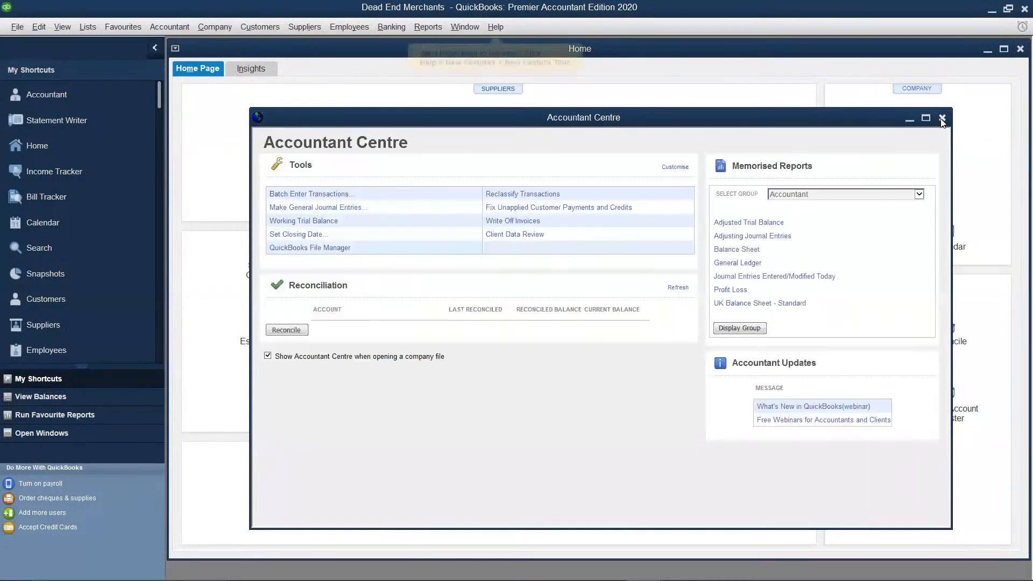
{"action": "key", "text": "Escape"}
{"action": "left_click", "coordinate": [1020, 50]}
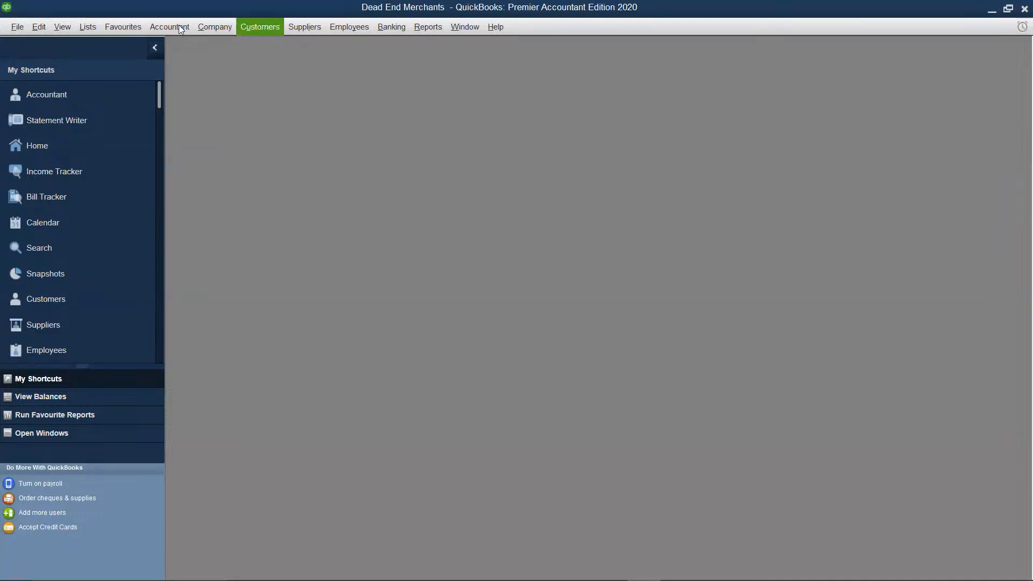
- Open the new company's Item List full size and start a new item to show the available types
{"action": "left_click", "coordinate": [86, 29]}
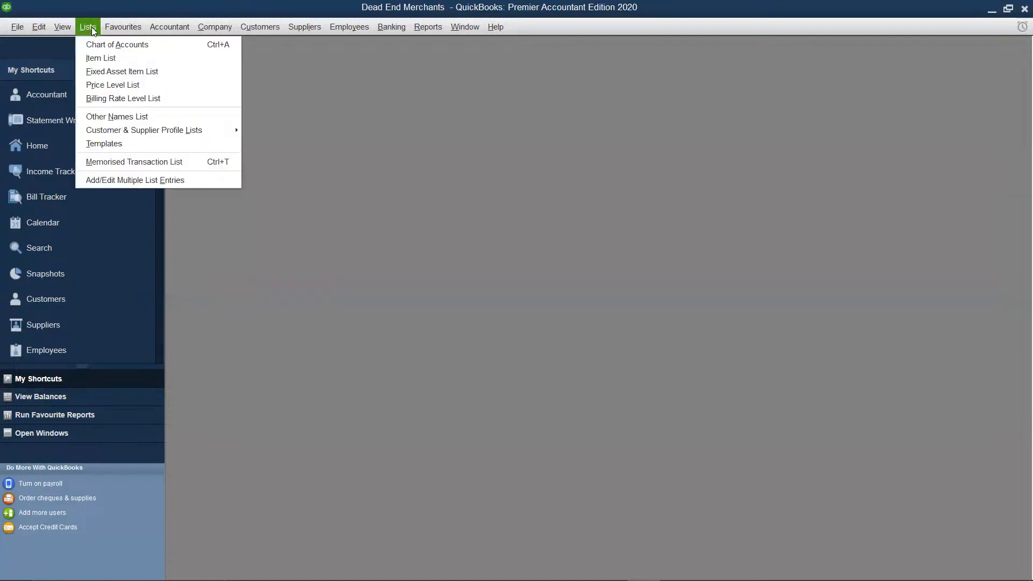
{"action": "left_click", "coordinate": [112, 56]}
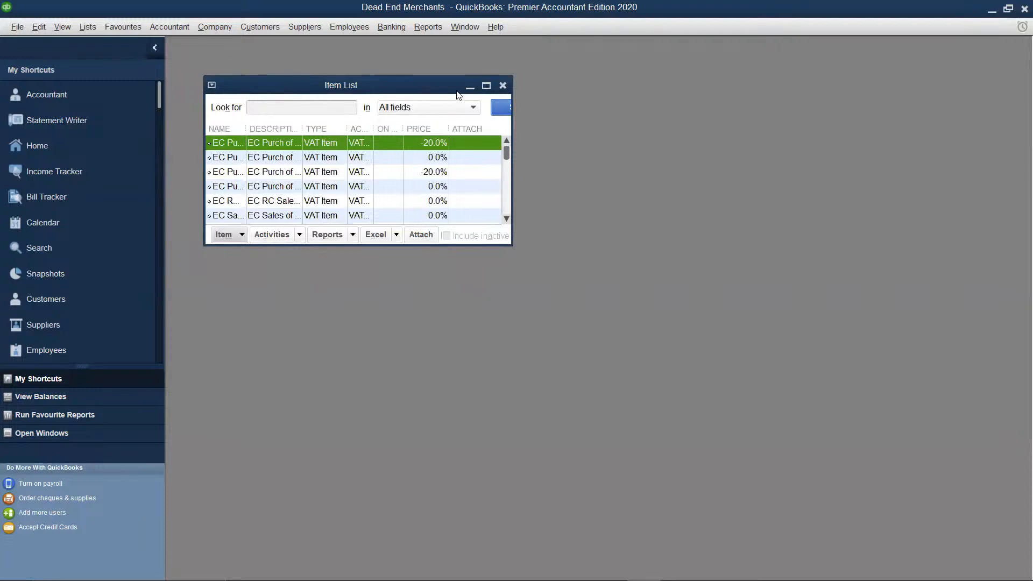
{"action": "left_click", "coordinate": [486, 86]}
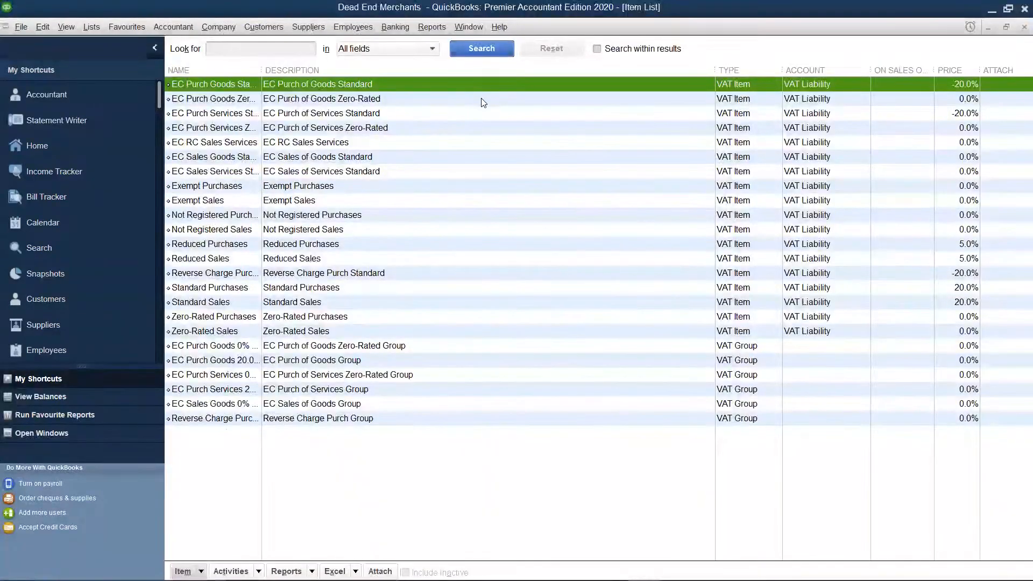
{"action": "right_click", "coordinate": [481, 101]}
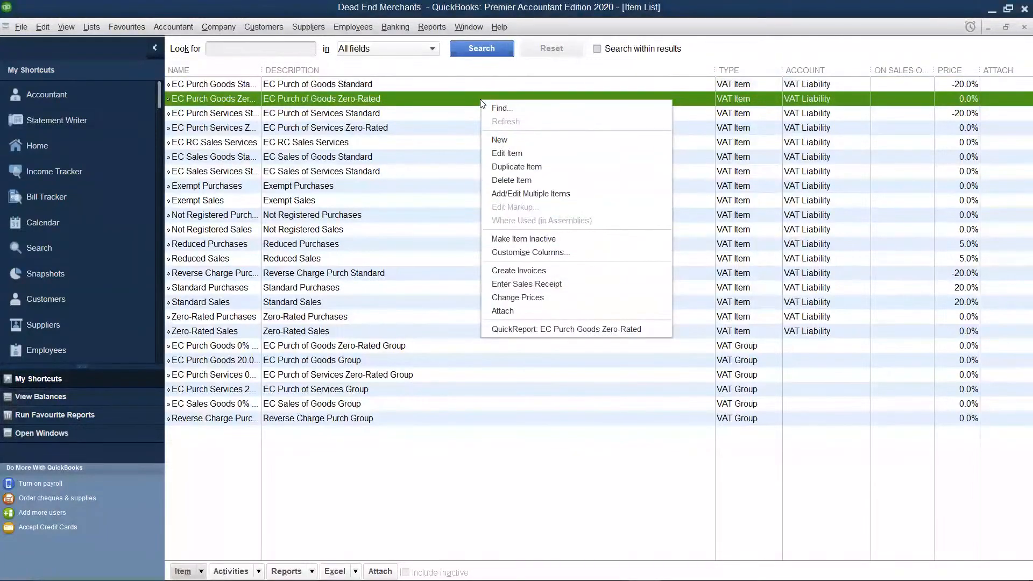
{"action": "left_click", "coordinate": [505, 141]}
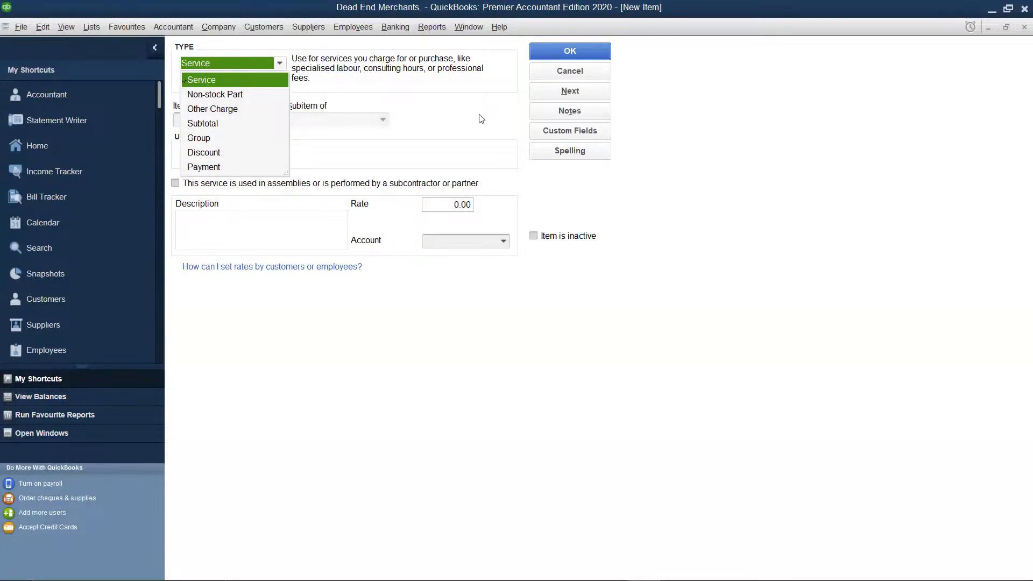
- Try to activate stock and purchase orders in the Items & Stock company preferences while the new item is open, and close the preferences
{"action": "left_click", "coordinate": [41, 26]}
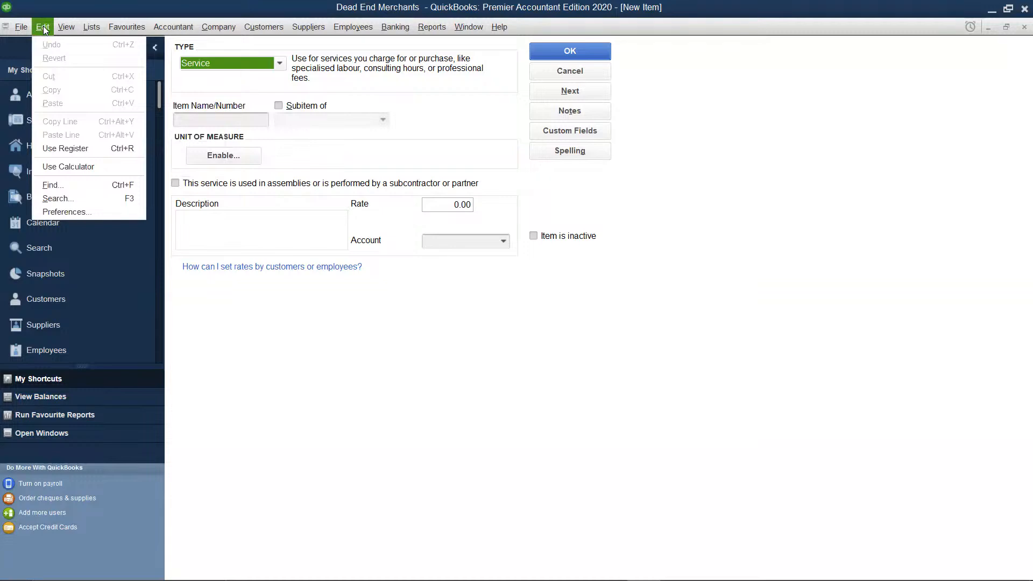
{"action": "left_click", "coordinate": [102, 211]}
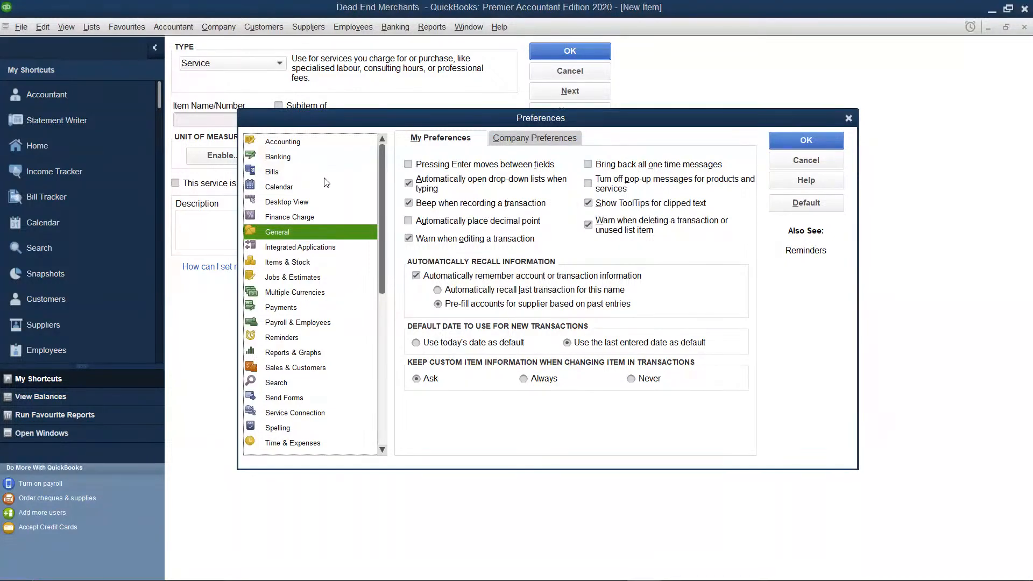
{"action": "left_click", "coordinate": [313, 264]}
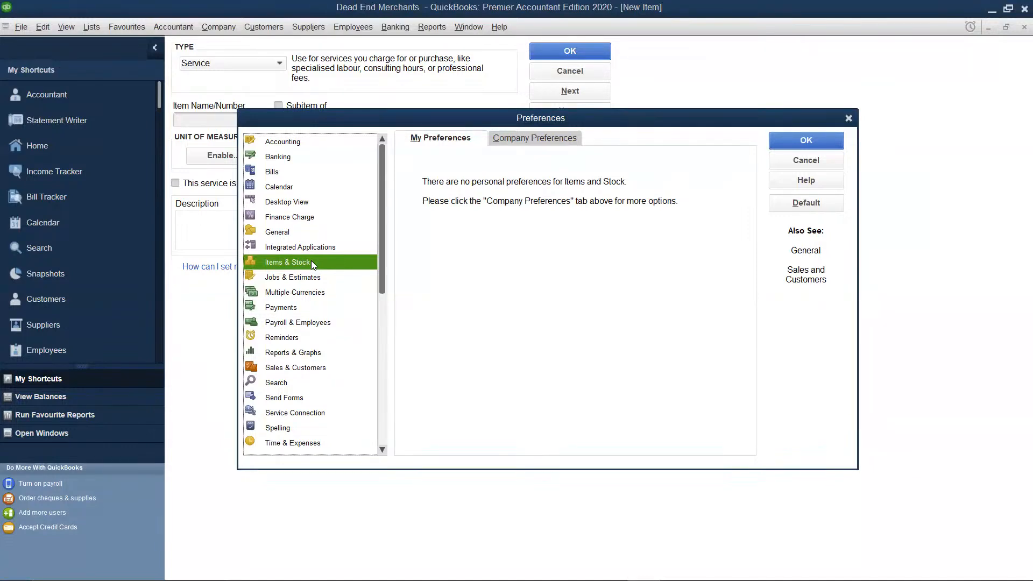
{"action": "left_click", "coordinate": [516, 139]}
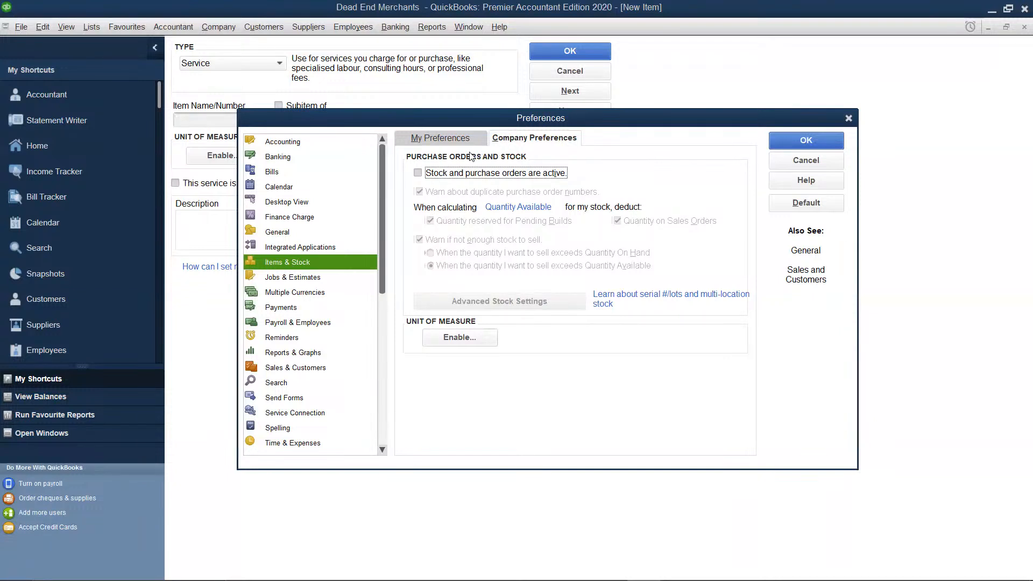
{"action": "left_click", "coordinate": [418, 173]}
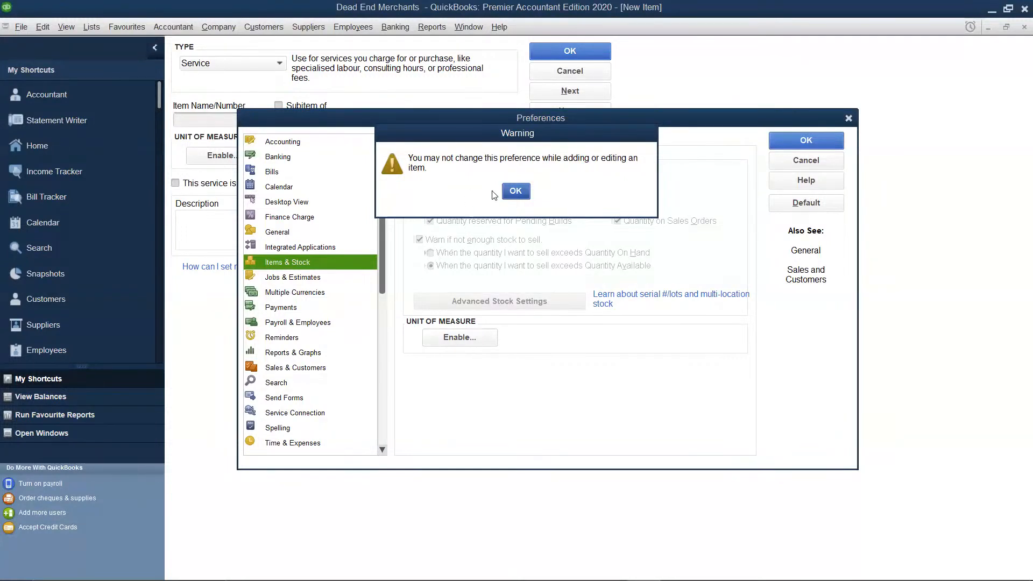
{"action": "left_click", "coordinate": [514, 193]}
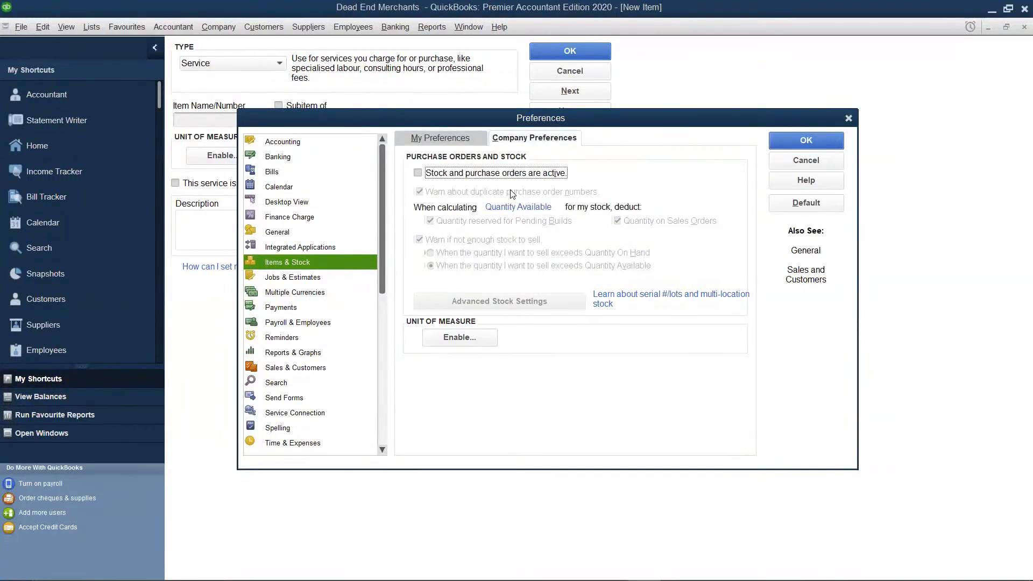
{"action": "left_click", "coordinate": [849, 119]}
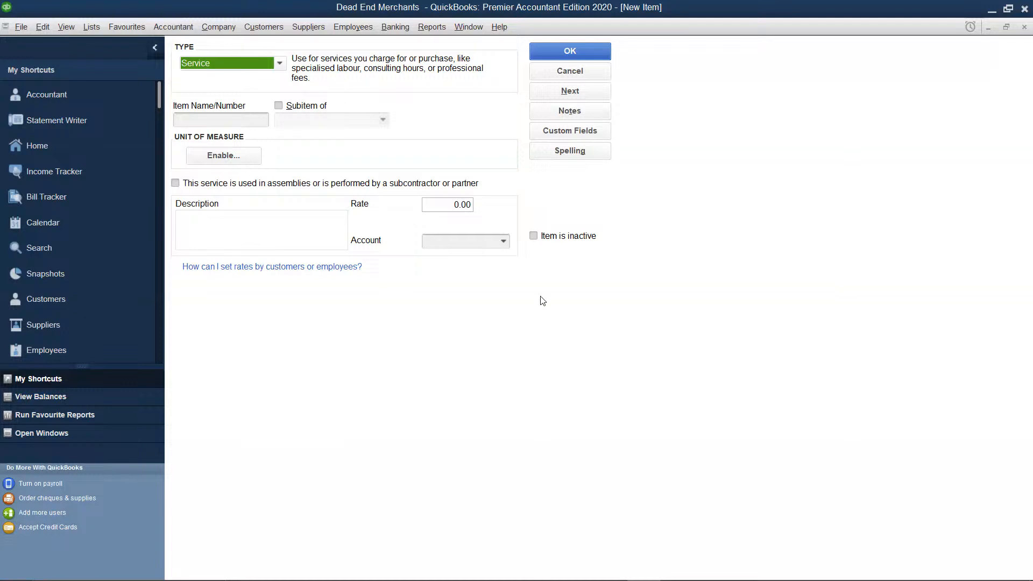
- Close the new item form and activate stock and purchase orders in the Items & Stock company preferences, accepting that all windows close
{"action": "left_click", "coordinate": [1017, 27]}
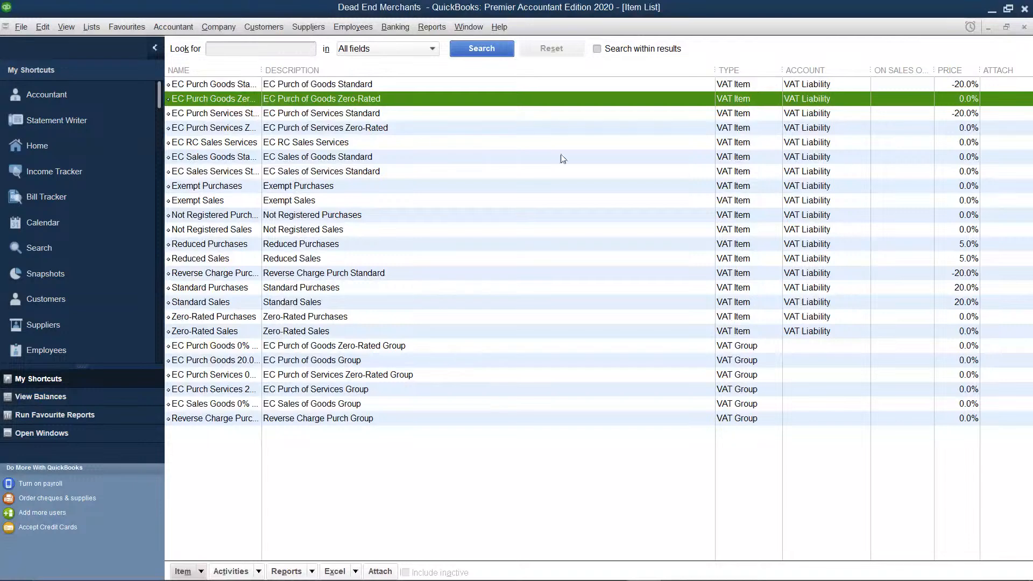
{"action": "left_click", "coordinate": [46, 30]}
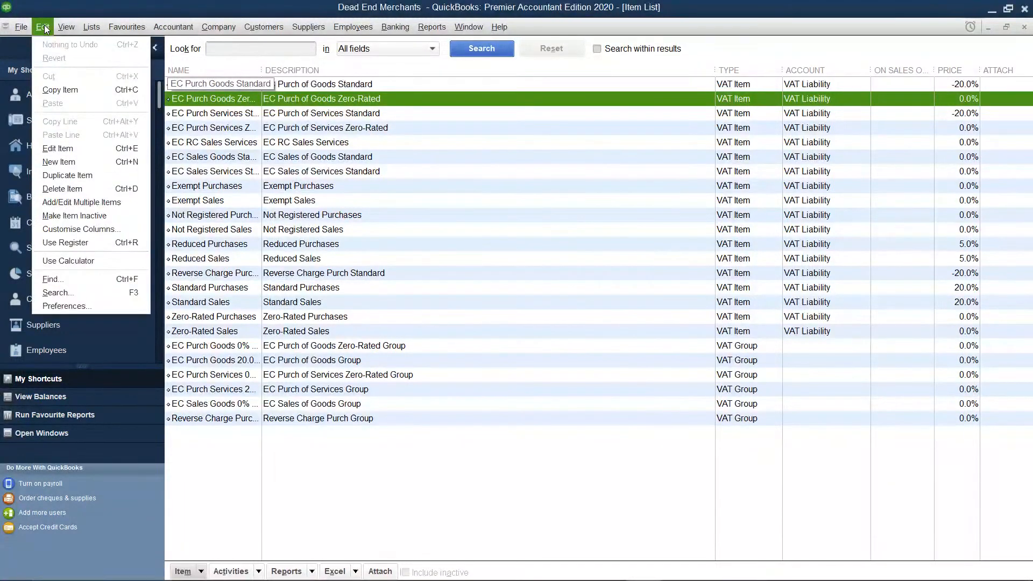
{"action": "left_click", "coordinate": [78, 304]}
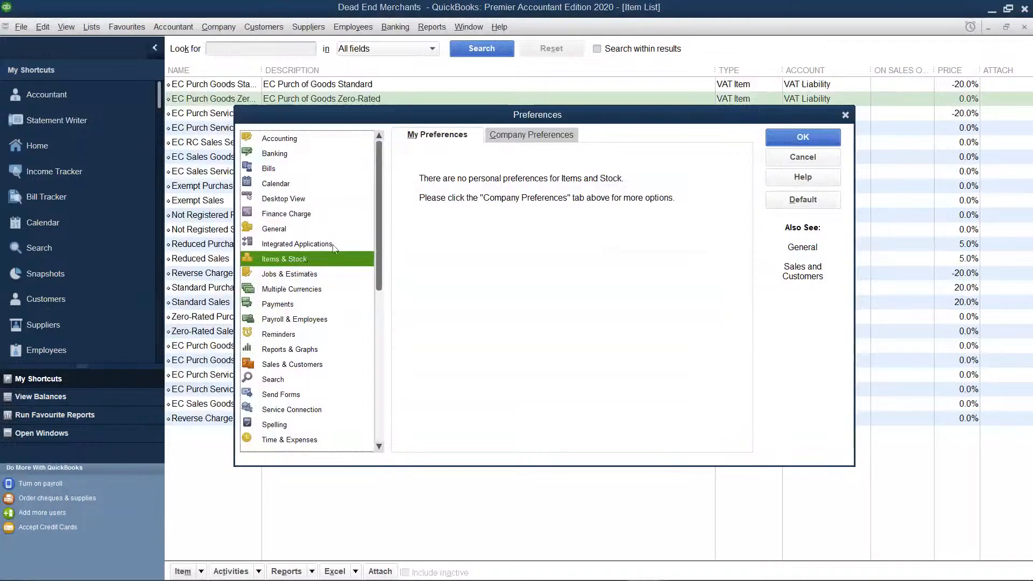
{"action": "left_click", "coordinate": [511, 138]}
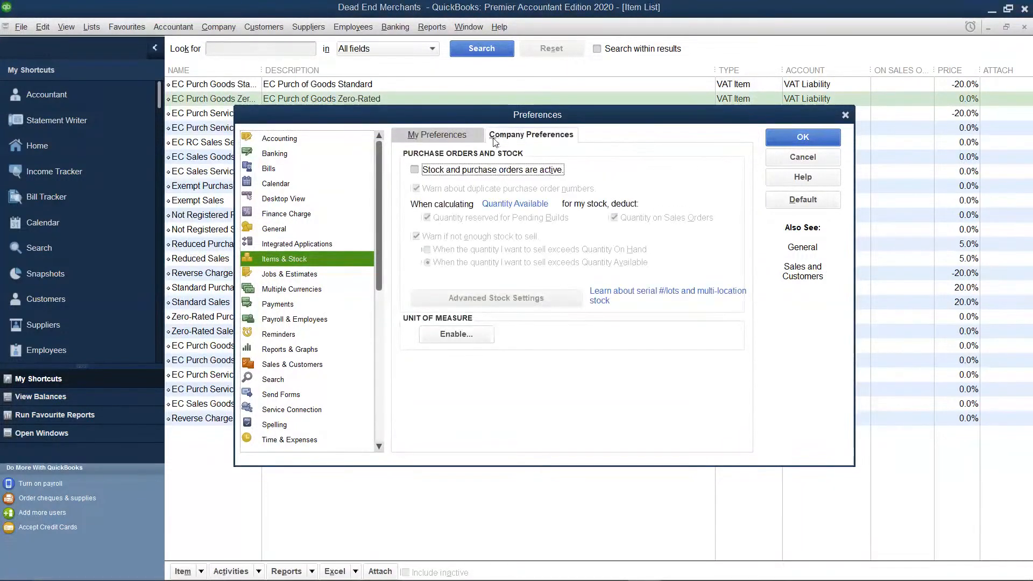
{"action": "left_click", "coordinate": [414, 170]}
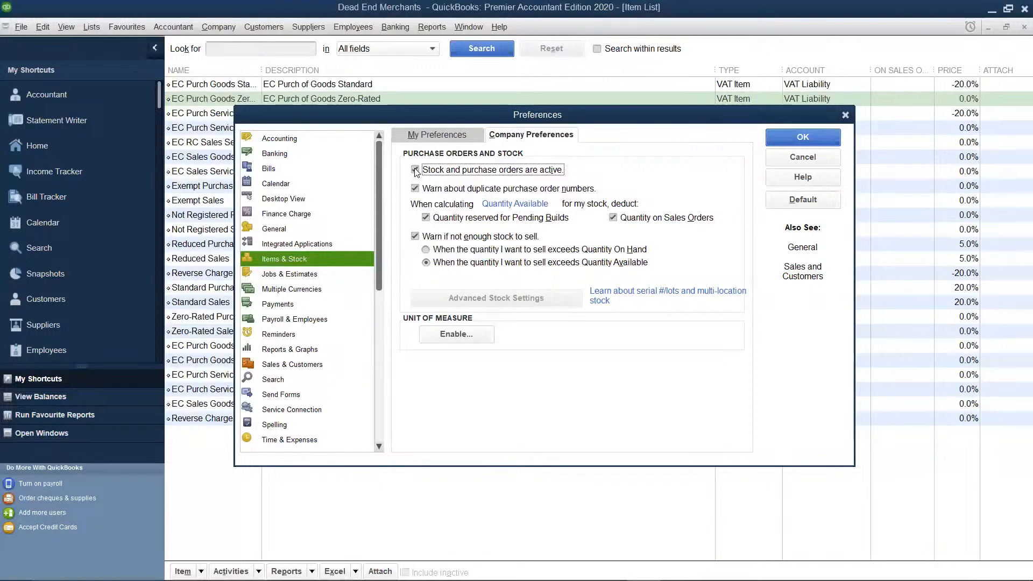
{"action": "left_click", "coordinate": [818, 137]}
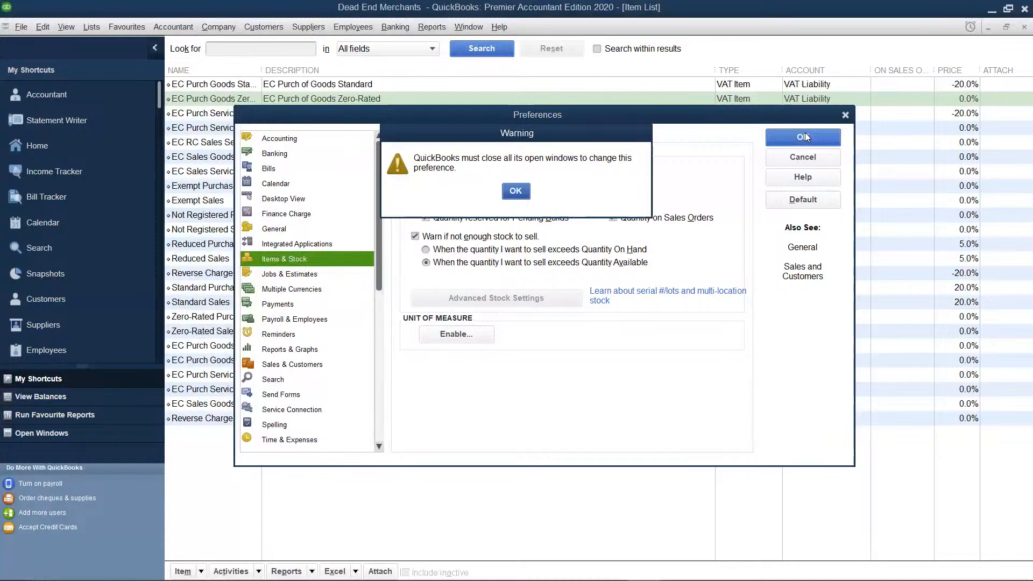
{"action": "left_click", "coordinate": [516, 191]}
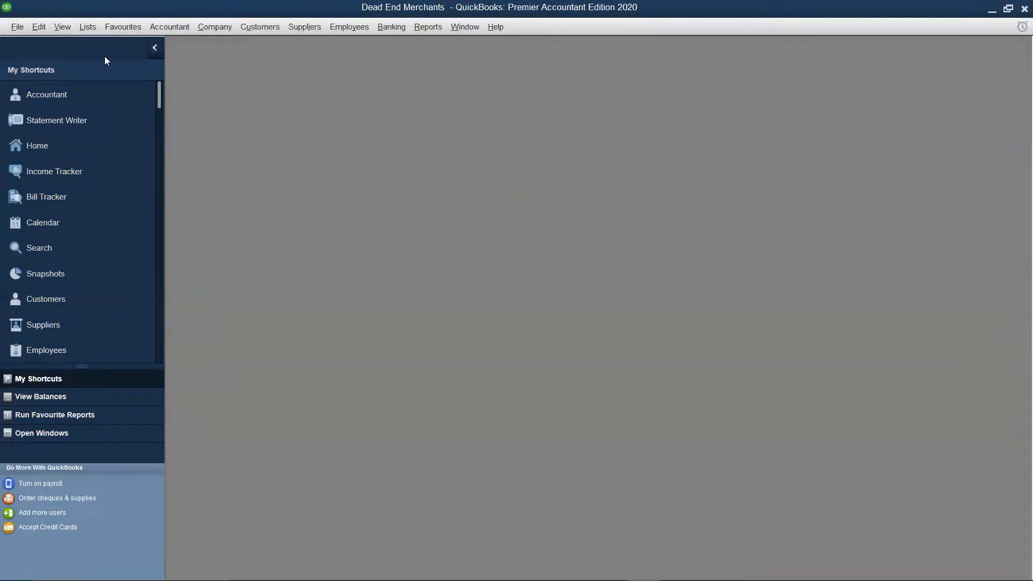
- Reopen the Item List full size and start a new item
{"action": "left_click", "coordinate": [88, 27]}
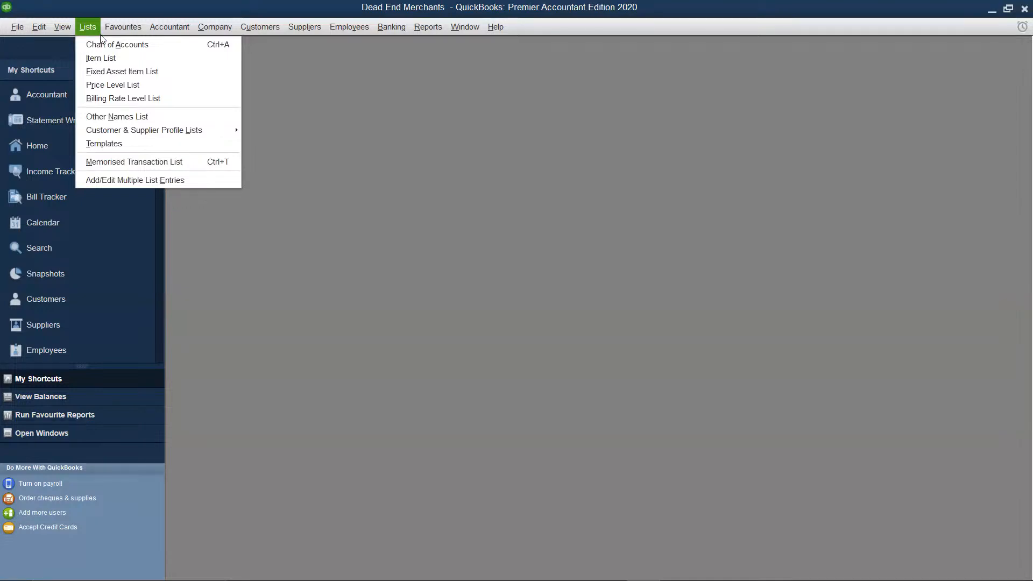
{"action": "left_click", "coordinate": [105, 59]}
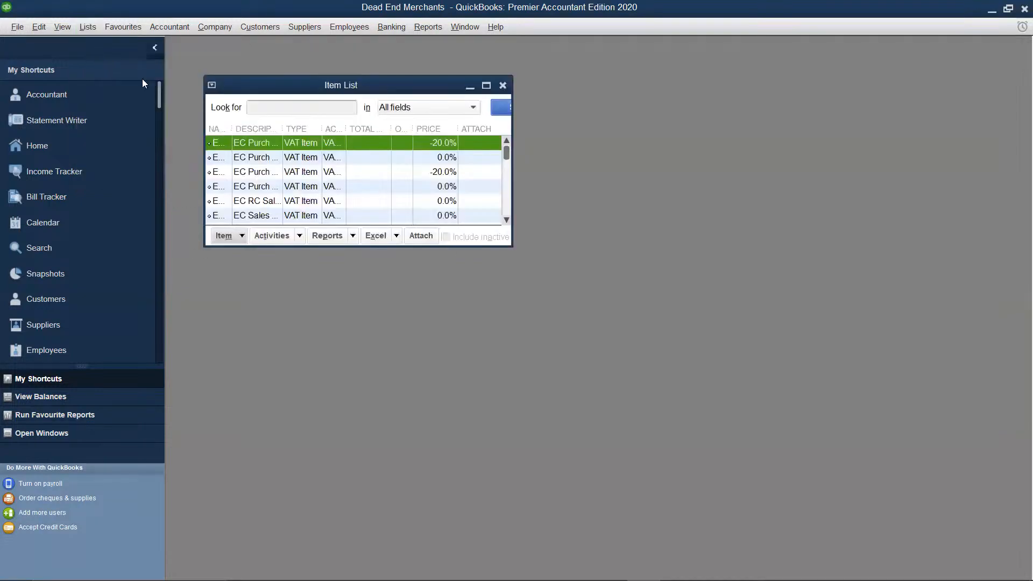
{"action": "left_click", "coordinate": [487, 86]}
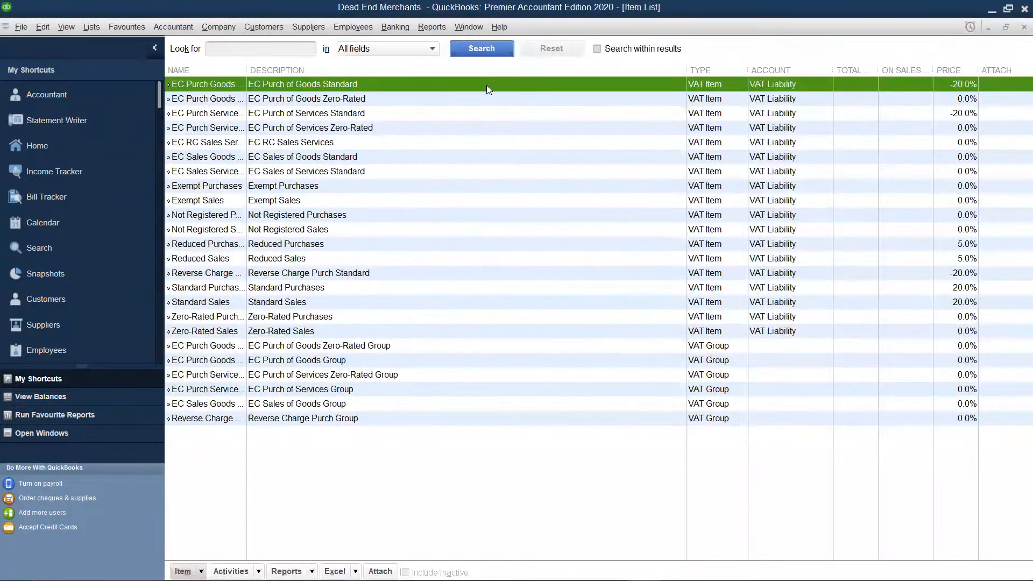
{"action": "right_click", "coordinate": [483, 129]}
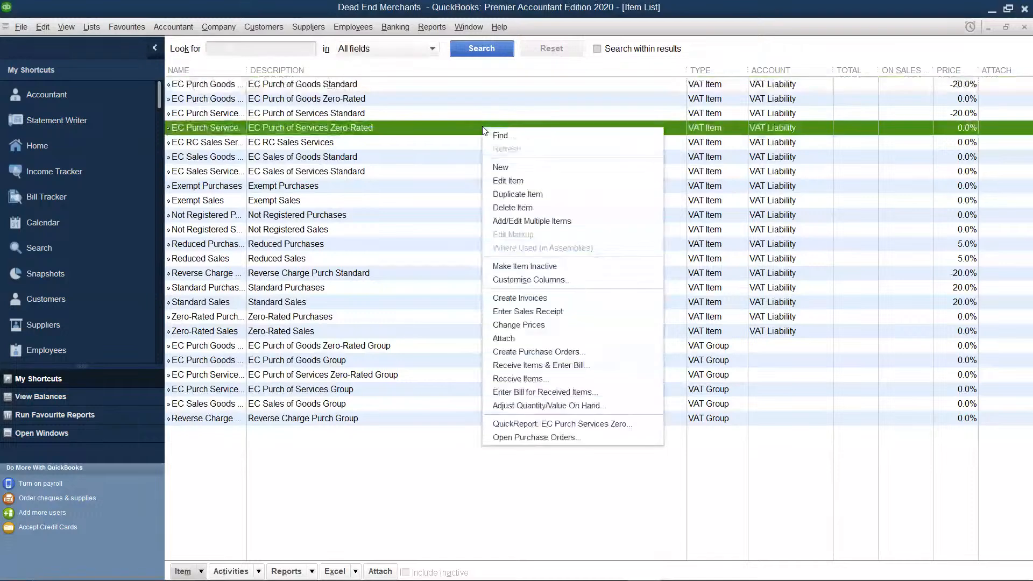
{"action": "left_click", "coordinate": [500, 167]}
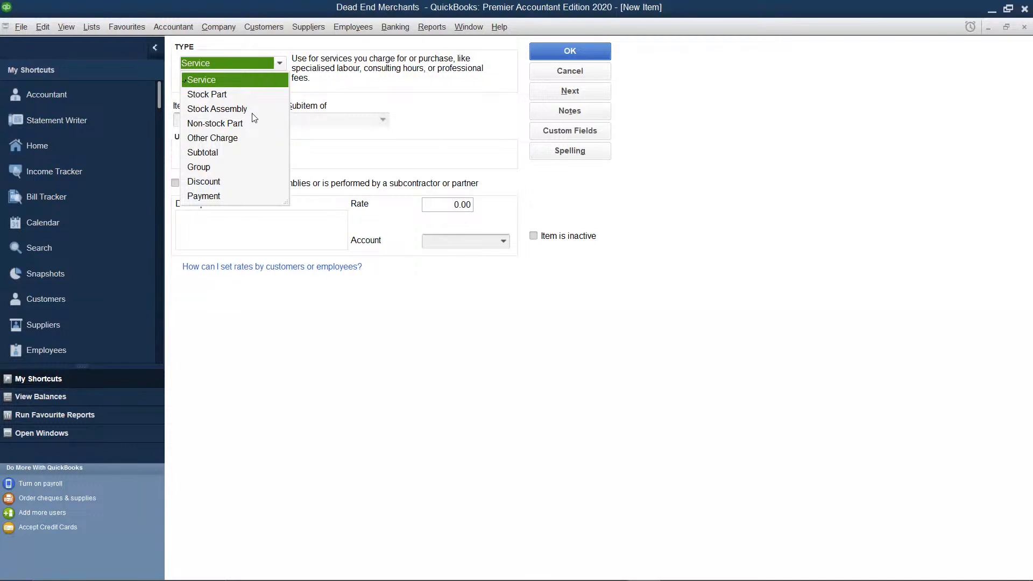
- Set the new item's type to Stock Part and name it Borzoi Vodka
{"action": "left_click", "coordinate": [207, 94]}
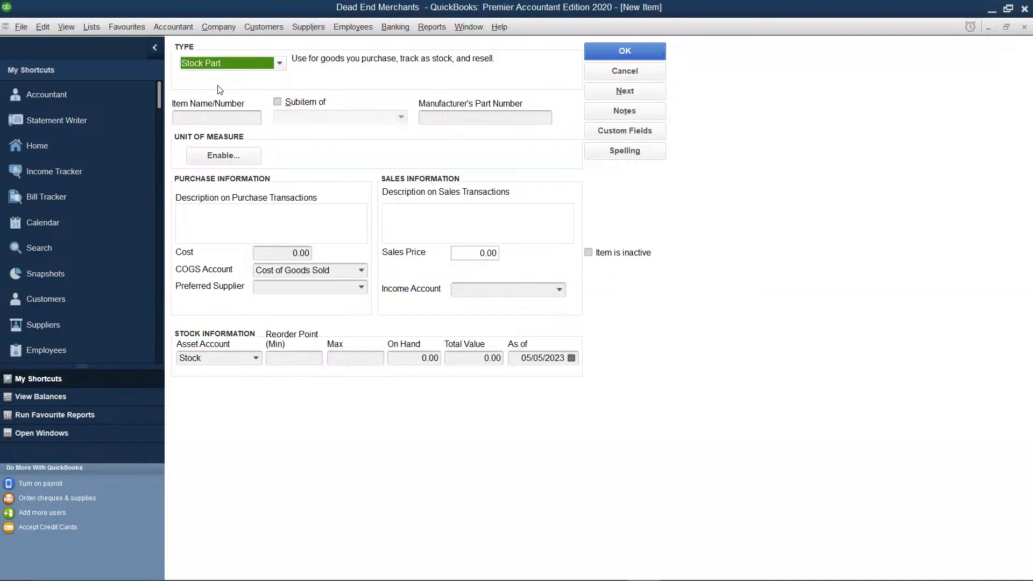
{"action": "left_click", "coordinate": [212, 117]}
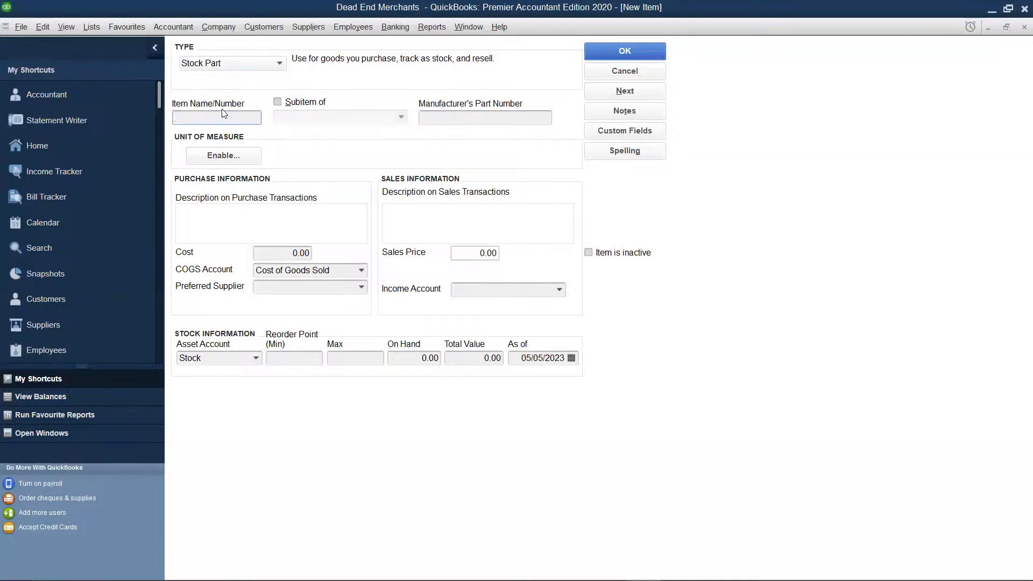
{"action": "type", "text": "Borzoi Vodka"}
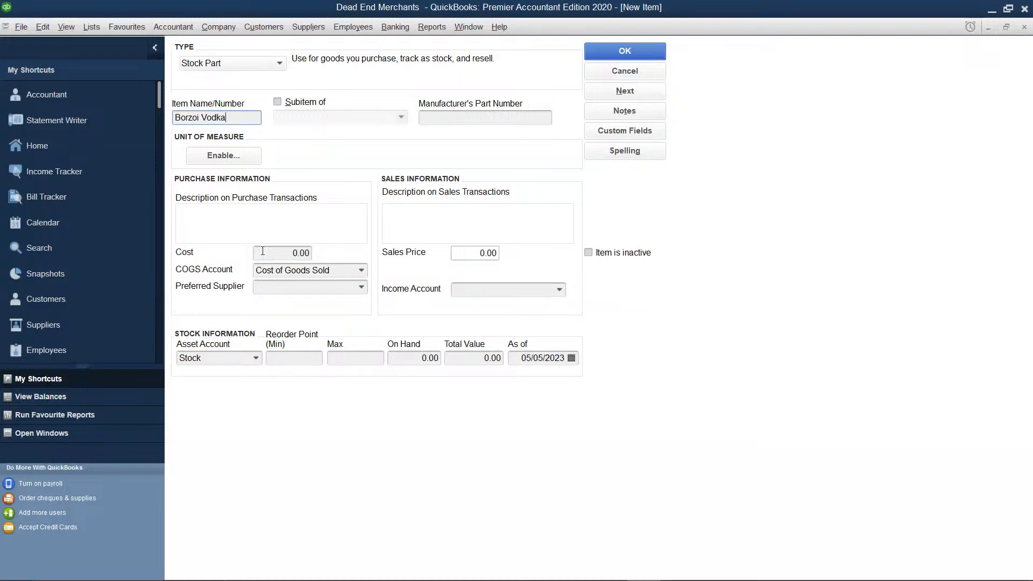
- Set the item's cost to 300 and its sales price to 450
{"action": "left_click", "coordinate": [268, 253]}
{"action": "key", "text": "BackSpace"}
{"action": "key", "text": "BackSpace"}
{"action": "key", "text": "BackSpace"}
{"action": "type", "text": "300"}
{"action": "left_click", "coordinate": [492, 254]}
{"action": "key", "text": "BackSpace"}
{"action": "key", "text": "BackSpace"}
{"action": "key", "text": "BackSpace"}
{"action": "key", "text": "BackSpace"}
{"action": "type", "text": "450"}
- Add Bovi Int as a new preferred supplier with company name Bovi Int, copying the billed-from address to shipped-from
{"action": "left_click", "coordinate": [361, 289]}
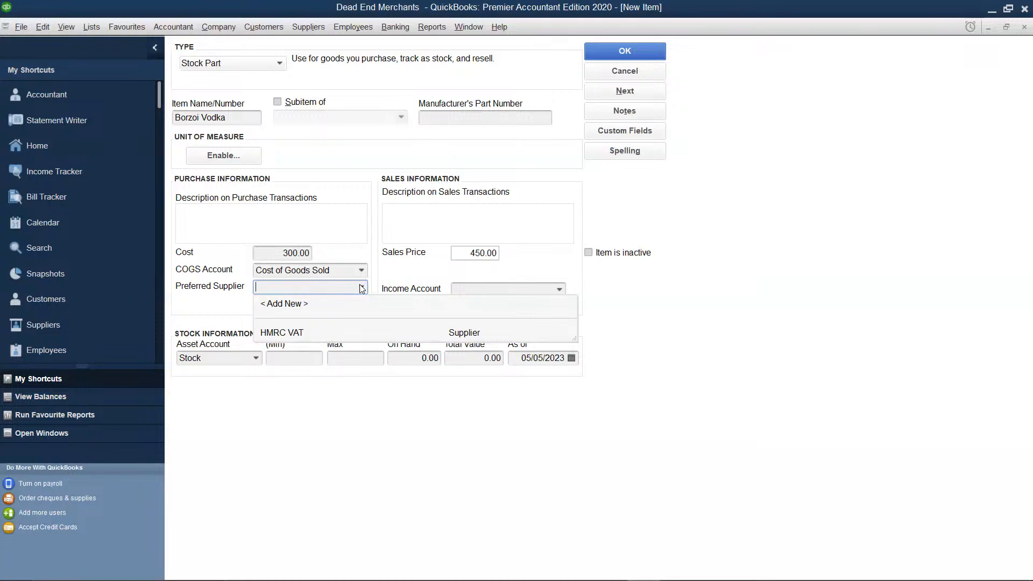
{"action": "left_click", "coordinate": [289, 305]}
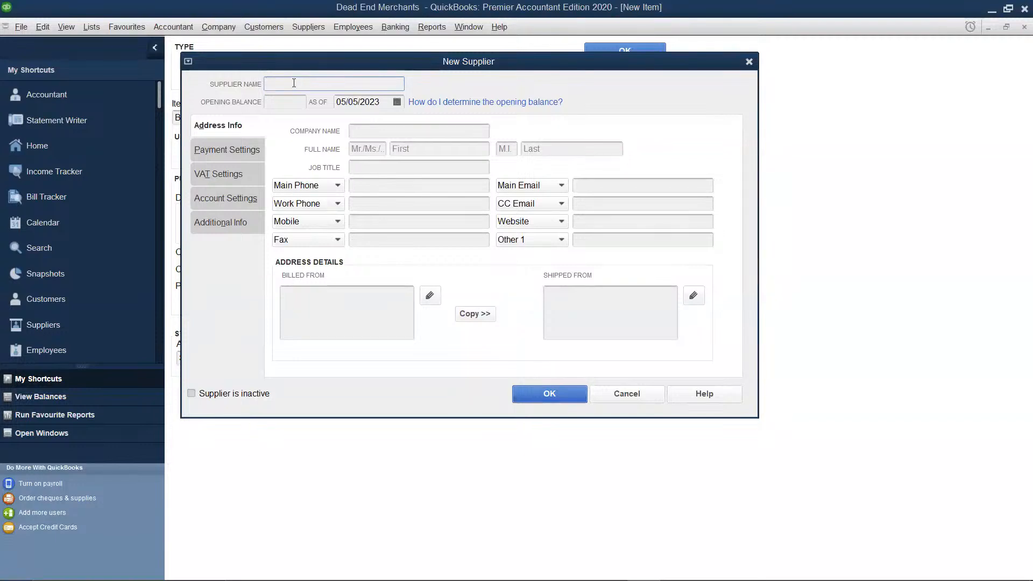
{"action": "type", "text": "Bovi Int"}
{"action": "left_click", "coordinate": [358, 130]}
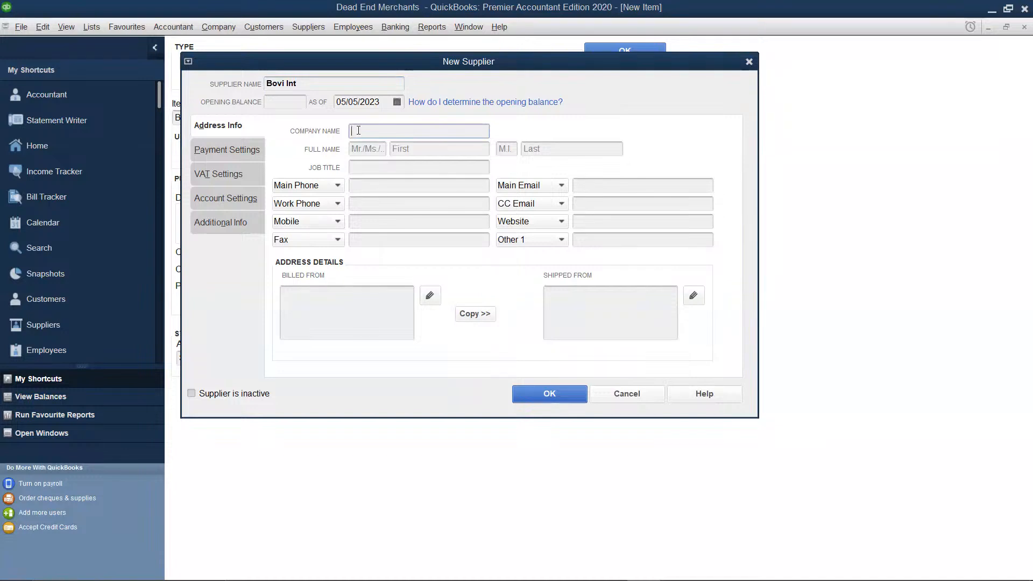
{"action": "type", "text": "Bovi Int"}
{"action": "left_click", "coordinate": [465, 314]}
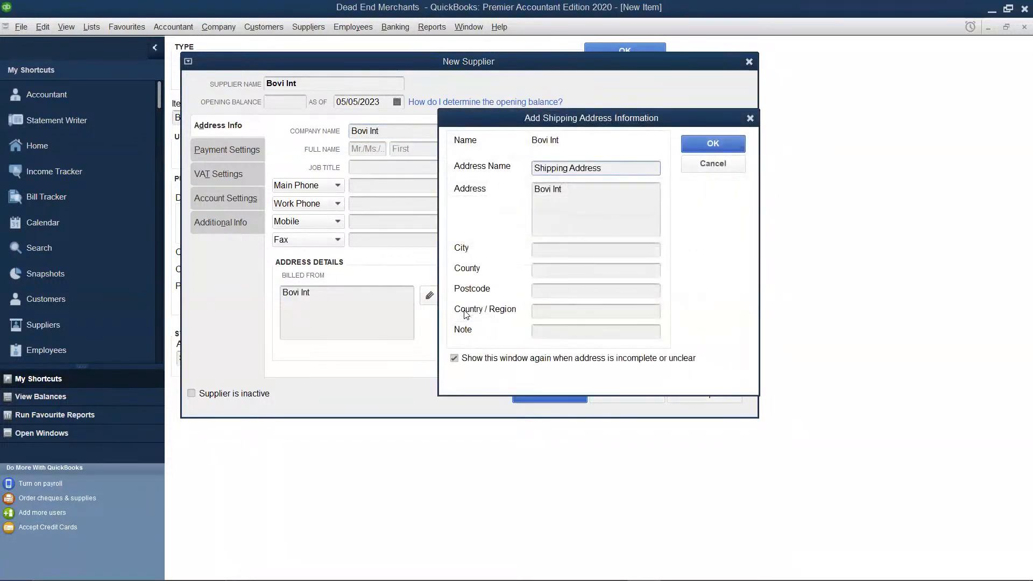
{"action": "left_click", "coordinate": [719, 145]}
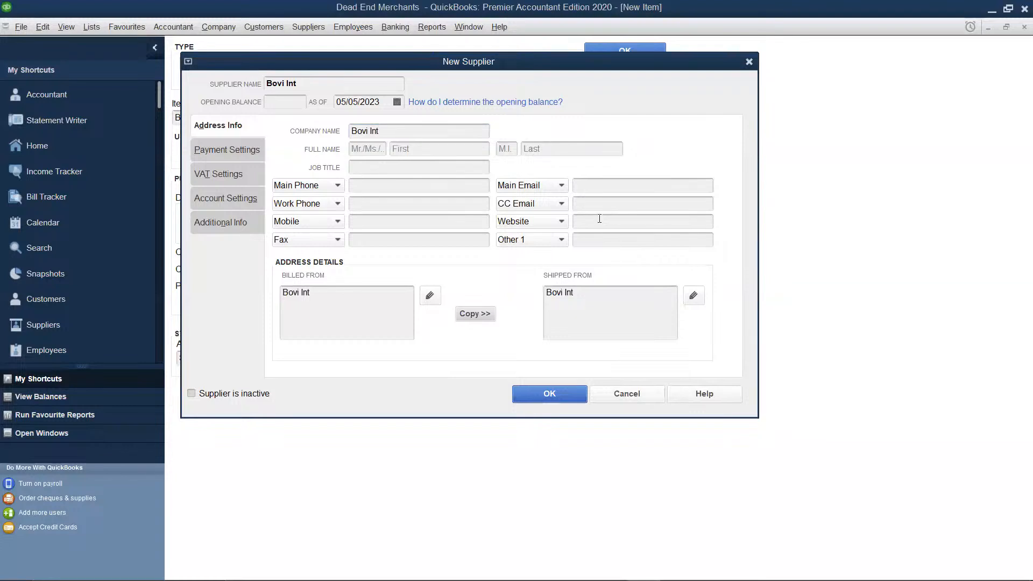
{"action": "left_click", "coordinate": [540, 396]}
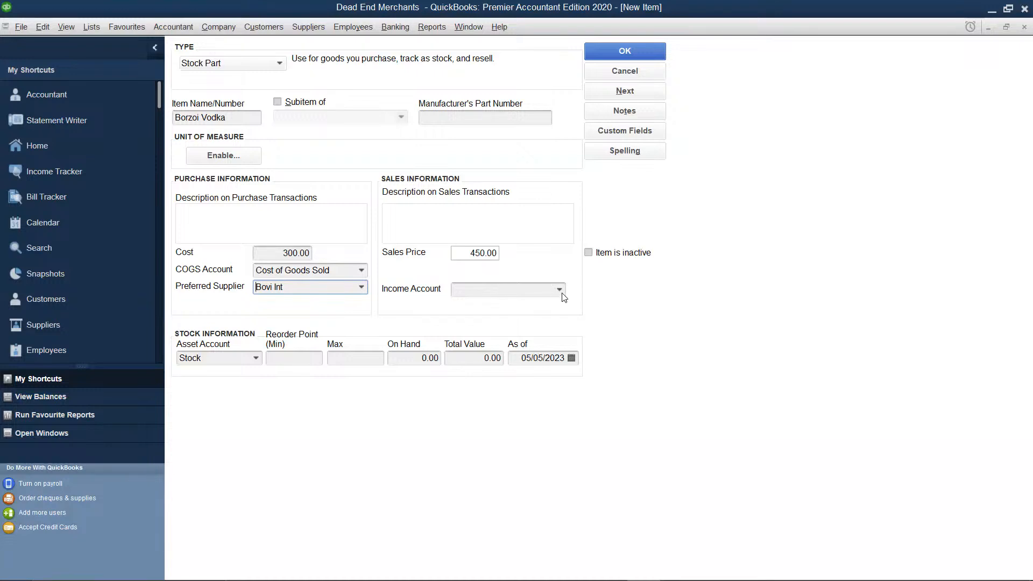
- Set the income account of the Borzoi Vodka item to Sales
{"action": "left_click", "coordinate": [560, 290]}
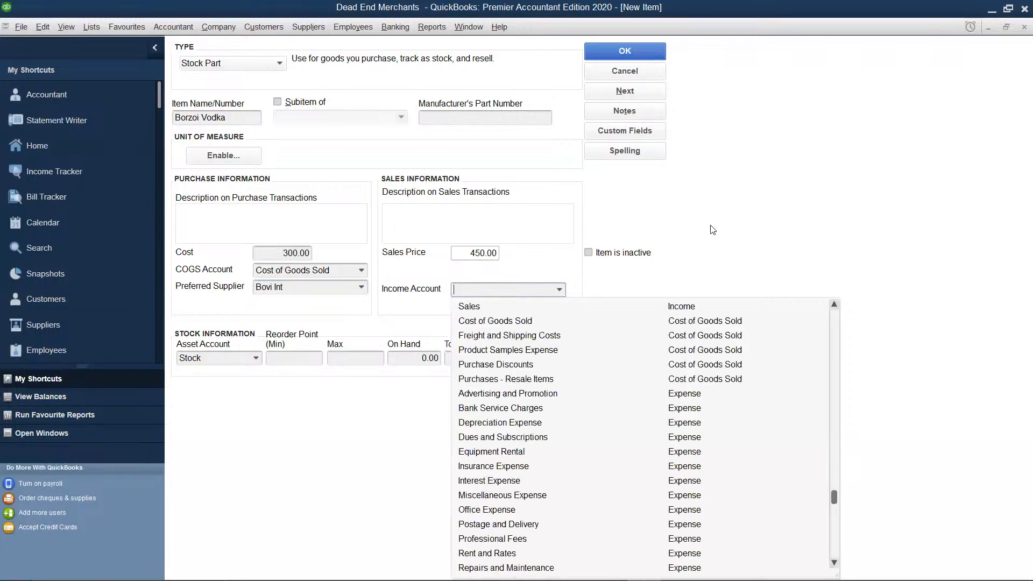
{"action": "scroll", "coordinate": [712, 231], "scroll_direction": "down", "scroll_amount": 1}
{"action": "scroll", "coordinate": [715, 412], "scroll_direction": "up", "scroll_amount": 3}
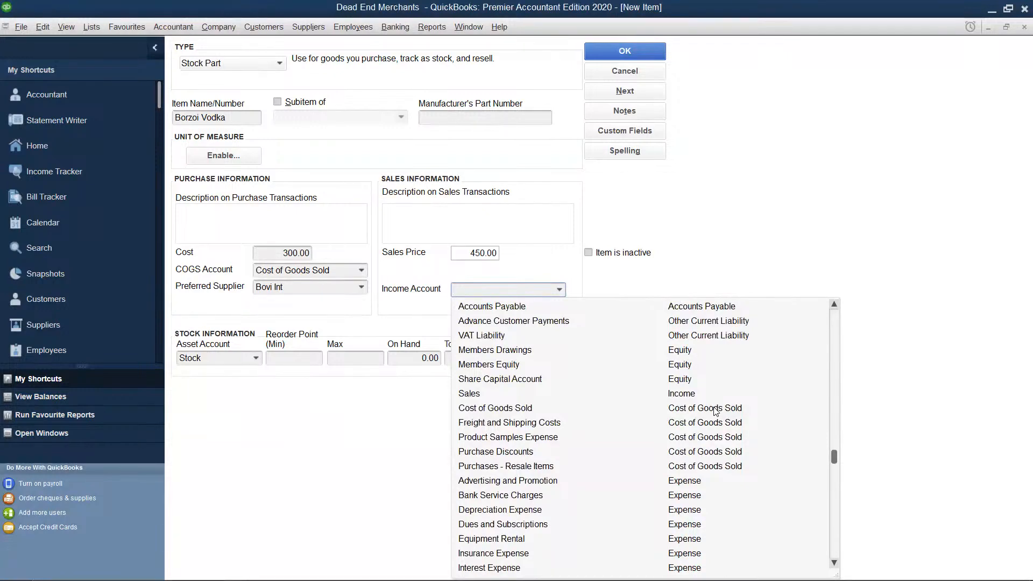
{"action": "scroll", "coordinate": [715, 412], "scroll_direction": "down", "scroll_amount": 1}
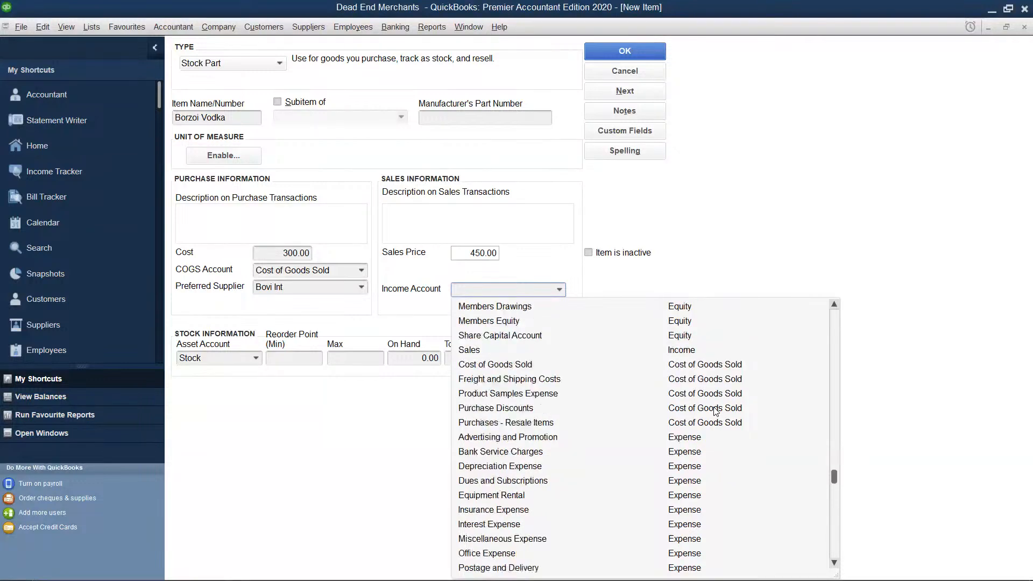
{"action": "scroll", "coordinate": [715, 411], "scroll_direction": "down", "scroll_amount": 1}
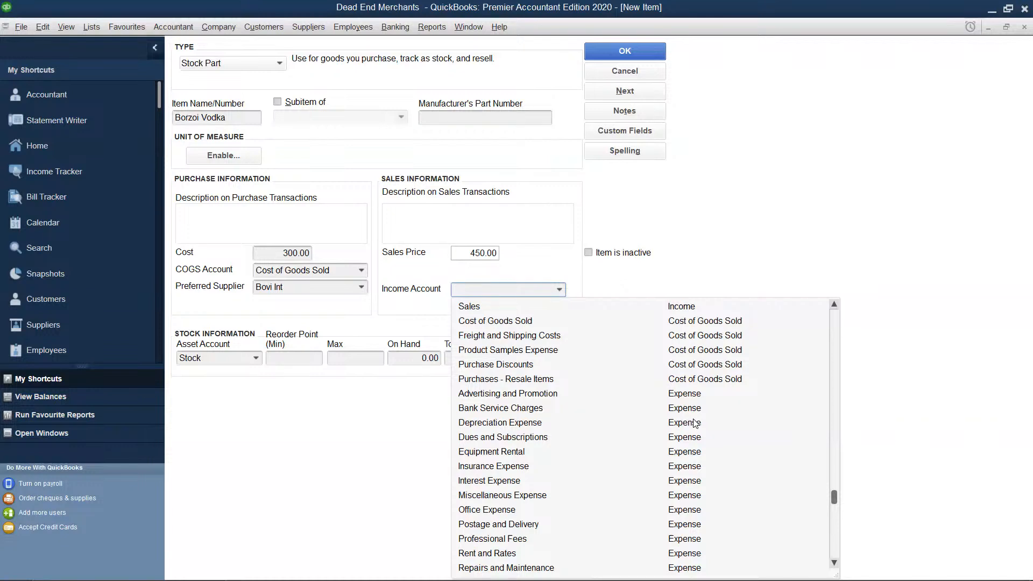
{"action": "scroll", "coordinate": [694, 422], "scroll_direction": "up", "scroll_amount": 3}
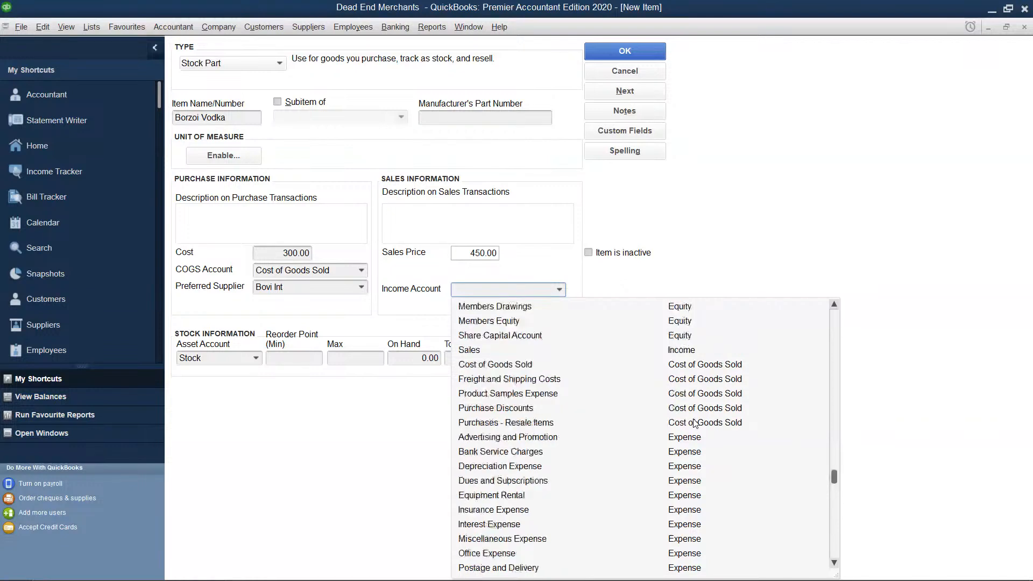
{"action": "scroll", "coordinate": [694, 423], "scroll_direction": "up", "scroll_amount": 3}
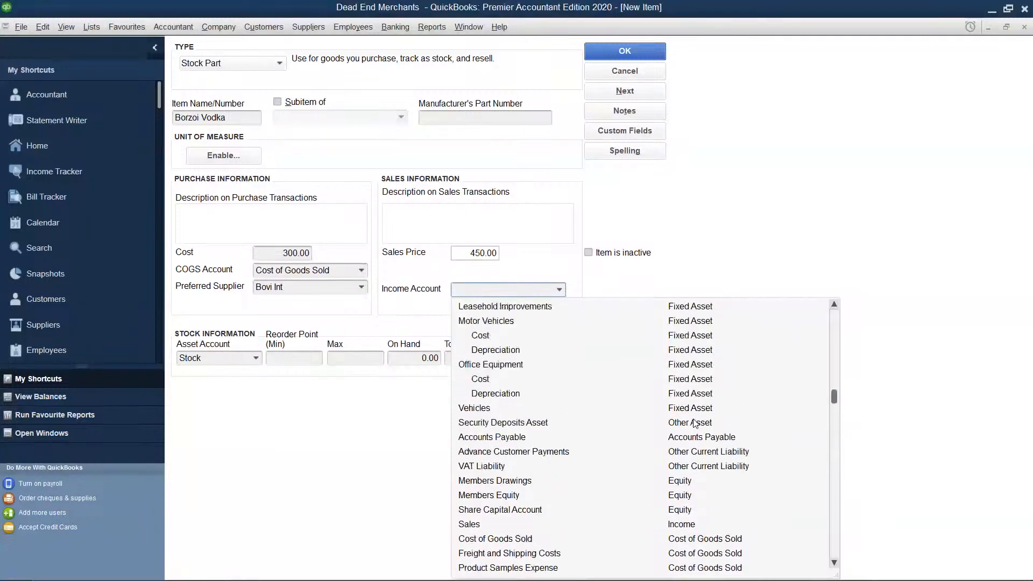
{"action": "scroll", "coordinate": [694, 423], "scroll_direction": "up", "scroll_amount": 4}
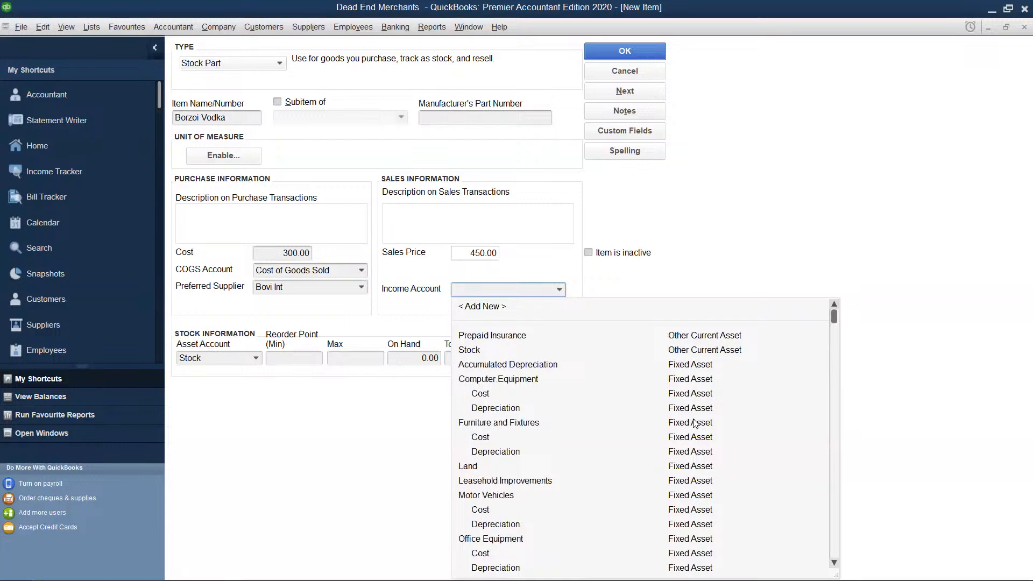
{"action": "scroll", "coordinate": [693, 422], "scroll_direction": "down", "scroll_amount": 4}
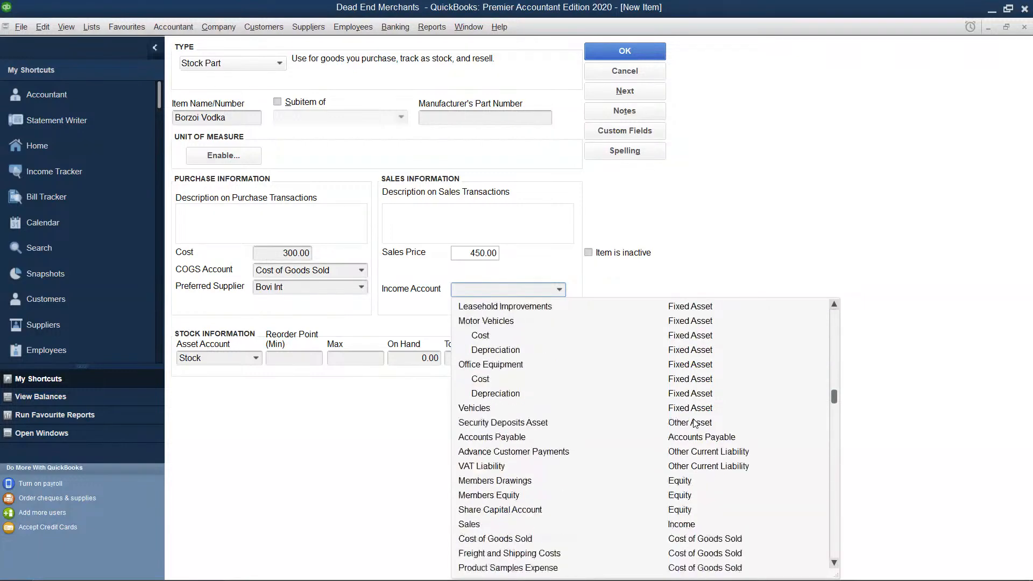
{"action": "scroll", "coordinate": [693, 422], "scroll_direction": "down", "scroll_amount": 1}
{"action": "scroll", "coordinate": [693, 423], "scroll_direction": "down", "scroll_amount": 1}
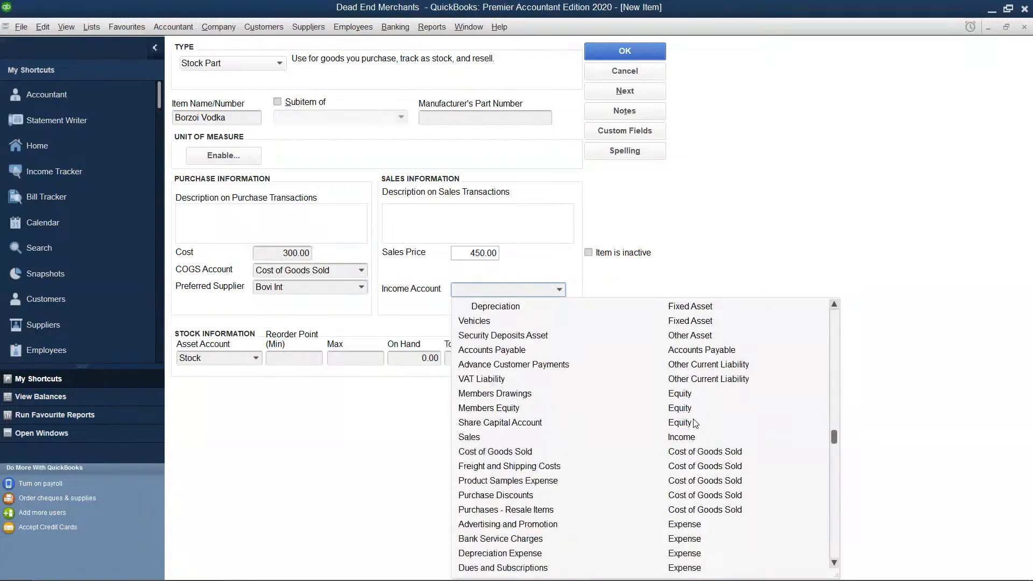
{"action": "scroll", "coordinate": [694, 424], "scroll_direction": "down", "scroll_amount": 1}
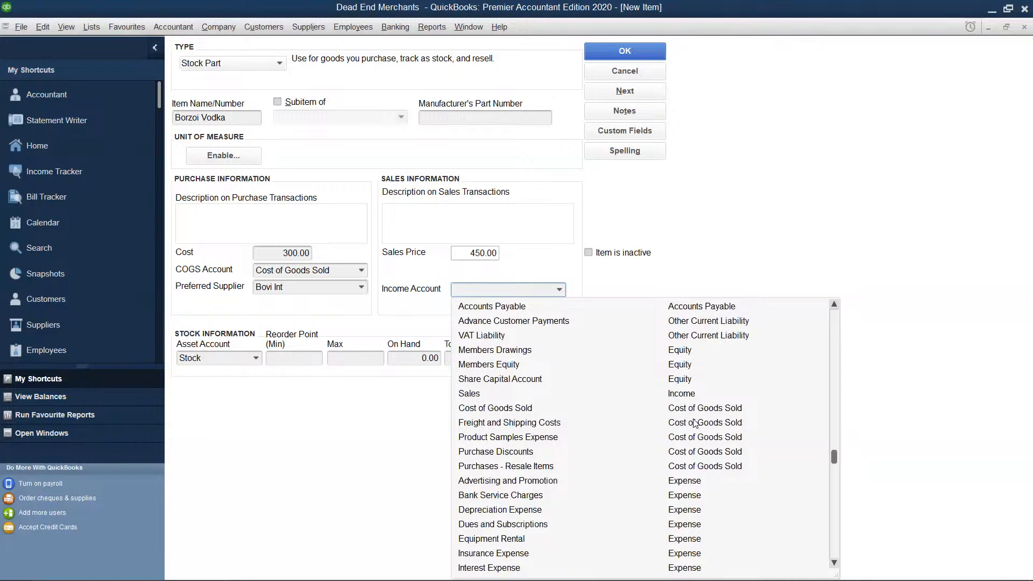
{"action": "scroll", "coordinate": [694, 423], "scroll_direction": "down", "scroll_amount": 1}
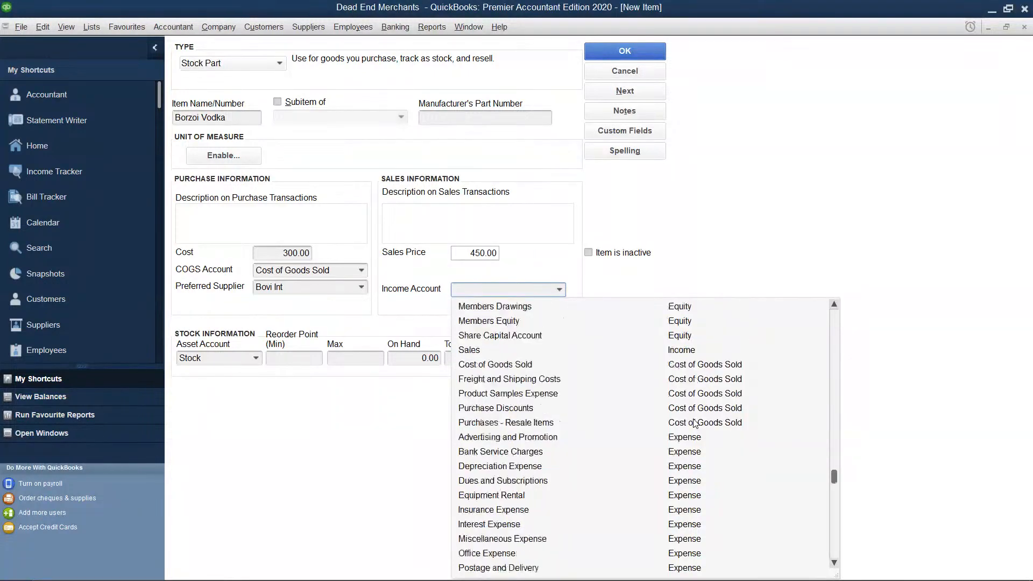
{"action": "scroll", "coordinate": [694, 423], "scroll_direction": "down", "scroll_amount": 1}
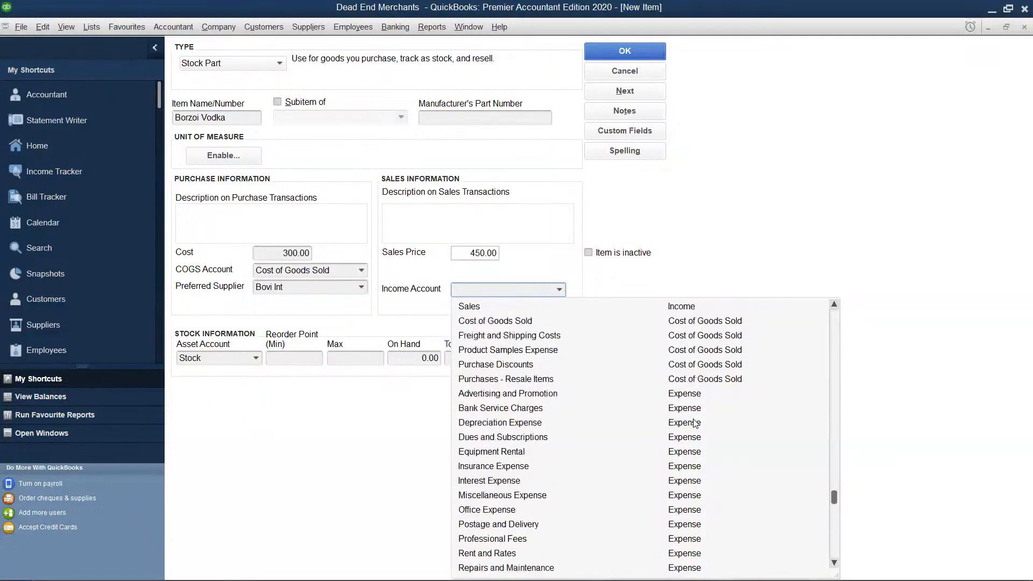
{"action": "scroll", "coordinate": [694, 424], "scroll_direction": "up", "scroll_amount": 1}
{"action": "scroll", "coordinate": [694, 423], "scroll_direction": "down", "scroll_amount": 1}
{"action": "left_click", "coordinate": [594, 306]}
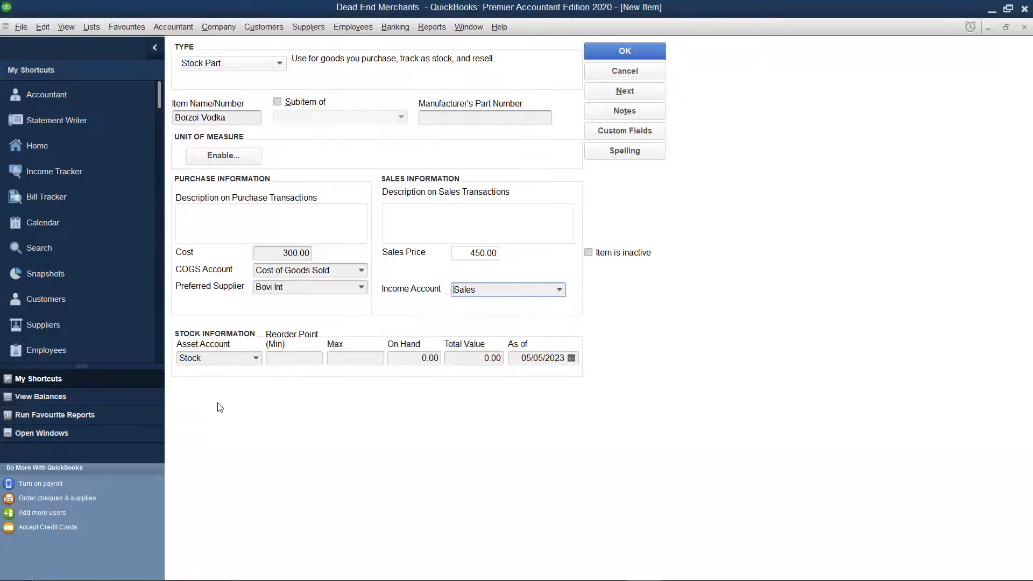
- Set the Borzoi Vodka quantity on hand to 100 and save the item
{"action": "left_click", "coordinate": [281, 357]}
{"action": "left_click", "coordinate": [433, 358]}
{"action": "key", "text": "BackSpace"}
{"action": "key", "text": "BackSpace"}
{"action": "key", "text": "BackSpace"}
{"action": "key", "text": "BackSpace"}
{"action": "type", "text": "100"}
{"action": "left_click", "coordinate": [501, 358]}
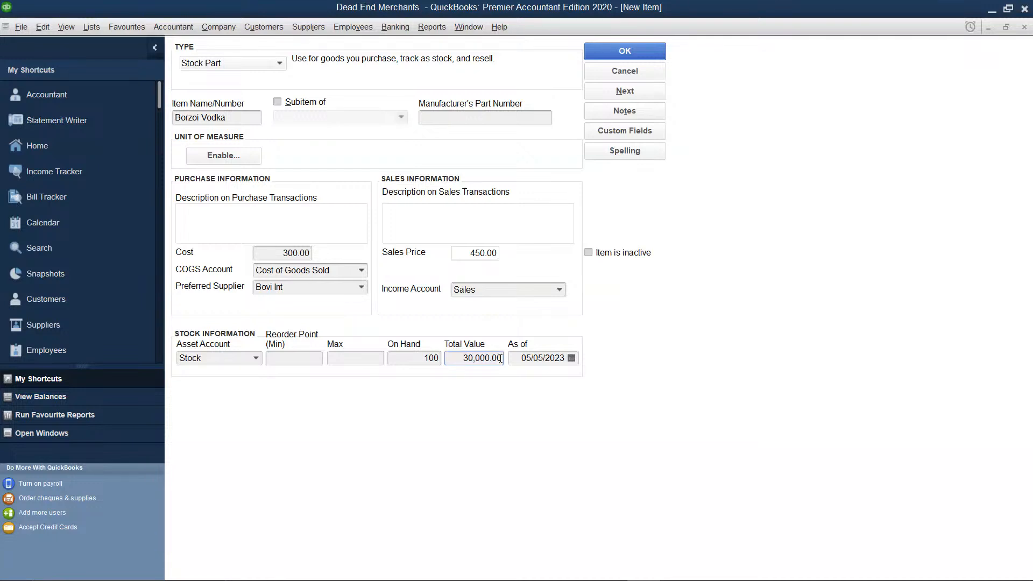
{"action": "left_click", "coordinate": [606, 62]}
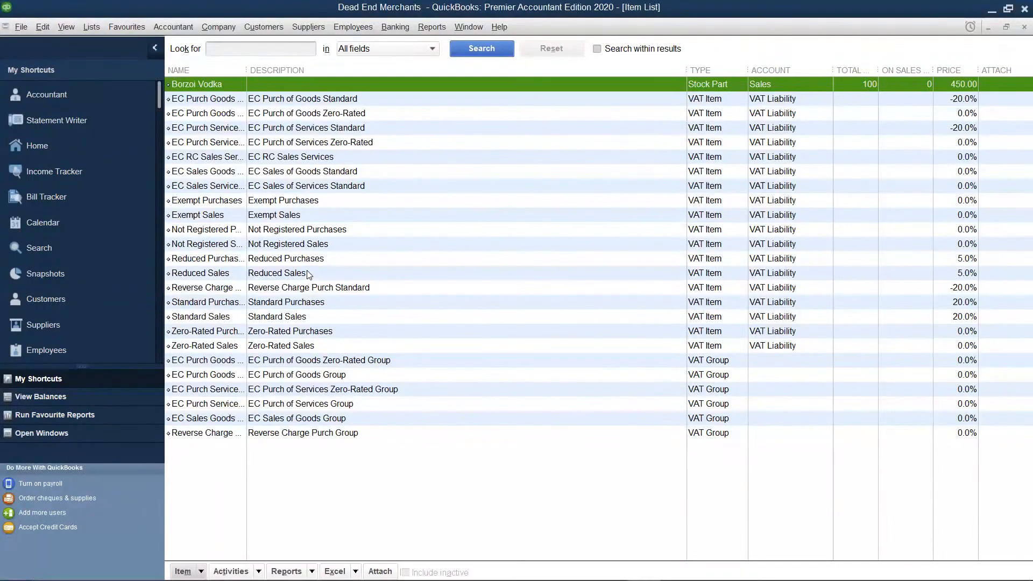
- Start a new item of type Stock Part and name it Smirnoff Vodka
{"action": "right_click", "coordinate": [324, 233]}
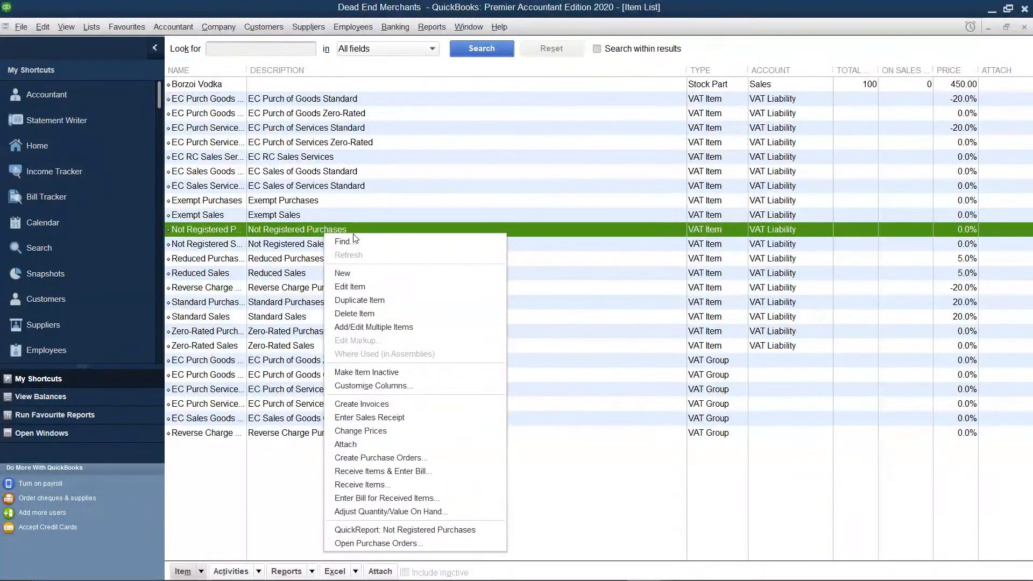
{"action": "left_click", "coordinate": [363, 271]}
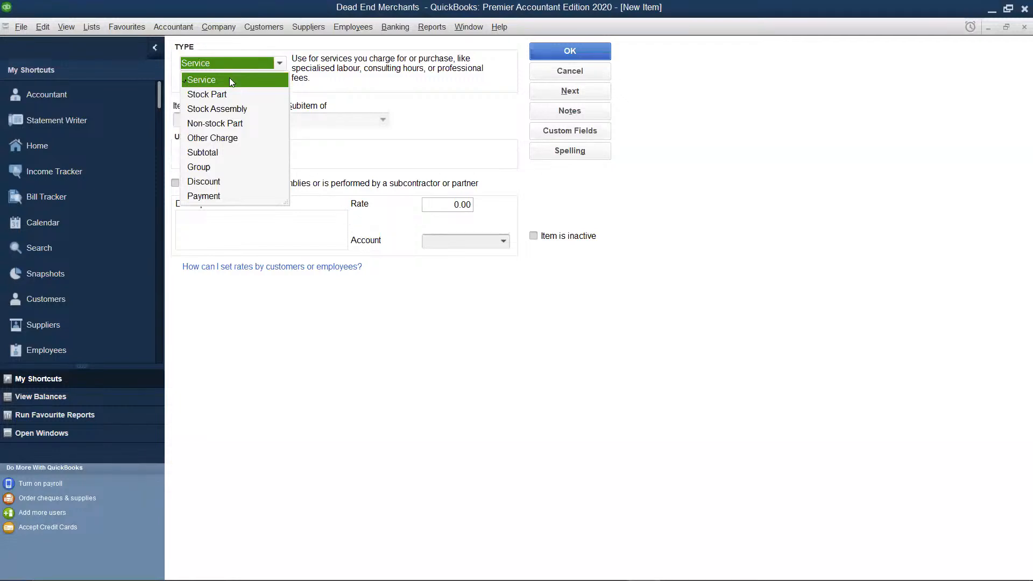
{"action": "left_click", "coordinate": [225, 96]}
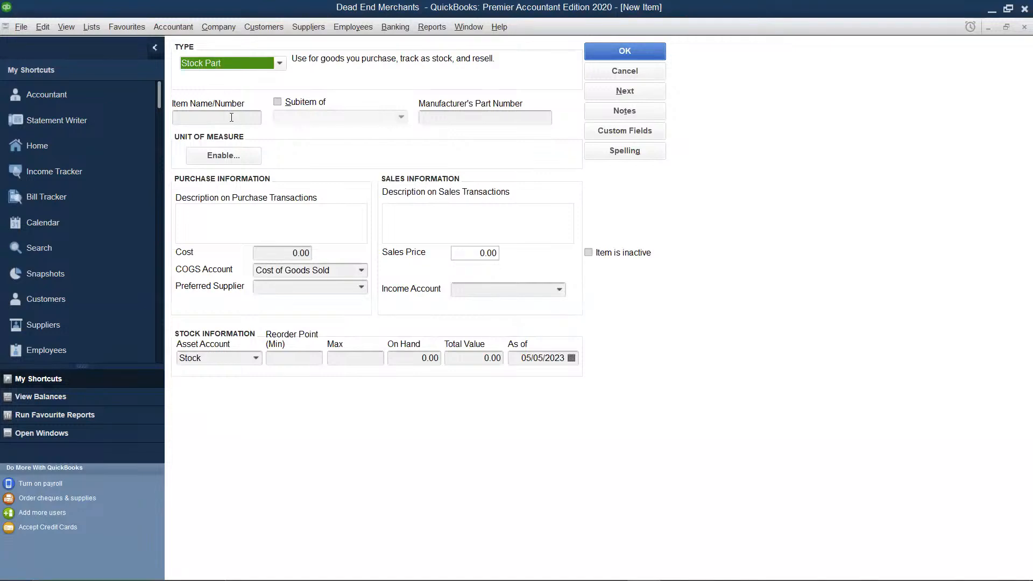
{"action": "left_click", "coordinate": [232, 118]}
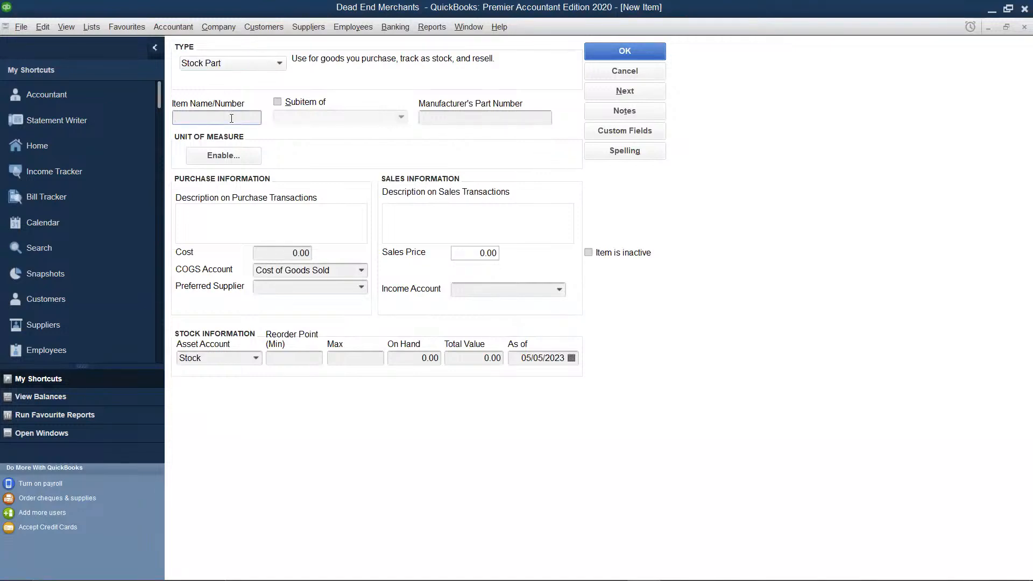
{"action": "type", "text": "Smirnoff Vodka"}
- Set the Smirnoff Vodka item's cost to 250 and its sales price to 350
{"action": "left_click", "coordinate": [309, 252]}
{"action": "type", "text": "2"}
{"action": "key", "text": "BackSpace"}
{"action": "key", "text": "BackSpace"}
{"action": "key", "text": "BackSpace"}
{"action": "key", "text": "BackSpace"}
{"action": "key", "text": "BackSpace"}
{"action": "type", "text": "250"}
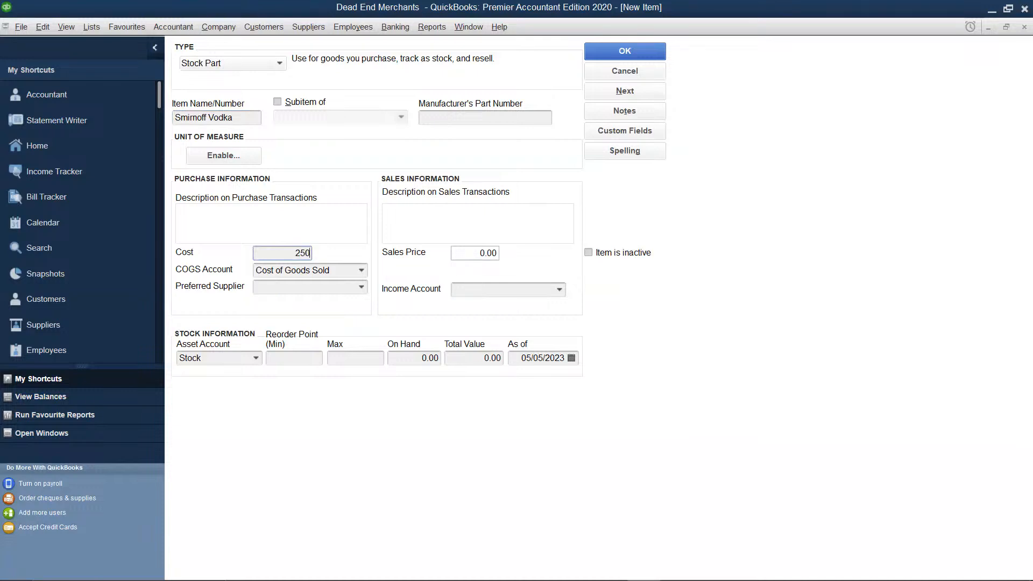
{"action": "left_click", "coordinate": [464, 255]}
{"action": "key", "text": "BackSpace"}
{"action": "key", "text": "BackSpace"}
{"action": "key", "text": "BackSpace"}
{"action": "key", "text": "BackSpace"}
{"action": "type", "text": "350"}
- Choose Sales as the income account for the Smirnoff Vodka item
{"action": "left_click", "coordinate": [479, 288]}
{"action": "left_click", "coordinate": [559, 289]}
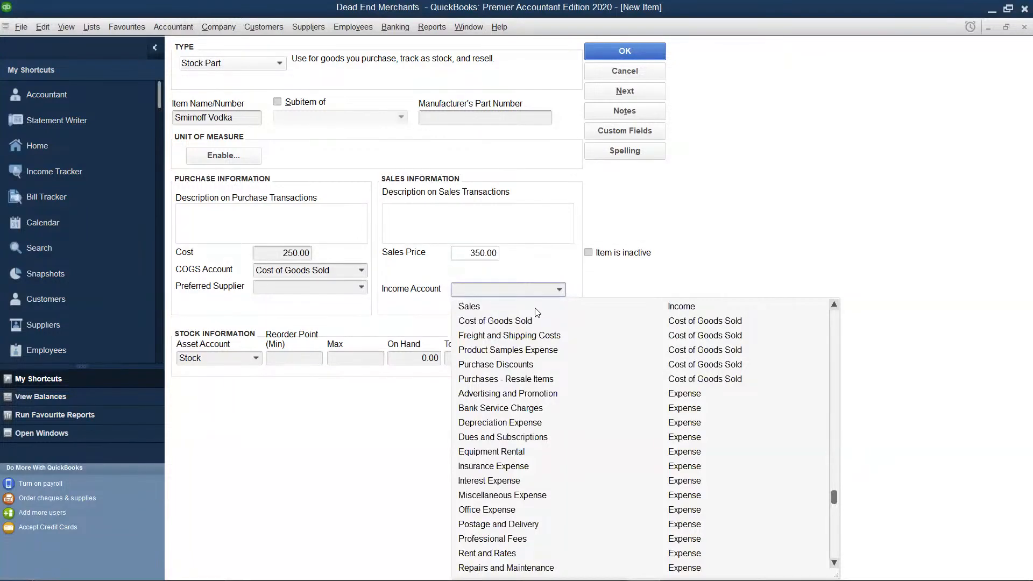
{"action": "left_click", "coordinate": [537, 312]}
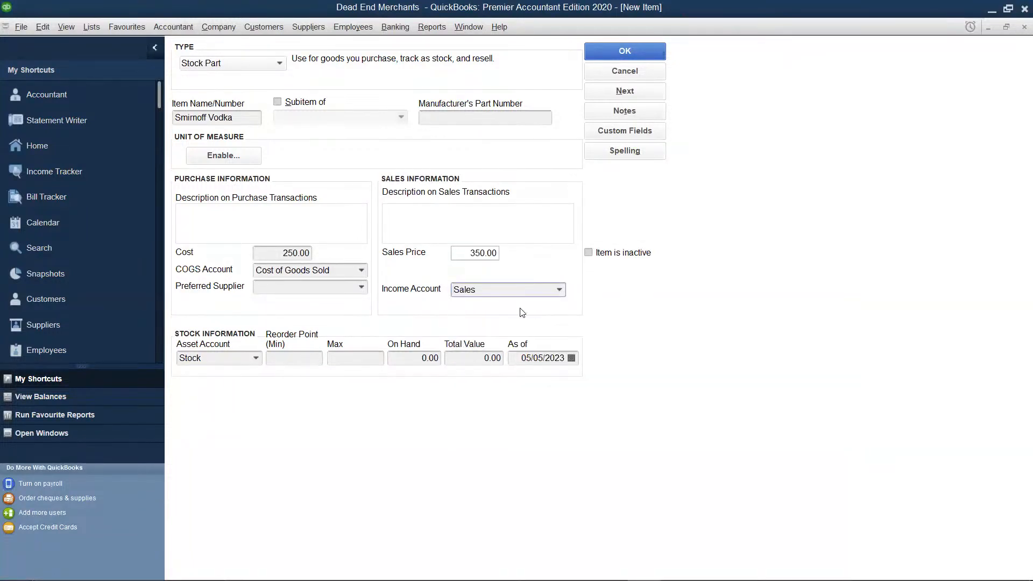
- Add Kwal K ltd as a new preferred supplier with company name Kwal K Ltd, copying the billed-from address to shipped-from
{"action": "left_click", "coordinate": [360, 289]}
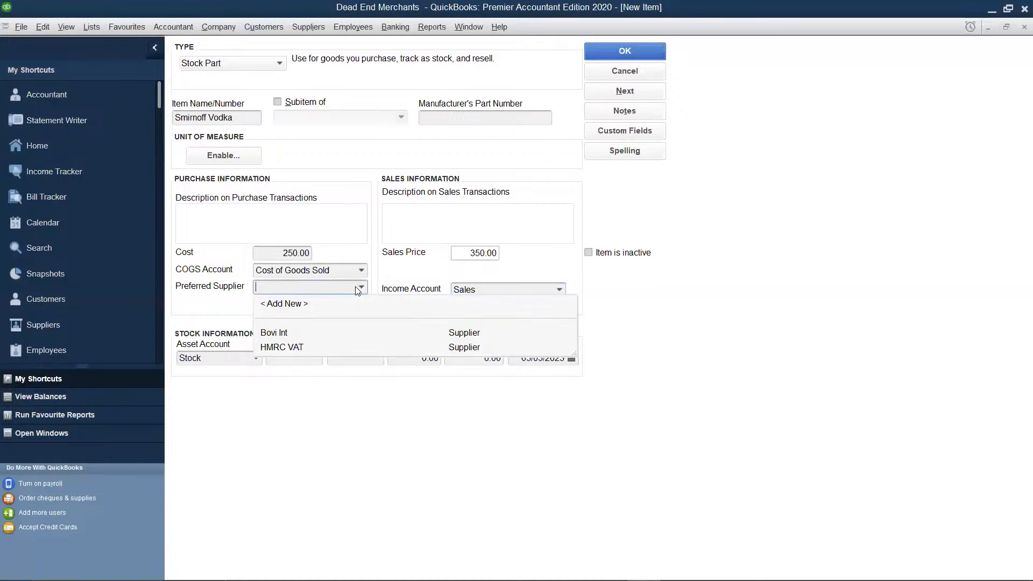
{"action": "left_click", "coordinate": [294, 304]}
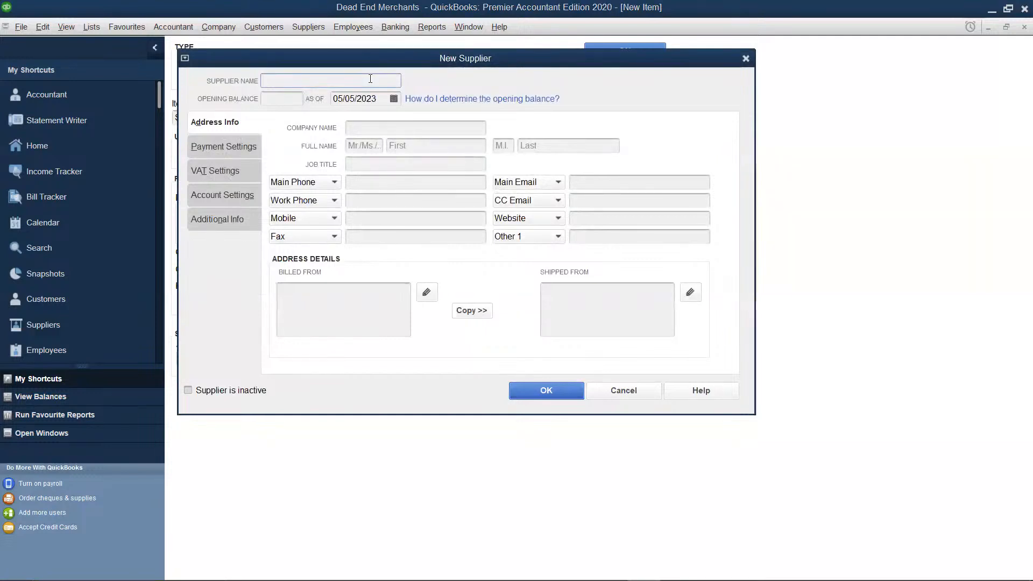
{"action": "type", "text": "Kwak"}
{"action": "key", "text": "BackSpace"}
{"action": "type", "text": "l K ltd"}
{"action": "left_click", "coordinate": [367, 129]}
{"action": "type", "text": "K"}
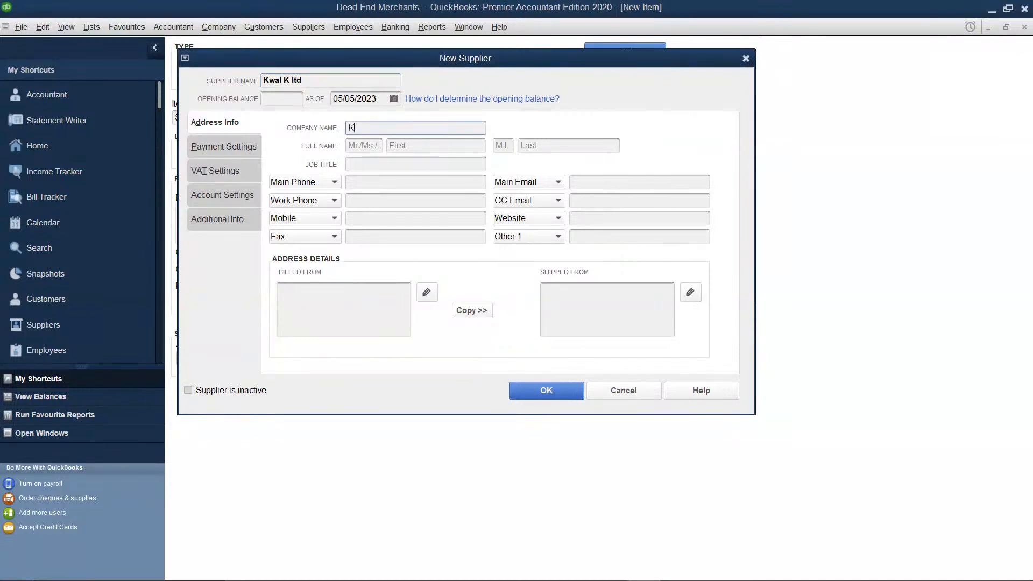
{"action": "type", "text": "wal K Ltd"}
{"action": "left_click", "coordinate": [481, 312]}
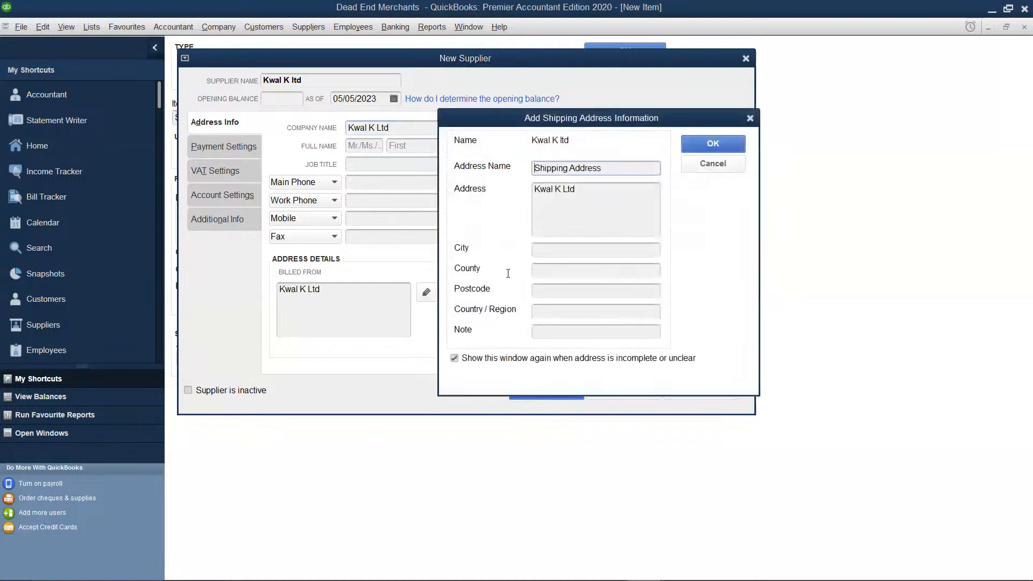
{"action": "left_click", "coordinate": [706, 144]}
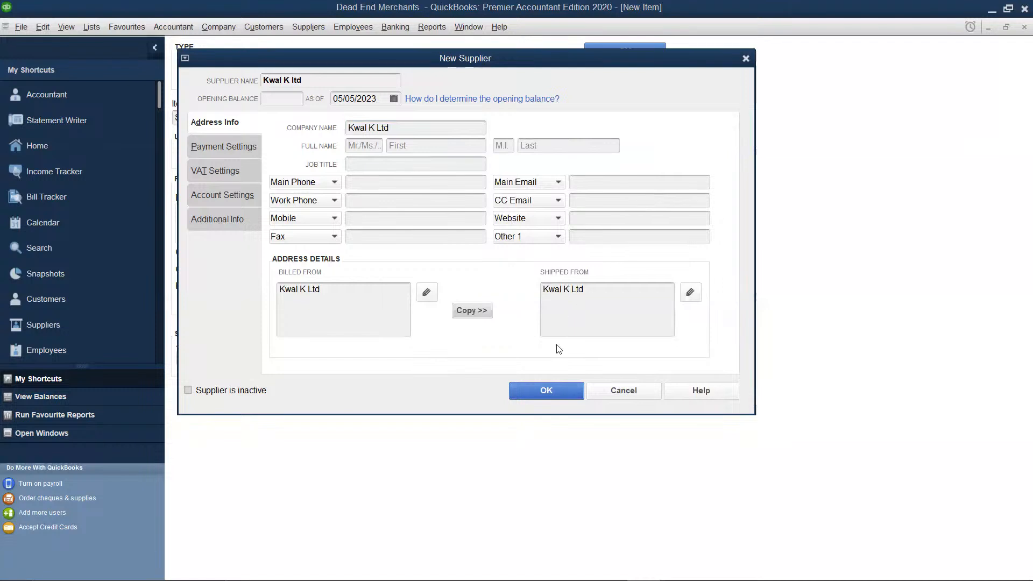
{"action": "left_click", "coordinate": [538, 394]}
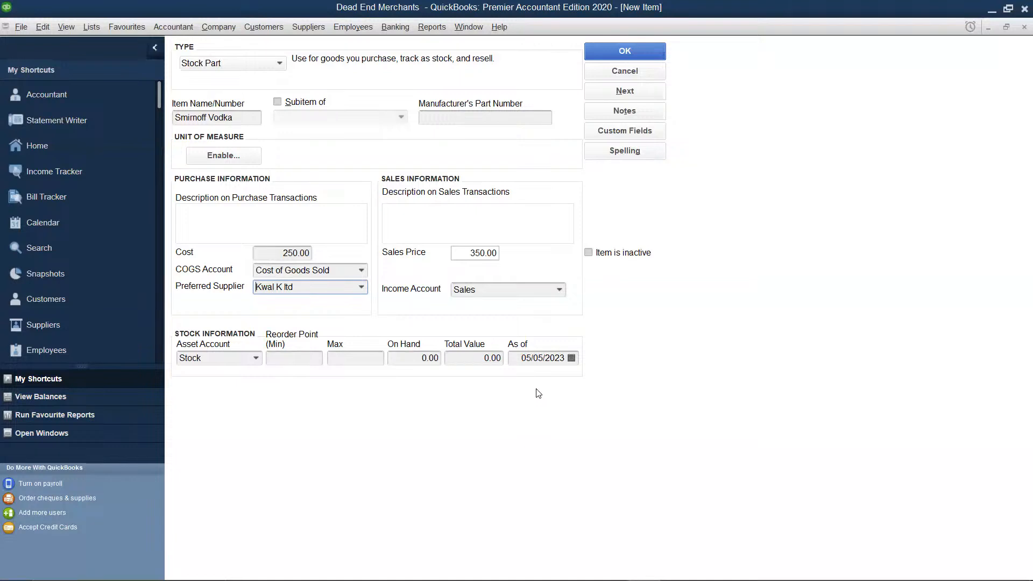
- Set the Smirnoff Vodka quantity on hand to 200 and save the item, ignoring all spelling suggestions for its name
{"action": "left_click", "coordinate": [437, 359]}
{"action": "key", "text": "BackSpace"}
{"action": "key", "text": "BackSpace"}
{"action": "key", "text": "BackSpace"}
{"action": "type", "text": "200"}
{"action": "left_click", "coordinate": [478, 357]}
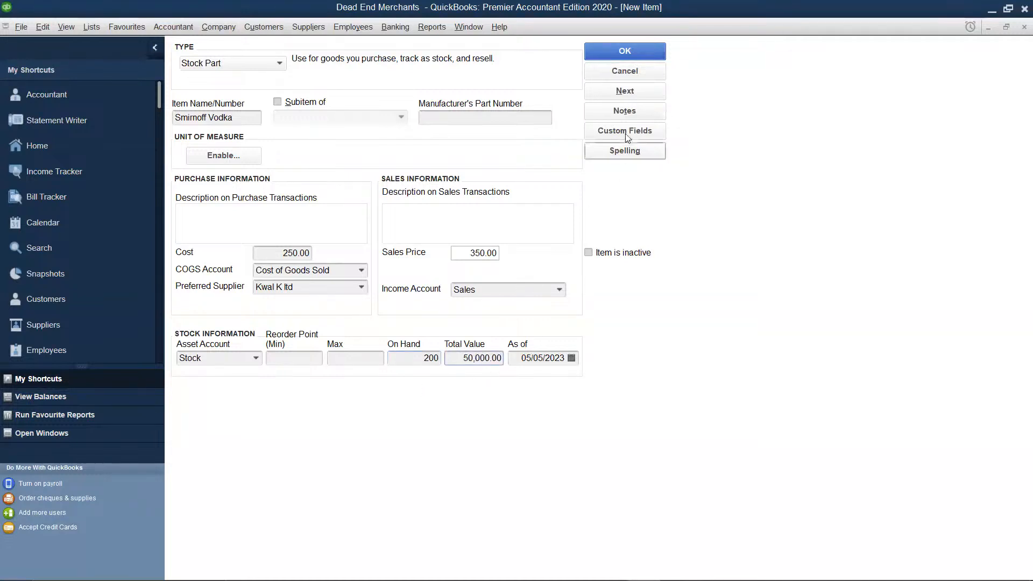
{"action": "left_click", "coordinate": [660, 59]}
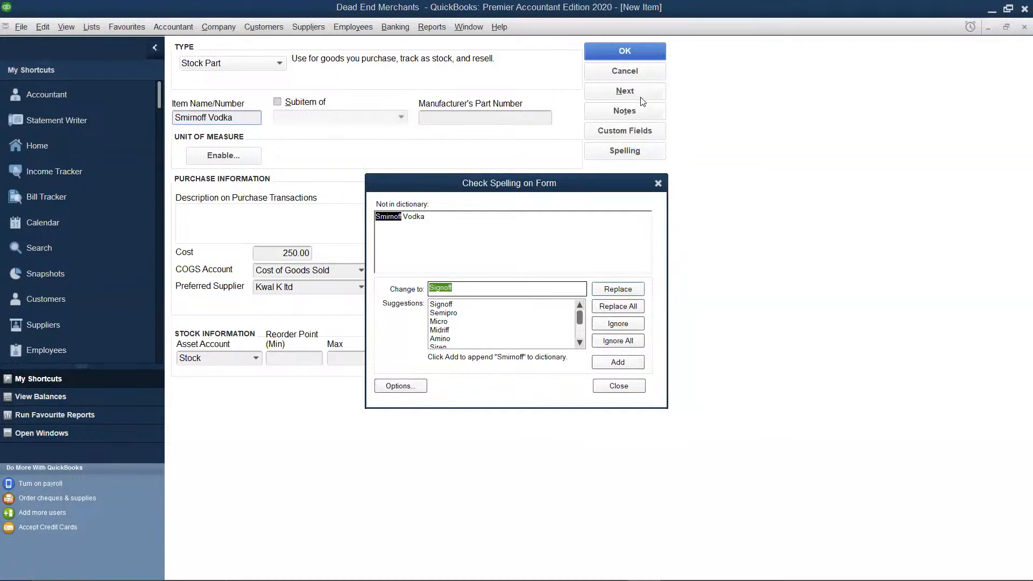
{"action": "left_click", "coordinate": [618, 340]}
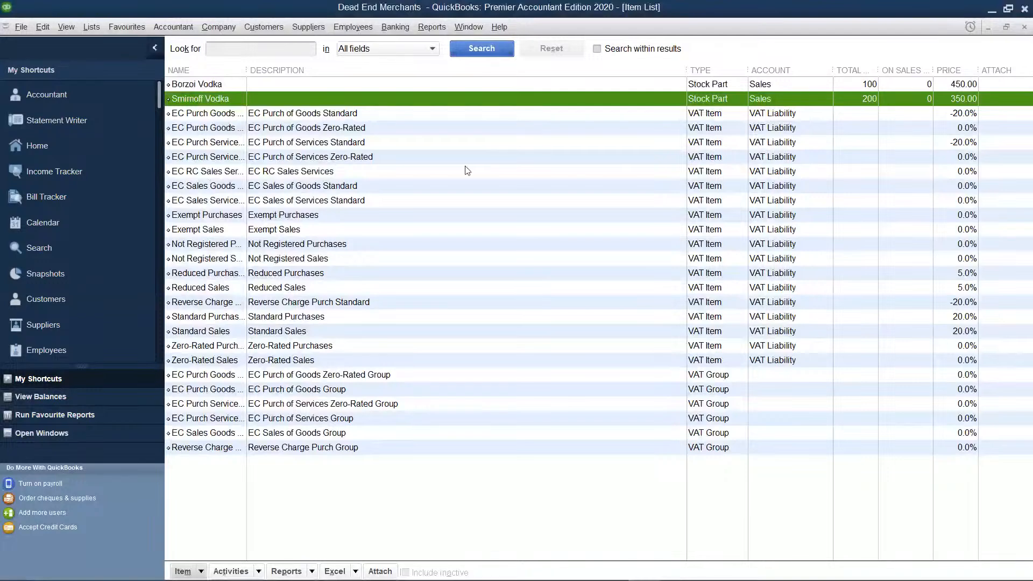
- Create a new stock part item named Czars Vodka from the item list
{"action": "right_click", "coordinate": [330, 157]}
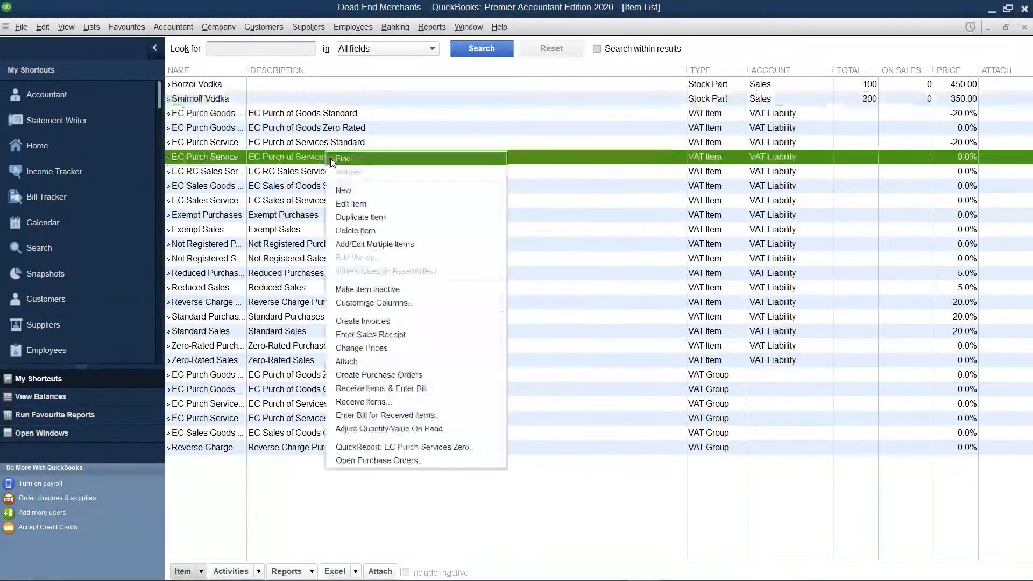
{"action": "left_click", "coordinate": [357, 192]}
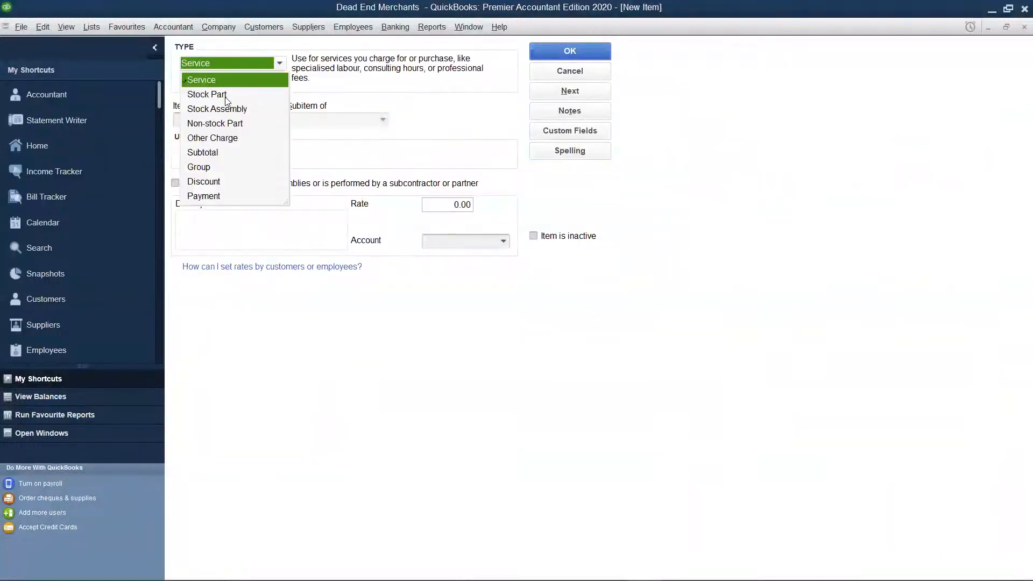
{"action": "left_click", "coordinate": [221, 97]}
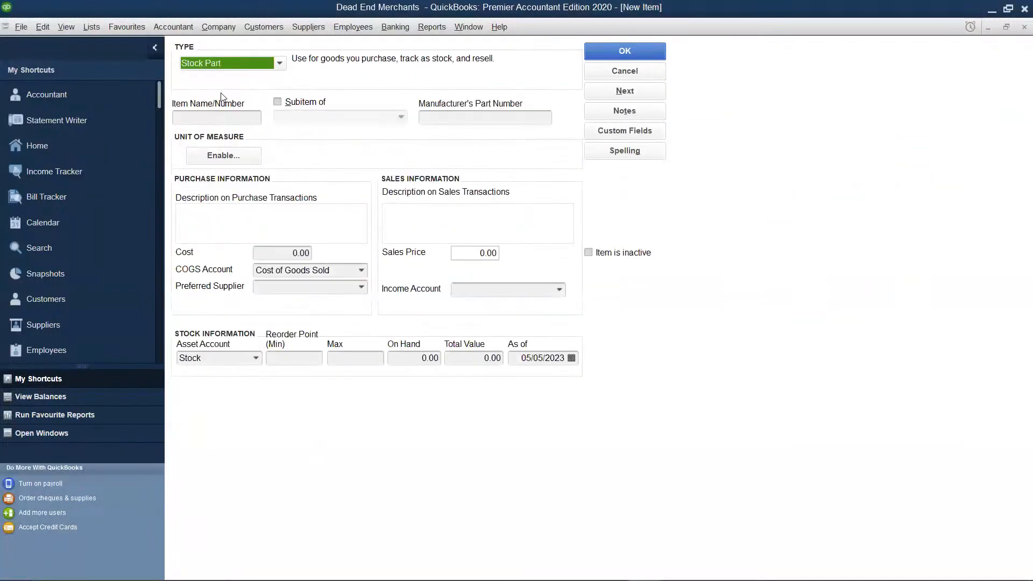
{"action": "left_click", "coordinate": [230, 117]}
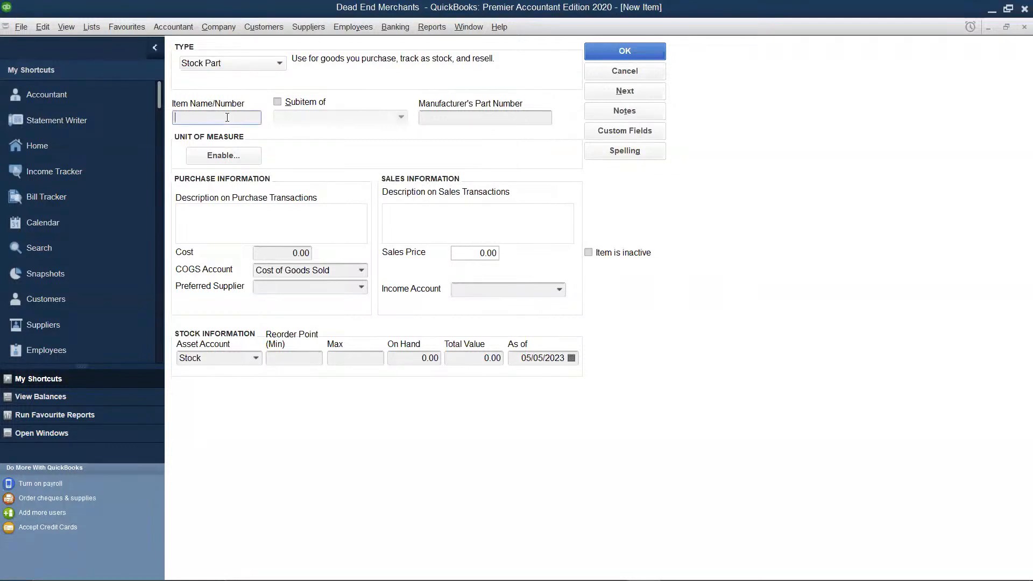
{"action": "type", "text": "Czars Vodka"}
- Set the Czars Vodka item's cost to 300 and its sales price to 500
{"action": "left_click", "coordinate": [308, 253]}
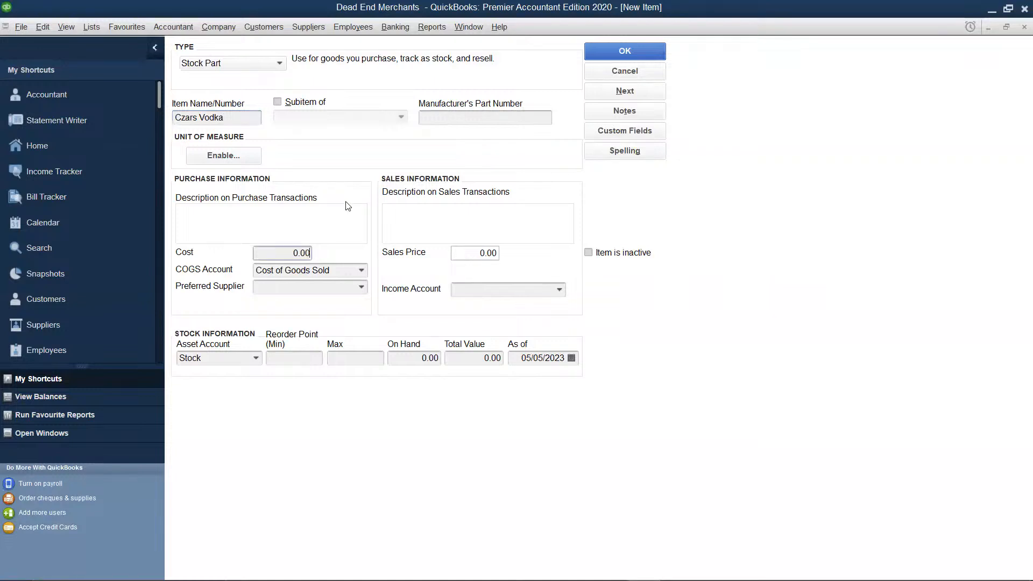
{"action": "key", "text": "BackSpace"}
{"action": "key", "text": "BackSpace"}
{"action": "key", "text": "BackSpace"}
{"action": "key", "text": "BackSpace"}
{"action": "type", "text": "300"}
{"action": "left_click", "coordinate": [494, 253]}
{"action": "key", "text": "BackSpace"}
{"action": "key", "text": "BackSpace"}
{"action": "key", "text": "BackSpace"}
{"action": "type", "text": "500"}
- Choose Sales as the income account for the Czars Vodka item
{"action": "left_click", "coordinate": [522, 293]}
{"action": "left_click", "coordinate": [562, 291]}
{"action": "left_click", "coordinate": [532, 314]}
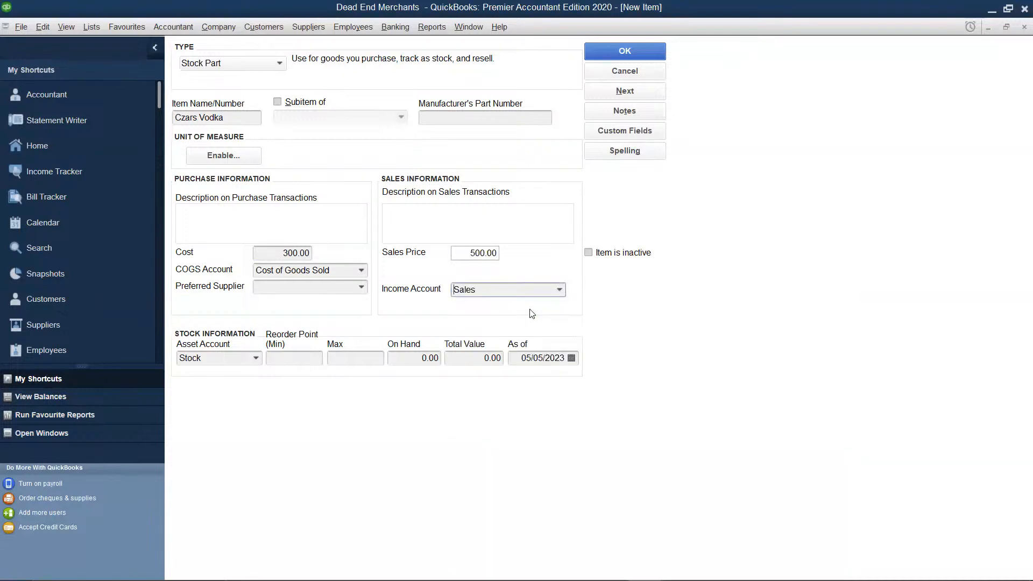
- Add Swiss Co as a new preferred supplier with company name Swiss Co, copying the billed-from address to shipped-from
{"action": "left_click", "coordinate": [361, 287]}
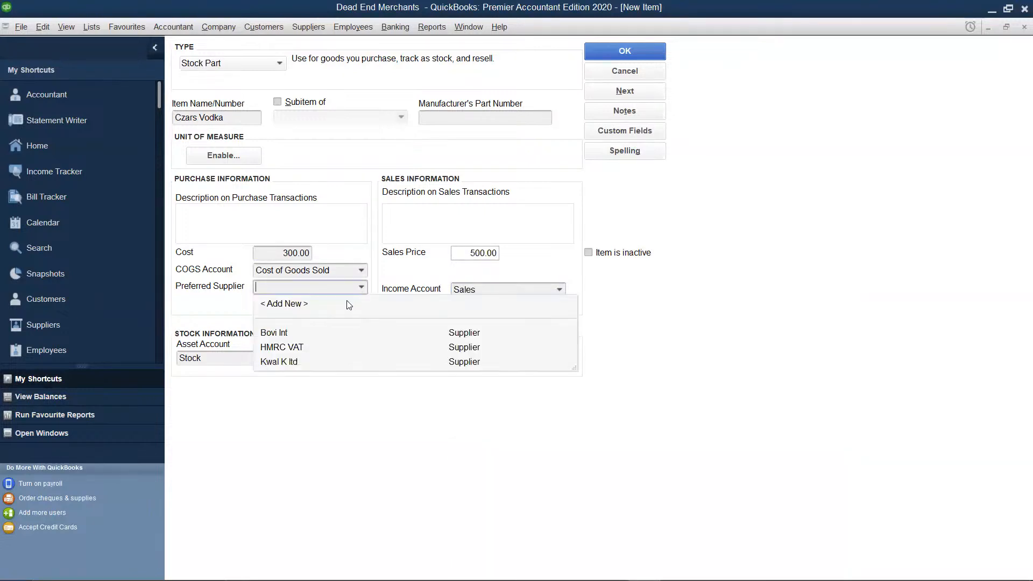
{"action": "left_click", "coordinate": [285, 304]}
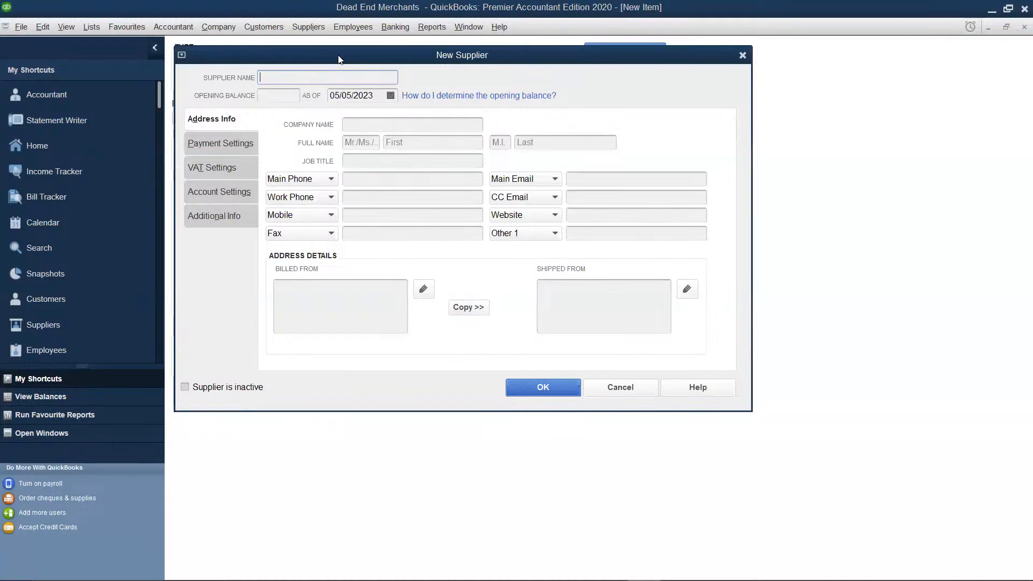
{"action": "type", "text": "Swiss Co"}
{"action": "left_click", "coordinate": [383, 125]}
{"action": "type", "text": "Sw"}
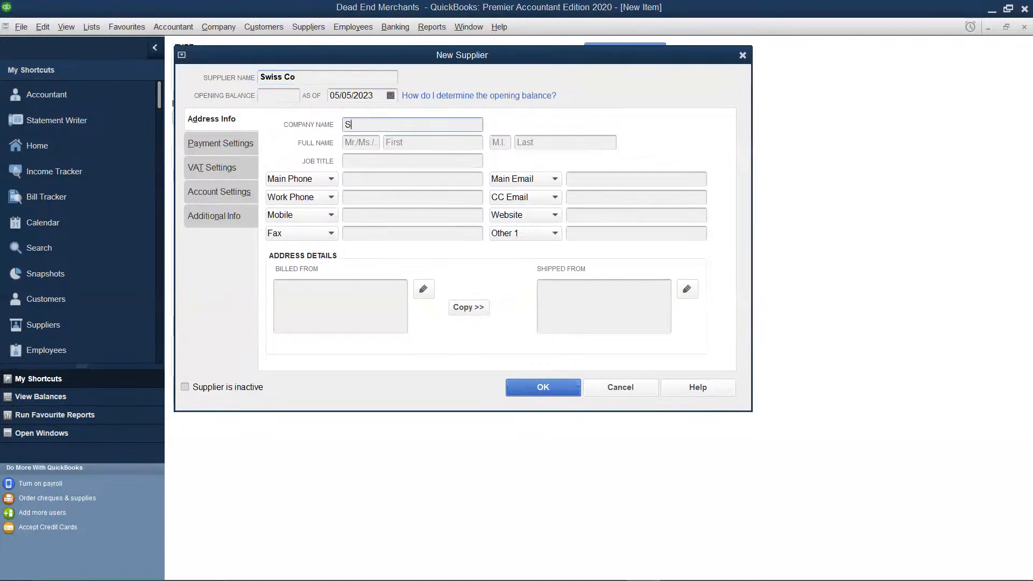
{"action": "type", "text": "iss Co"}
{"action": "left_click", "coordinate": [468, 307]}
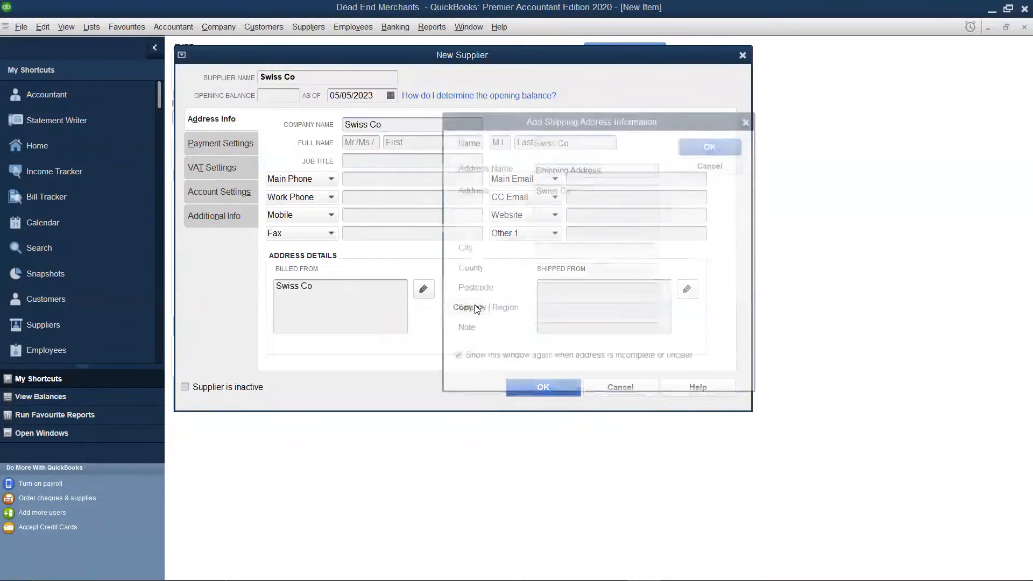
{"action": "left_click", "coordinate": [713, 143]}
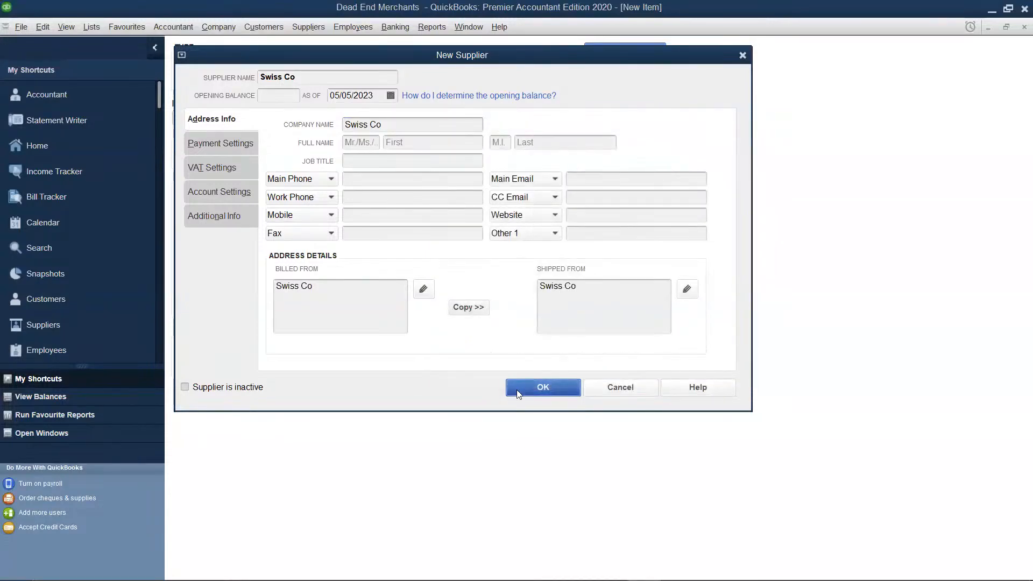
{"action": "left_click", "coordinate": [516, 389]}
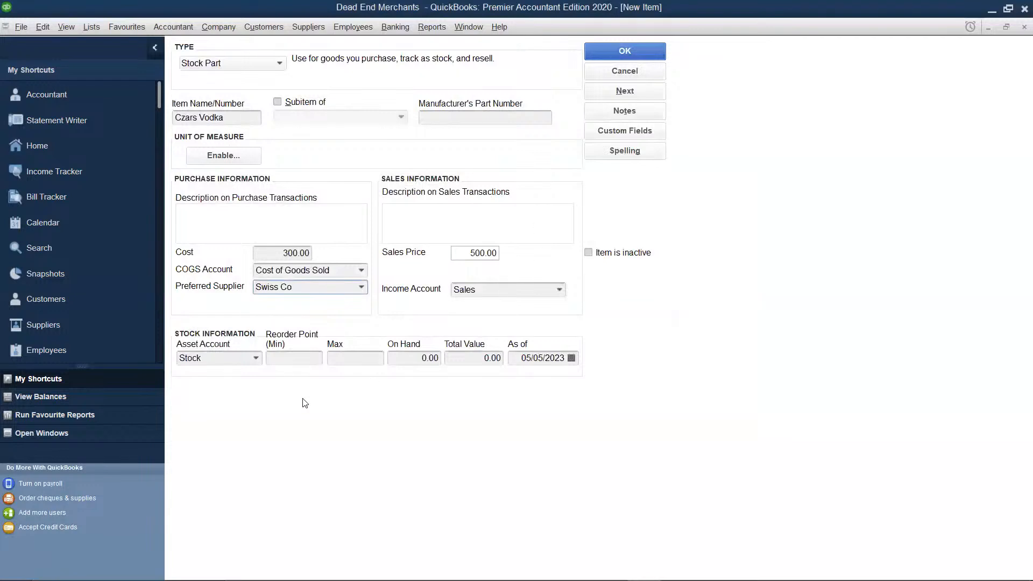
- Set the Czars Vodka quantity on hand to 150 and save the item
{"action": "left_click", "coordinate": [437, 358]}
{"action": "key", "text": "BackSpace"}
{"action": "key", "text": "BackSpace"}
{"action": "key", "text": "BackSpace"}
{"action": "type", "text": "150"}
{"action": "left_click", "coordinate": [476, 362]}
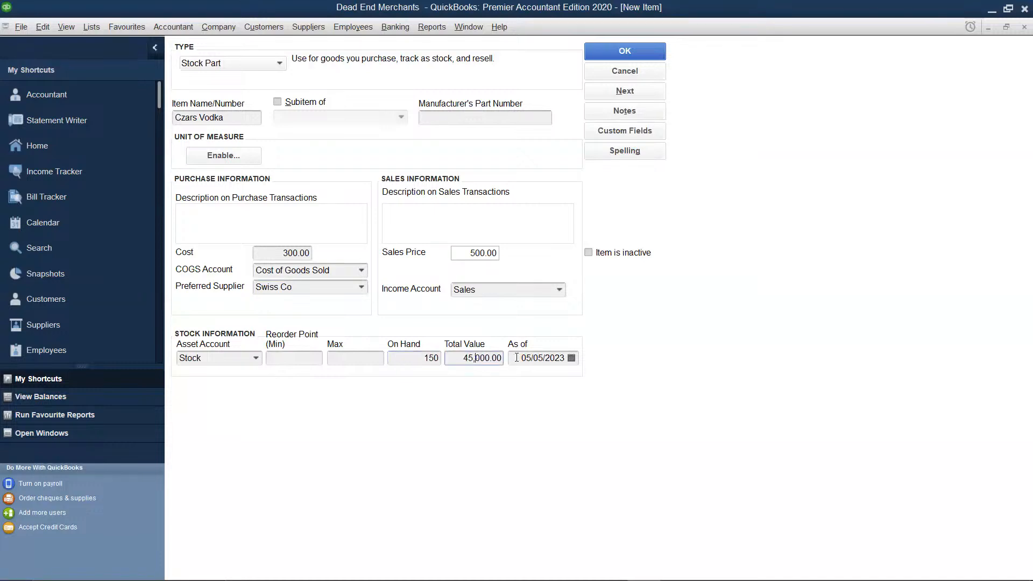
{"action": "left_click", "coordinate": [629, 54]}
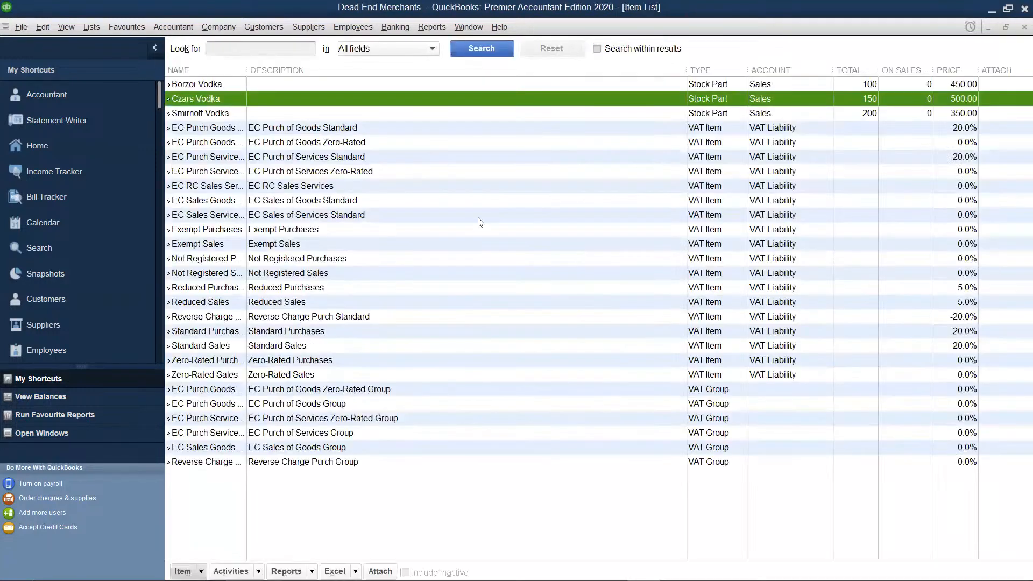
- Start another new item of type Stock Part from the item list
{"action": "right_click", "coordinate": [480, 218]}
{"action": "left_click", "coordinate": [506, 252]}
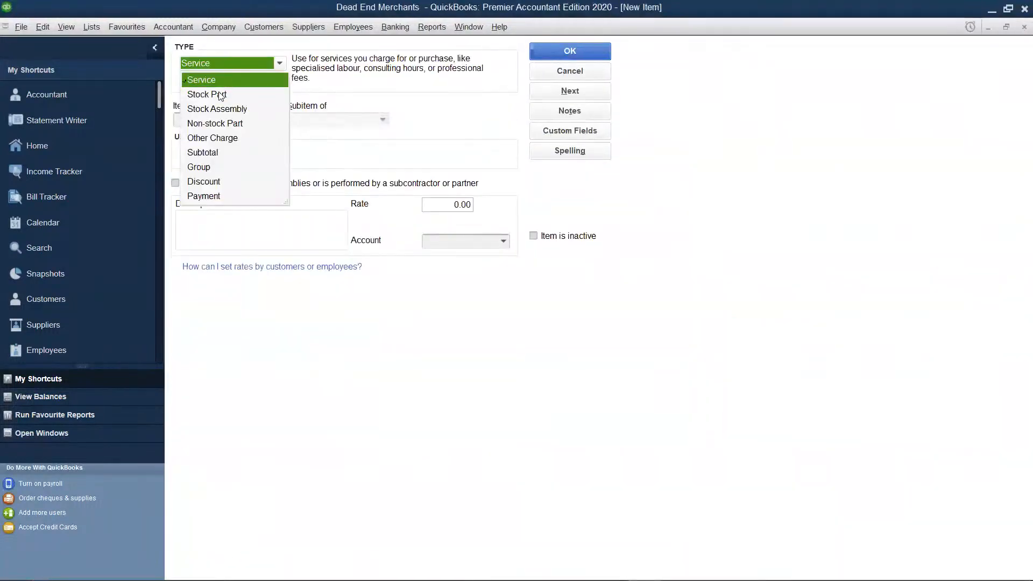
{"action": "left_click", "coordinate": [220, 95]}
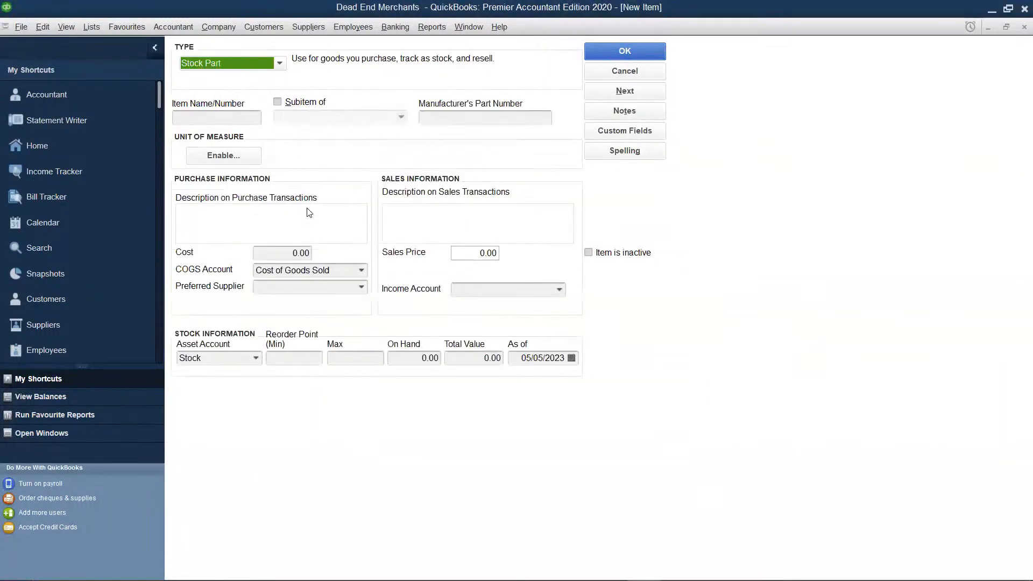
{"action": "left_click", "coordinate": [310, 253]}
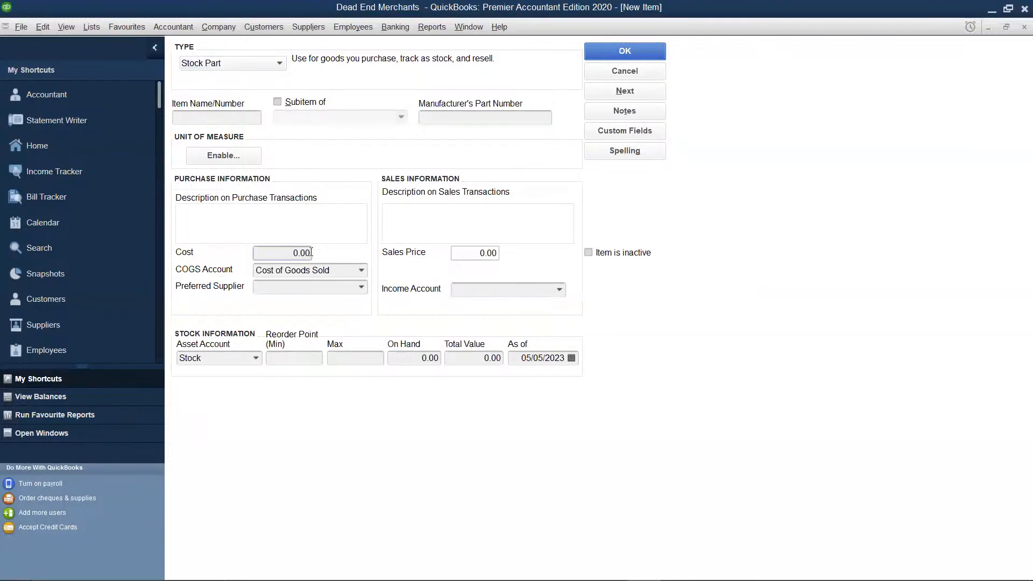
{"action": "key", "text": "BackSpace"}
{"action": "key", "text": "BackSpace"}
{"action": "key", "text": "BackSpace"}
{"action": "key", "text": "BackSpace"}
{"action": "type", "text": "K"}
{"action": "type", "text": "V Vodka"}
{"action": "key", "text": "BackSpace"}
{"action": "key", "text": "BackSpace"}
{"action": "key", "text": "BackSpace"}
{"action": "key", "text": "BackSpace"}
{"action": "key", "text": "BackSpace"}
{"action": "key", "text": "BackSpace"}
{"action": "key", "text": "BackSpace"}
{"action": "key", "text": "BackSpace"}
- Name the new stock part KWV Vodka and set its cost to 150
{"action": "left_click", "coordinate": [216, 116]}
{"action": "type", "text": "KWV Vodka"}
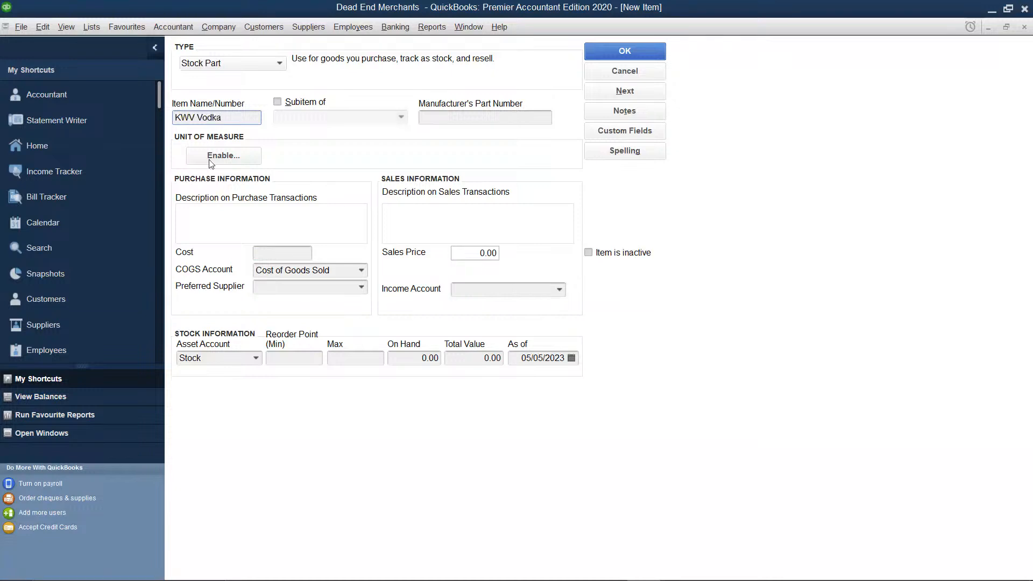
{"action": "left_click", "coordinate": [272, 253]}
{"action": "type", "text": "150"}
- Set the KWV Vodka item's sales price to 250 and choose Sales as its income account
{"action": "left_click", "coordinate": [495, 255]}
{"action": "key", "text": "BackSpace"}
{"action": "key", "text": "BackSpace"}
{"action": "key", "text": "BackSpace"}
{"action": "type", "text": "250"}
{"action": "left_click", "coordinate": [484, 295]}
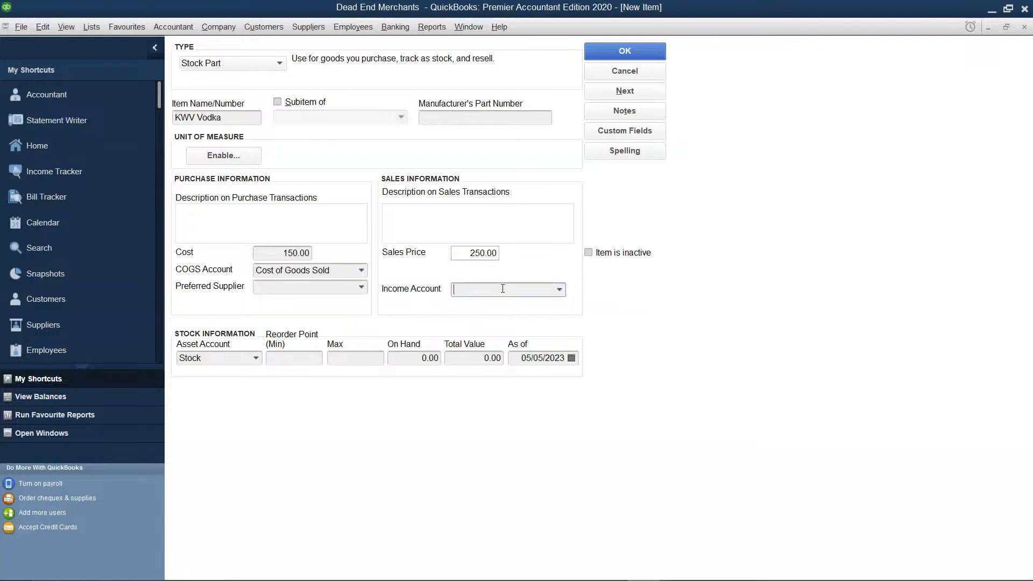
{"action": "left_click", "coordinate": [561, 290]}
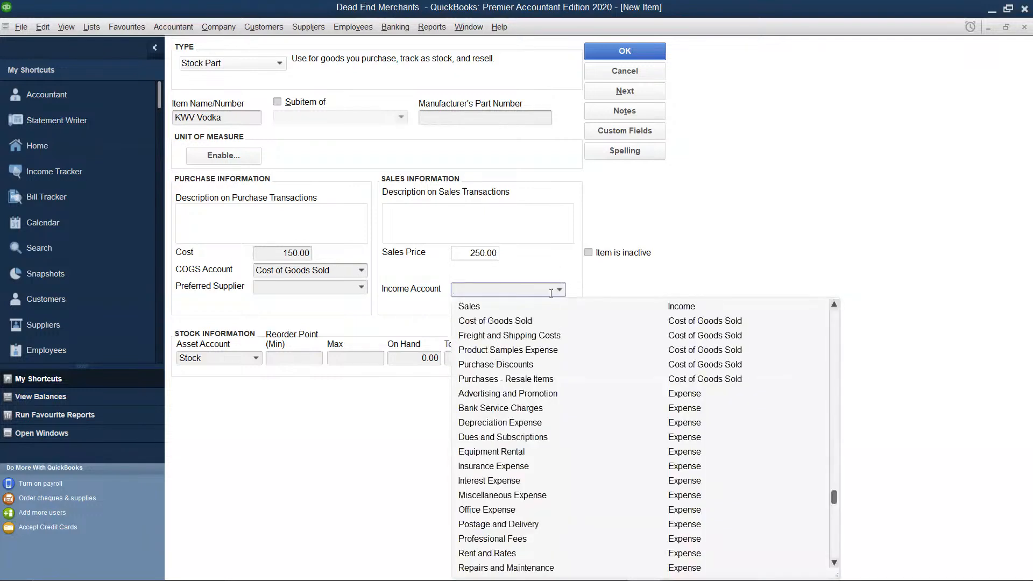
{"action": "left_click", "coordinate": [473, 308]}
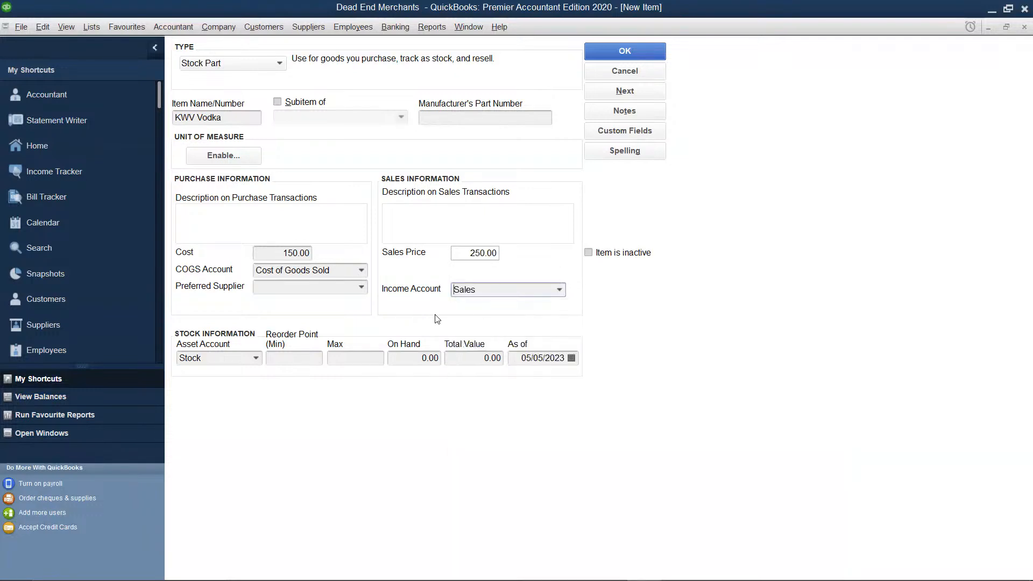
- Add Southern Traders as a new preferred supplier with the same company name, copying the billed-from address to shipped-from
{"action": "left_click", "coordinate": [363, 289]}
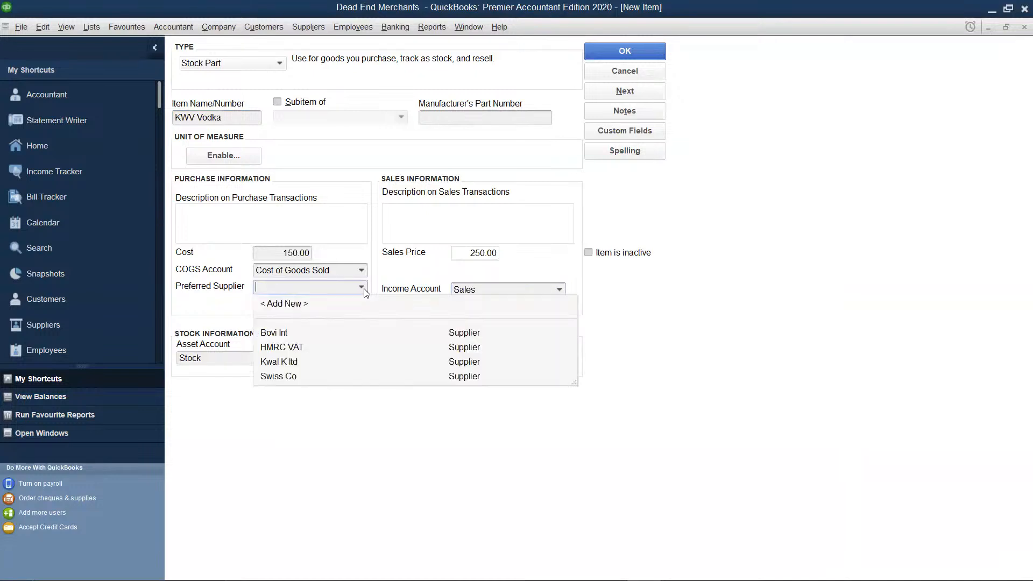
{"action": "left_click", "coordinate": [280, 305]}
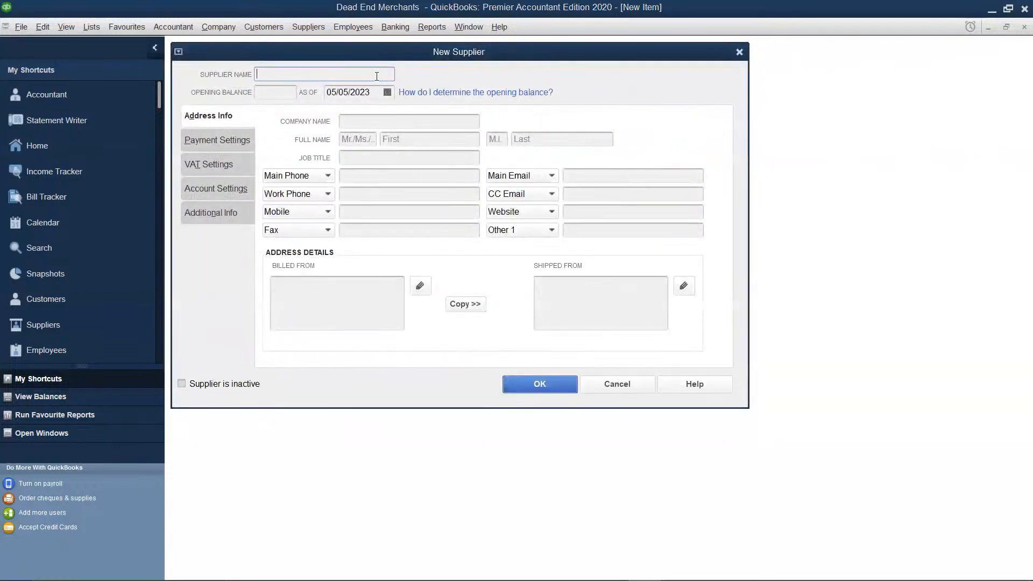
{"action": "type", "text": "Southern Traders"}
{"action": "left_click", "coordinate": [385, 124]}
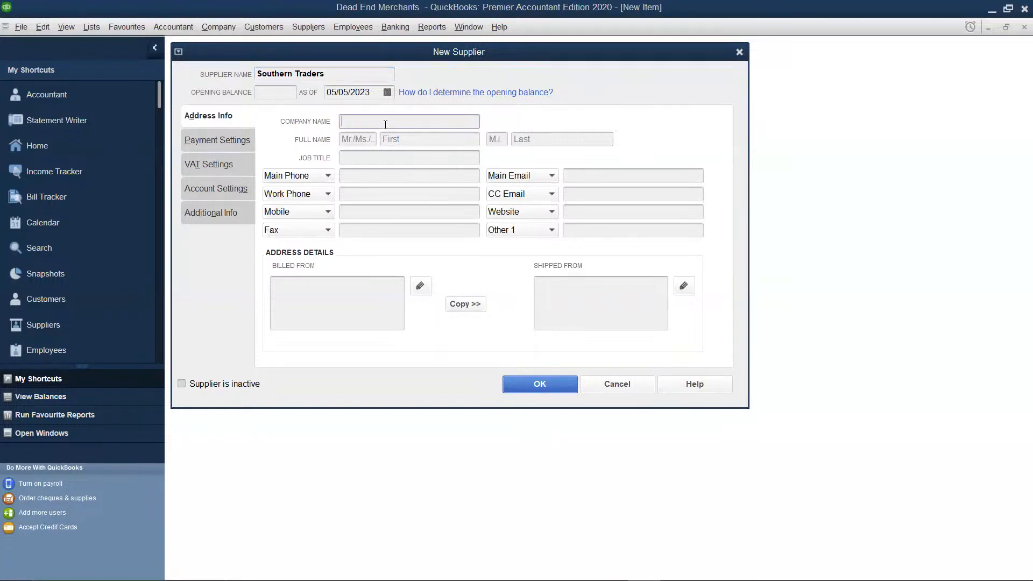
{"action": "type", "text": "Southern Traders"}
{"action": "left_click", "coordinate": [465, 303]}
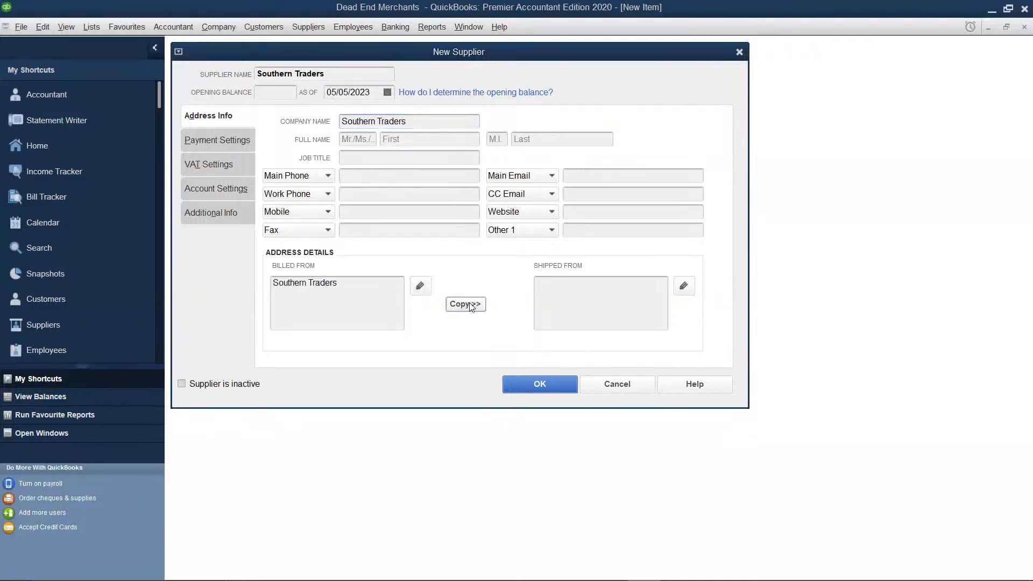
{"action": "left_click", "coordinate": [694, 147]}
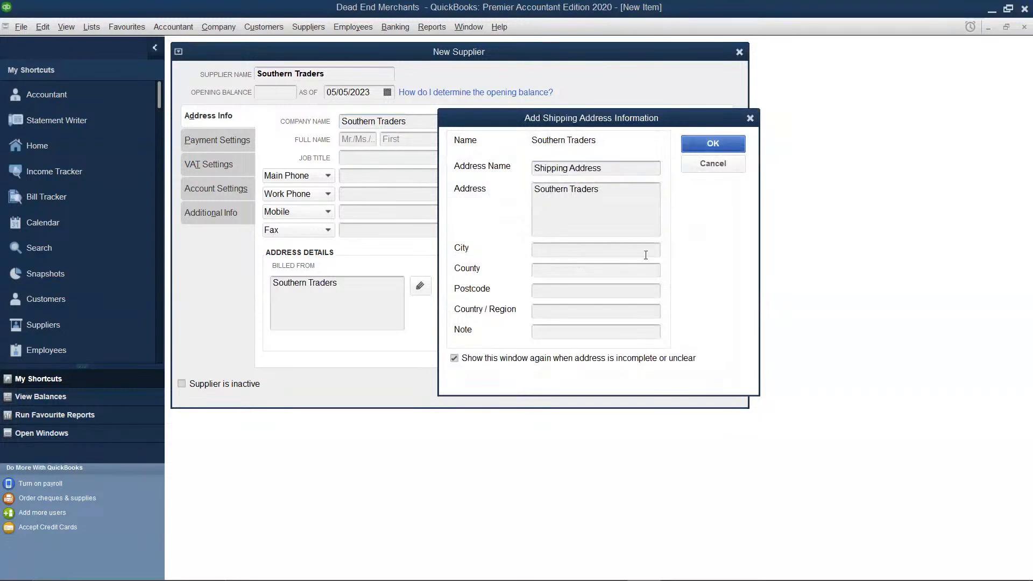
{"action": "left_click", "coordinate": [542, 382]}
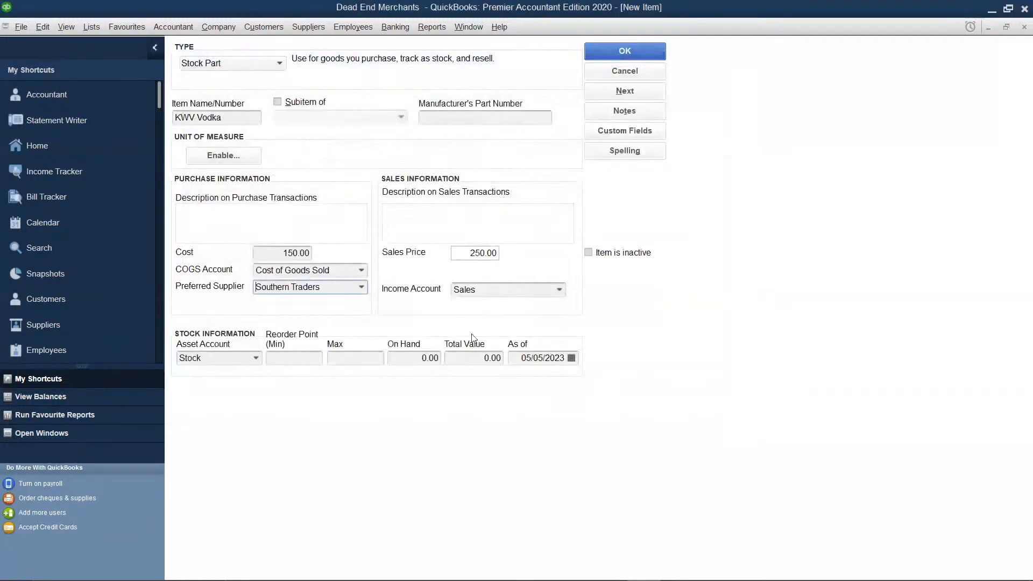
- Set the KWV Vodka quantity on hand to 250 and save the item, ignoring all spelling suggestions for its name
{"action": "left_click", "coordinate": [415, 358]}
{"action": "key", "text": "BackSpace"}
{"action": "key", "text": "BackSpace"}
{"action": "key", "text": "BackSpace"}
{"action": "key", "text": "BackSpace"}
{"action": "type", "text": "250"}
{"action": "left_click", "coordinate": [490, 357]}
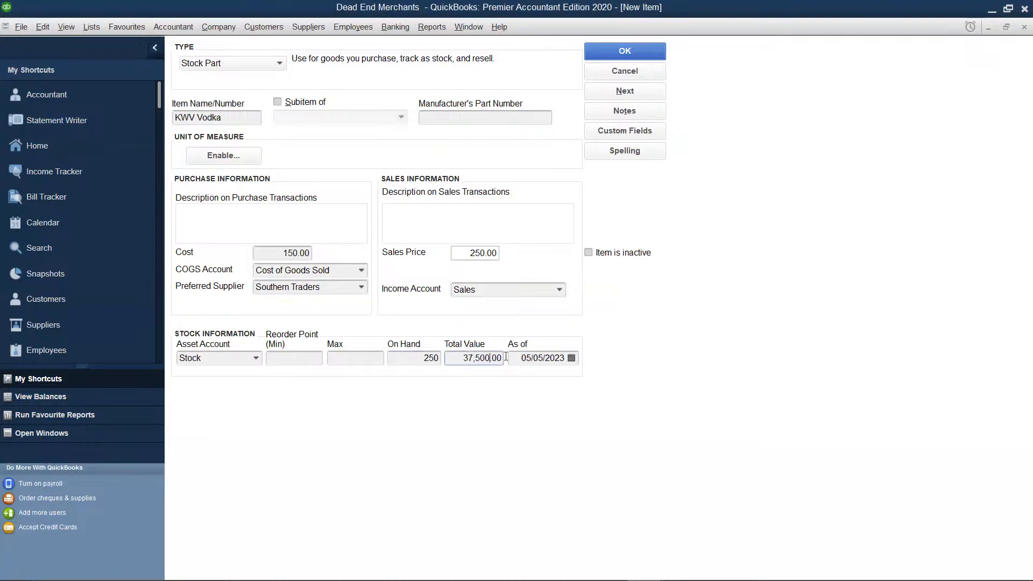
{"action": "left_click", "coordinate": [623, 100]}
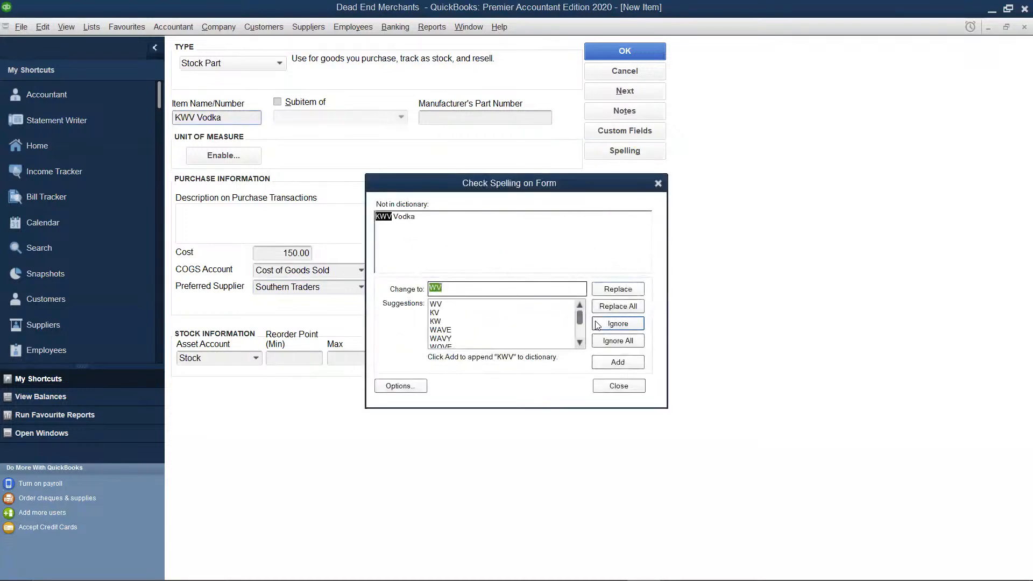
{"action": "left_click", "coordinate": [617, 340]}
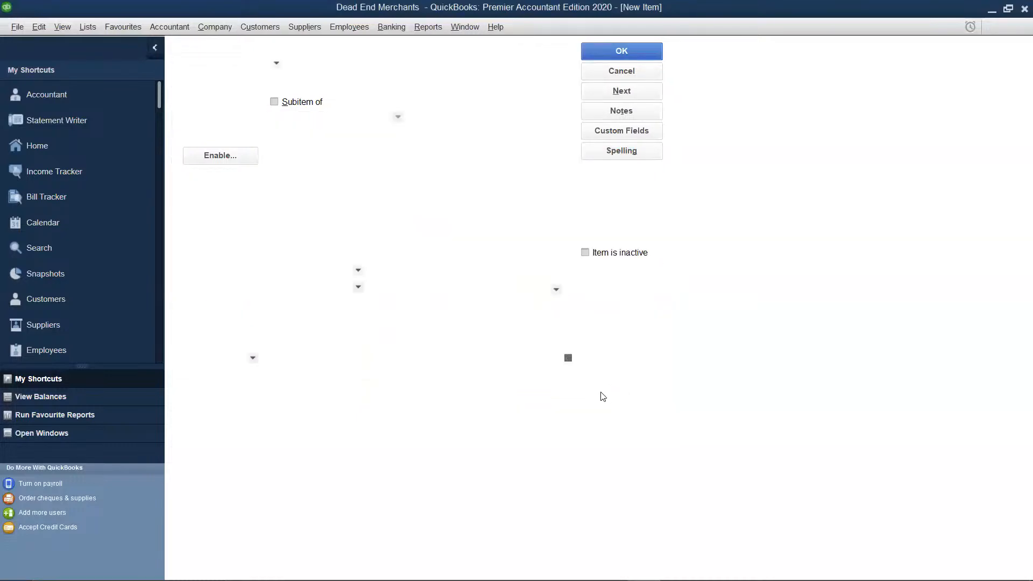
- Create a new stock part item named Vat 69 Whisky with a cost of 450
{"action": "right_click", "coordinate": [433, 215]}
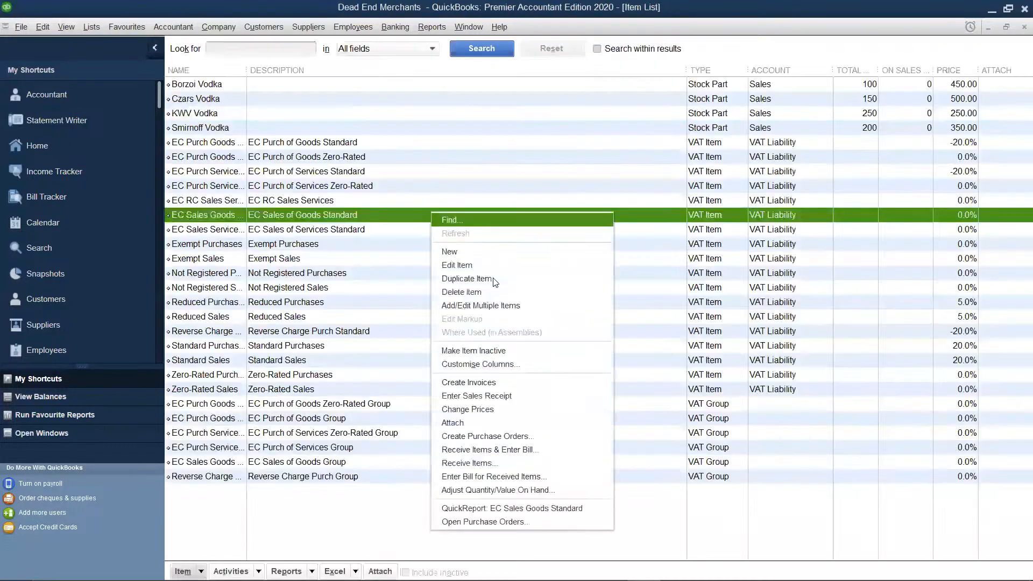
{"action": "left_click", "coordinate": [482, 235]}
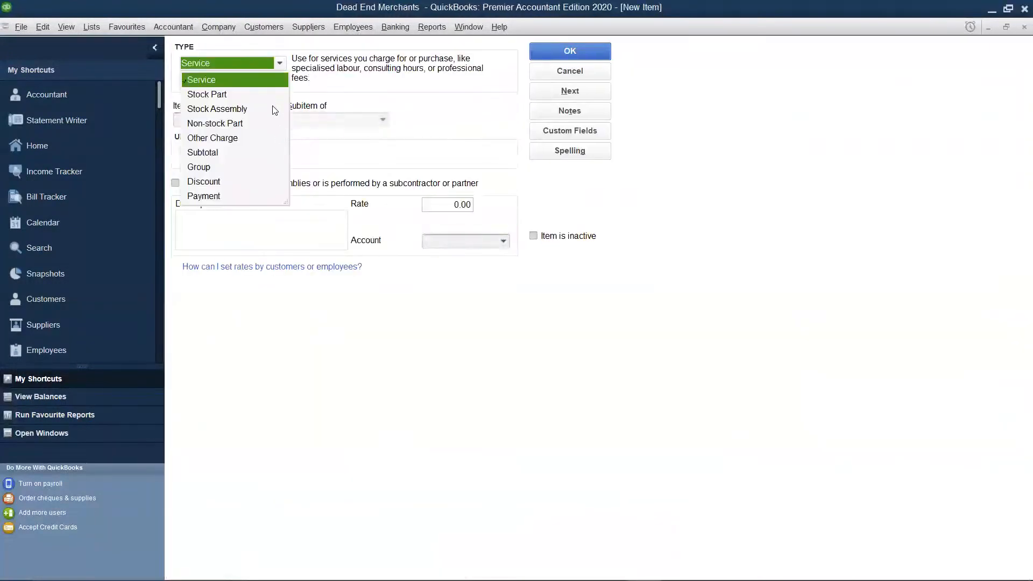
{"action": "left_click", "coordinate": [223, 99]}
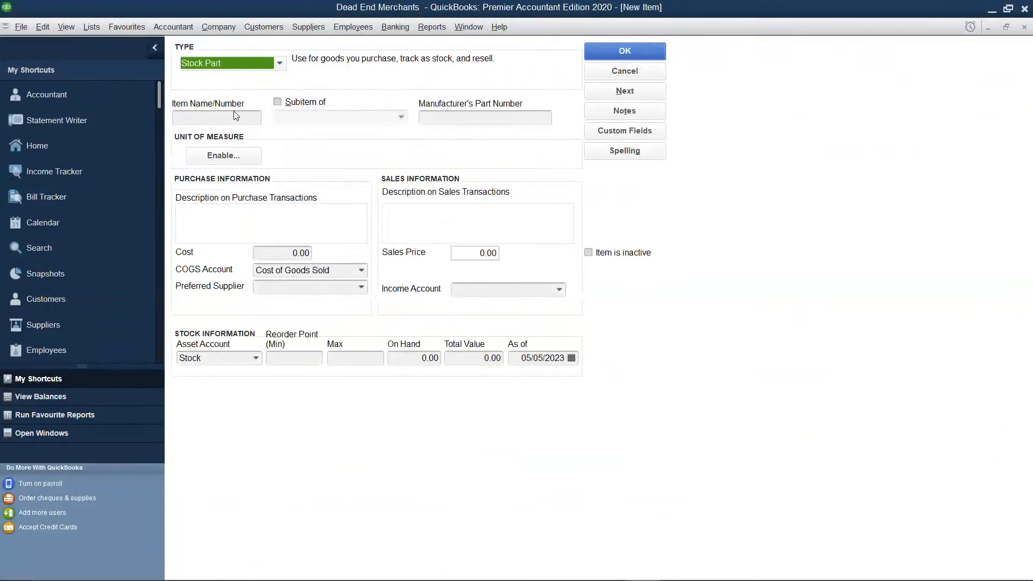
{"action": "left_click", "coordinate": [234, 113]}
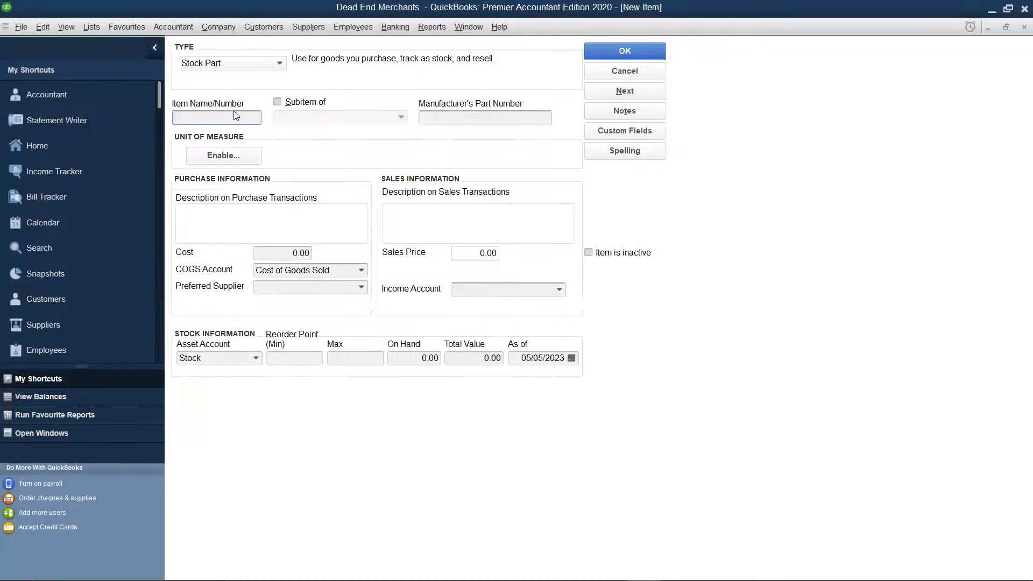
{"action": "type", "text": "Vat 69 Whisky"}
{"action": "left_click", "coordinate": [308, 253]}
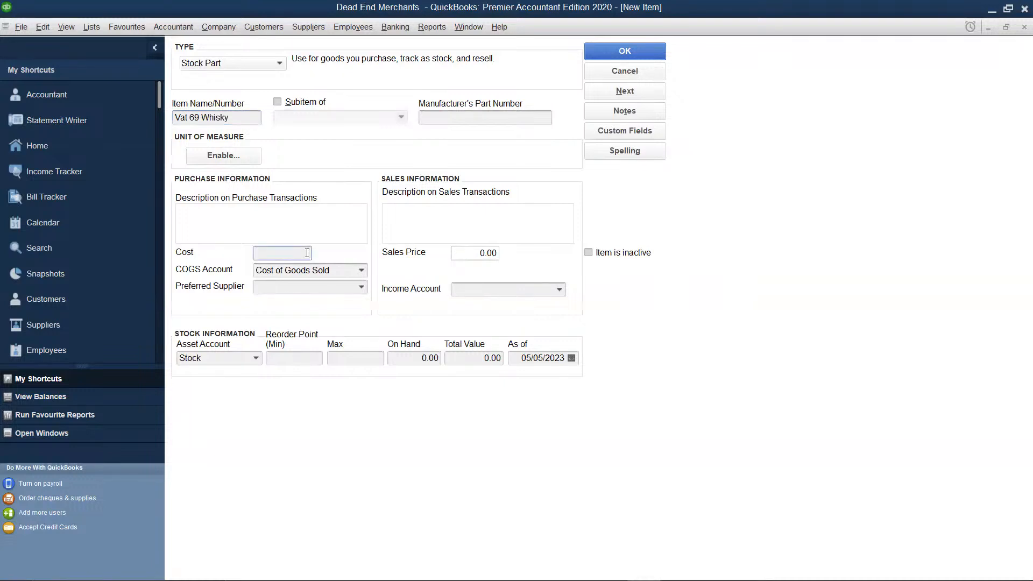
{"action": "type", "text": "450"}
- Set the Vat 69 Whisky item's sales price to 700 and choose Sales as its income account
{"action": "left_click", "coordinate": [476, 256]}
{"action": "key", "text": "BackSpace"}
{"action": "key", "text": "BackSpace"}
{"action": "key", "text": "BackSpace"}
{"action": "key", "text": "BackSpace"}
{"action": "type", "text": "700"}
{"action": "left_click", "coordinate": [493, 290]}
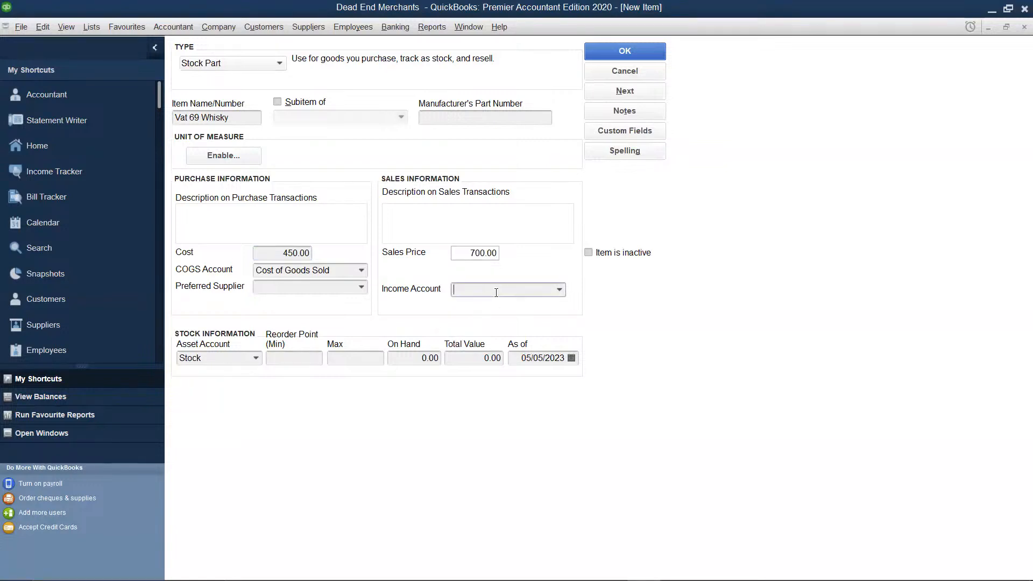
{"action": "left_click", "coordinate": [560, 290]}
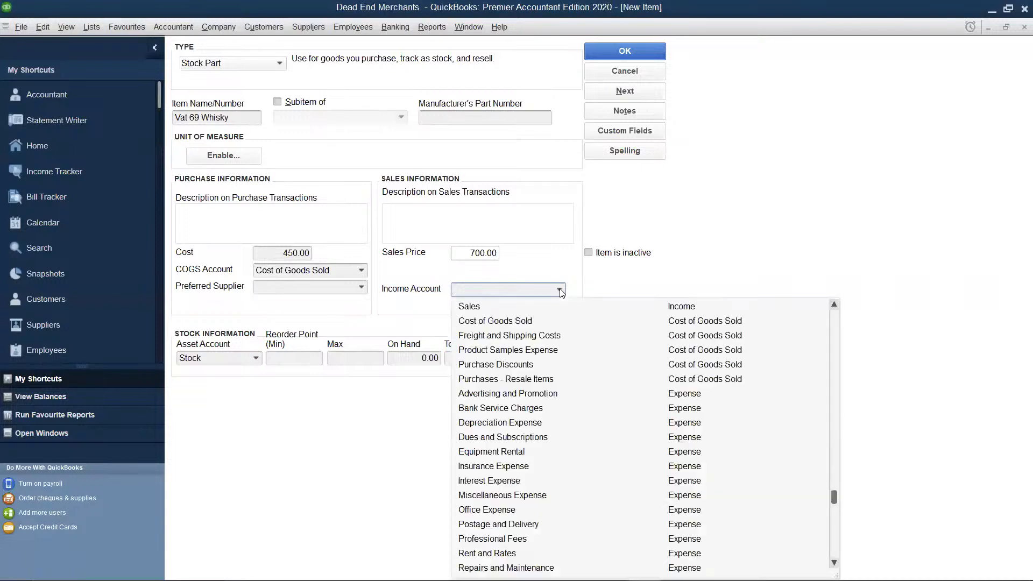
{"action": "left_click", "coordinate": [517, 308]}
- Assign Swiss Co as the preferred supplier of Vat 69 Whisky and save the item with 100 on hand
{"action": "left_click", "coordinate": [362, 287]}
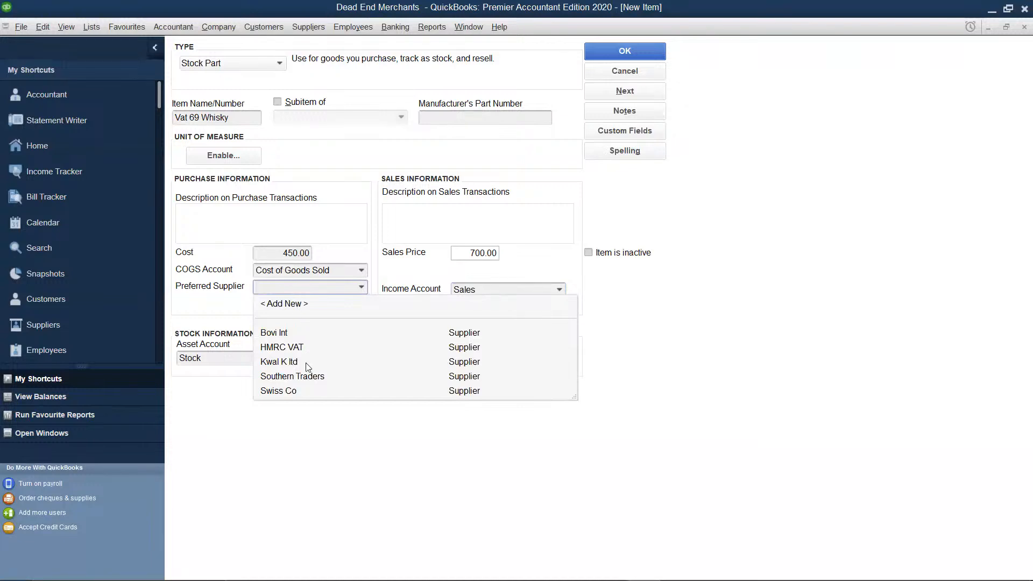
{"action": "left_click", "coordinate": [297, 390]}
{"action": "left_click", "coordinate": [428, 359]}
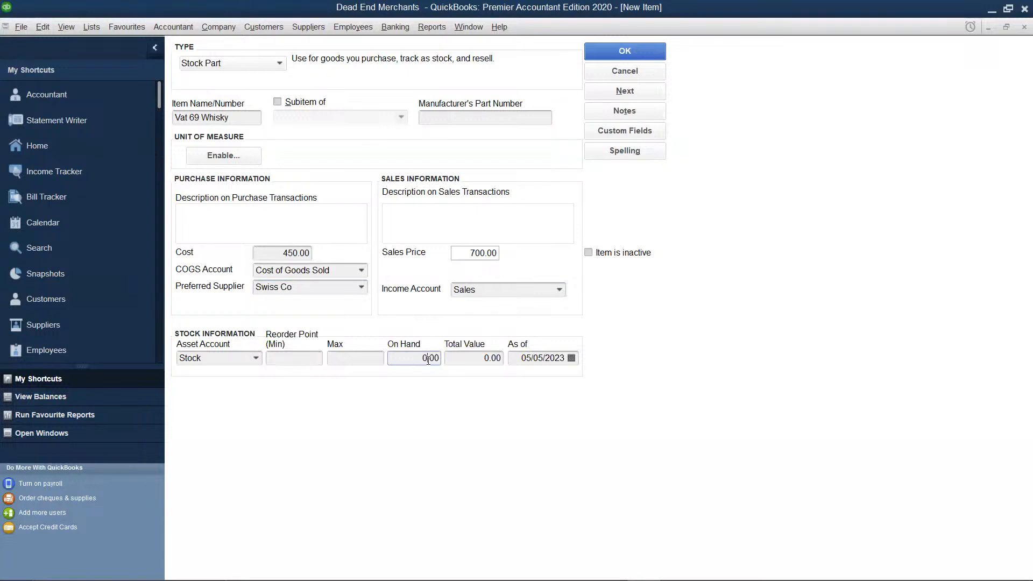
{"action": "key", "text": "BackSpace"}
{"action": "key", "text": "BackSpace"}
{"action": "key", "text": "BackSpace"}
{"action": "key", "text": "BackSpace"}
{"action": "type", "text": "100"}
{"action": "left_click", "coordinate": [480, 357]}
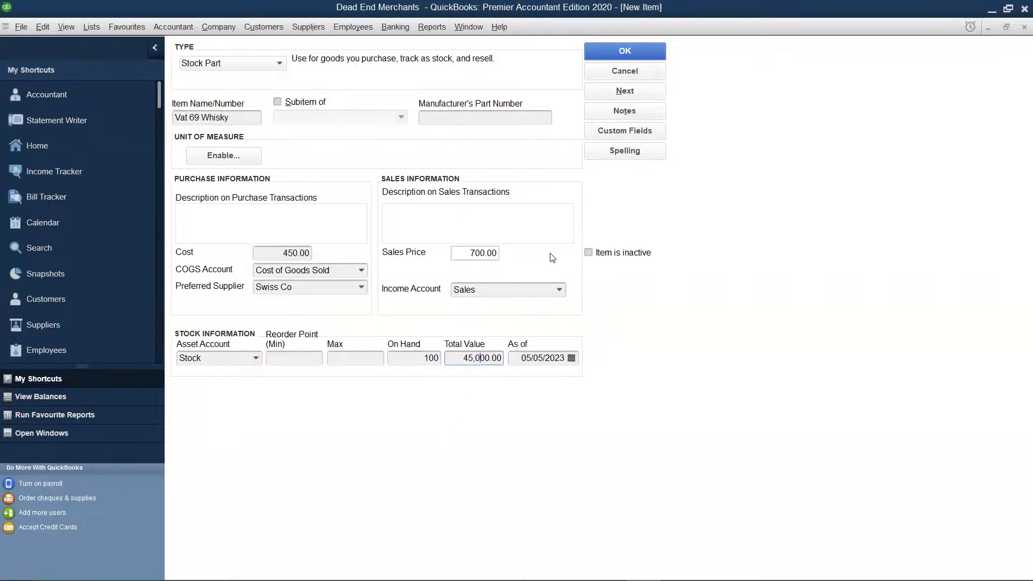
{"action": "left_click", "coordinate": [605, 60]}
- Create a new stock part item named Pipers Whisky with a cost of 500
{"action": "right_click", "coordinate": [373, 217]}
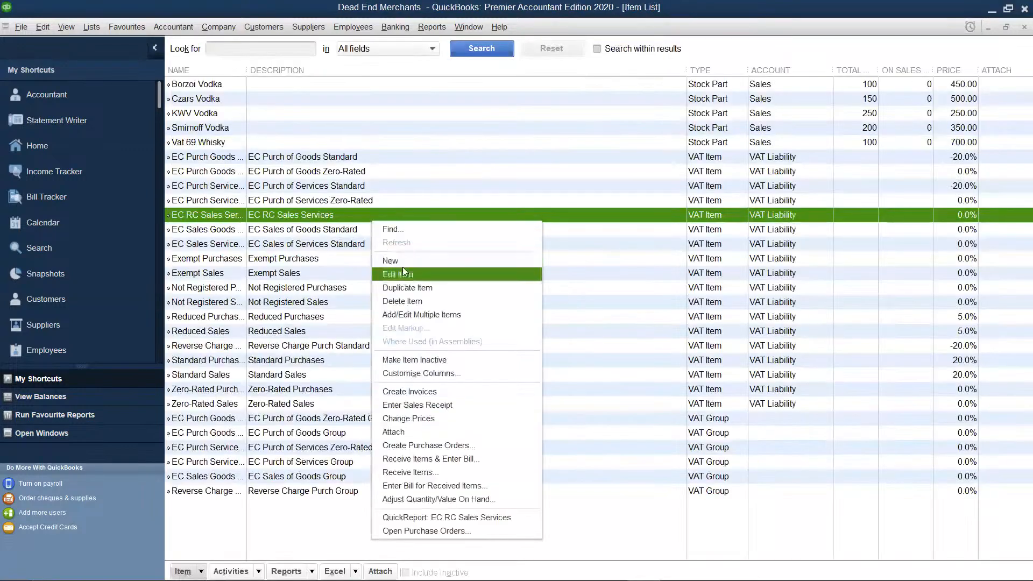
{"action": "left_click", "coordinate": [389, 259]}
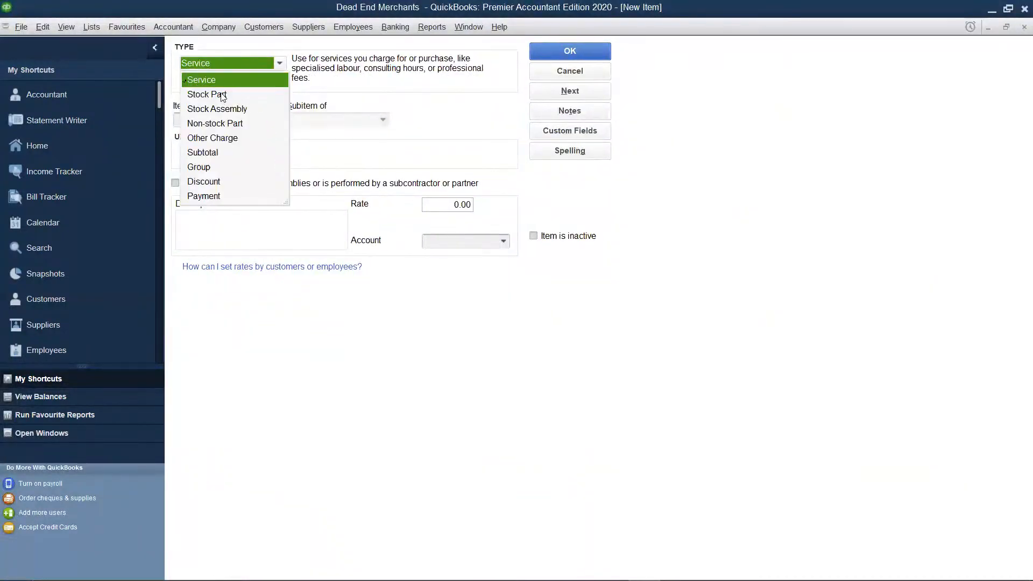
{"action": "left_click", "coordinate": [222, 95]}
{"action": "left_click", "coordinate": [239, 116]}
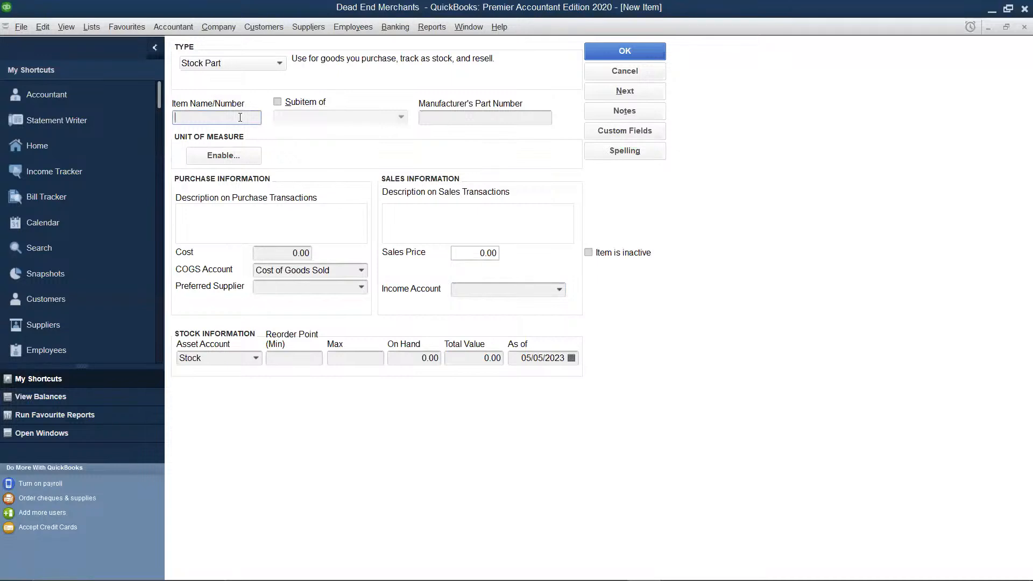
{"action": "type", "text": "Pipers Whisky"}
{"action": "left_click", "coordinate": [313, 256]}
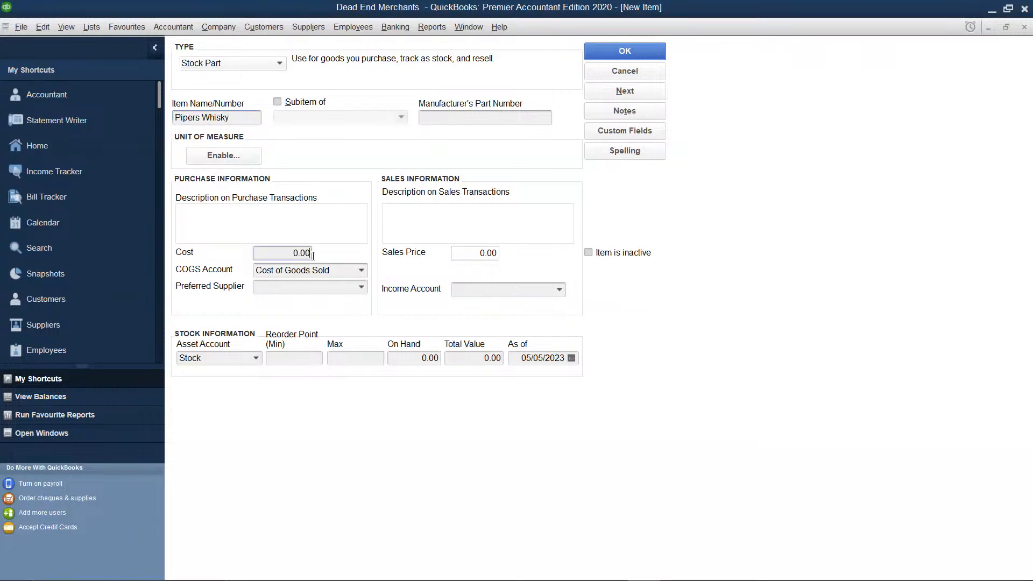
{"action": "key", "text": "BackSpace"}
{"action": "key", "text": "BackSpace"}
{"action": "key", "text": "BackSpace"}
{"action": "key", "text": "BackSpace"}
{"action": "type", "text": "500"}
- Set the Pipers Whisky item's sales price to 875 and choose Sales as its income account
{"action": "left_click", "coordinate": [494, 253]}
{"action": "key", "text": "BackSpace"}
{"action": "key", "text": "BackSpace"}
{"action": "key", "text": "BackSpace"}
{"action": "key", "text": "BackSpace"}
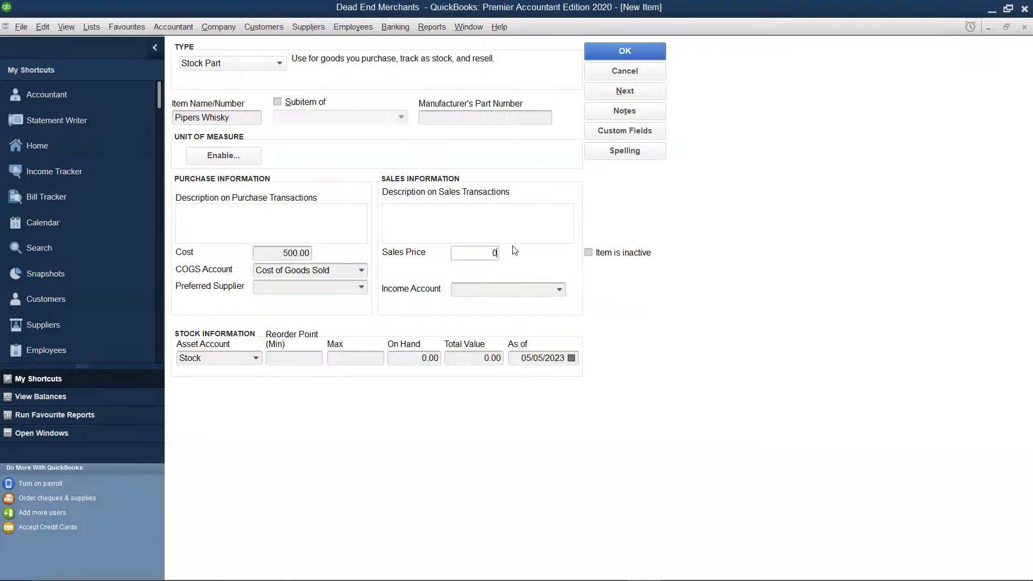
{"action": "type", "text": "875"}
{"action": "left_click", "coordinate": [520, 291]}
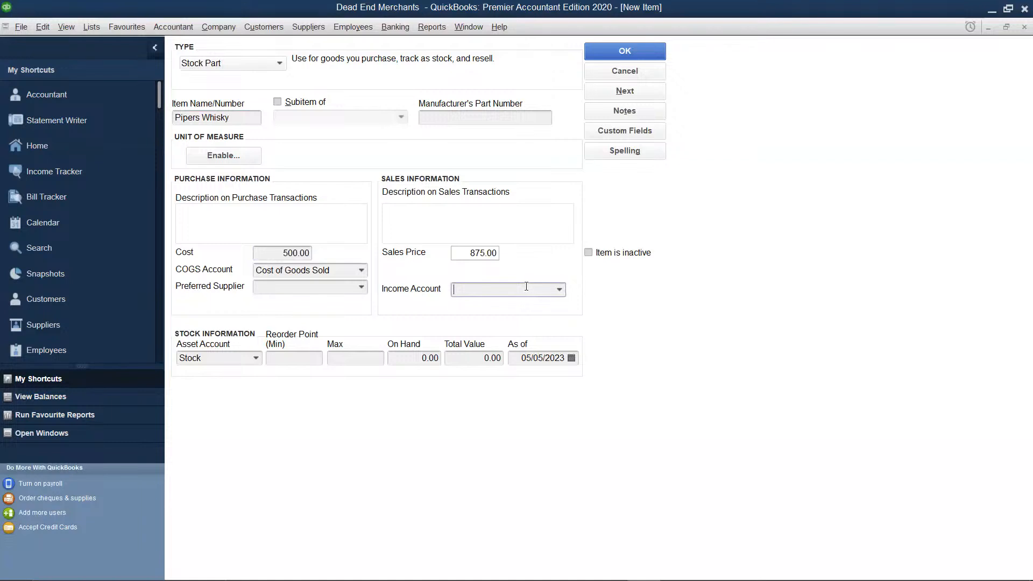
{"action": "left_click", "coordinate": [559, 289]}
{"action": "left_click", "coordinate": [497, 306]}
- Assign Swiss Co as the preferred supplier of Pipers Whisky and save the item with 100 on hand
{"action": "left_click", "coordinate": [362, 289]}
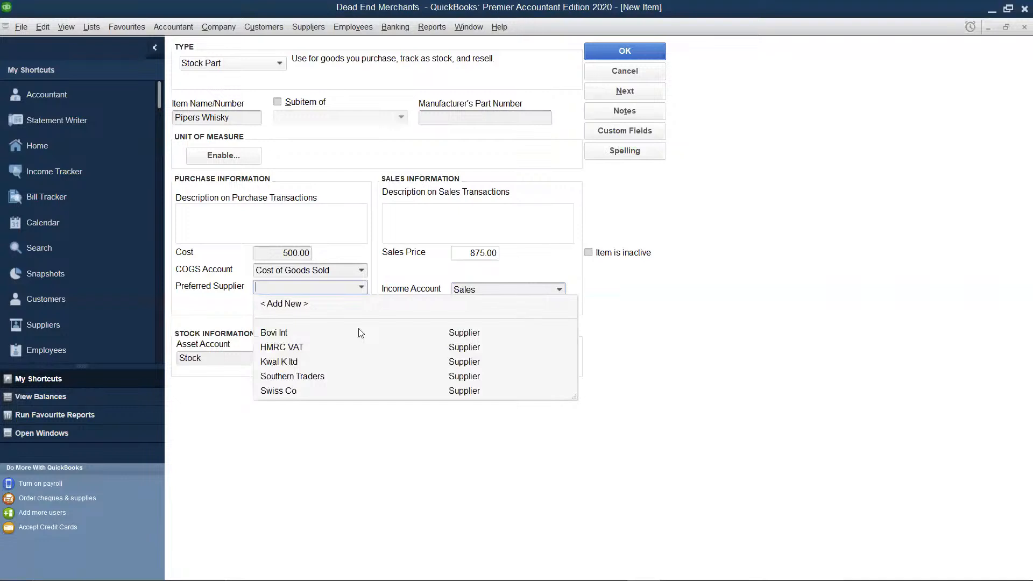
{"action": "left_click", "coordinate": [325, 392]}
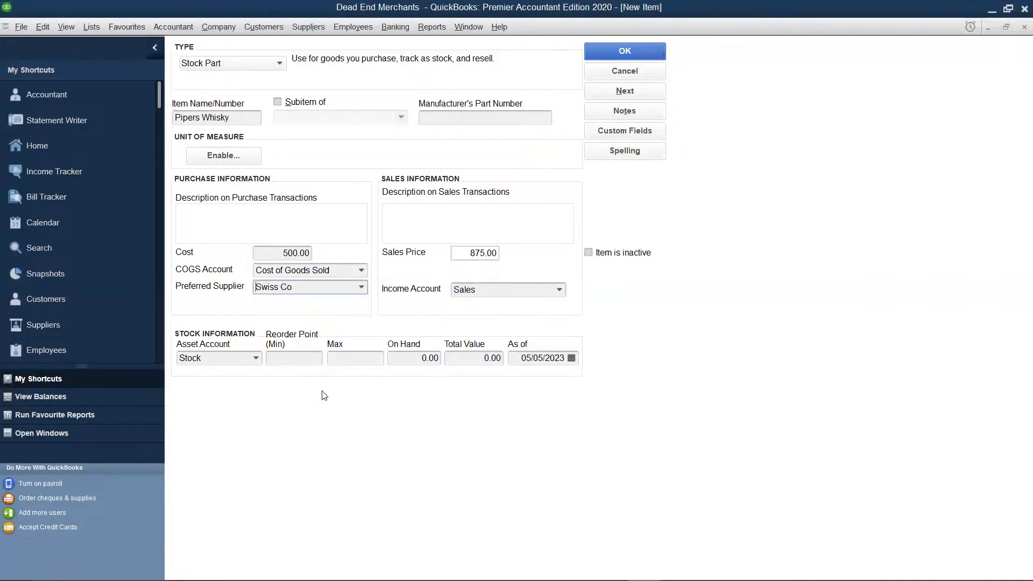
{"action": "left_click", "coordinate": [436, 358]}
{"action": "type", "text": "100"}
{"action": "left_click", "coordinate": [489, 358]}
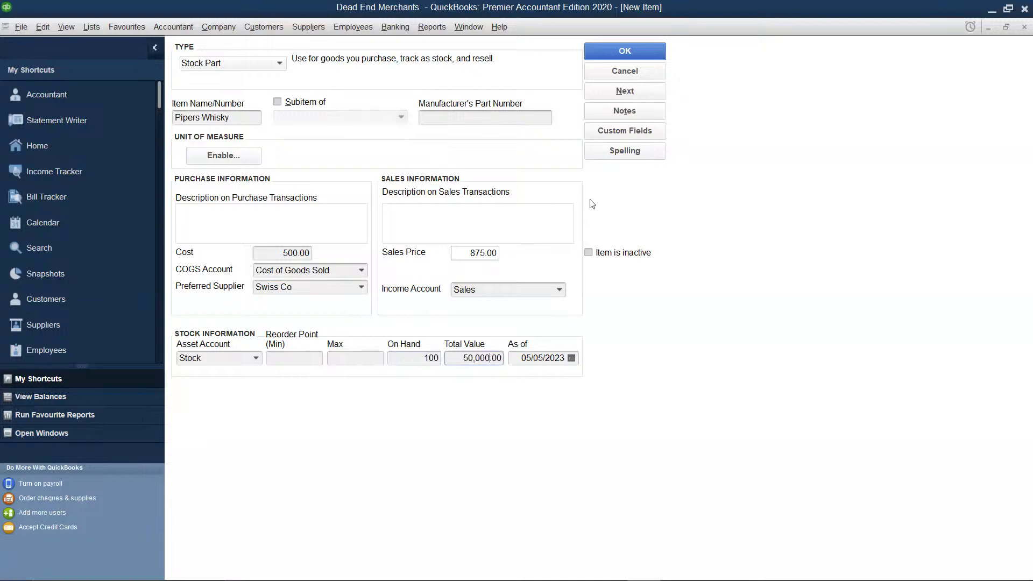
{"action": "left_click", "coordinate": [612, 54]}
- Create a new stock part item named Banoch Whisky with a cost of 350
{"action": "right_click", "coordinate": [407, 202]}
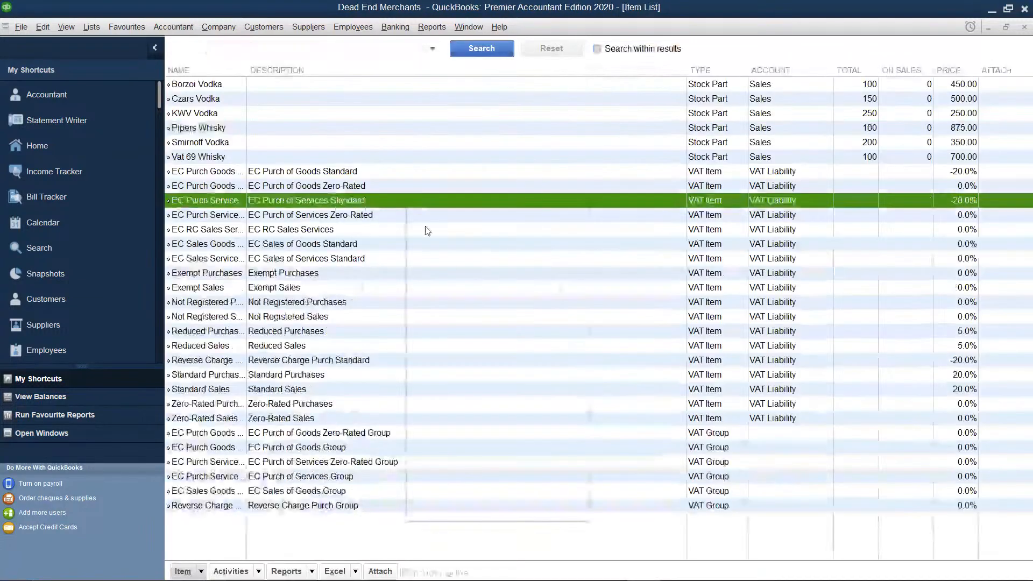
{"action": "left_click", "coordinate": [449, 243]}
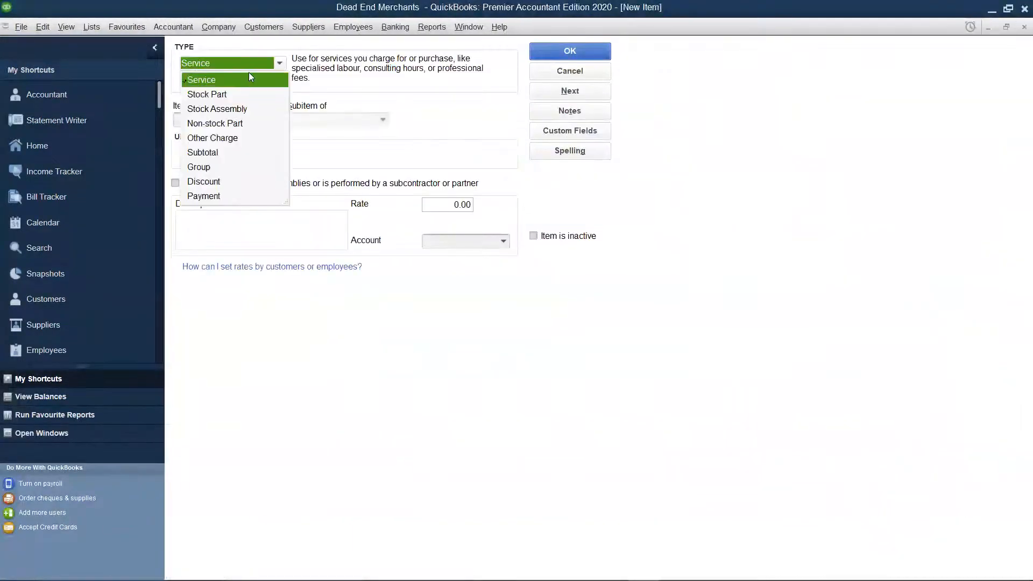
{"action": "left_click", "coordinate": [226, 95]}
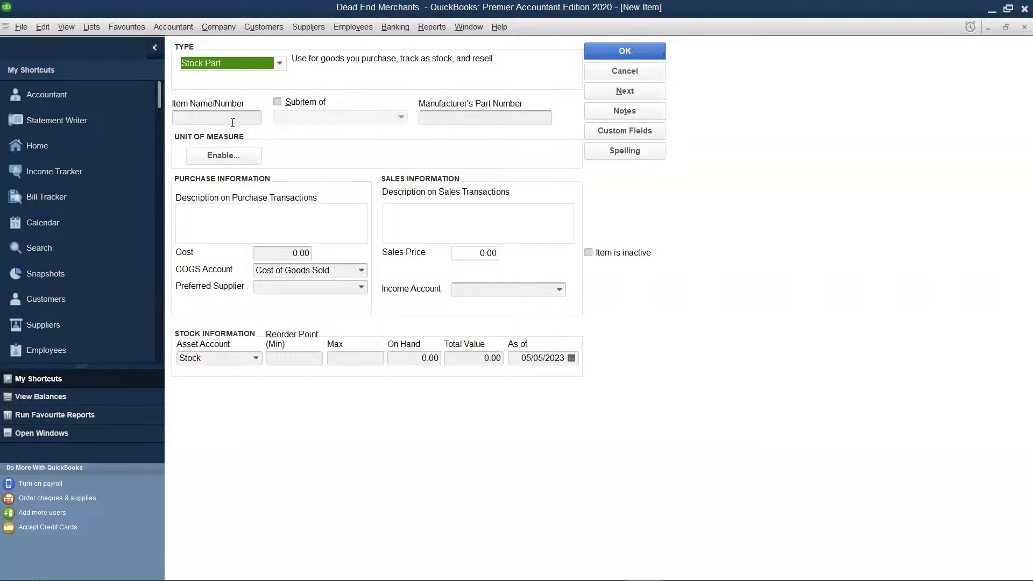
{"action": "left_click", "coordinate": [231, 115]}
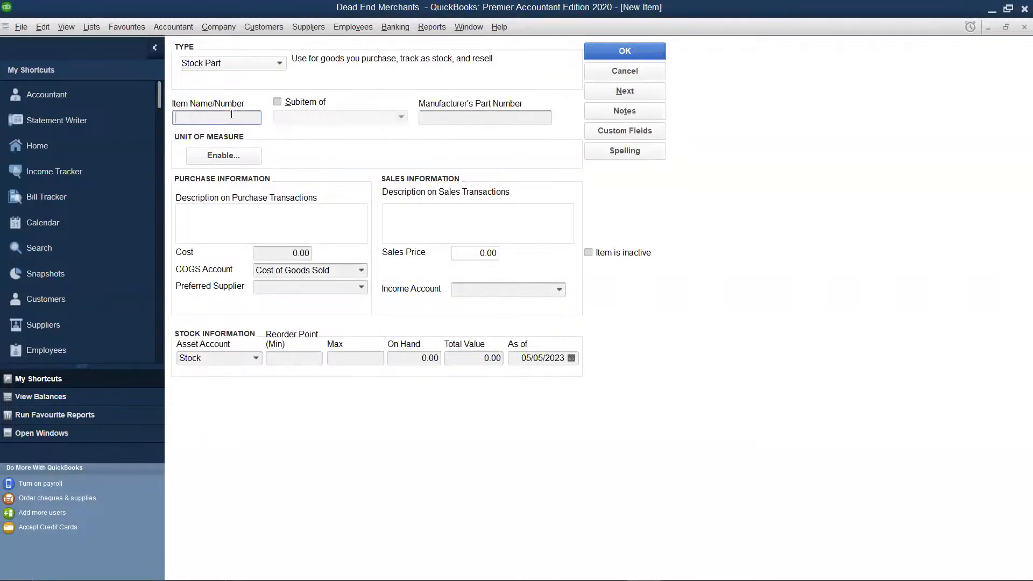
{"action": "type", "text": "Banoch Whisky"}
{"action": "left_click", "coordinate": [312, 252]}
{"action": "key", "text": "BackSpace"}
{"action": "key", "text": "BackSpace"}
{"action": "key", "text": "BackSpace"}
{"action": "key", "text": "BackSpace"}
{"action": "type", "text": "350"}
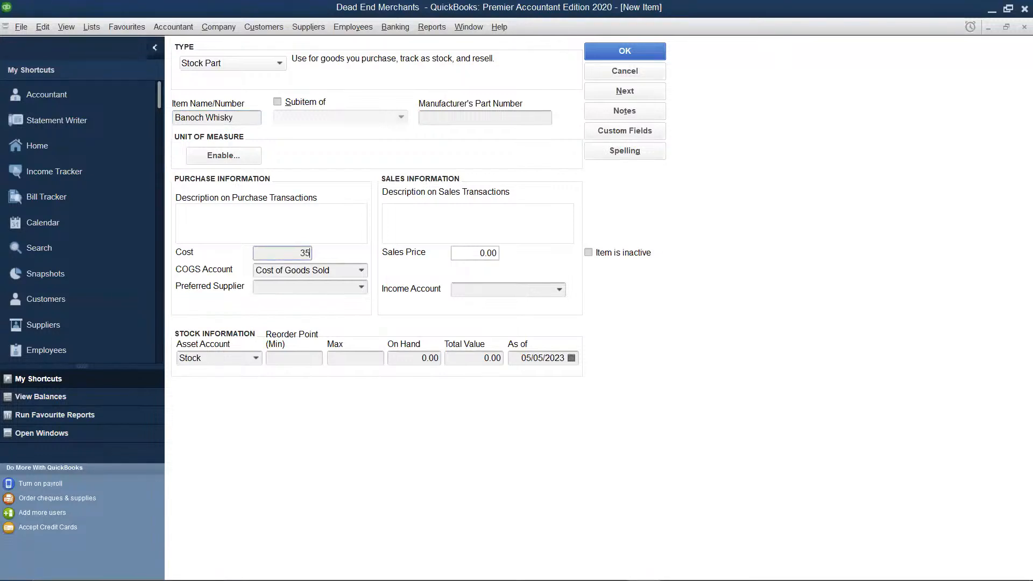
- Set the Banoch Whisky item's sales price to 600 and choose Sales as its income account
{"action": "left_click", "coordinate": [497, 254]}
{"action": "key", "text": "BackSpace"}
{"action": "key", "text": "BackSpace"}
{"action": "key", "text": "BackSpace"}
{"action": "type", "text": "600"}
{"action": "left_click", "coordinate": [493, 288]}
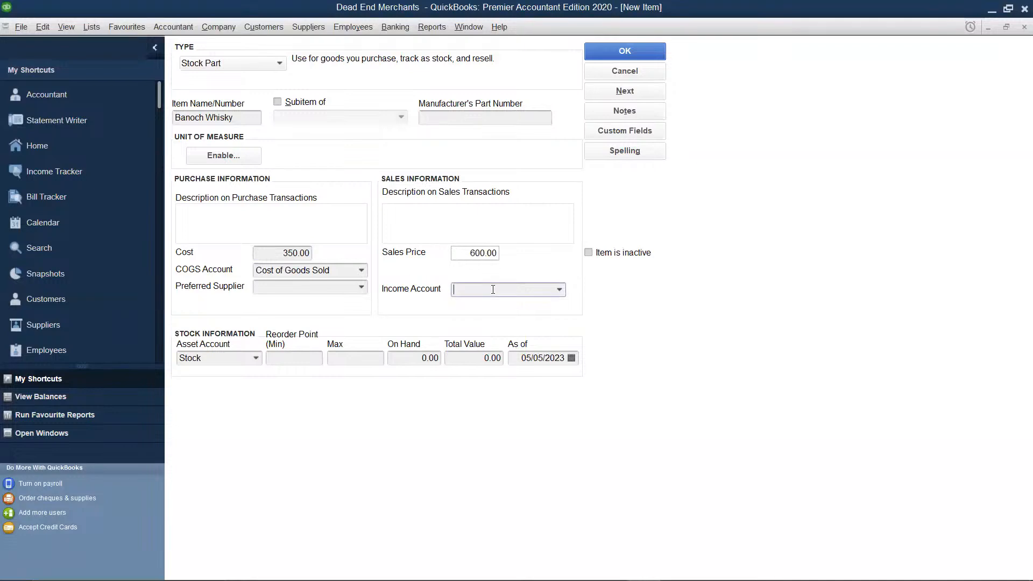
{"action": "left_click", "coordinate": [559, 290]}
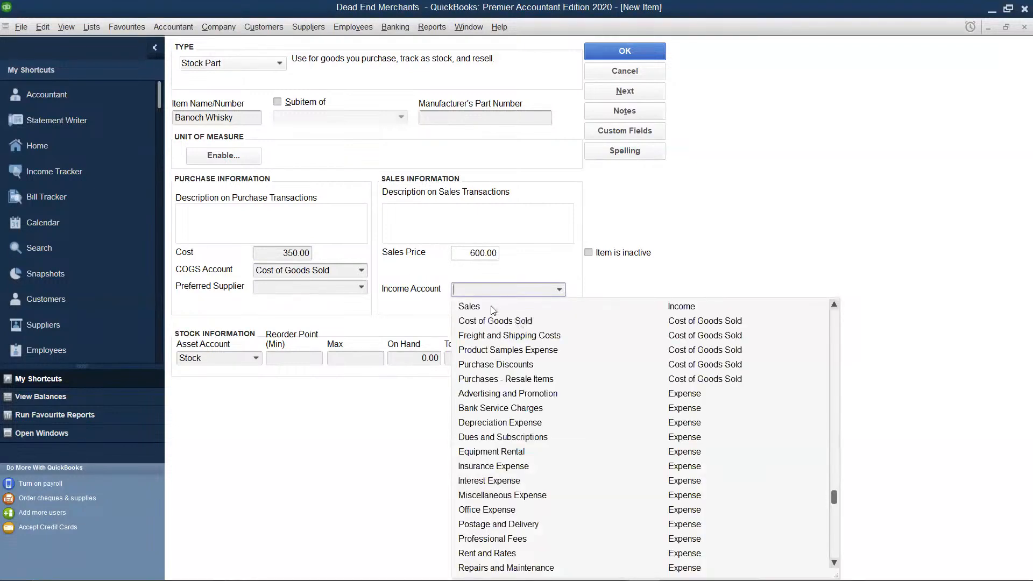
{"action": "left_click", "coordinate": [494, 308]}
- Add Alban Wines as a new preferred supplier with the same company name, copying the billed-from address to shipped-from
{"action": "left_click", "coordinate": [362, 288]}
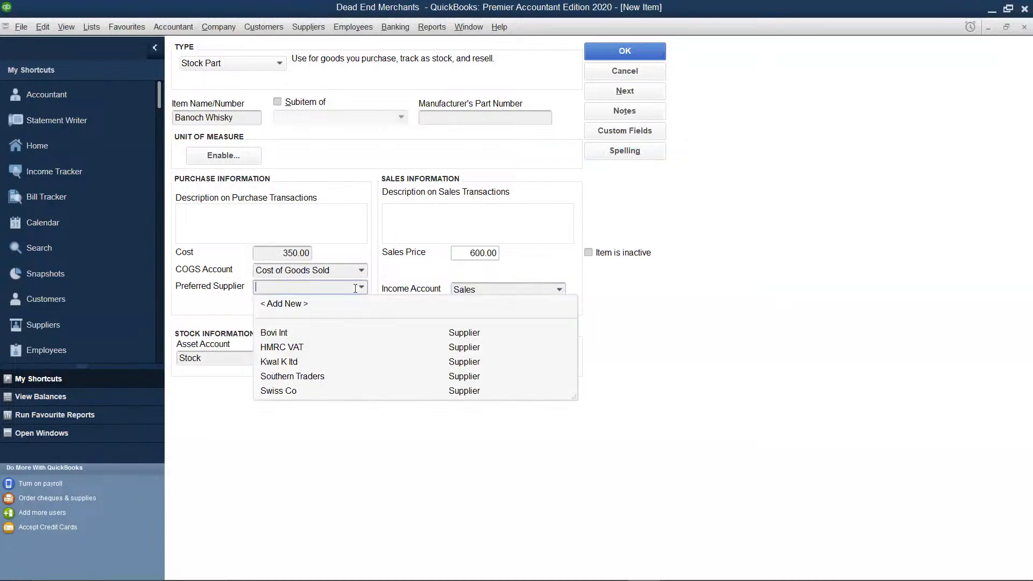
{"action": "left_click", "coordinate": [294, 304]}
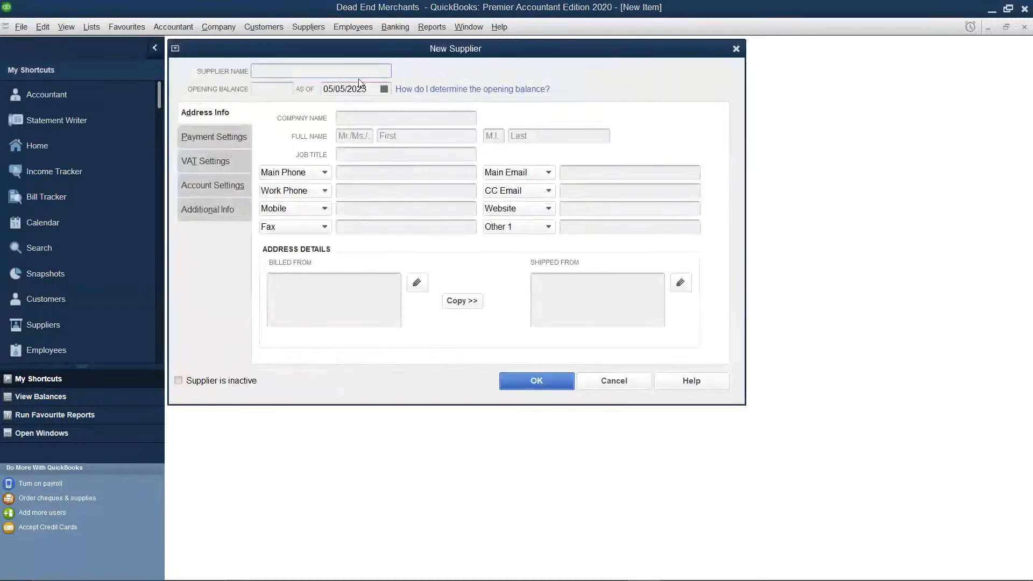
{"action": "type", "text": "Alban Wines"}
{"action": "left_click", "coordinate": [368, 119]}
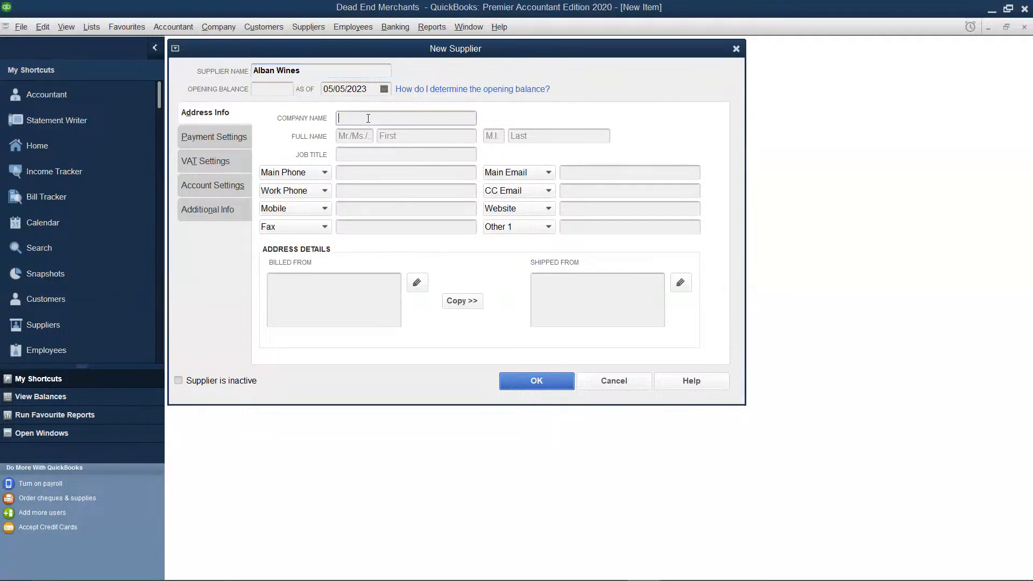
{"action": "type", "text": "Alban Wines"}
{"action": "left_click", "coordinate": [455, 301]}
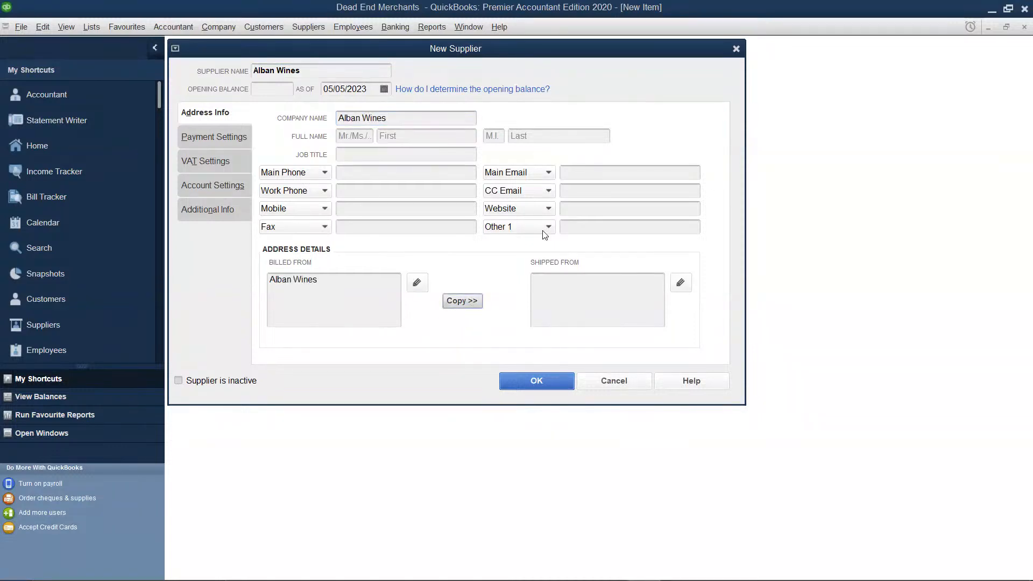
{"action": "left_click", "coordinate": [716, 144]}
{"action": "left_click", "coordinate": [551, 380]}
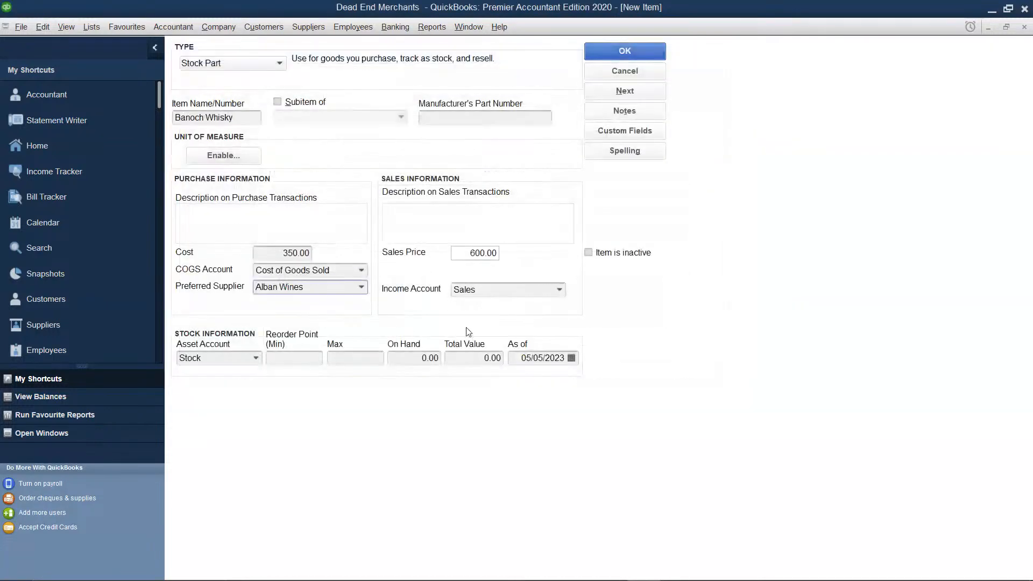
- Set the Banoch Whisky quantity on hand to 150 and save the item, ignoring all spelling suggestions for its name
{"action": "left_click", "coordinate": [405, 354]}
{"action": "key", "text": "BackSpace"}
{"action": "key", "text": "BackSpace"}
{"action": "key", "text": "BackSpace"}
{"action": "key", "text": "BackSpace"}
{"action": "type", "text": "150"}
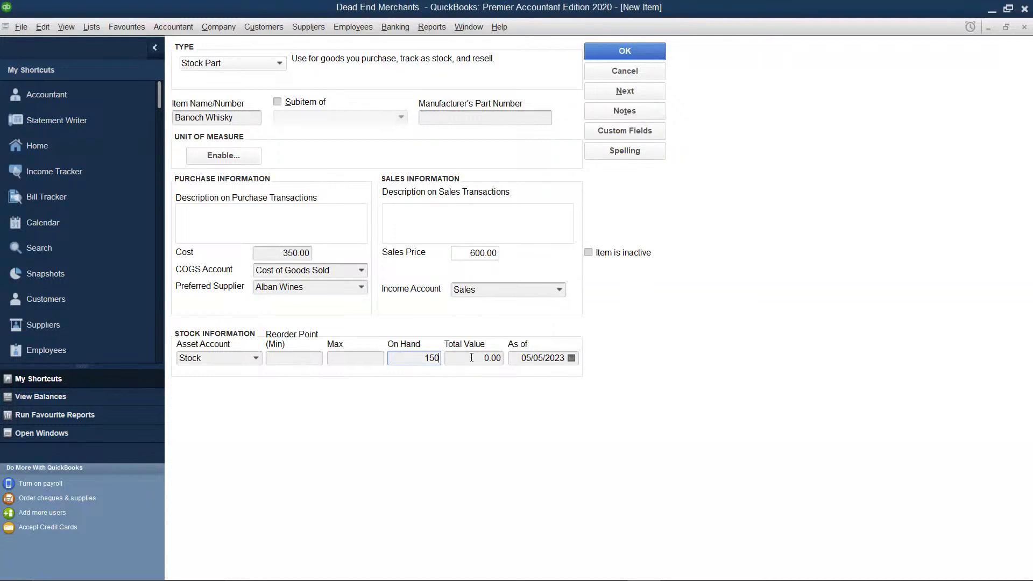
{"action": "key", "text": "Tab"}
{"action": "left_click", "coordinate": [613, 92]}
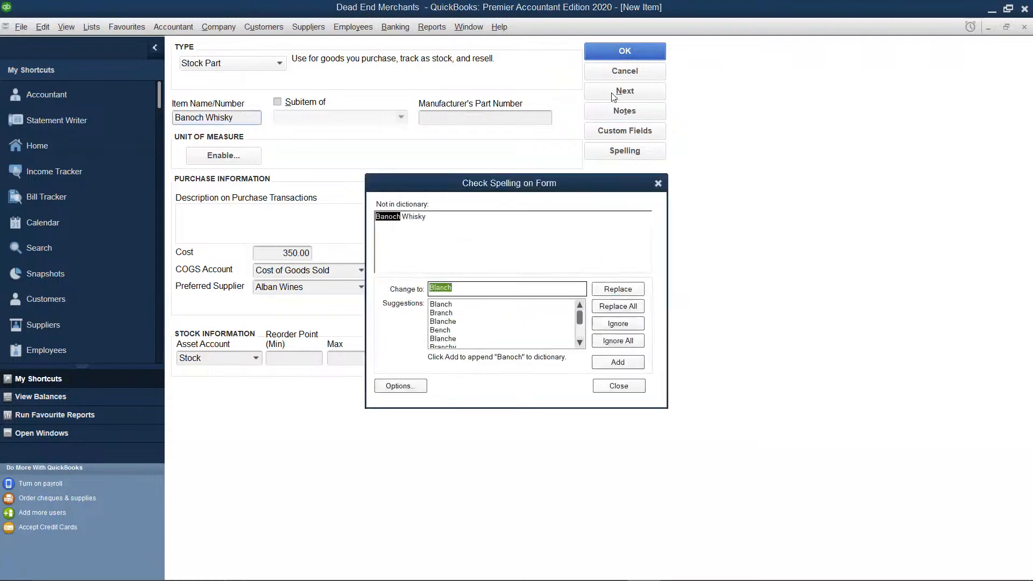
{"action": "left_click", "coordinate": [618, 341]}
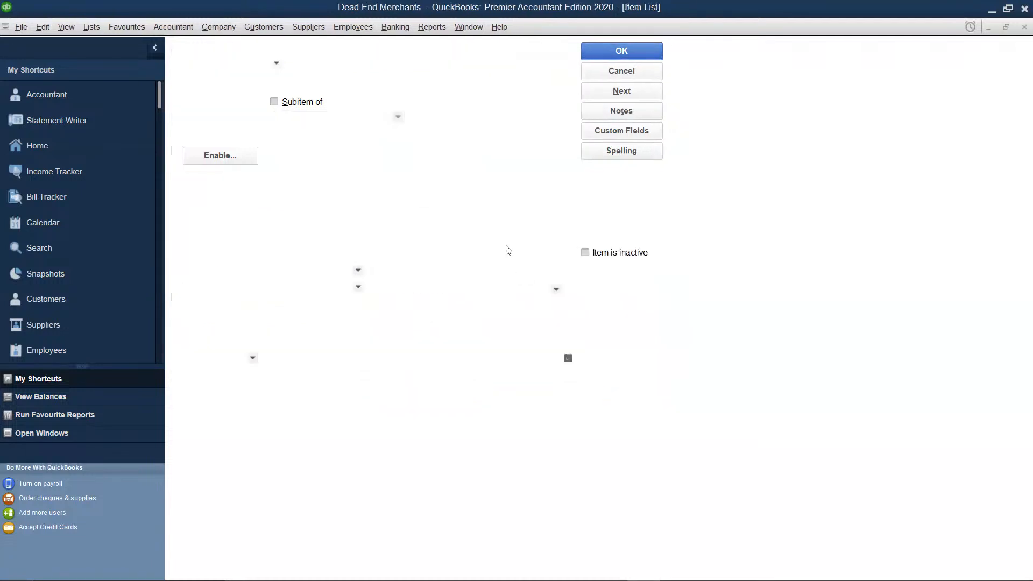
- Create a new stock part item named Myers Rum with a cost of 500
{"action": "right_click", "coordinate": [494, 230]}
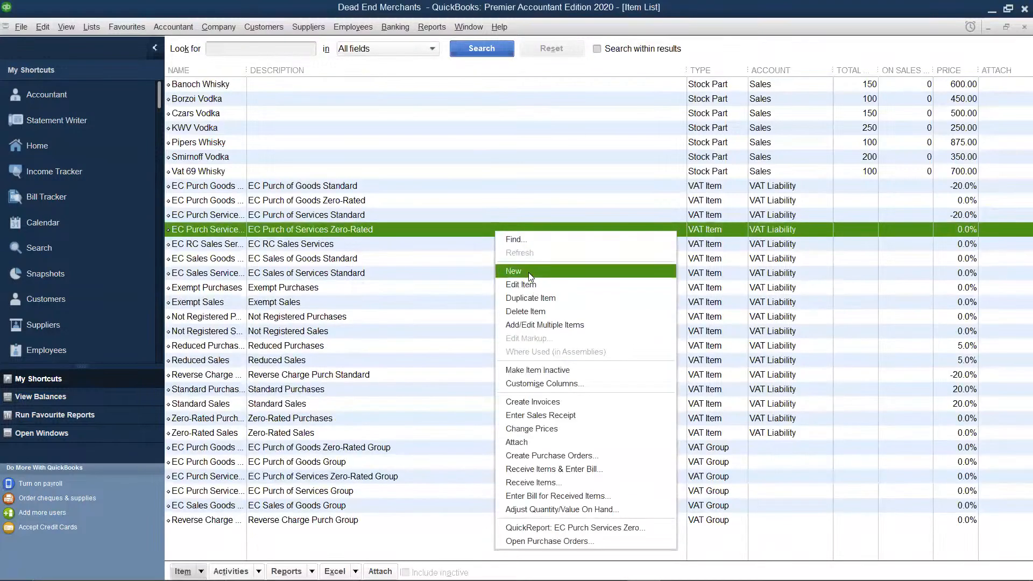
{"action": "left_click", "coordinate": [529, 272]}
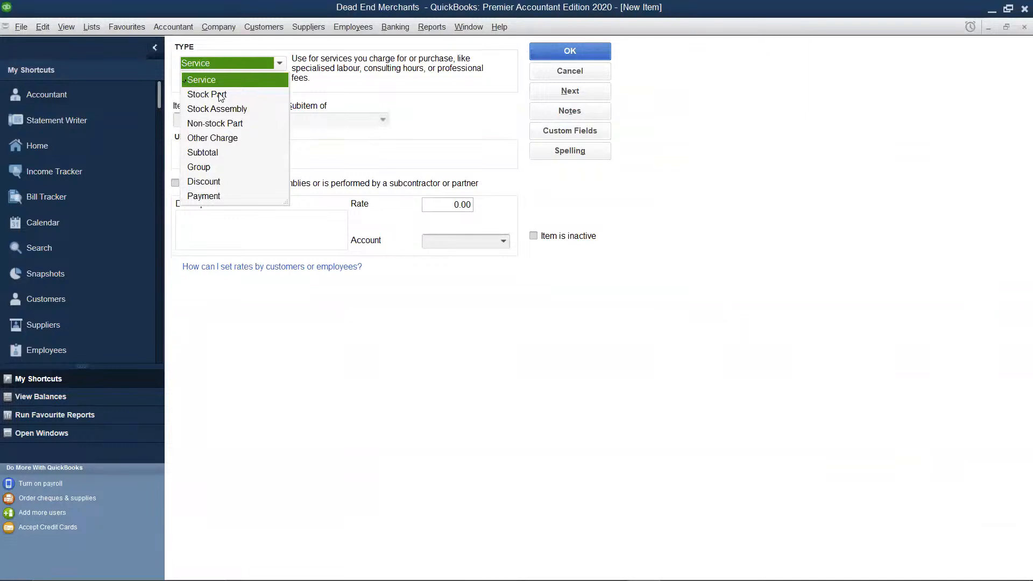
{"action": "left_click", "coordinate": [221, 96]}
{"action": "left_click", "coordinate": [210, 111]}
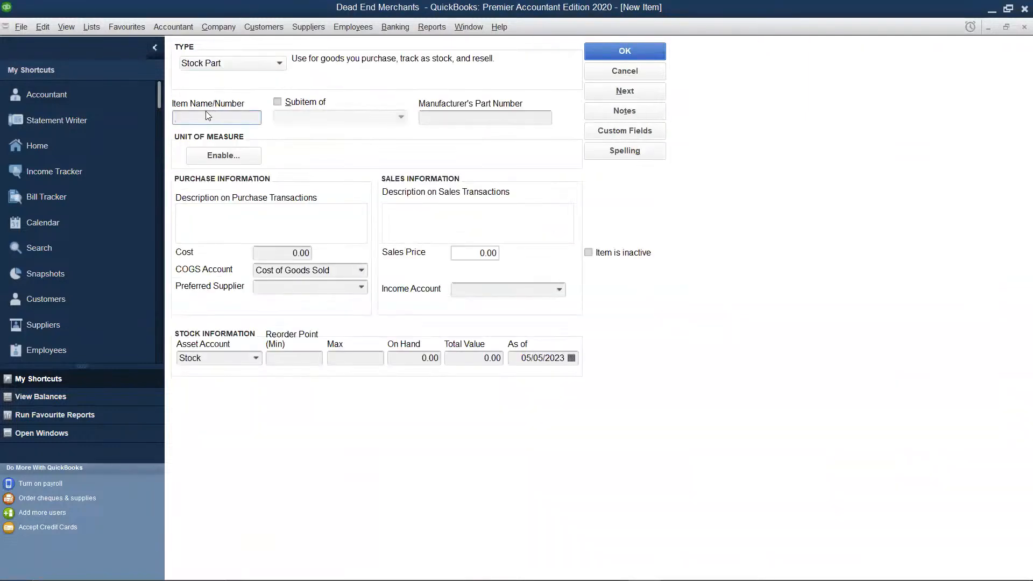
{"action": "type", "text": "Myers Rum"}
{"action": "left_click", "coordinate": [309, 252]}
{"action": "key", "text": "BackSpace"}
{"action": "key", "text": "BackSpace"}
{"action": "key", "text": "BackSpace"}
{"action": "type", "text": "500"}
- Set the Myers Rum item's sales price to 999 and choose Sales as its income account
{"action": "left_click", "coordinate": [497, 251]}
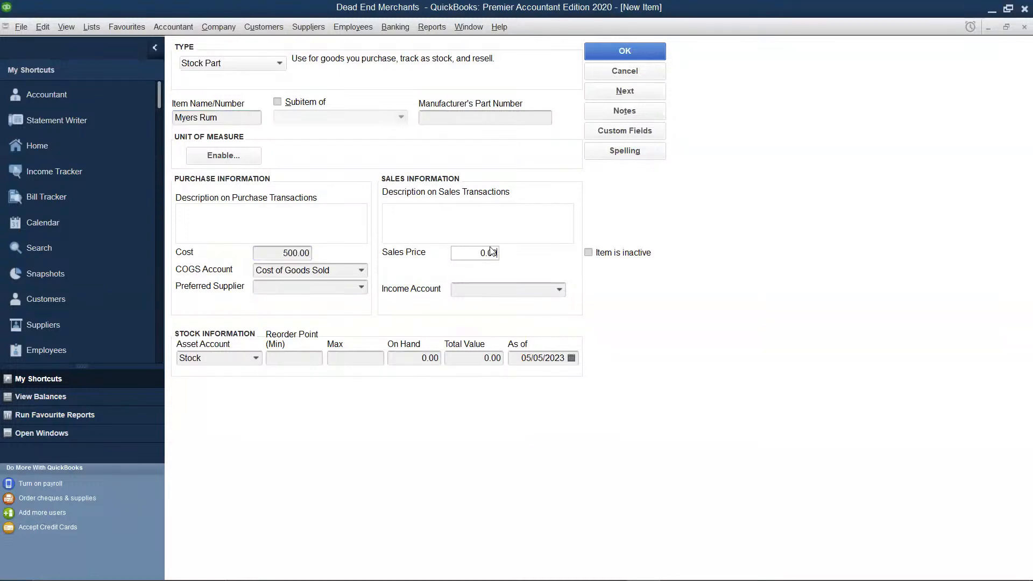
{"action": "key", "text": "BackSpace"}
{"action": "key", "text": "BackSpace"}
{"action": "key", "text": "BackSpace"}
{"action": "key", "text": "BackSpace"}
{"action": "type", "text": "999"}
{"action": "key", "text": "Tab"}
{"action": "left_click", "coordinate": [559, 290]}
{"action": "left_click", "coordinate": [525, 308]}
- Add Ramadan Distillers as a new preferred supplier with the same company name, copying the billed-from address to shipped-from
{"action": "left_click", "coordinate": [361, 288]}
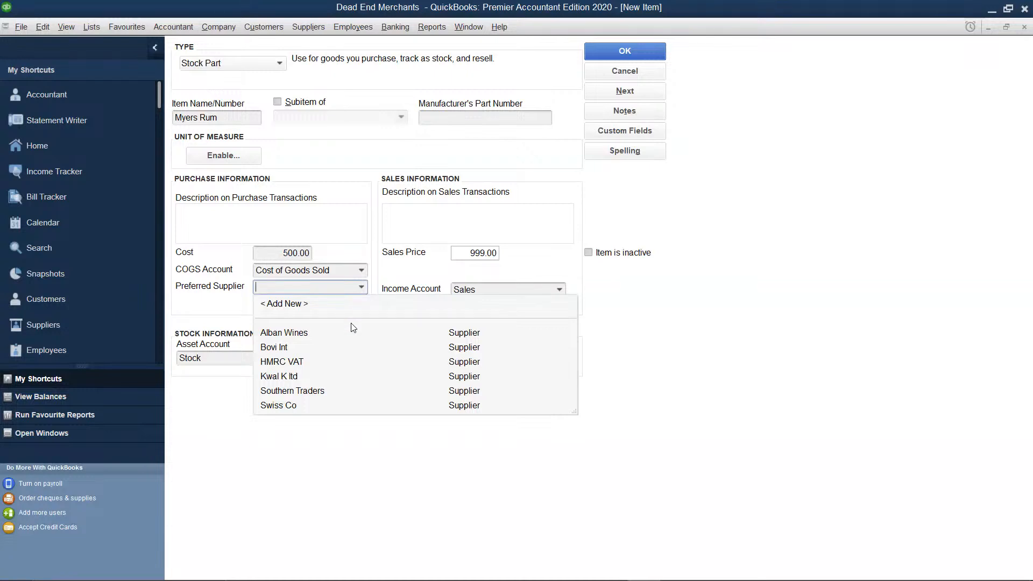
{"action": "left_click", "coordinate": [323, 305]}
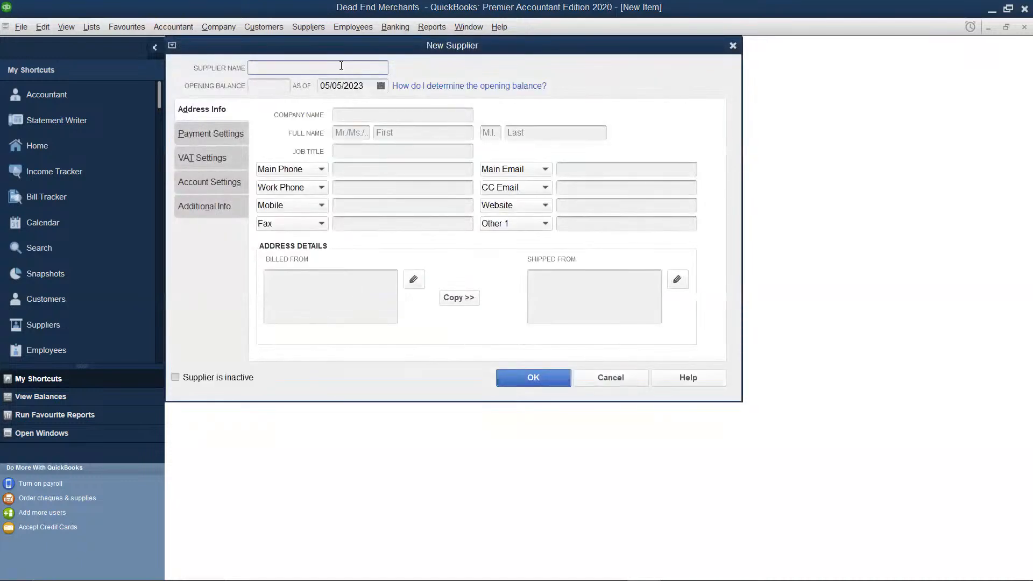
{"action": "type", "text": "Ramadan Distillers"}
{"action": "left_click", "coordinate": [356, 116]}
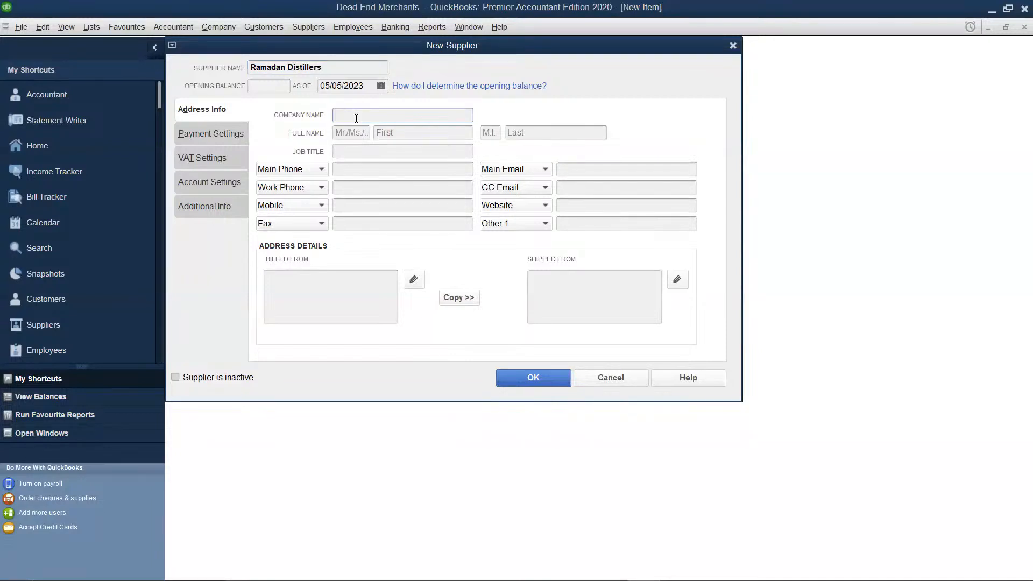
{"action": "type", "text": "Ramadan Distillers"}
{"action": "left_click", "coordinate": [459, 298]}
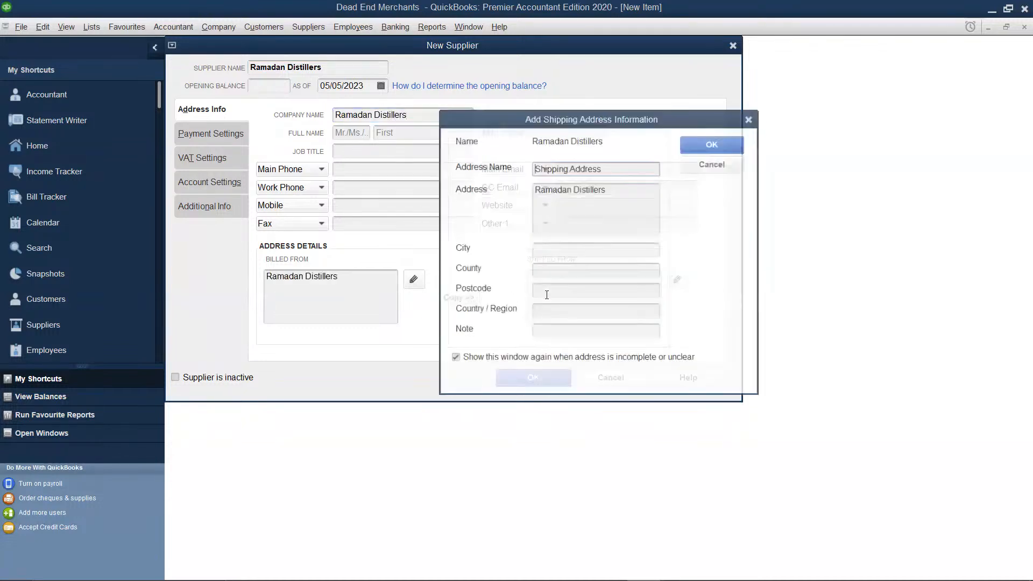
{"action": "left_click", "coordinate": [699, 141]}
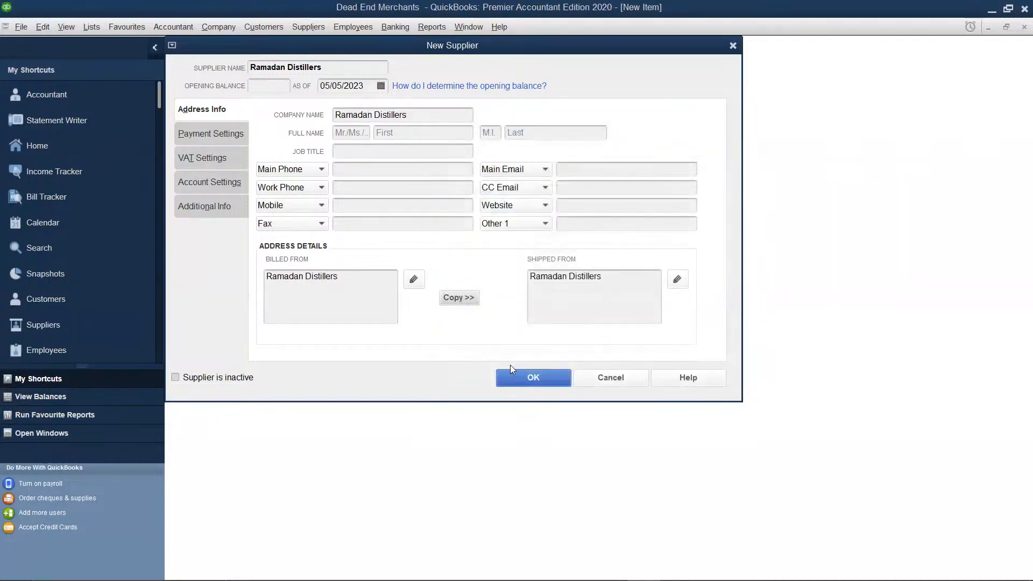
{"action": "left_click", "coordinate": [523, 377]}
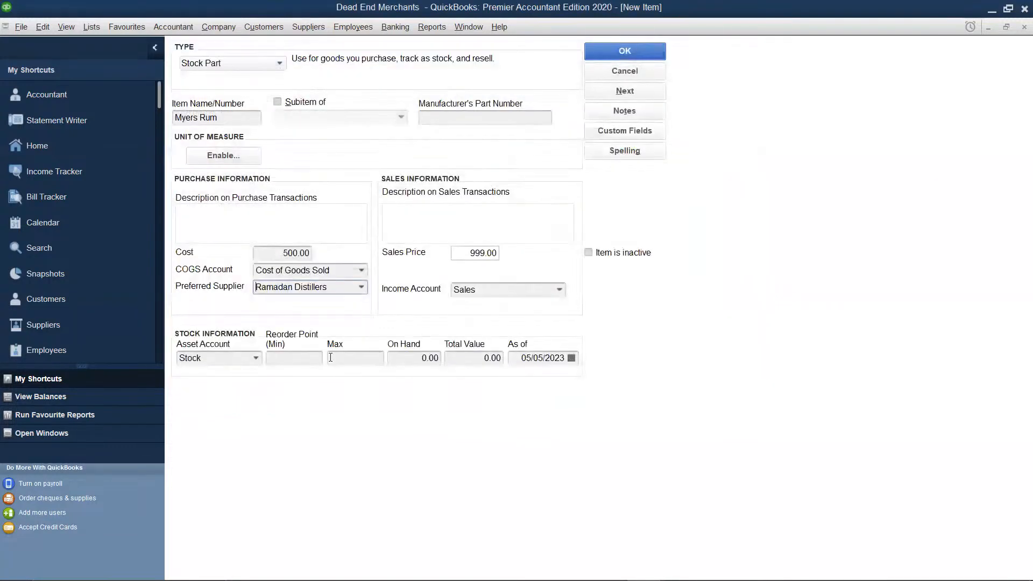
- Set the Myers Rum quantity on hand to 140 and save the item, ignoring all spelling suggestions for its name
{"action": "left_click", "coordinate": [393, 355]}
{"action": "type", "text": "00"}
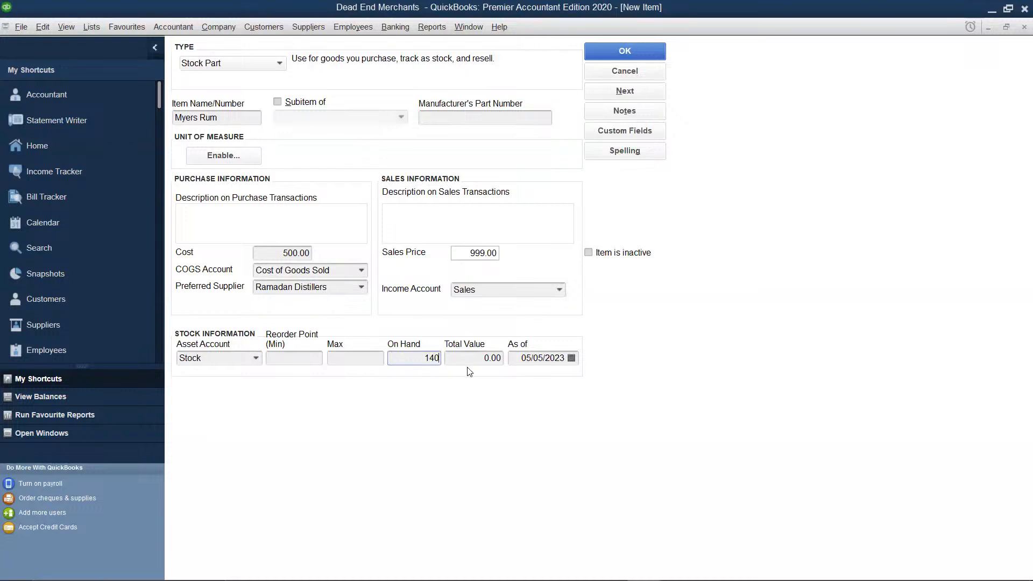
{"action": "left_click", "coordinate": [474, 358]}
{"action": "left_click", "coordinate": [625, 51]}
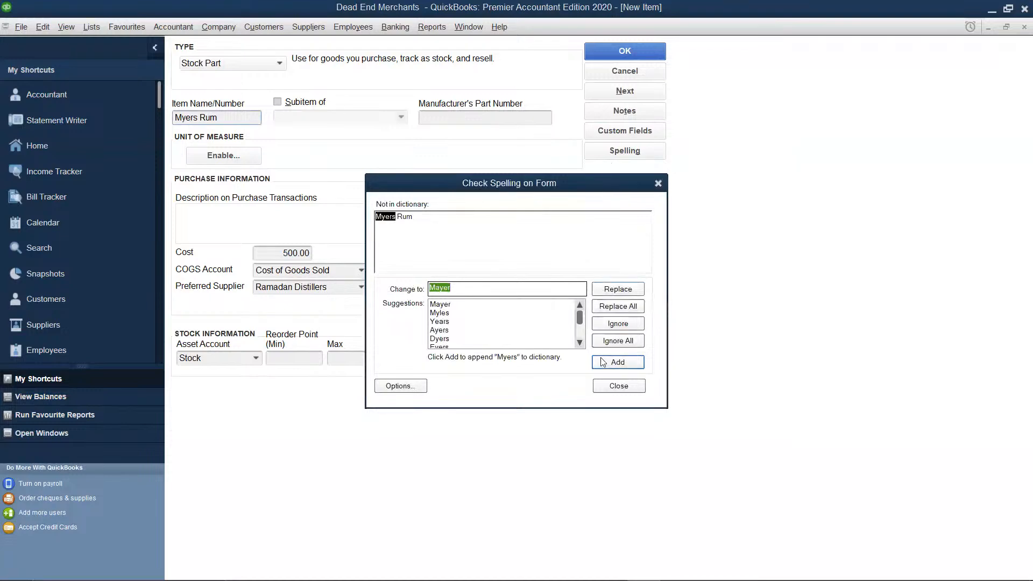
{"action": "left_click", "coordinate": [619, 339]}
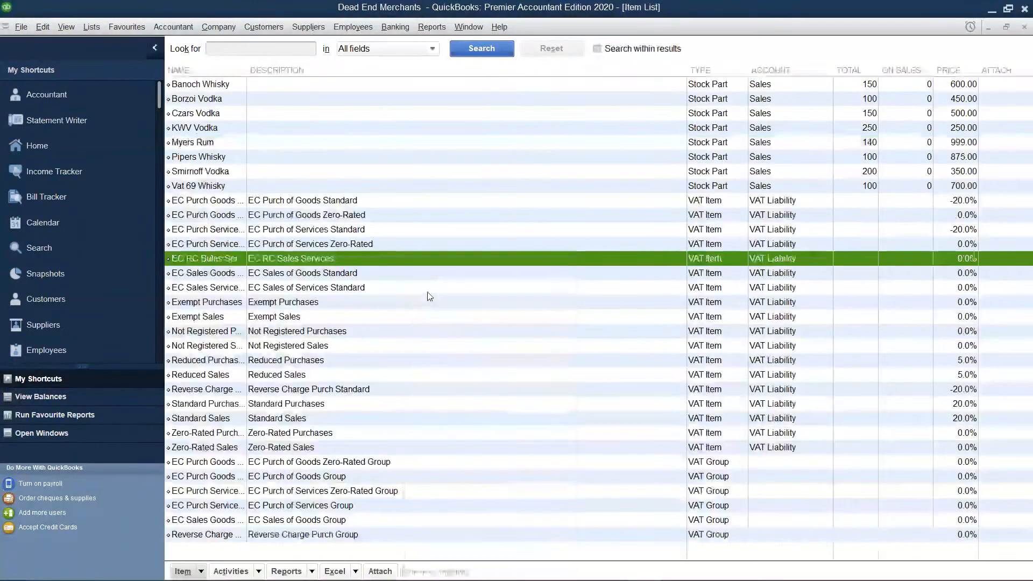
- Create a new stock part item named Captain Morgan with a cost of 999
{"action": "key", "text": "ctrl+n"}
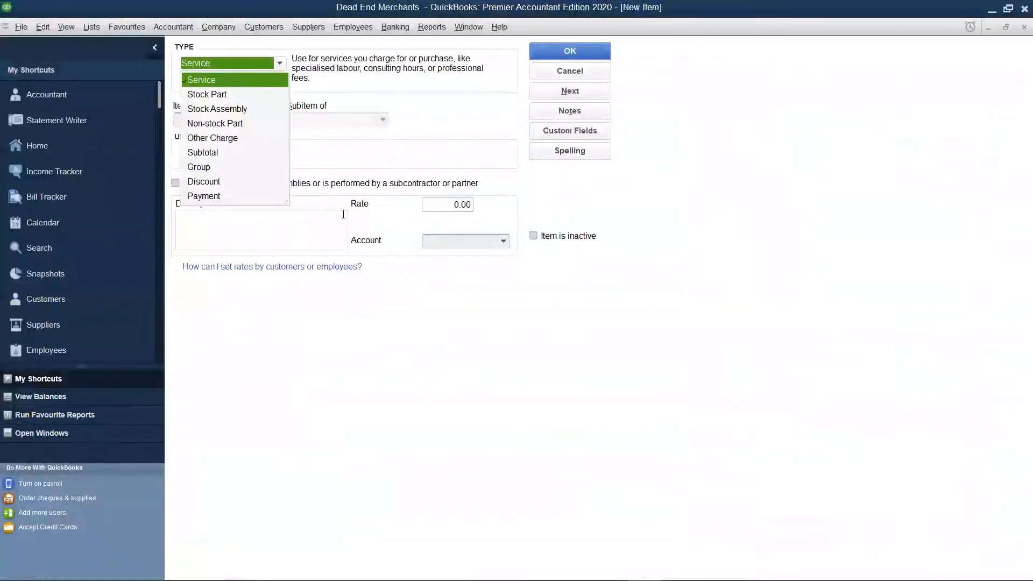
{"action": "left_click", "coordinate": [216, 95]}
{"action": "left_click", "coordinate": [230, 116]}
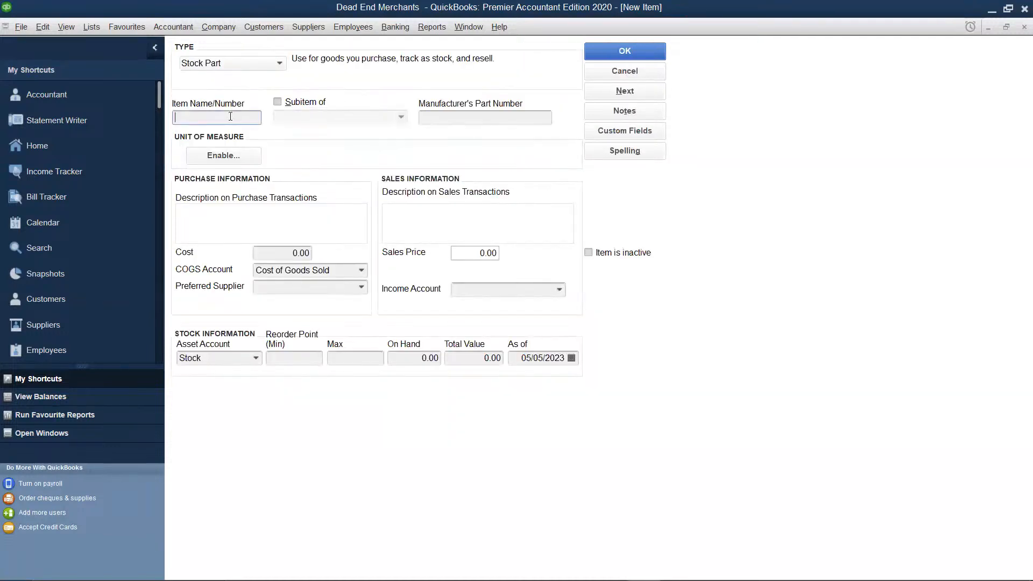
{"action": "type", "text": "Cap"}
{"action": "type", "text": "in Morgan"}
{"action": "left_click", "coordinate": [305, 253]}
{"action": "key", "text": "BackSpace"}
{"action": "key", "text": "BackSpace"}
{"action": "key", "text": "BackSpace"}
{"action": "key", "text": "BackSpace"}
{"action": "type", "text": "999"}
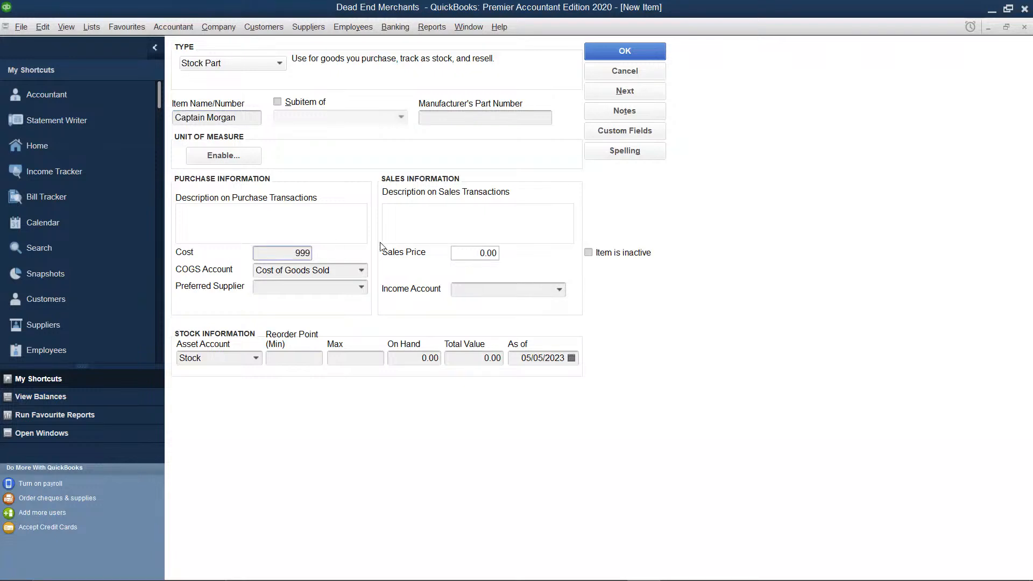
- Set the Captain Morgan item's sales price to 1999 and choose Sales as its income account
{"action": "left_click", "coordinate": [496, 253]}
{"action": "key", "text": "BackSpace"}
{"action": "key", "text": "BackSpace"}
{"action": "key", "text": "BackSpace"}
{"action": "key", "text": "BackSpace"}
{"action": "type", "text": "1999"}
{"action": "left_click", "coordinate": [561, 291]}
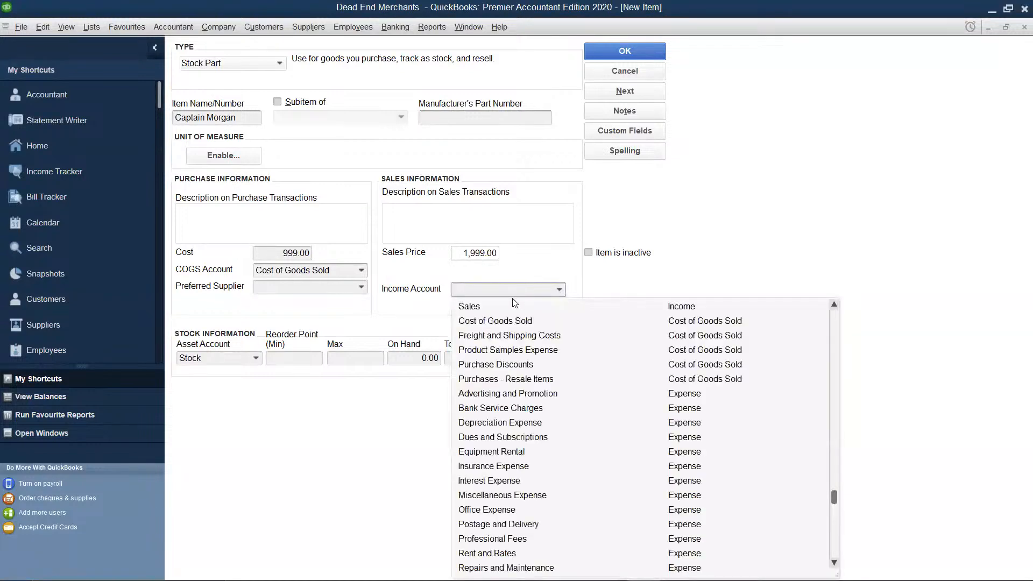
{"action": "left_click", "coordinate": [499, 304]}
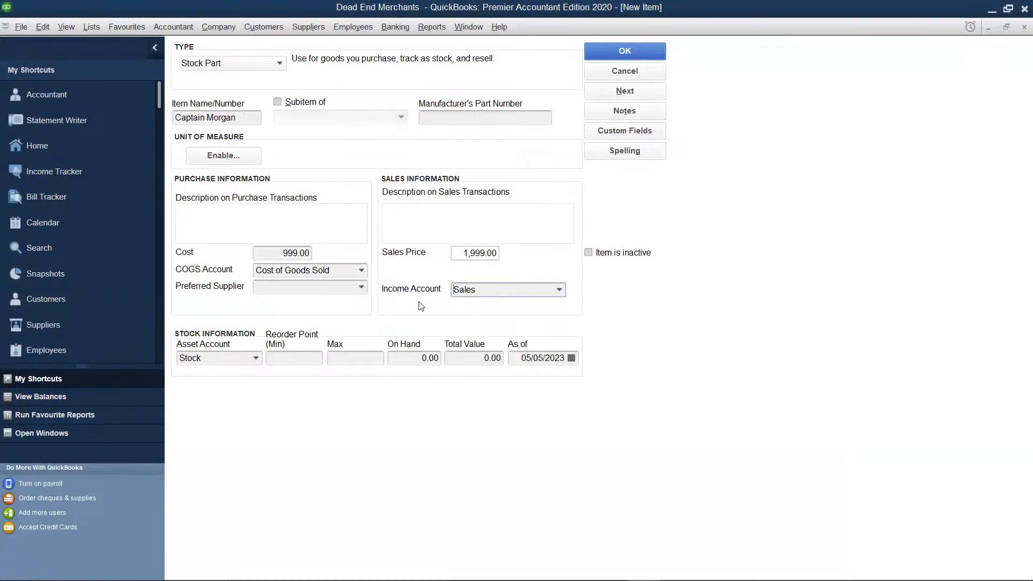
- Assign Bovi Int as Captain Morgan's preferred supplier and save the item with 170 on hand
{"action": "left_click", "coordinate": [363, 288]}
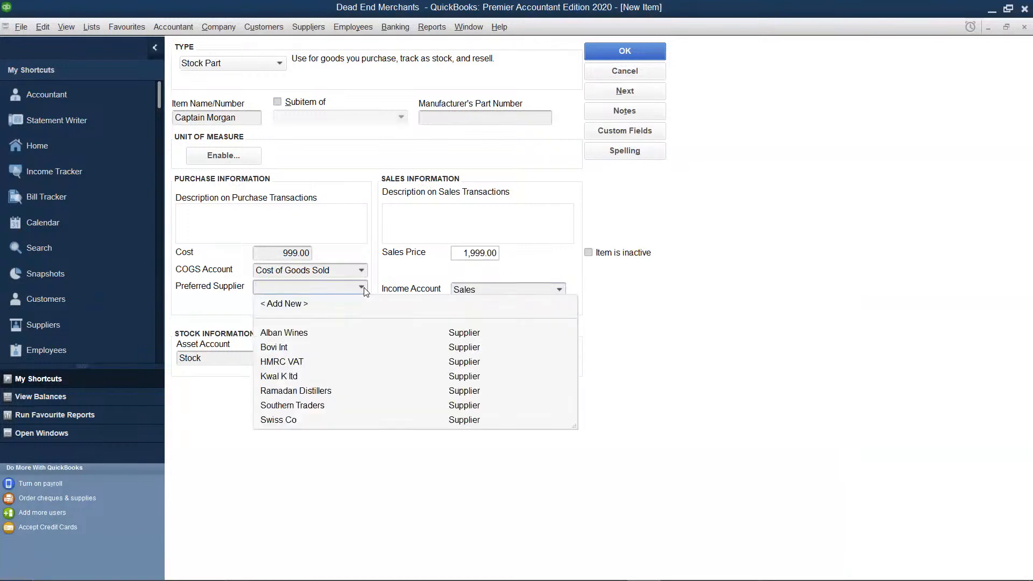
{"action": "left_click", "coordinate": [273, 348]}
{"action": "left_click", "coordinate": [439, 360]}
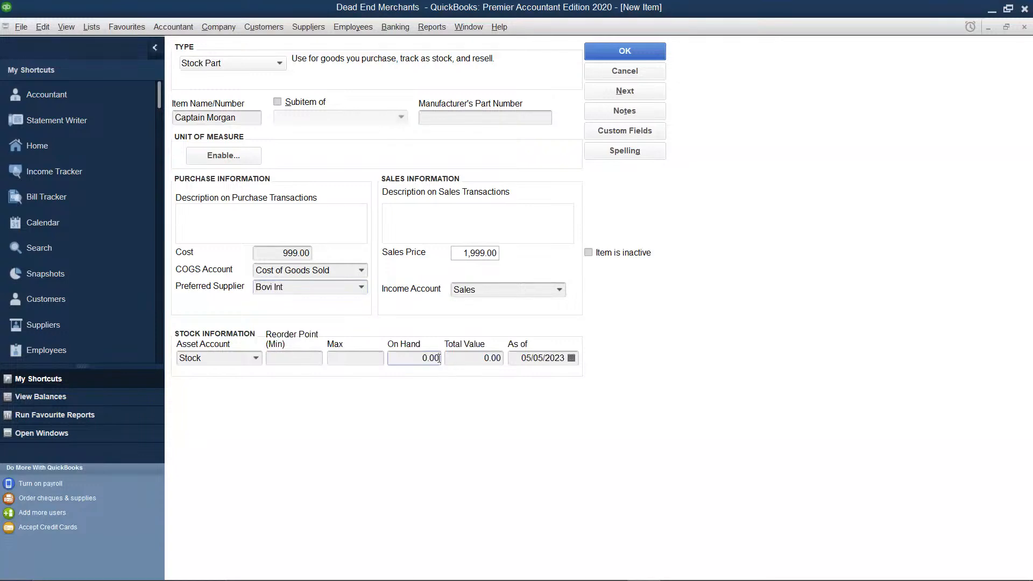
{"action": "key", "text": "BackSpace"}
{"action": "key", "text": "BackSpace"}
{"action": "key", "text": "BackSpace"}
{"action": "key", "text": "BackSpace"}
{"action": "type", "text": "170"}
{"action": "left_click", "coordinate": [451, 354]}
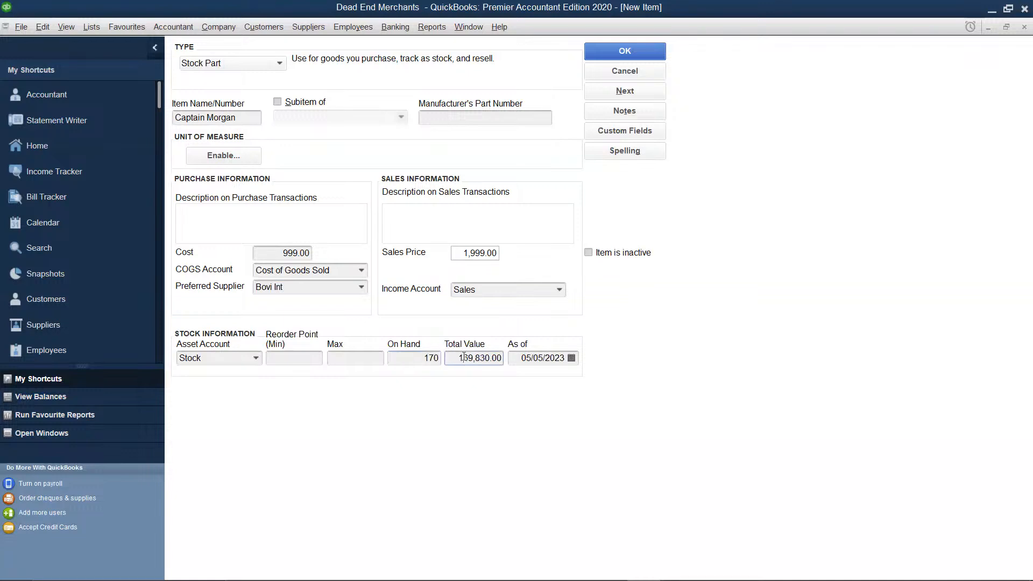
{"action": "left_click", "coordinate": [656, 53]}
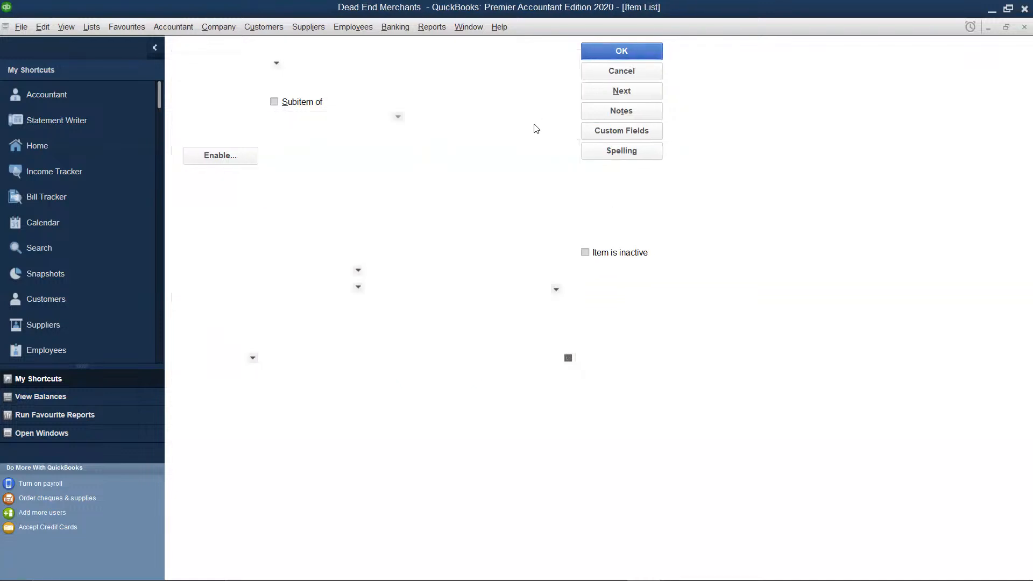
- Create a new stock part item named KWV Brandy with a cost of 500
{"action": "right_click", "coordinate": [449, 231]}
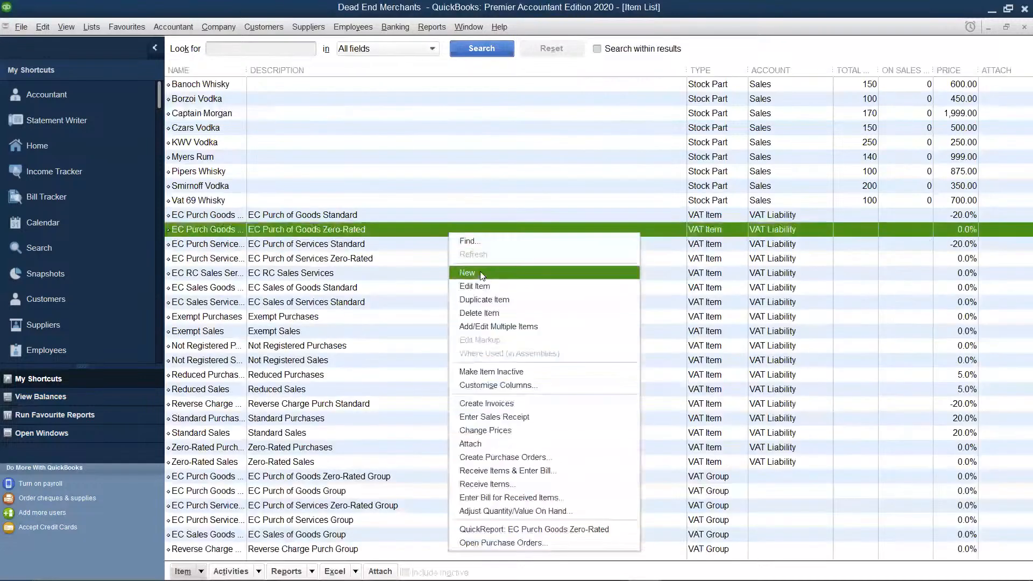
{"action": "left_click", "coordinate": [478, 271]}
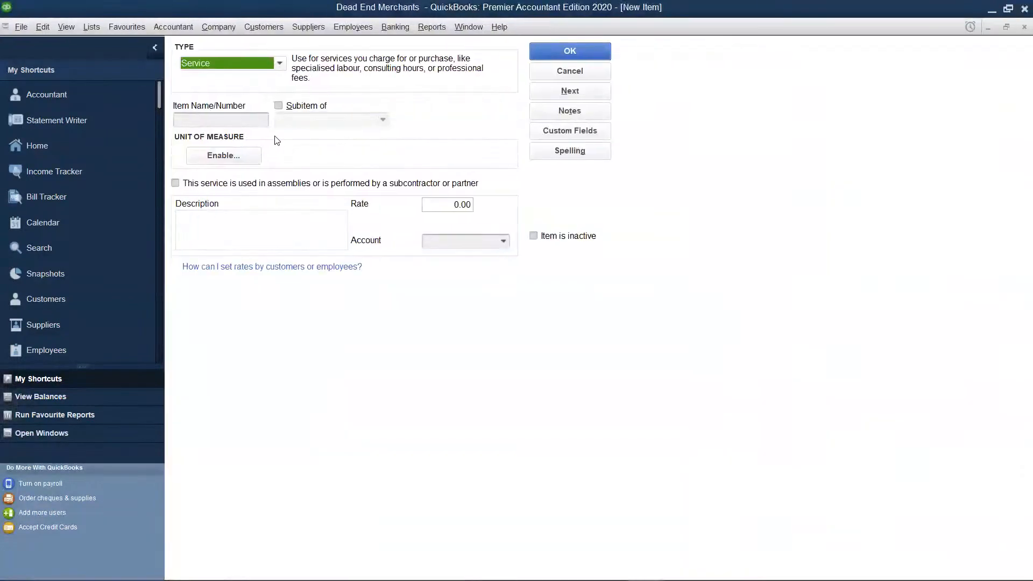
{"action": "left_click", "coordinate": [243, 95]}
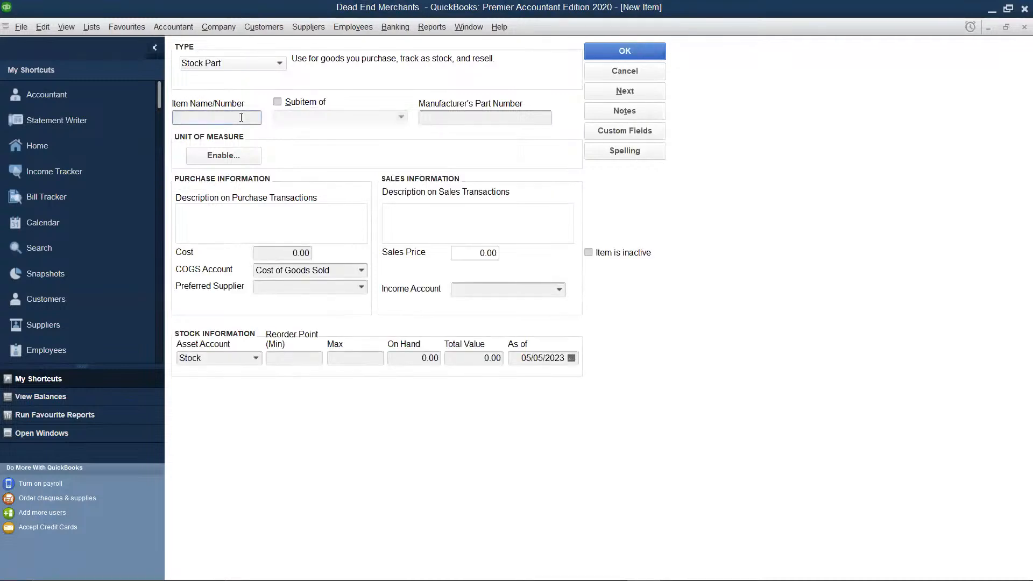
{"action": "type", "text": "K"}
{"action": "type", "text": "WV"}
{"action": "type", "text": " V"}
{"action": "key", "text": "BackSpace"}
{"action": "type", "text": "Brandy"}
{"action": "left_click", "coordinate": [307, 253]}
{"action": "left_click_drag", "start_coordinate": [308, 252], "coordinate": [312, 261]}
{"action": "key", "text": "BackSpace"}
{"action": "key", "text": "BackSpace"}
{"action": "key", "text": "BackSpace"}
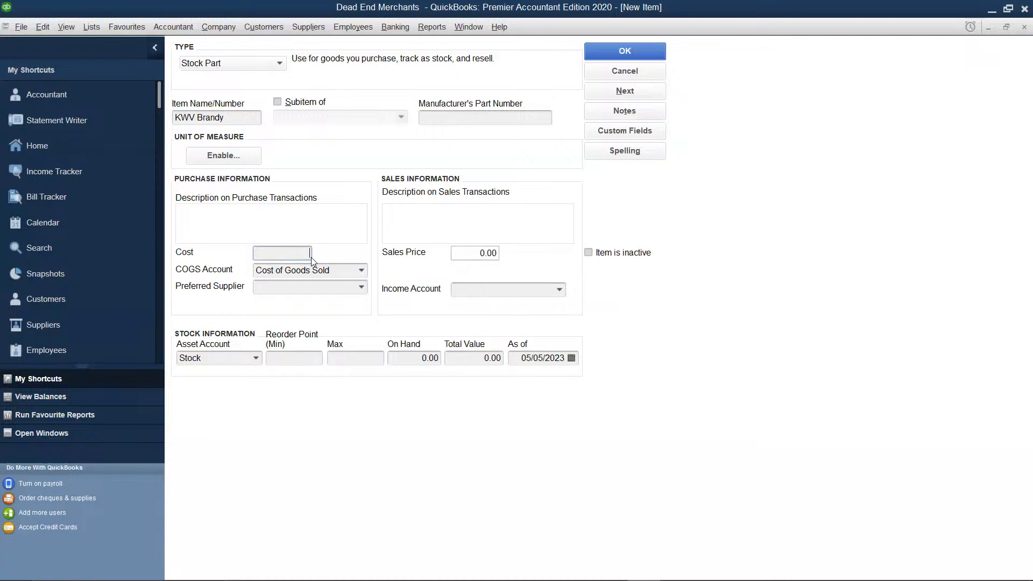
{"action": "type", "text": "500"}
- Set the KWV Brandy item's sales price to 1000 and choose Sales as its income account
{"action": "left_click", "coordinate": [495, 253]}
{"action": "key", "text": "BackSpace"}
{"action": "key", "text": "BackSpace"}
{"action": "key", "text": "BackSpace"}
{"action": "key", "text": "BackSpace"}
{"action": "type", "text": "1000"}
{"action": "left_click", "coordinate": [491, 288]}
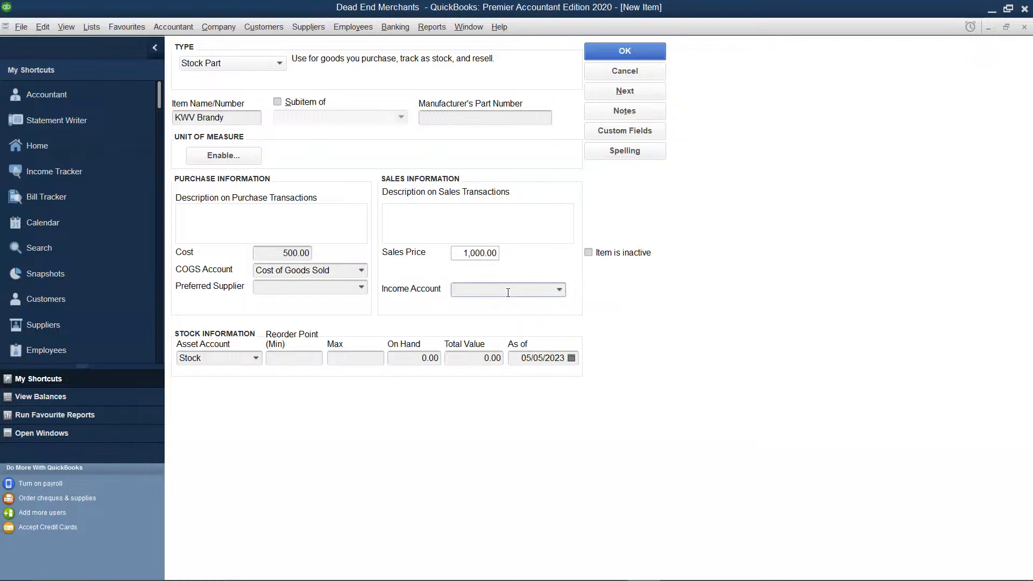
{"action": "left_click", "coordinate": [560, 291]}
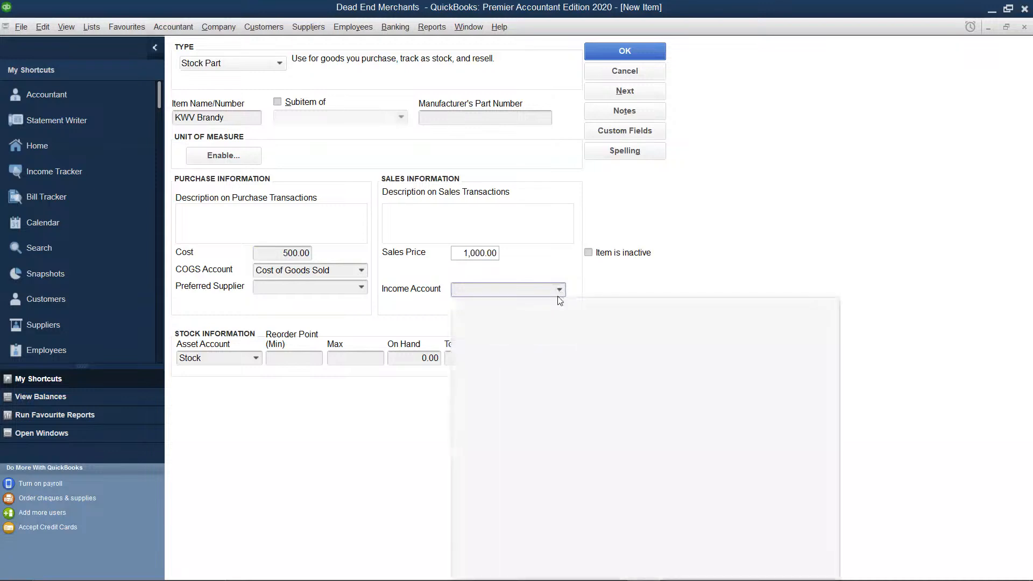
{"action": "left_click", "coordinate": [555, 307]}
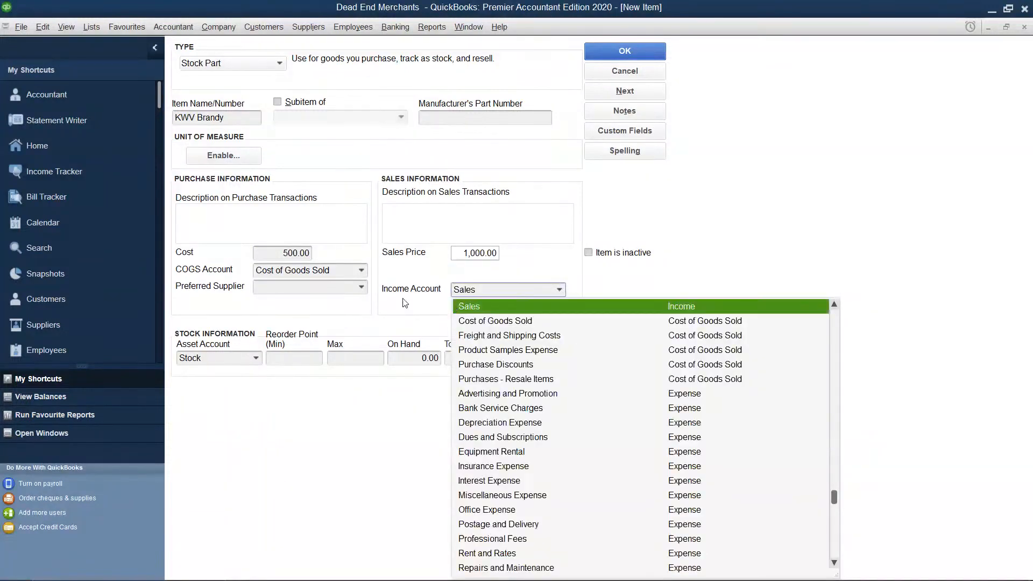
- Assign Southern Traders as KWV Brandy's preferred supplier and save the item with 100 on hand, ignoring all spelling suggestions
{"action": "left_click", "coordinate": [361, 288]}
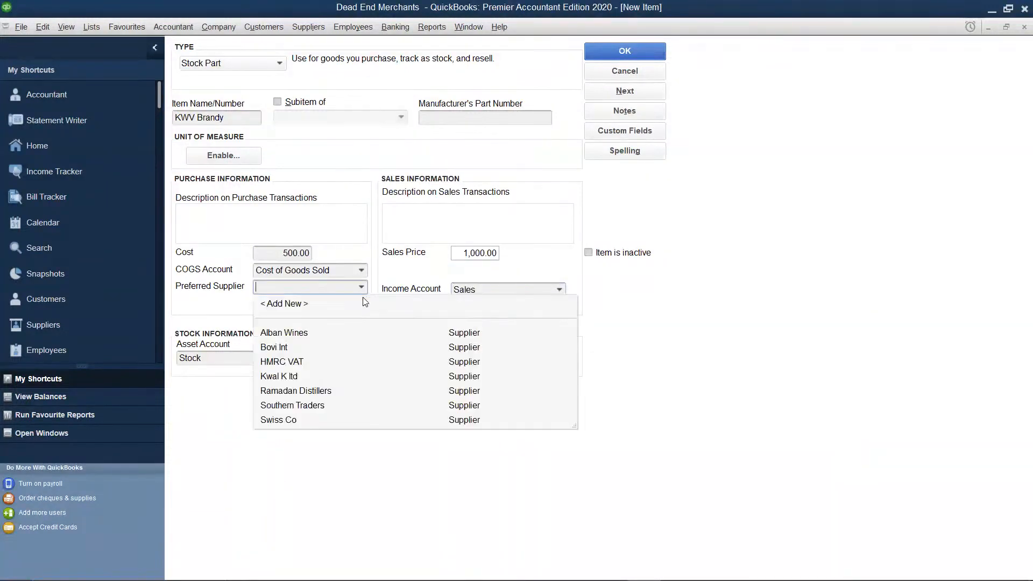
{"action": "left_click", "coordinate": [291, 407]}
{"action": "left_click", "coordinate": [406, 356]}
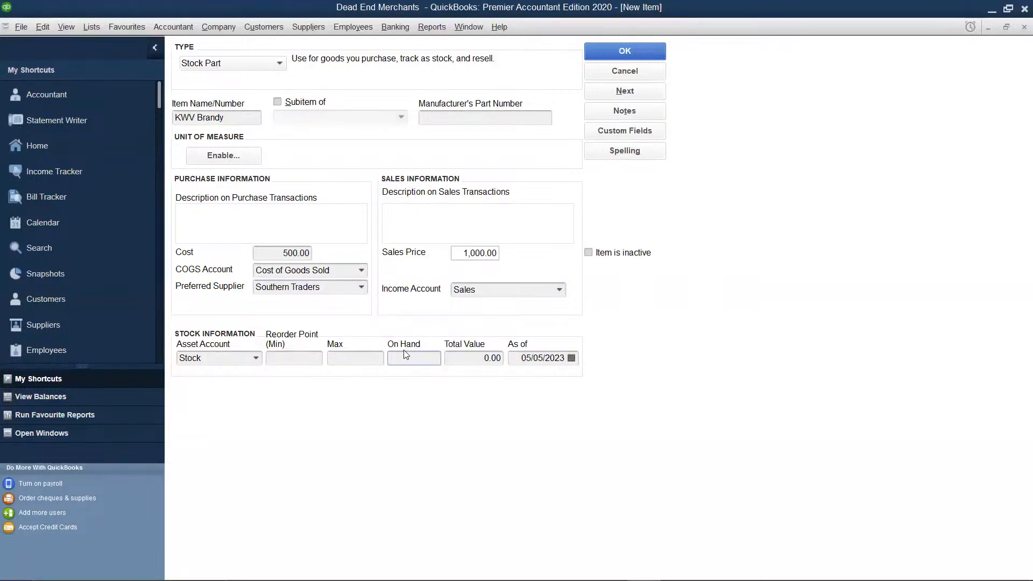
{"action": "type", "text": "100"}
{"action": "left_click", "coordinate": [488, 358]}
{"action": "left_click", "coordinate": [624, 50]}
{"action": "left_click", "coordinate": [617, 340]}
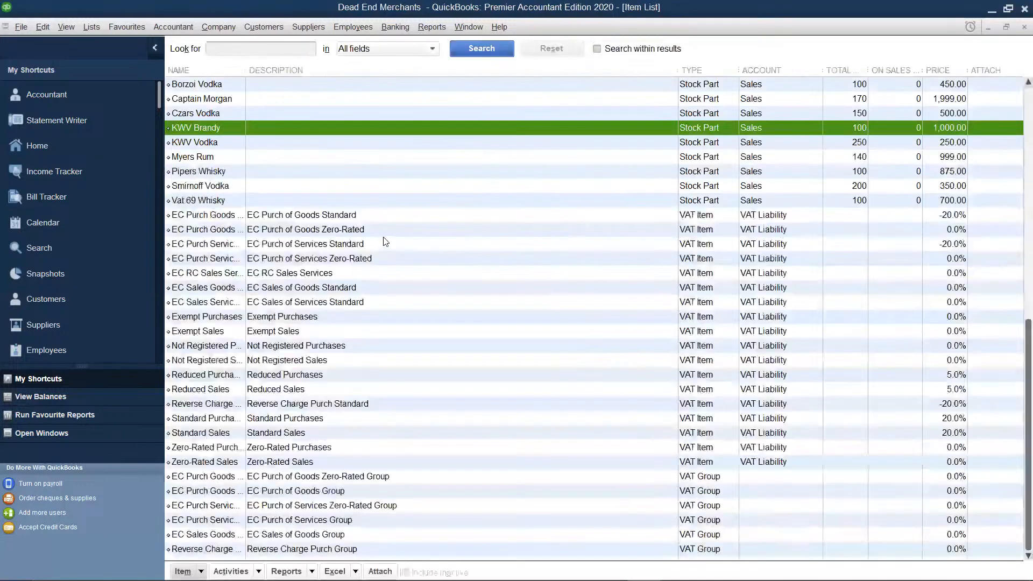
- Create a new stock part item named Chivas Brandy with a cost of 399
{"action": "right_click", "coordinate": [386, 241]}
{"action": "left_click", "coordinate": [410, 278]}
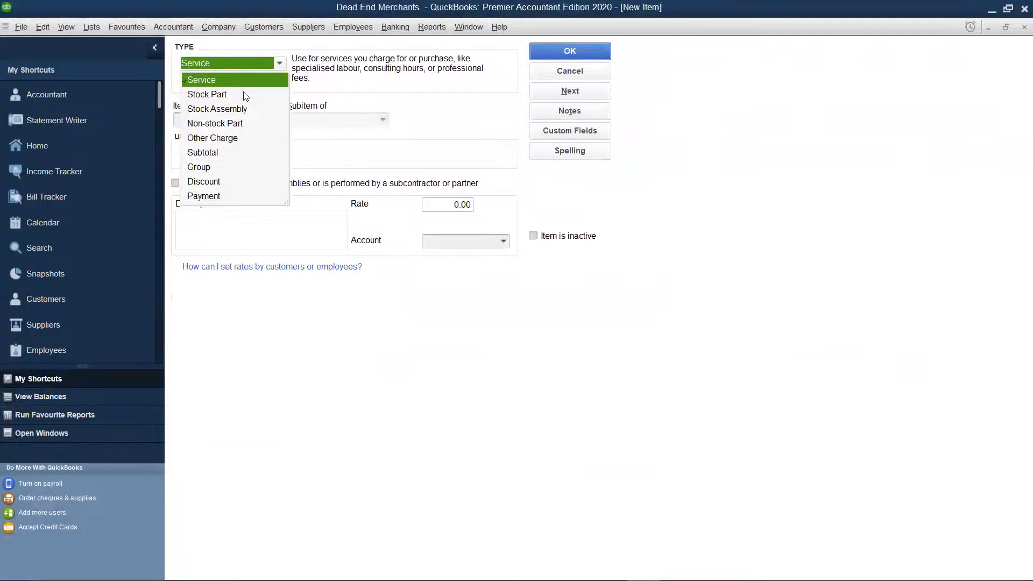
{"action": "left_click", "coordinate": [240, 94]}
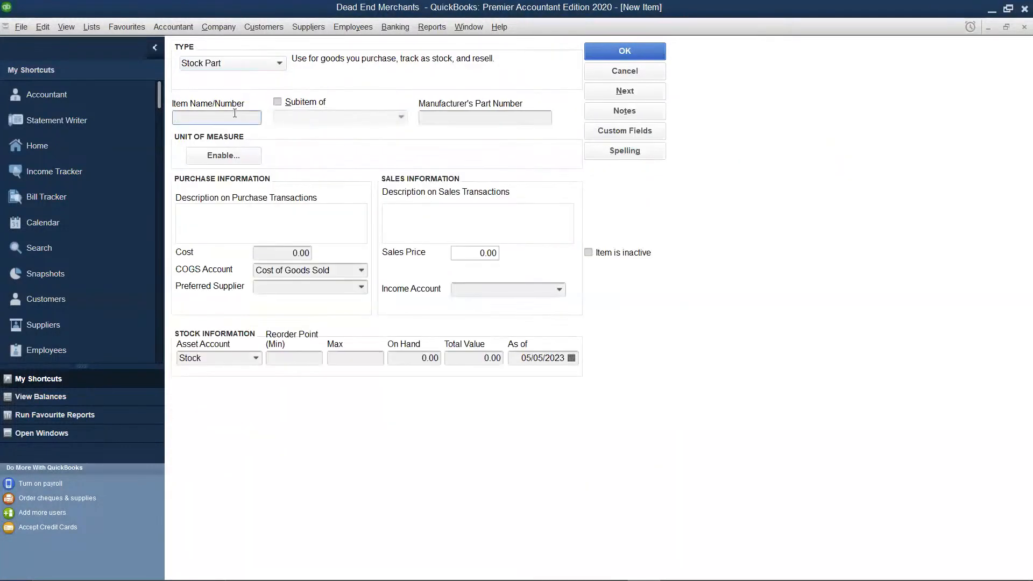
{"action": "type", "text": "Chivas Brandy"}
{"action": "left_click", "coordinate": [308, 252]}
{"action": "key", "text": "BackSpace"}
{"action": "key", "text": "BackSpace"}
{"action": "key", "text": "BackSpace"}
{"action": "key", "text": "BackSpace"}
{"action": "type", "text": "3999"}
{"action": "key", "text": "BackSpace"}
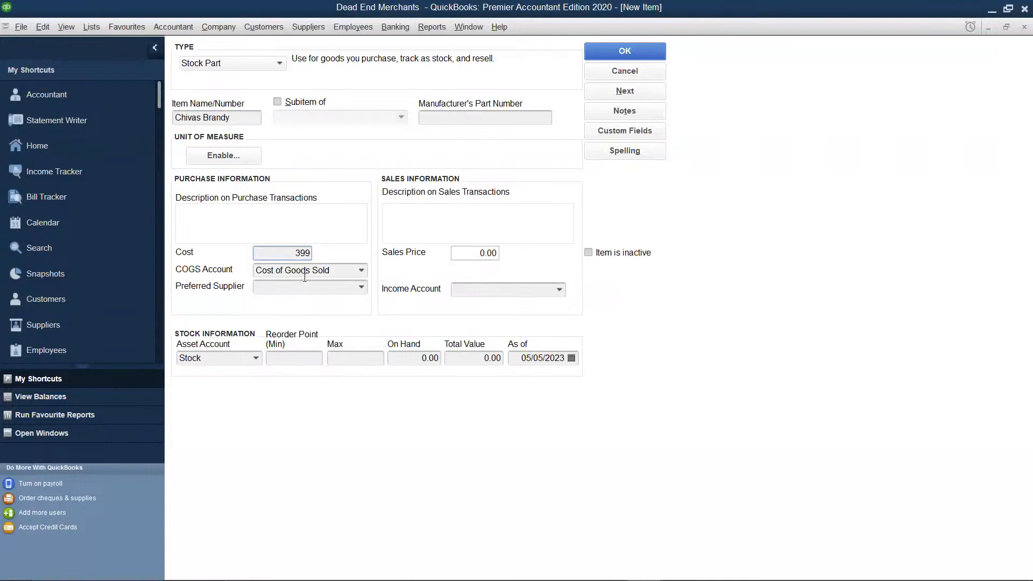
- Set the Chivas Brandy item's sales price to 670 and choose Sales as its income account
{"action": "left_click", "coordinate": [497, 253]}
{"action": "key", "text": "BackSpace"}
{"action": "key", "text": "BackSpace"}
{"action": "key", "text": "BackSpace"}
{"action": "key", "text": "BackSpace"}
{"action": "type", "text": "670"}
{"action": "left_click", "coordinate": [562, 292]}
{"action": "left_click", "coordinate": [525, 305]}
- Assign Southern Traders as Chivas Brandy's preferred supplier and save the item with 220 on hand, ignoring all spelling suggestions
{"action": "left_click", "coordinate": [364, 291]}
{"action": "left_click", "coordinate": [364, 291]}
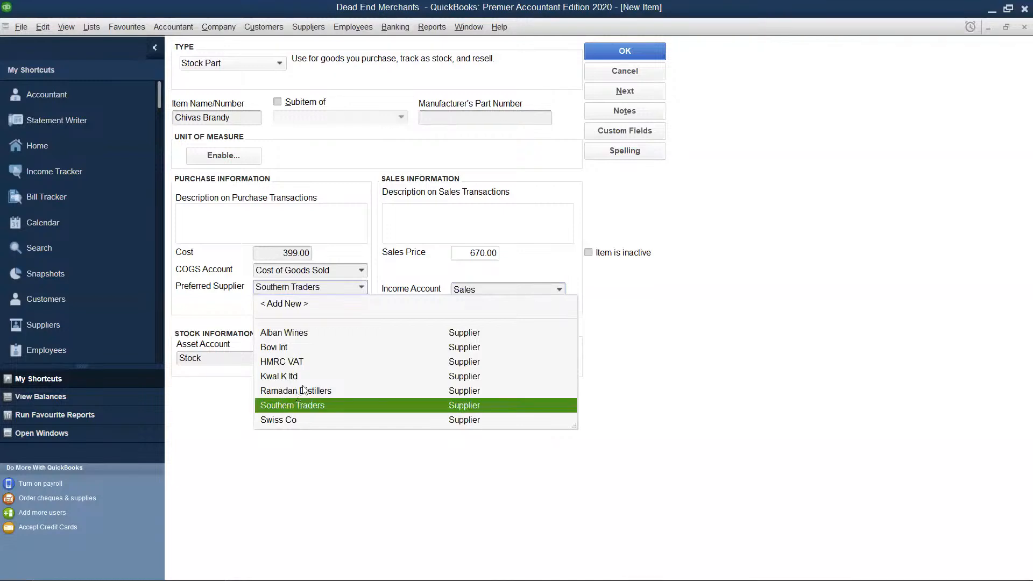
{"action": "left_click", "coordinate": [283, 406]}
{"action": "left_click", "coordinate": [433, 359]}
{"action": "key", "text": "BackSpace"}
{"action": "key", "text": "BackSpace"}
{"action": "key", "text": "BackSpace"}
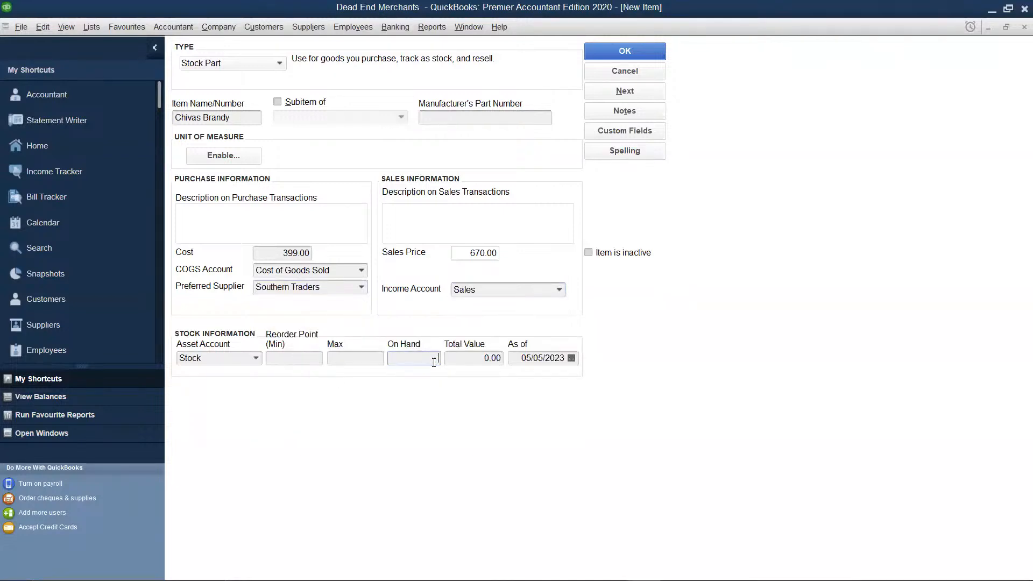
{"action": "type", "text": "220"}
{"action": "left_click", "coordinate": [468, 361]}
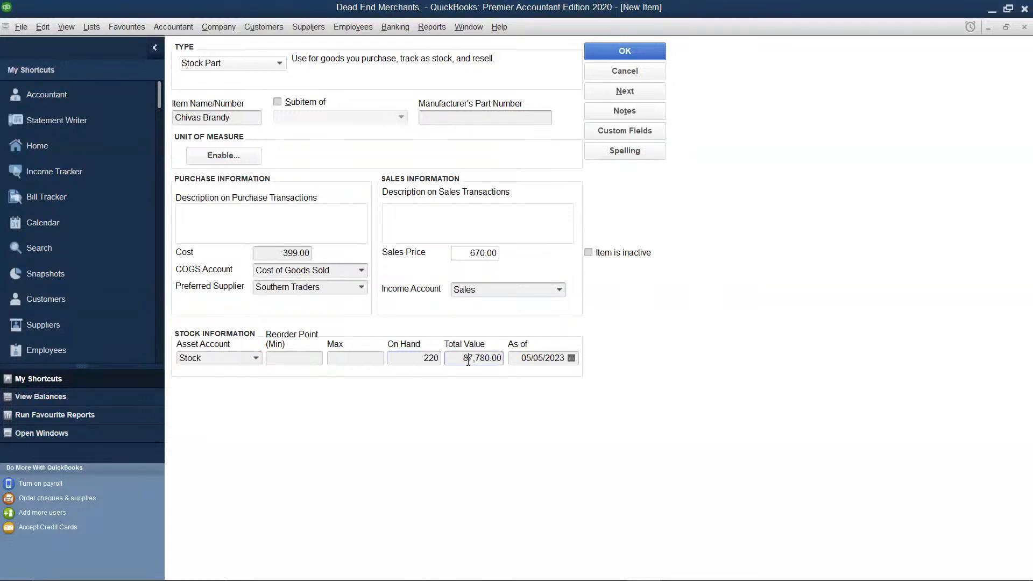
{"action": "left_click", "coordinate": [620, 91]}
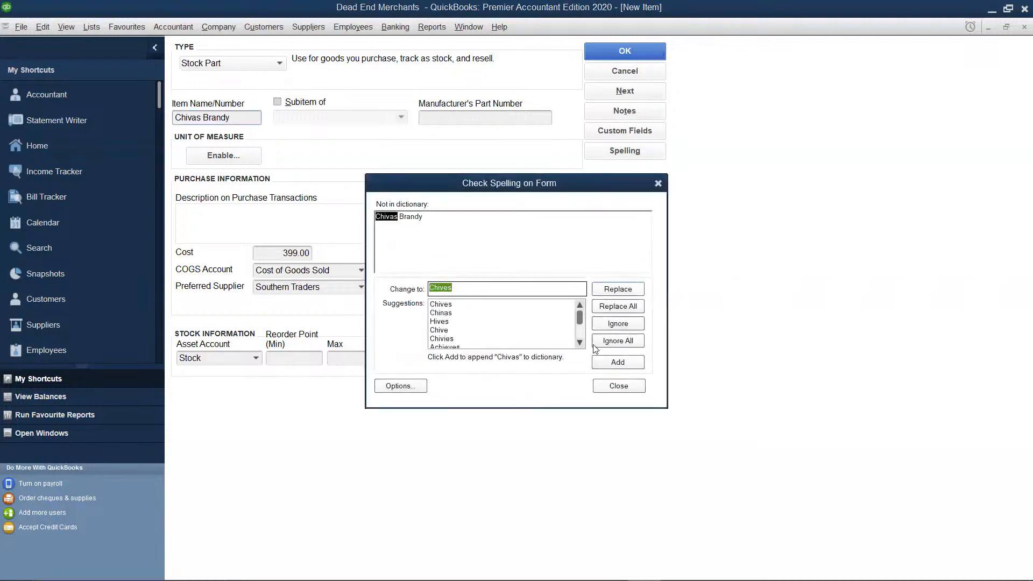
{"action": "left_click", "coordinate": [618, 343]}
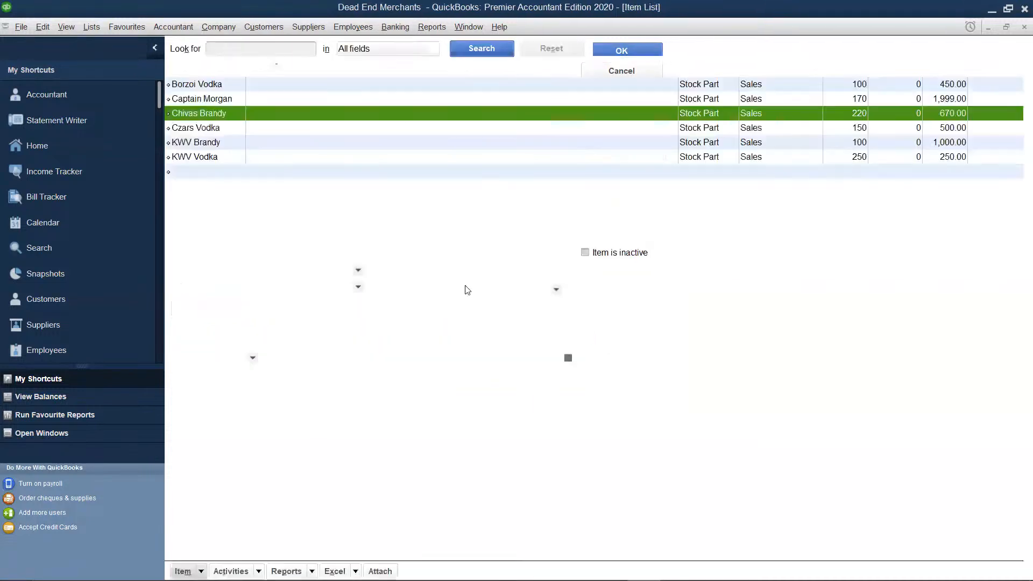
- Create a new stock part item named Cognac Brandy with a cost of 700
{"action": "right_click", "coordinate": [469, 289]}
{"action": "left_click", "coordinate": [488, 303]}
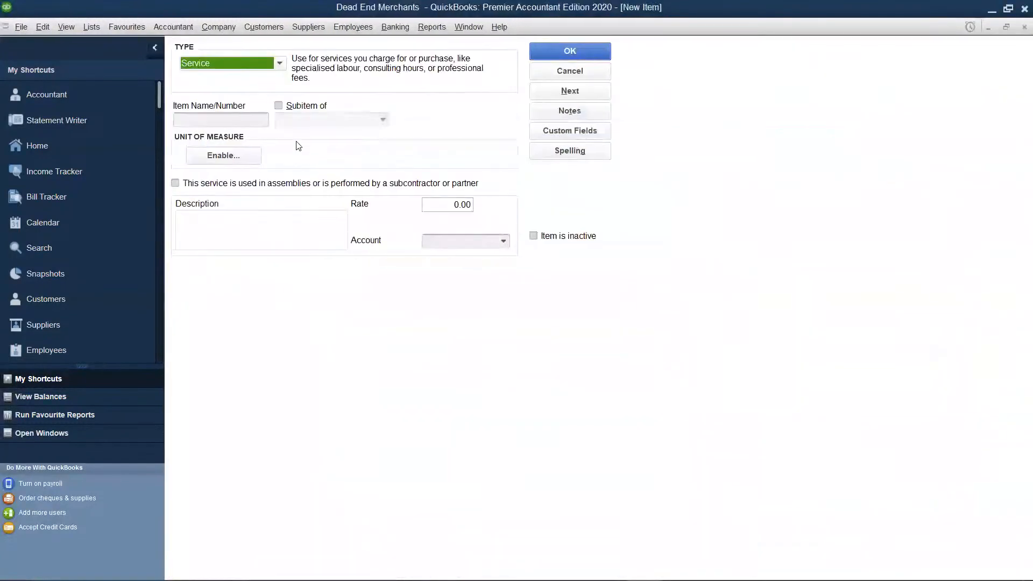
{"action": "left_click", "coordinate": [237, 96]}
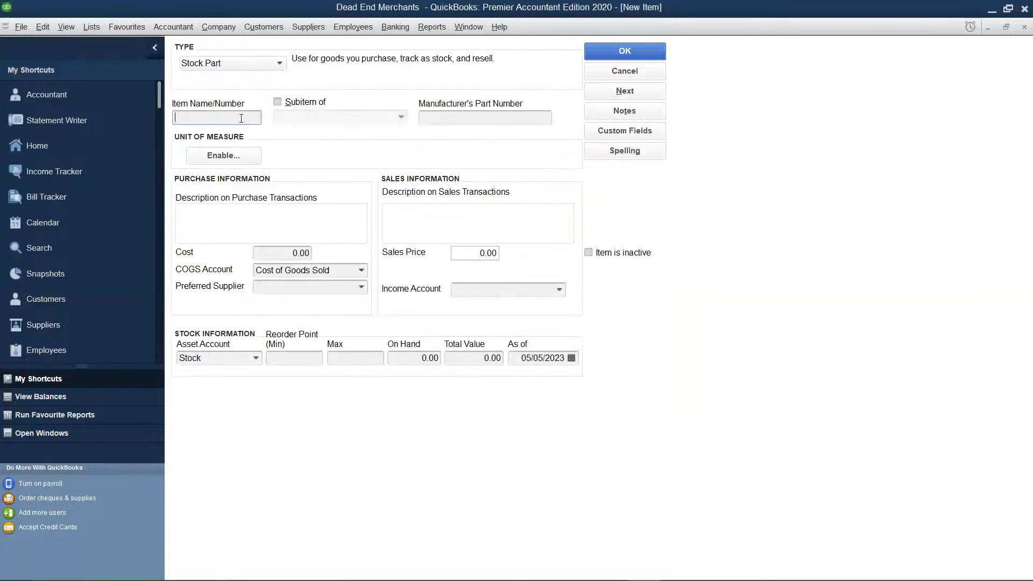
{"action": "type", "text": "Cognac Brandy"}
{"action": "left_click", "coordinate": [311, 252]}
{"action": "key", "text": "BackSpace"}
{"action": "key", "text": "BackSpace"}
{"action": "key", "text": "BackSpace"}
{"action": "key", "text": "BackSpace"}
{"action": "type", "text": "700"}
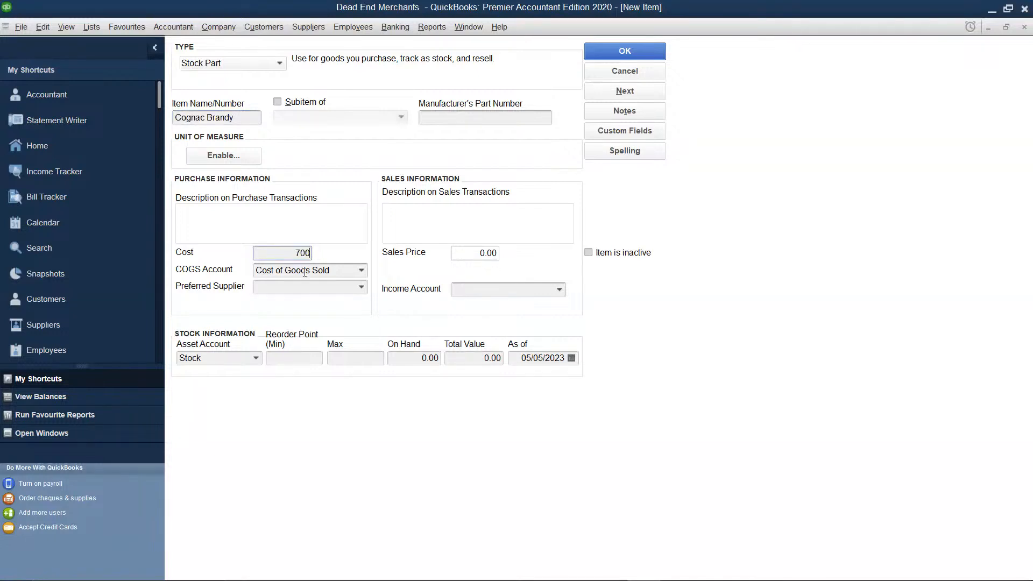
- Set the Cognac Brandy item's sales price to 3570 and choose Sales as its income account
{"action": "left_click", "coordinate": [493, 253]}
{"action": "key", "text": "BackSpace"}
{"action": "key", "text": "BackSpace"}
{"action": "key", "text": "BackSpace"}
{"action": "key", "text": "BackSpace"}
{"action": "type", "text": "3570"}
{"action": "left_click", "coordinate": [560, 290]}
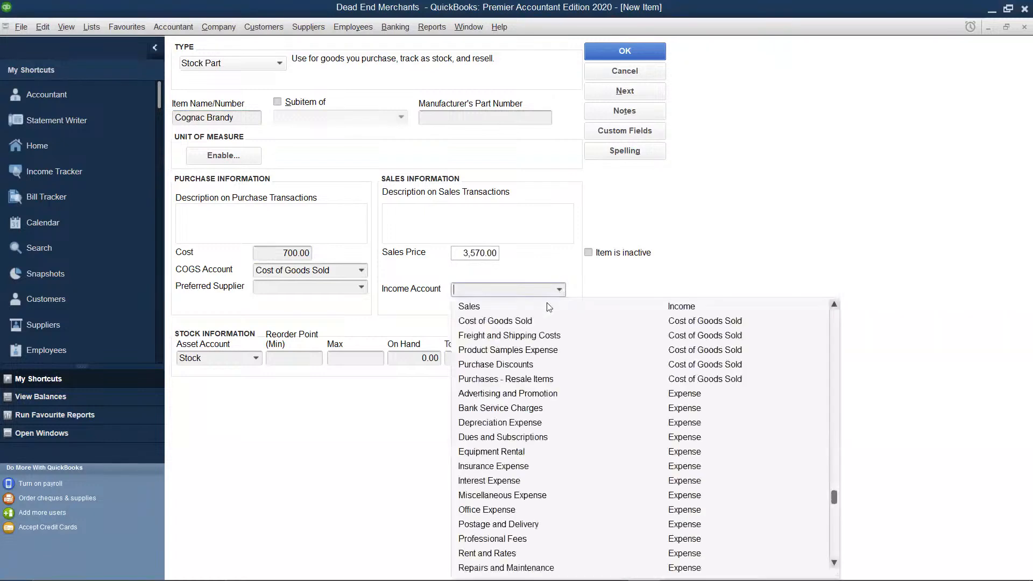
{"action": "left_click", "coordinate": [491, 307]}
- Assign Ramadan Distillers as Cognac Brandy's preferred supplier and save the item with 500 on hand
{"action": "left_click", "coordinate": [362, 288]}
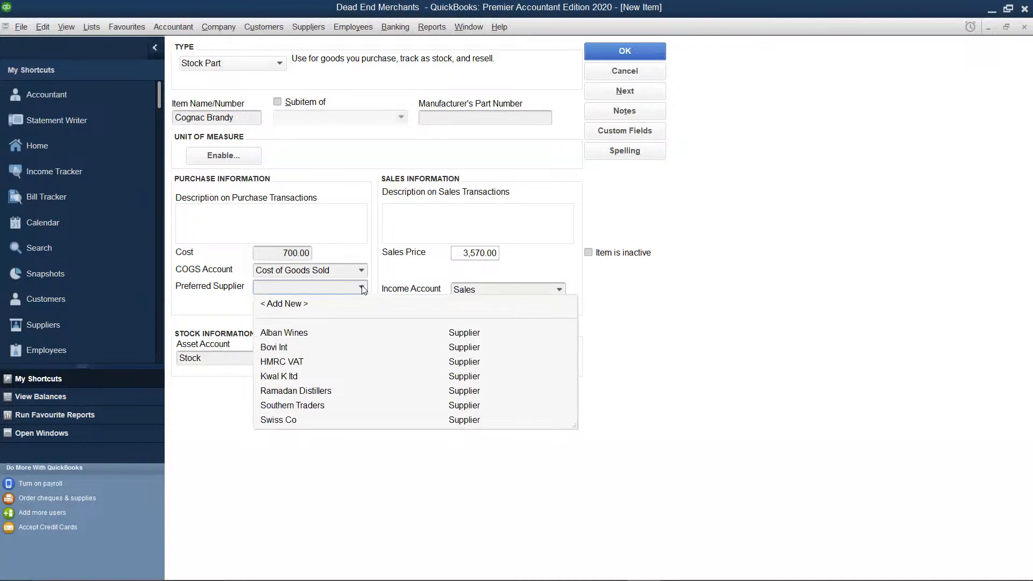
{"action": "left_click", "coordinate": [295, 391]}
{"action": "left_click", "coordinate": [436, 358]}
{"action": "key", "text": "BackSpace"}
{"action": "key", "text": "BackSpace"}
{"action": "key", "text": "BackSpace"}
{"action": "key", "text": "BackSpace"}
{"action": "type", "text": "500"}
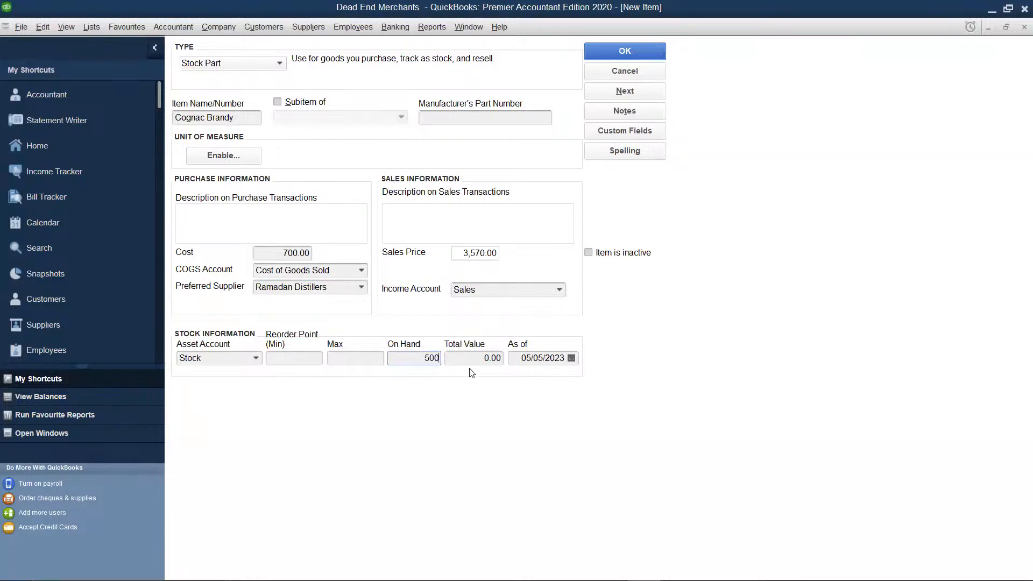
{"action": "left_click", "coordinate": [472, 359]}
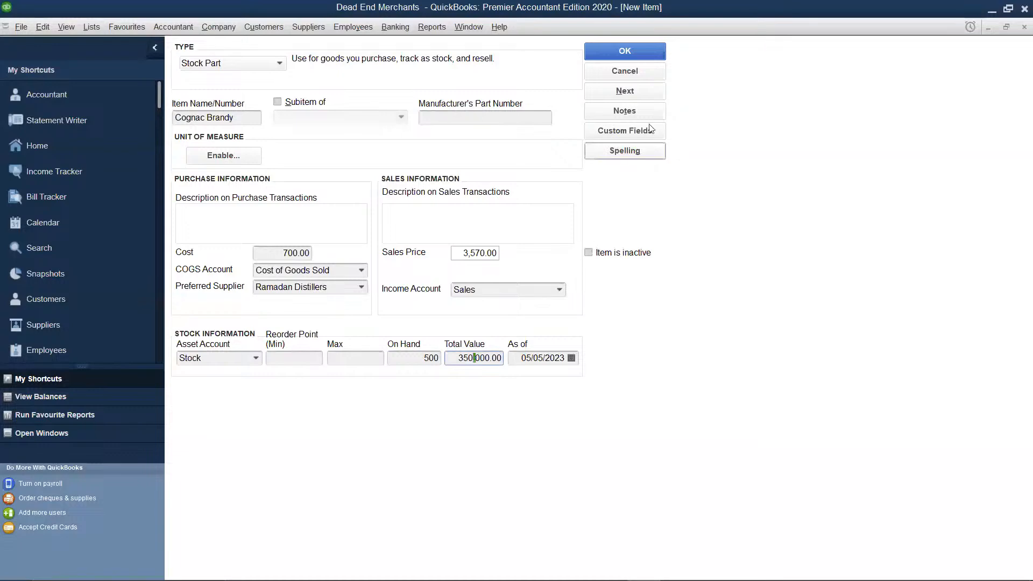
{"action": "key", "text": "Return"}
{"action": "left_click", "coordinate": [657, 53]}
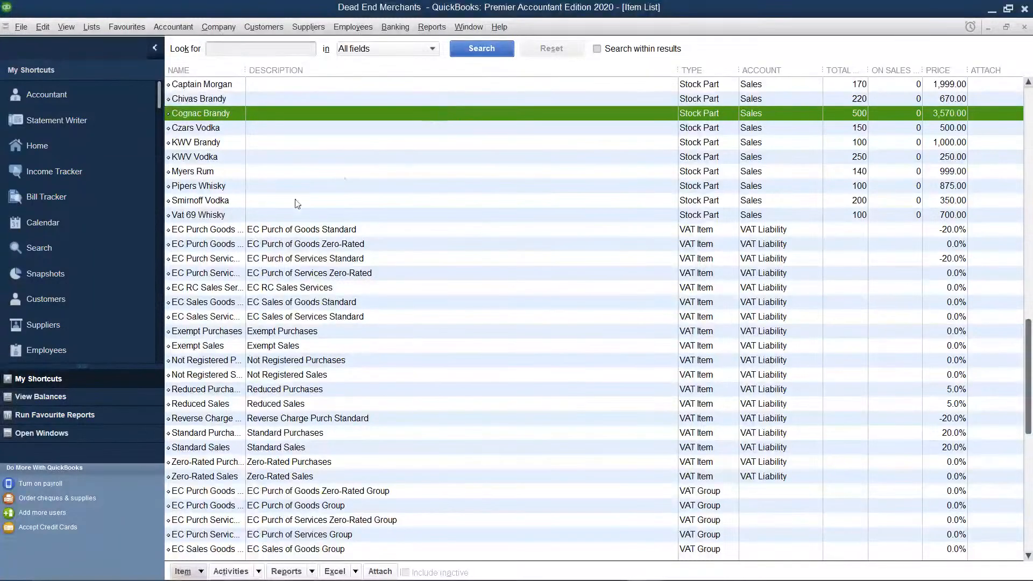
- Open the Supplier Centre, then start a stock quantity adjustment with Sales as its adjustment account
{"action": "left_click", "coordinate": [87, 321]}
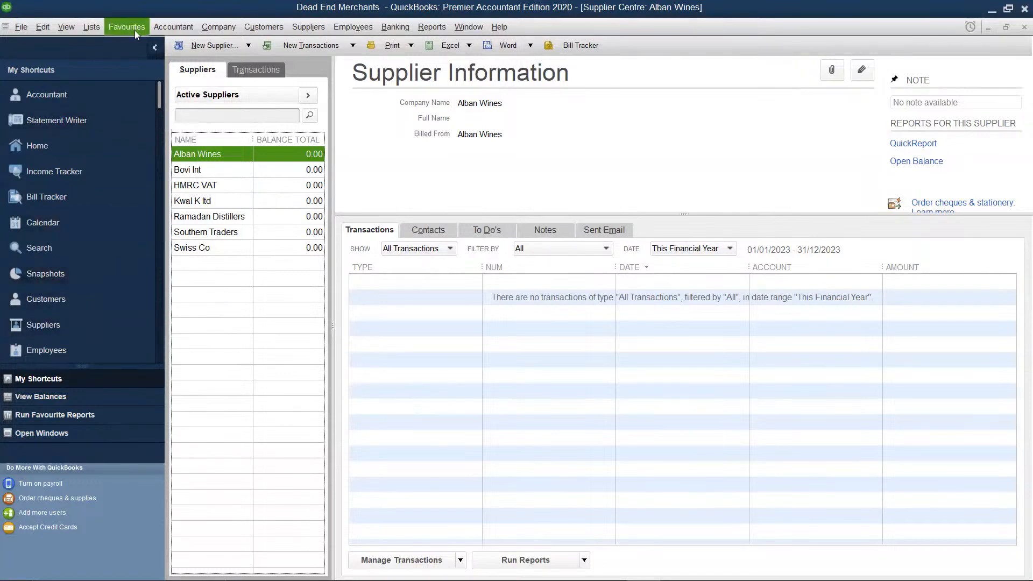
{"action": "left_click", "coordinate": [214, 6]}
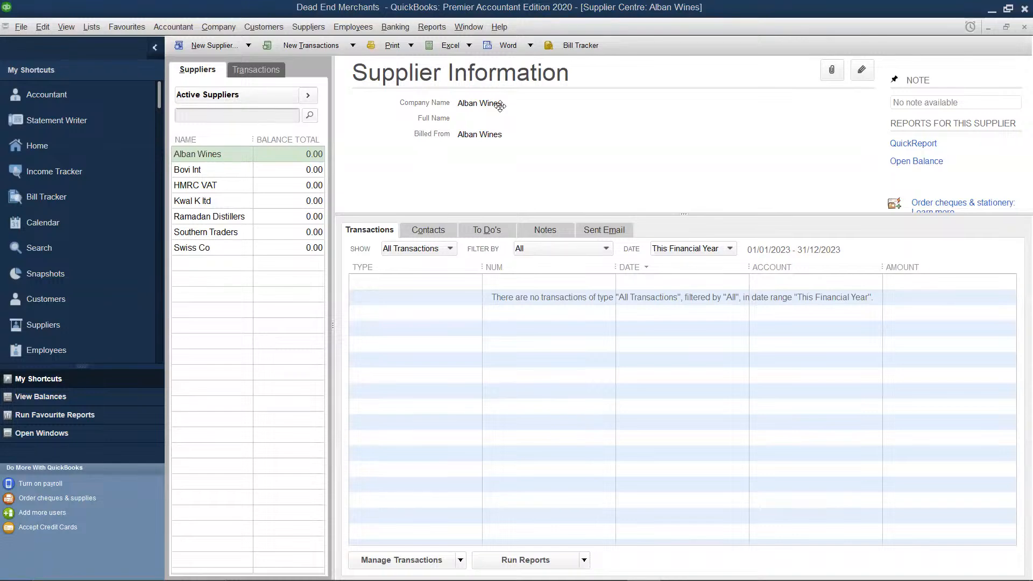
{"action": "left_click", "coordinate": [304, 28]}
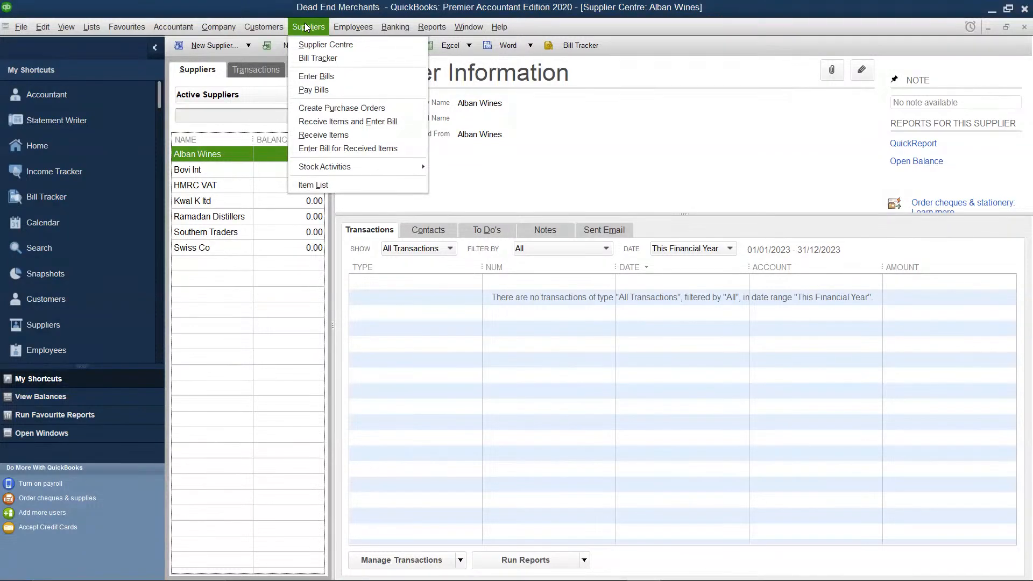
{"action": "mouse_move", "coordinate": [330, 166]}
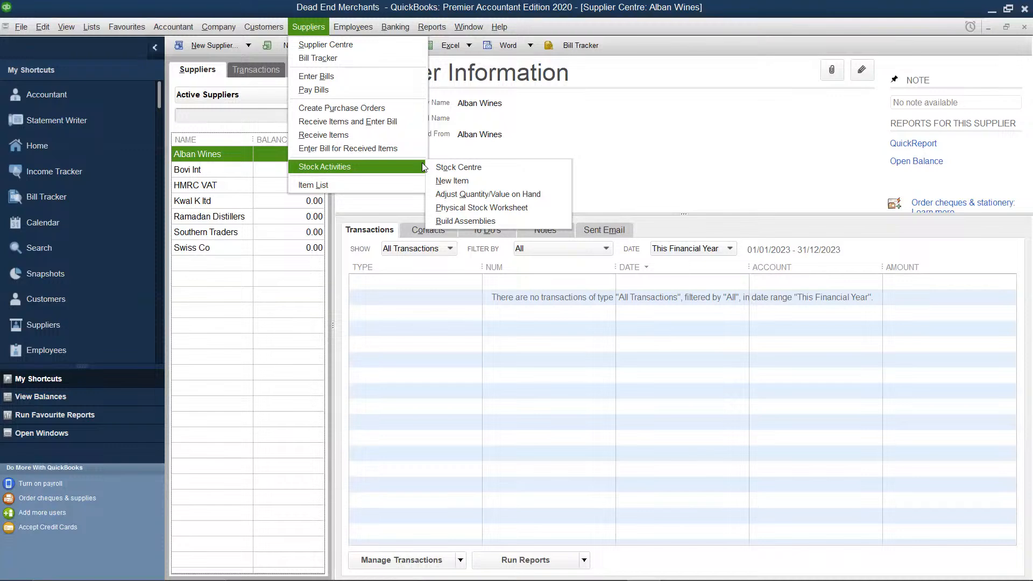
{"action": "left_click", "coordinate": [444, 195]}
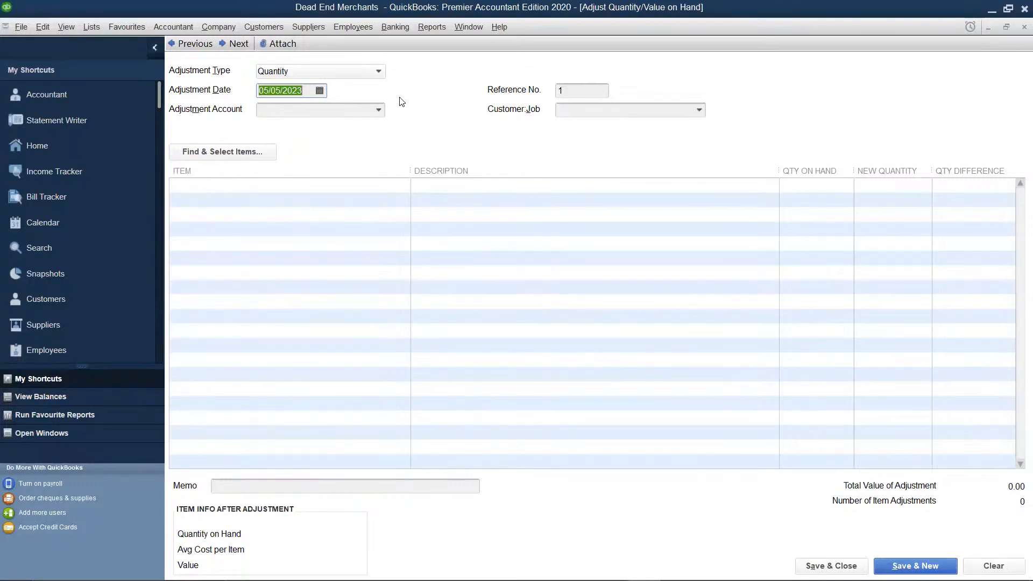
{"action": "left_click", "coordinate": [379, 111]}
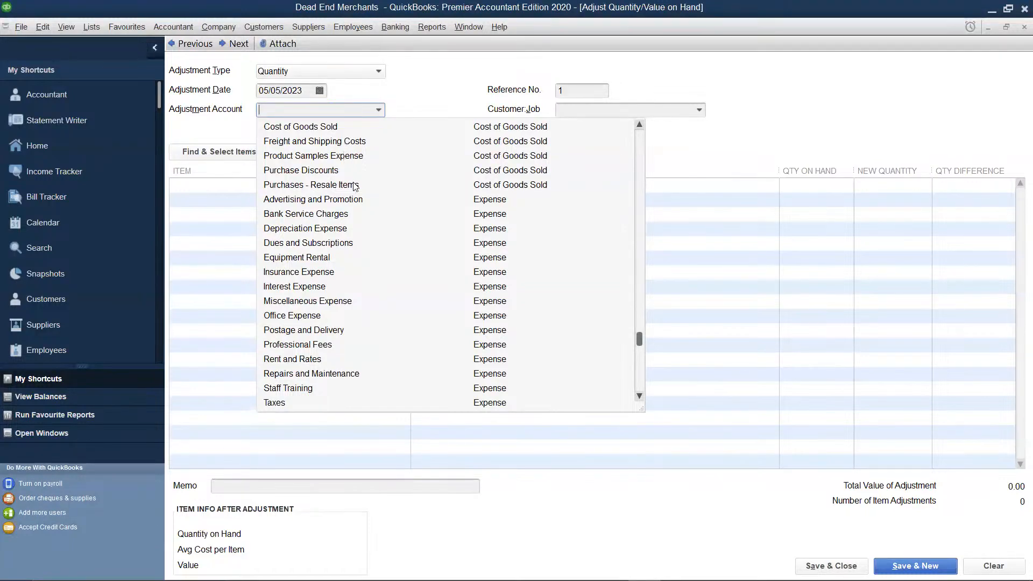
{"action": "scroll", "coordinate": [355, 186], "scroll_direction": "down", "scroll_amount": 1}
{"action": "scroll", "coordinate": [355, 186], "scroll_direction": "up", "scroll_amount": 1}
{"action": "scroll", "coordinate": [355, 186], "scroll_direction": "up", "scroll_amount": 1}
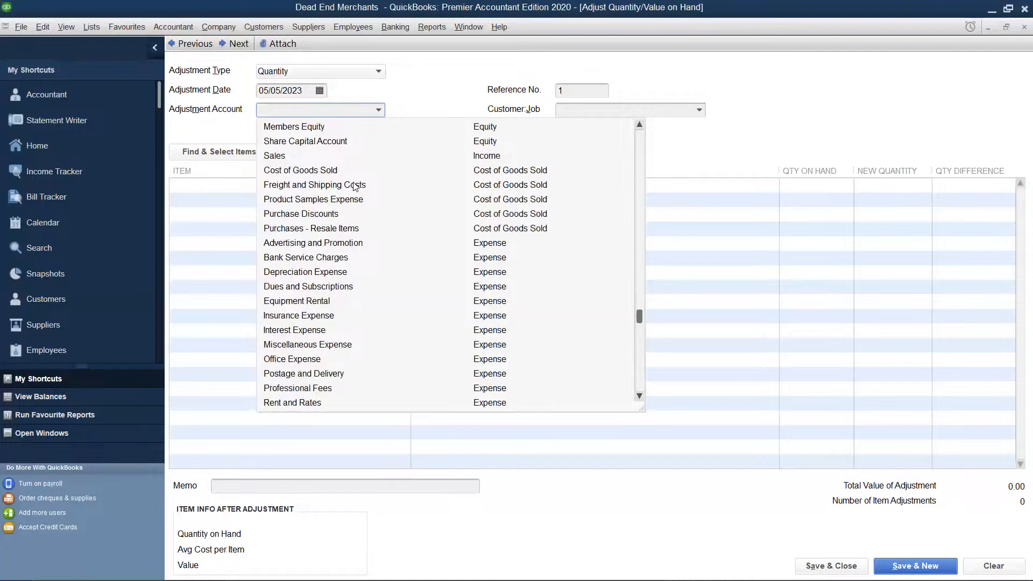
{"action": "left_click", "coordinate": [300, 157]}
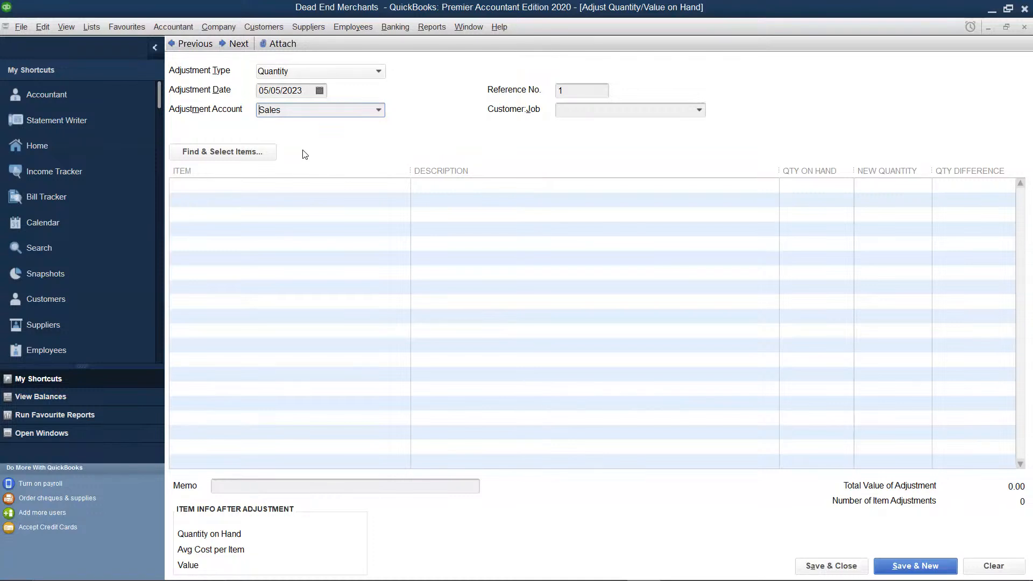
- Adjust Borzoi Vodka's stock to a new quantity of 150, then save and close the adjustment
{"action": "left_click", "coordinate": [311, 215]}
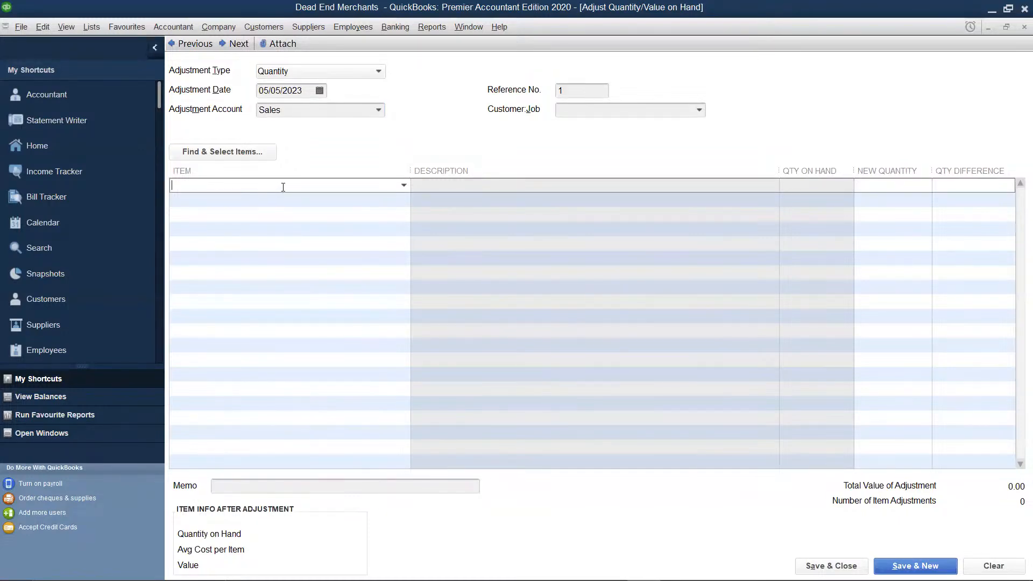
{"action": "left_click", "coordinate": [403, 185]}
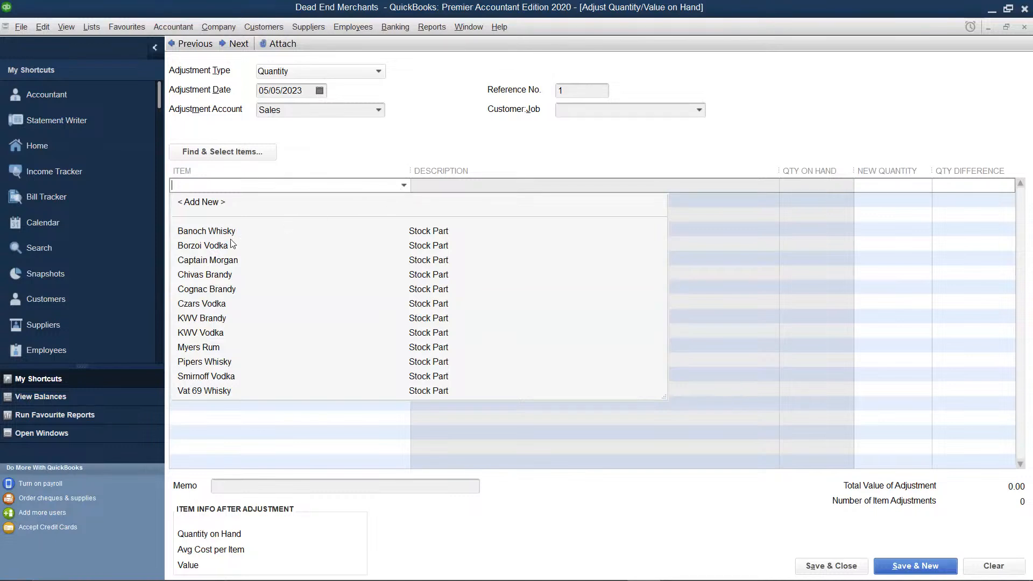
{"action": "left_click", "coordinate": [202, 246]}
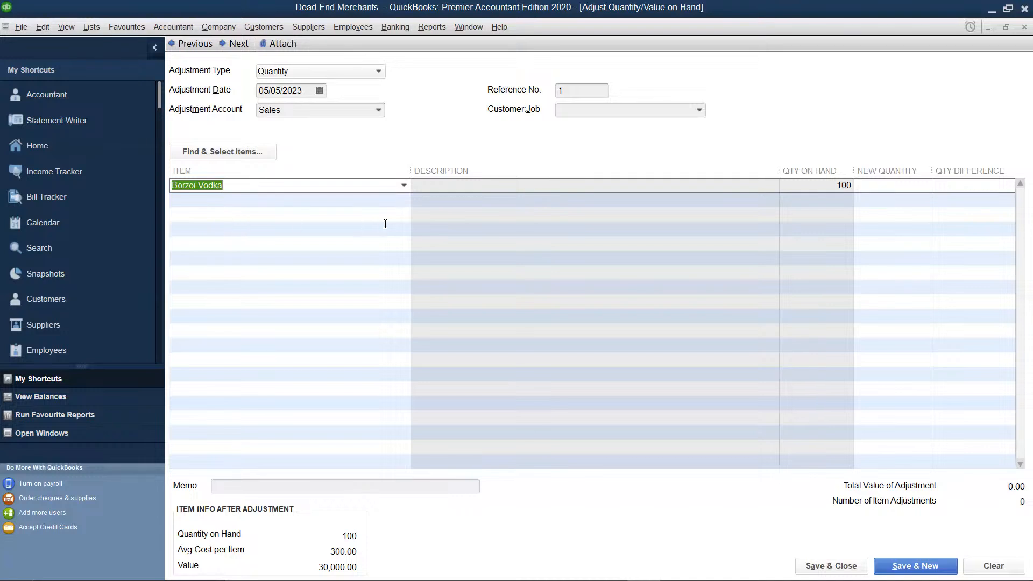
{"action": "left_click", "coordinate": [898, 183]}
{"action": "type", "text": "150"}
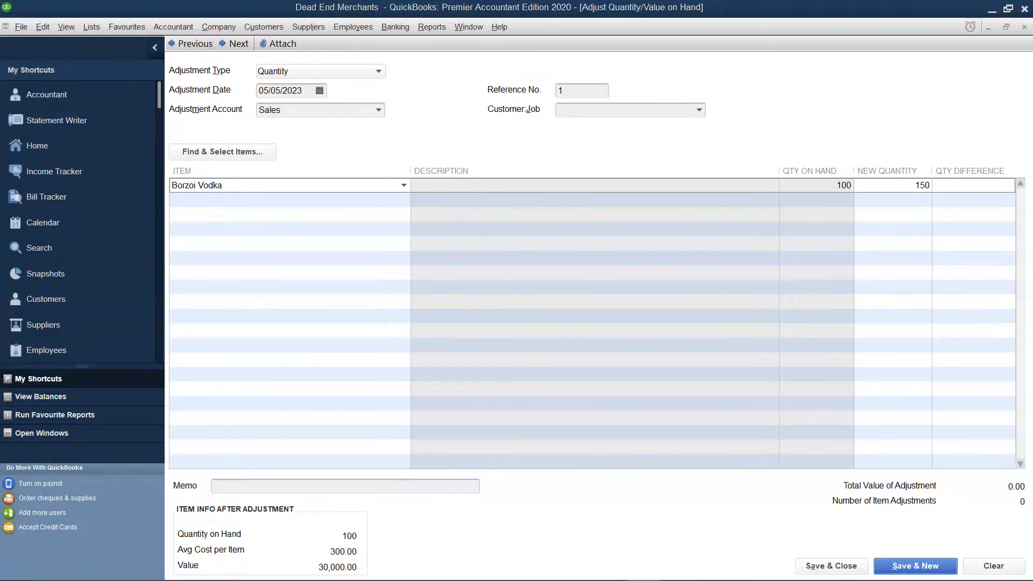
{"action": "left_click", "coordinate": [831, 565]}
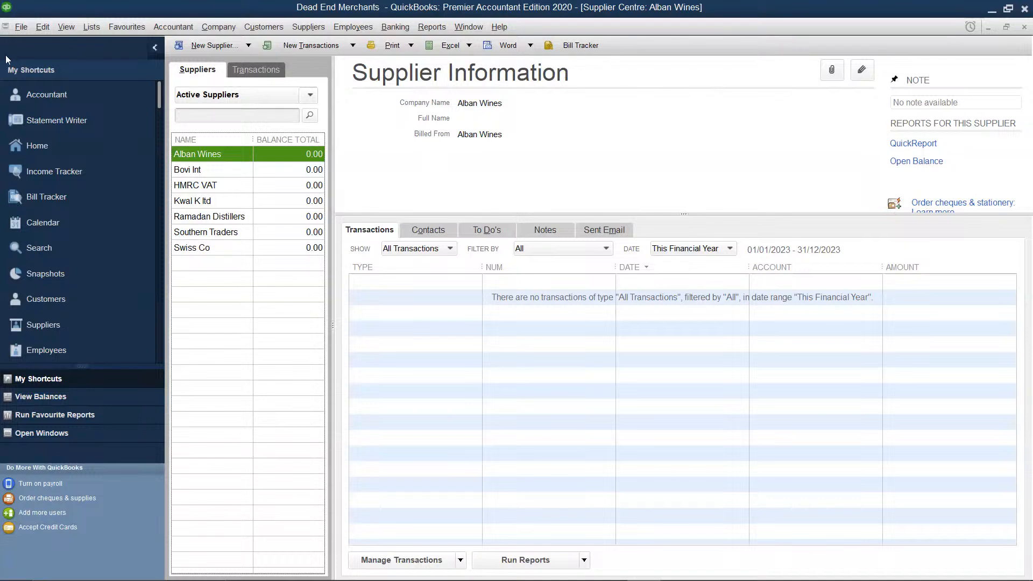
- Open the item list and check Borzoi Vodka's total quantity on hand
{"action": "left_click", "coordinate": [85, 27]}
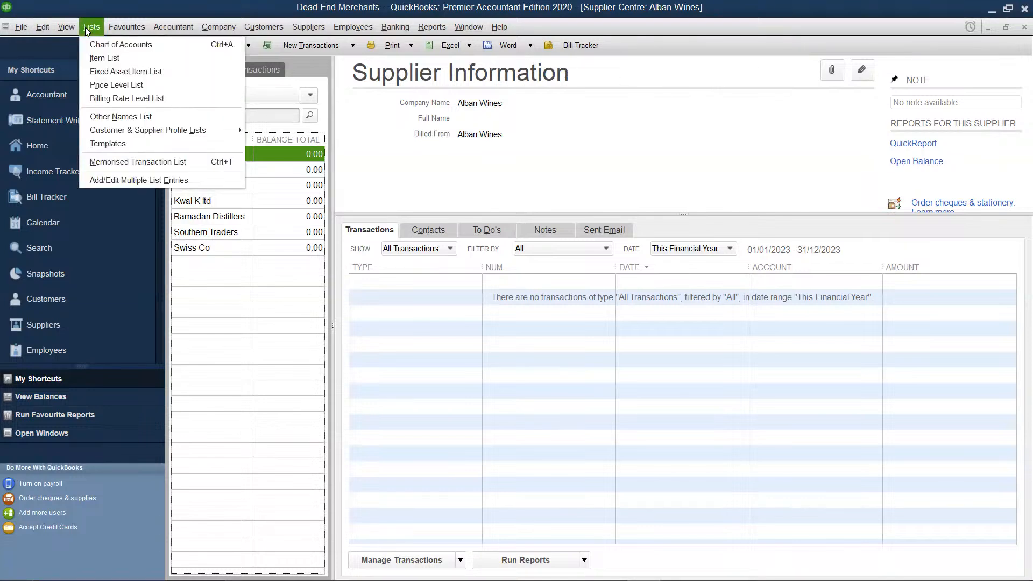
{"action": "left_click", "coordinate": [110, 59]}
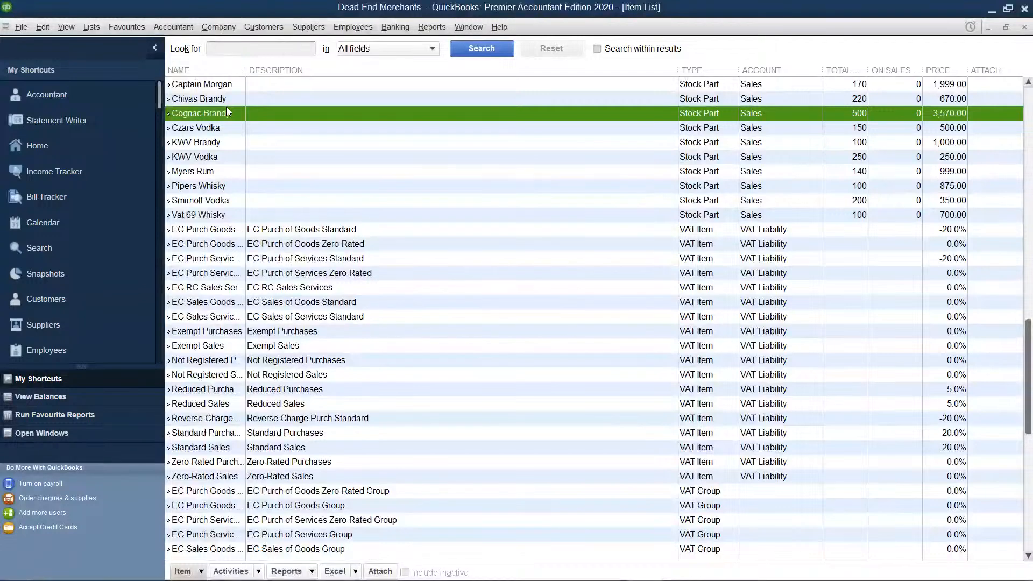
{"action": "scroll", "coordinate": [226, 107], "scroll_direction": "up", "scroll_amount": 1}
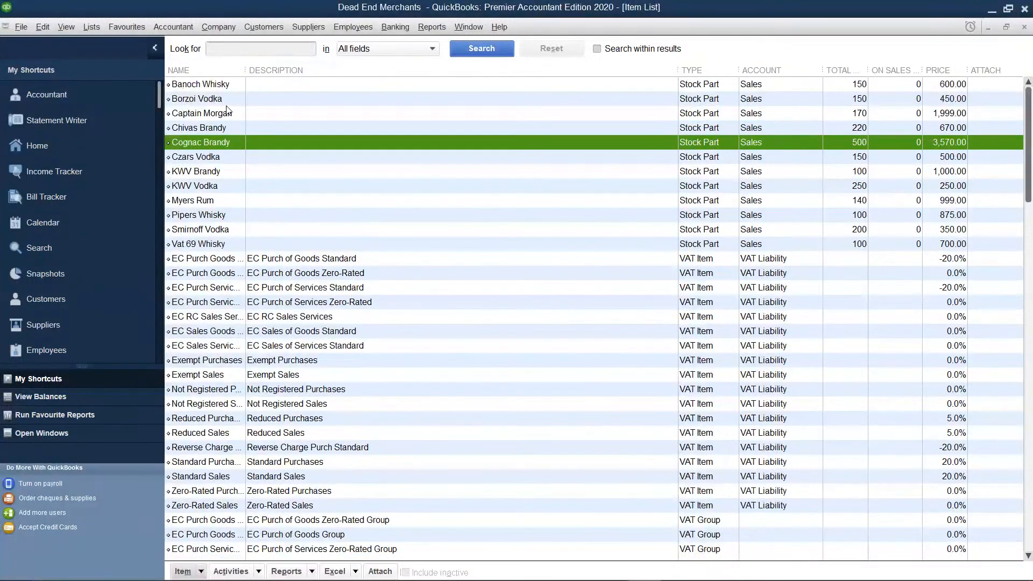
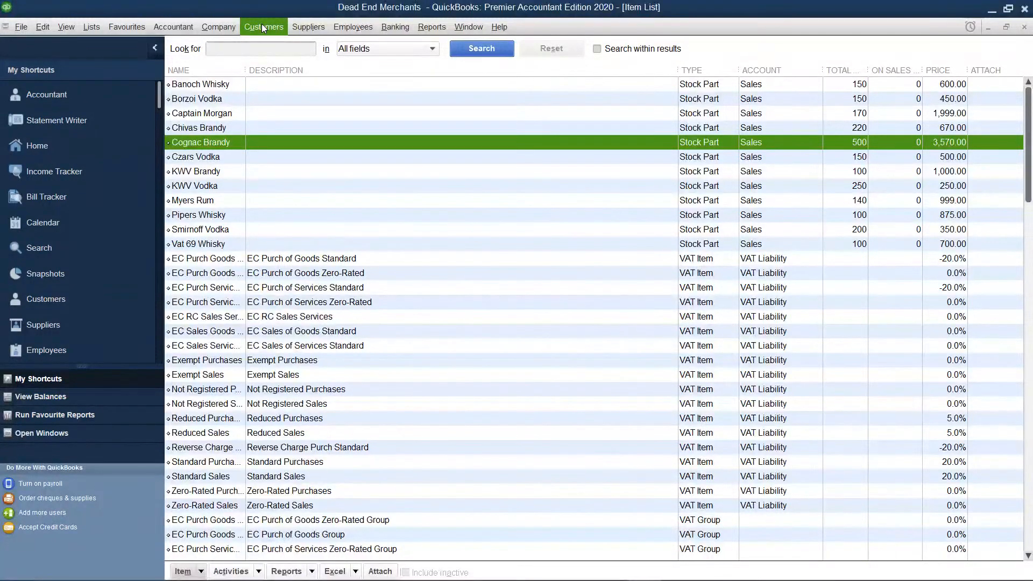
- Try to change the stock part Cognac Brandy's sales price to 3,600, applying a price adjustment of 0.00 based on Current Price
{"action": "left_click", "coordinate": [262, 27]}
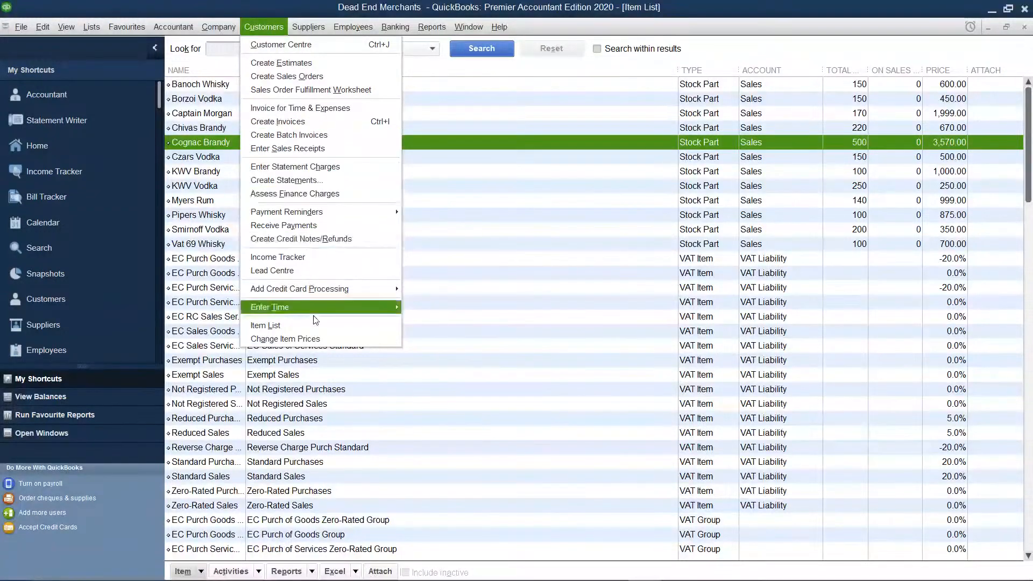
{"action": "left_click", "coordinate": [315, 334]}
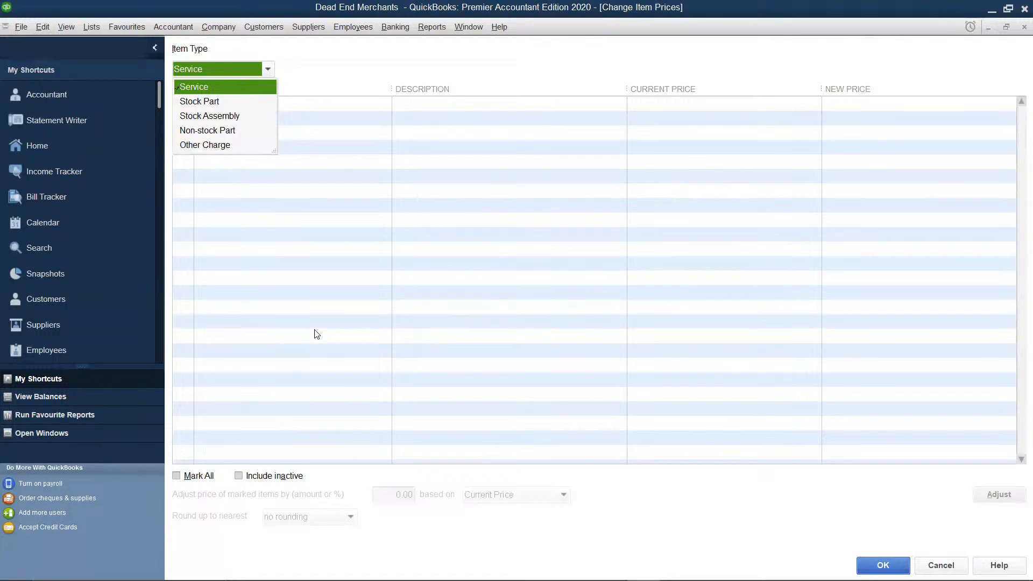
{"action": "left_click", "coordinate": [239, 102]}
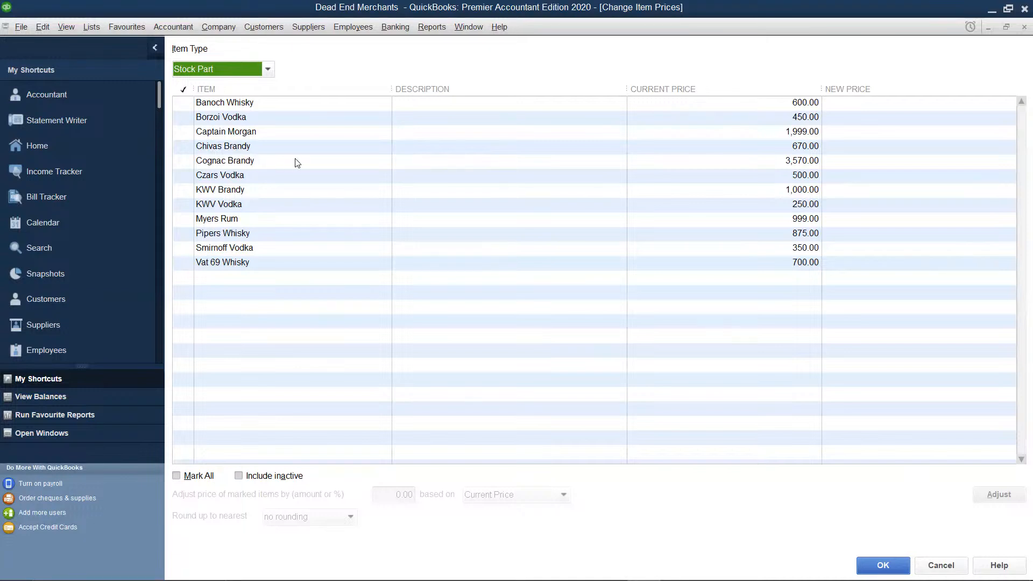
{"action": "left_click", "coordinate": [185, 160]}
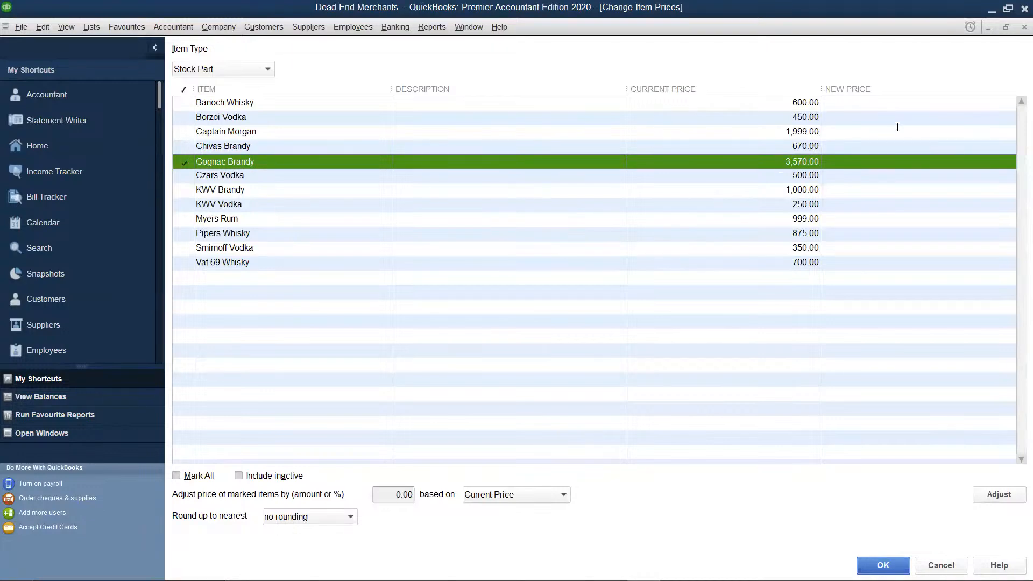
{"action": "left_click", "coordinate": [882, 159]}
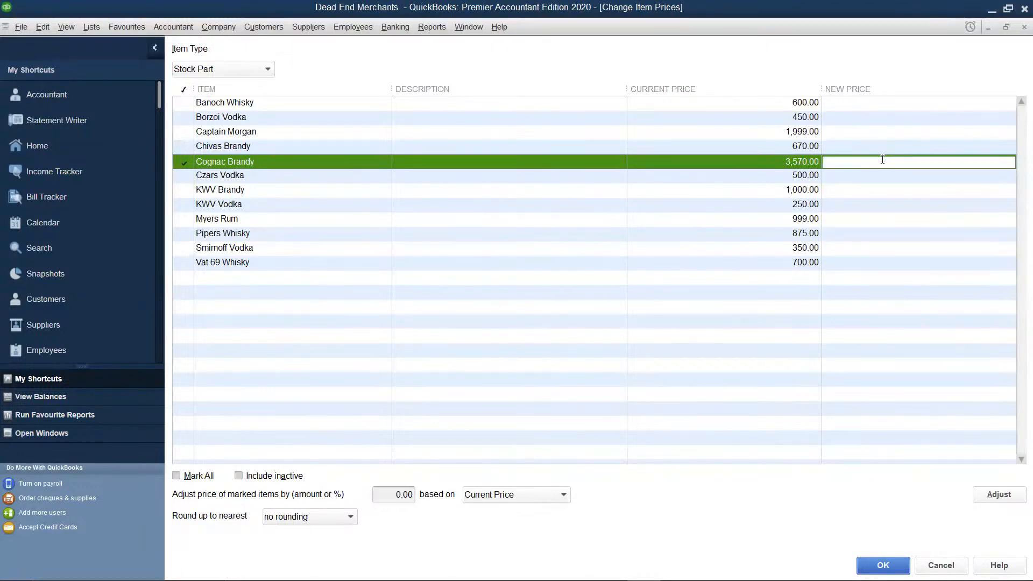
{"action": "type", "text": "3600"}
{"action": "left_click", "coordinate": [877, 564]}
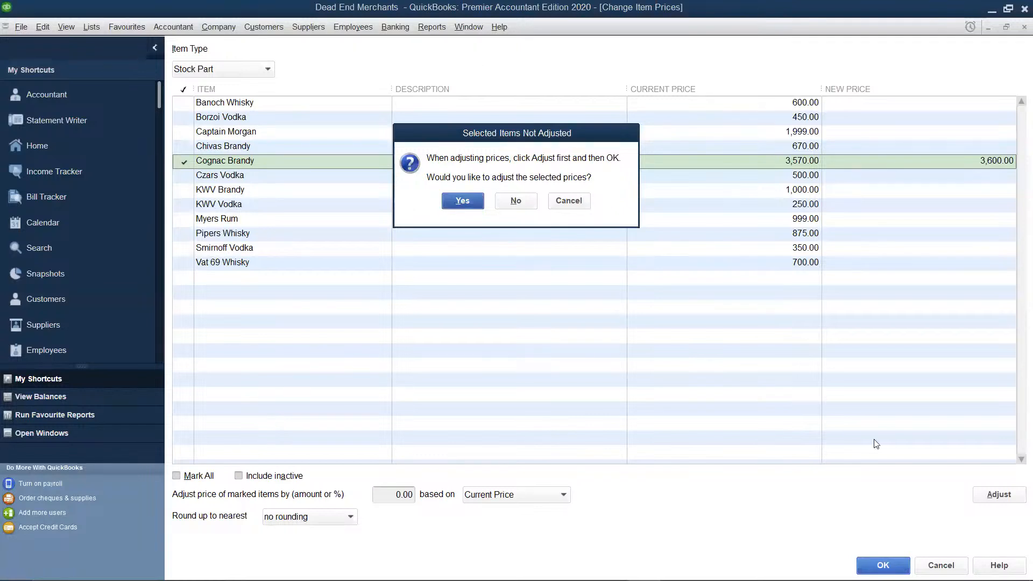
{"action": "left_click", "coordinate": [575, 202]}
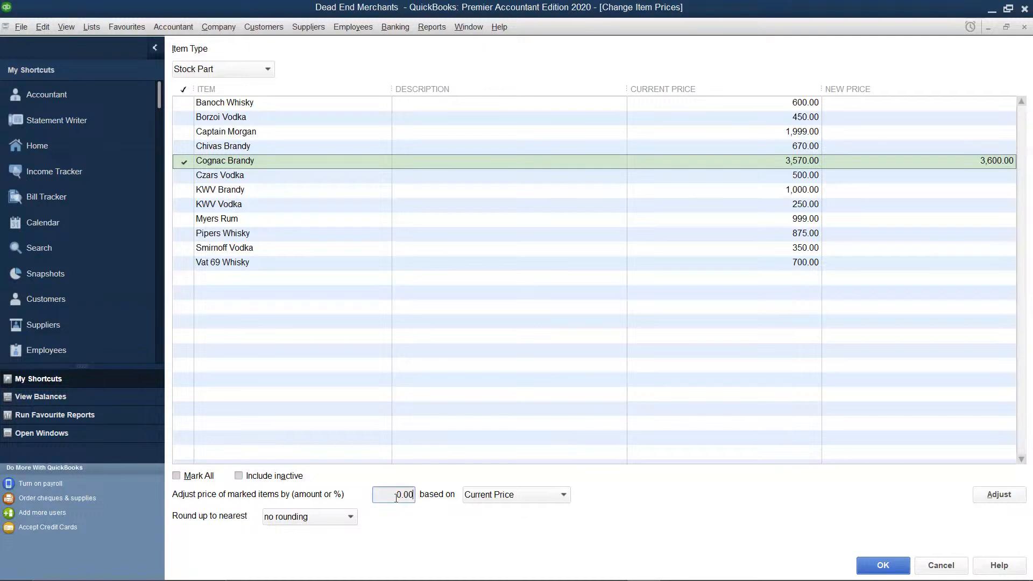
{"action": "left_click", "coordinate": [1010, 496]}
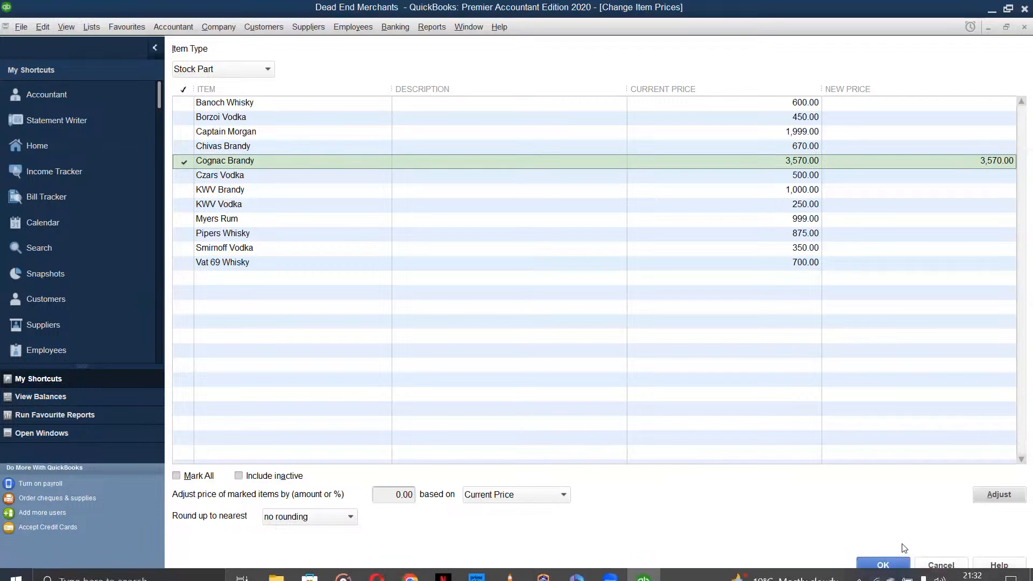
{"action": "left_click", "coordinate": [893, 563]}
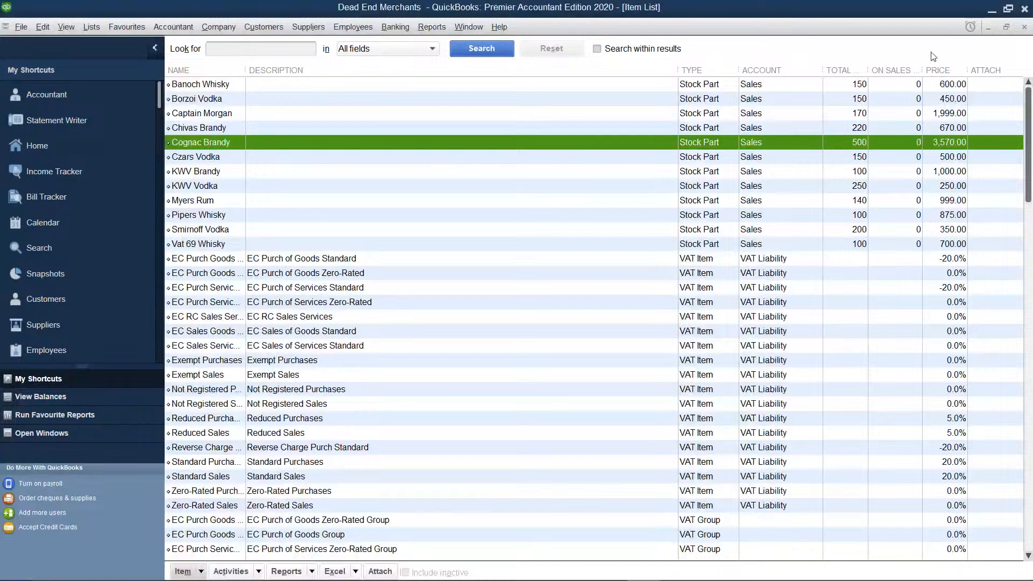
- Start another item price change for stock parts, marking Cognac Brandy and entering 3600 as its new price
{"action": "left_click", "coordinate": [251, 23]}
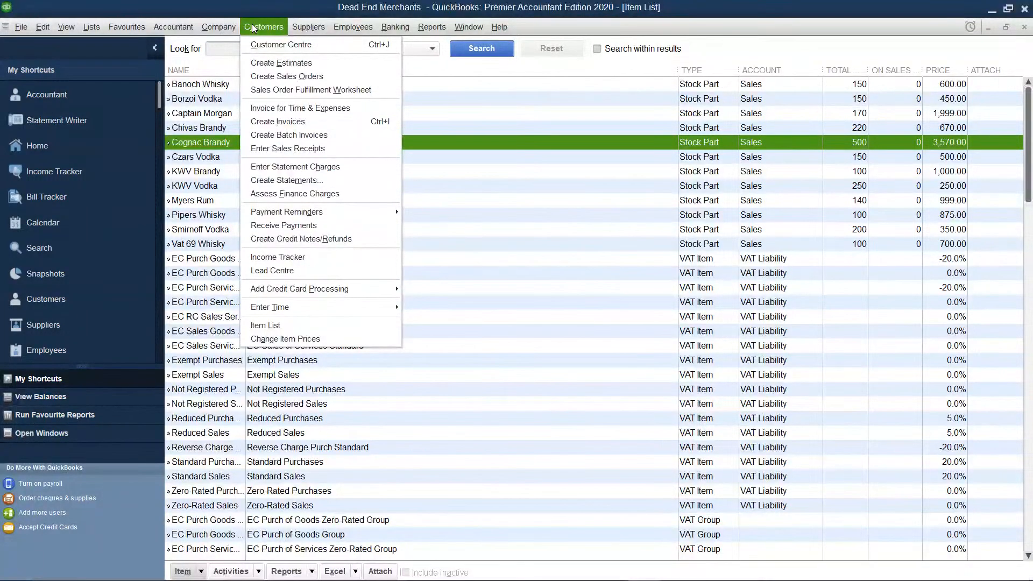
{"action": "left_click", "coordinate": [297, 336]}
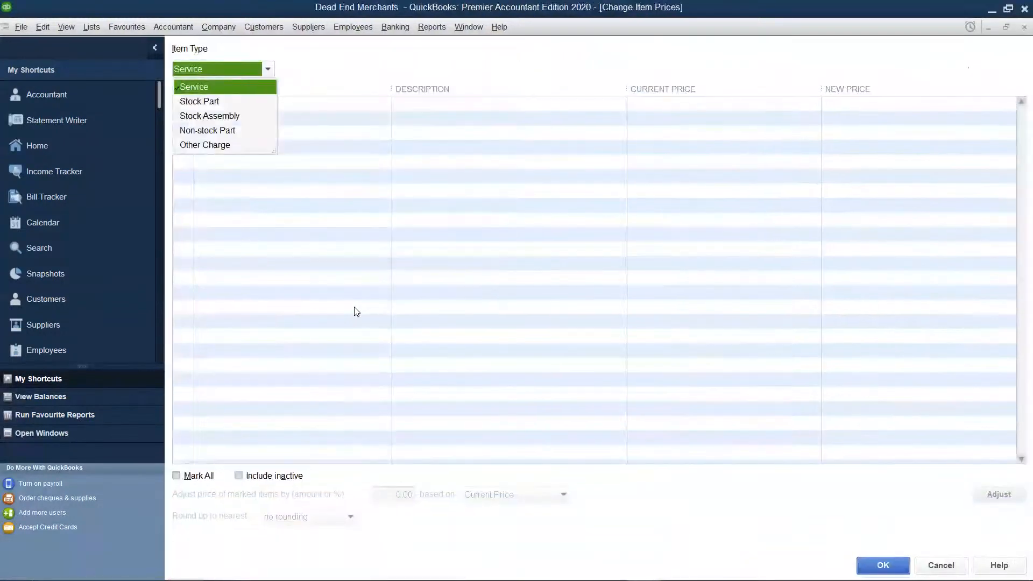
{"action": "left_click", "coordinate": [228, 101]}
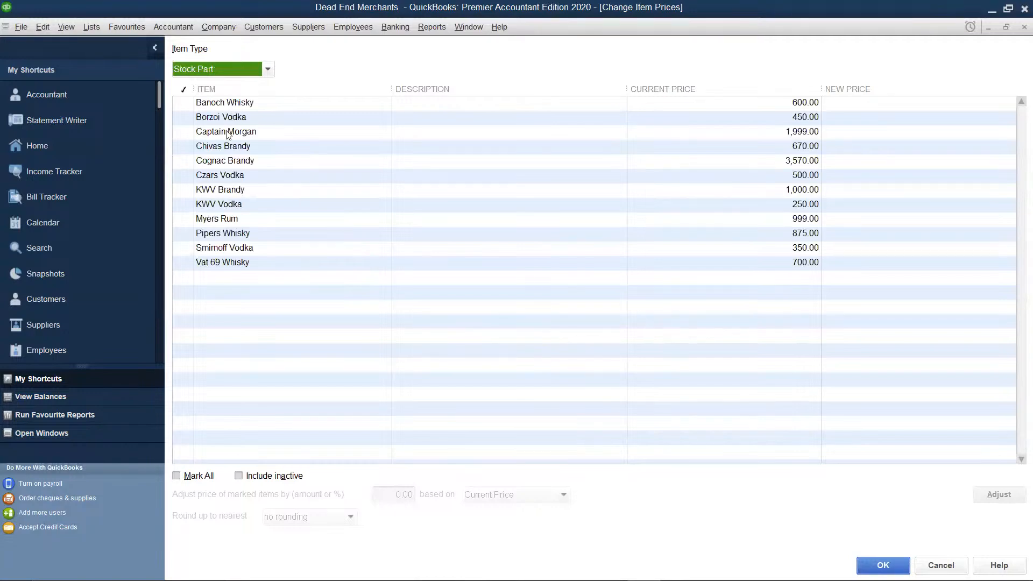
{"action": "left_click", "coordinate": [183, 160]}
{"action": "left_click", "coordinate": [184, 161]}
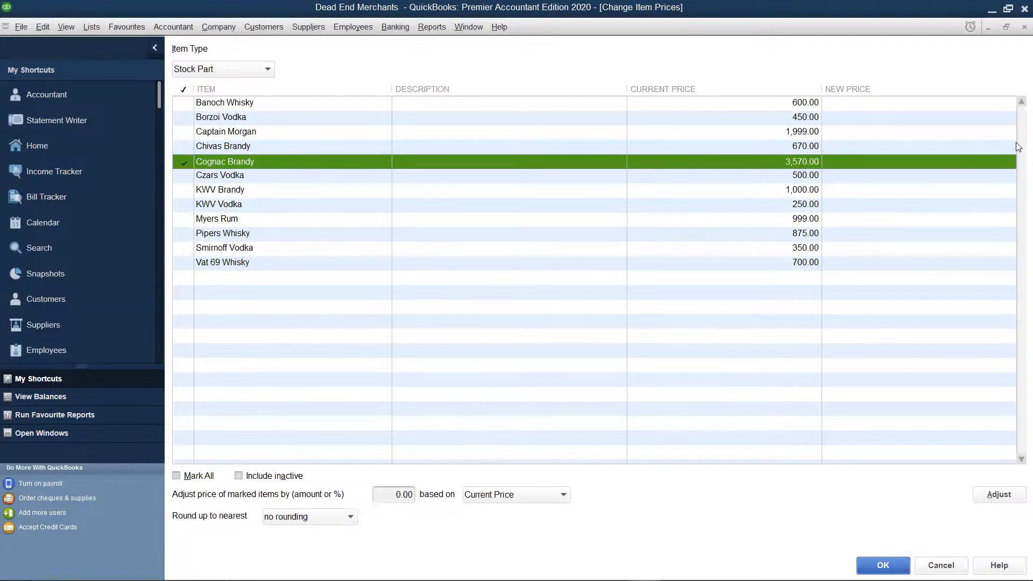
{"action": "left_click", "coordinate": [996, 162]}
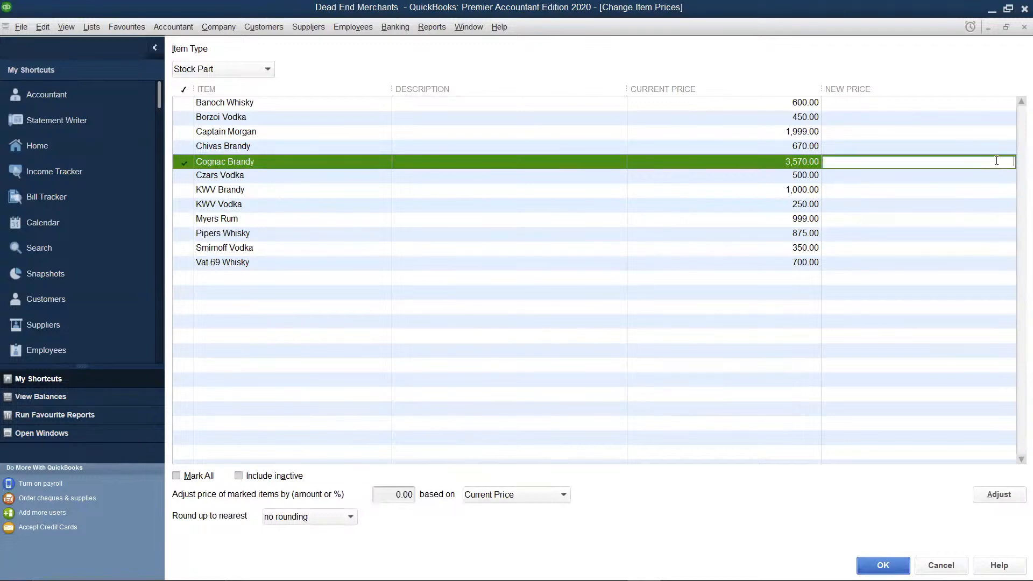
{"action": "type", "text": "3600"}
{"action": "left_click", "coordinate": [578, 7]}
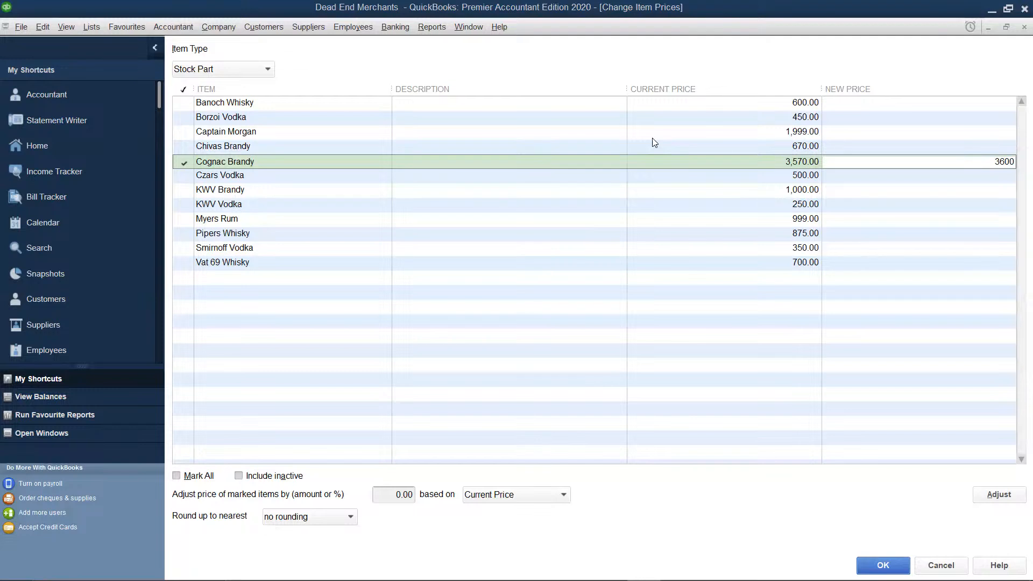
- Adjust the marked Cognac Brandy's price by an amount of 10 based on Current Price, and save the price change
{"action": "left_click", "coordinate": [413, 496]}
{"action": "key", "text": "BackSpace"}
{"action": "key", "text": "BackSpace"}
{"action": "key", "text": "BackSpace"}
{"action": "type", "text": "10"}
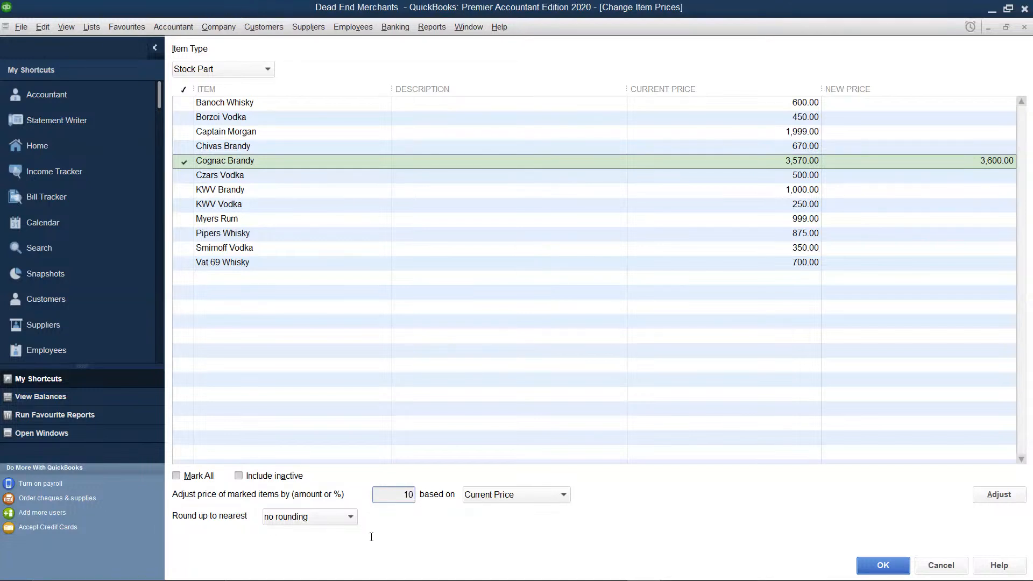
{"action": "left_click", "coordinate": [562, 494]}
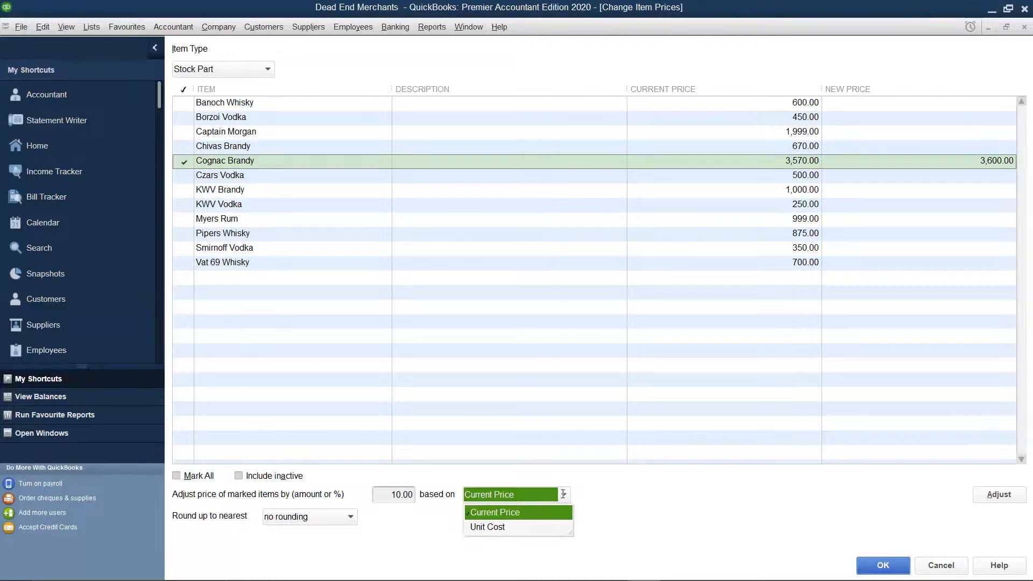
{"action": "left_click", "coordinate": [559, 514]}
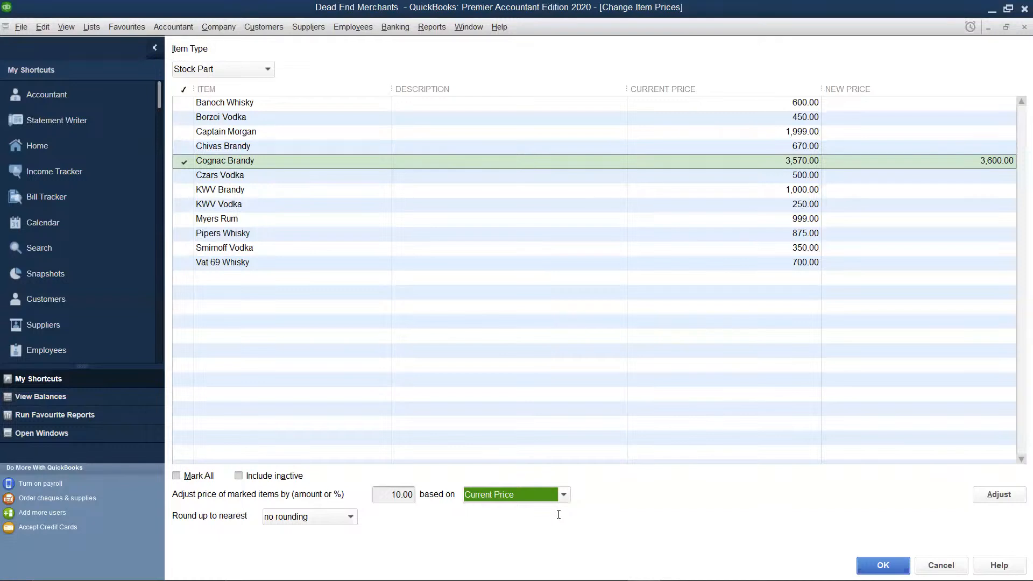
{"action": "left_click", "coordinate": [986, 494]}
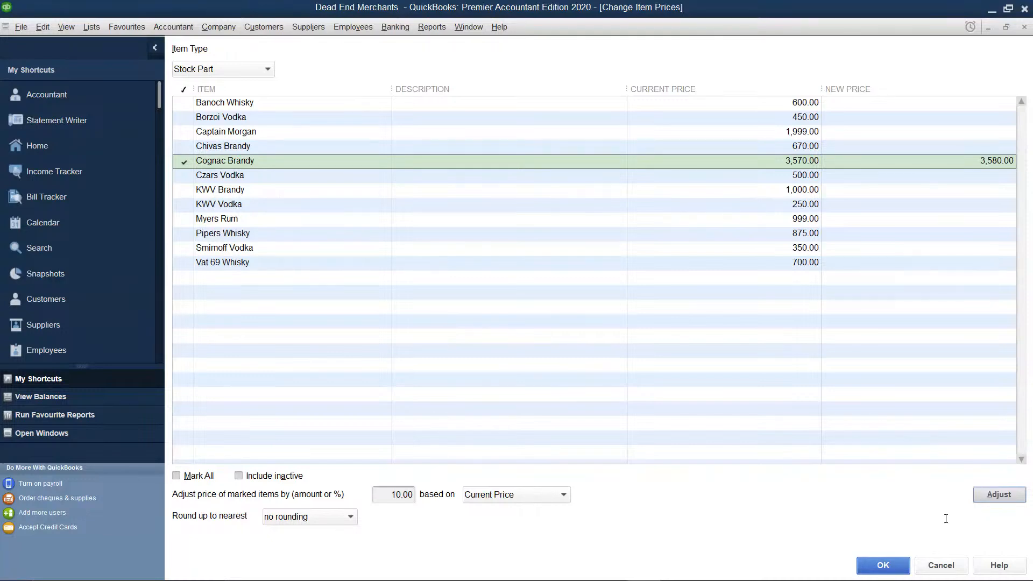
{"action": "left_click", "coordinate": [878, 564]}
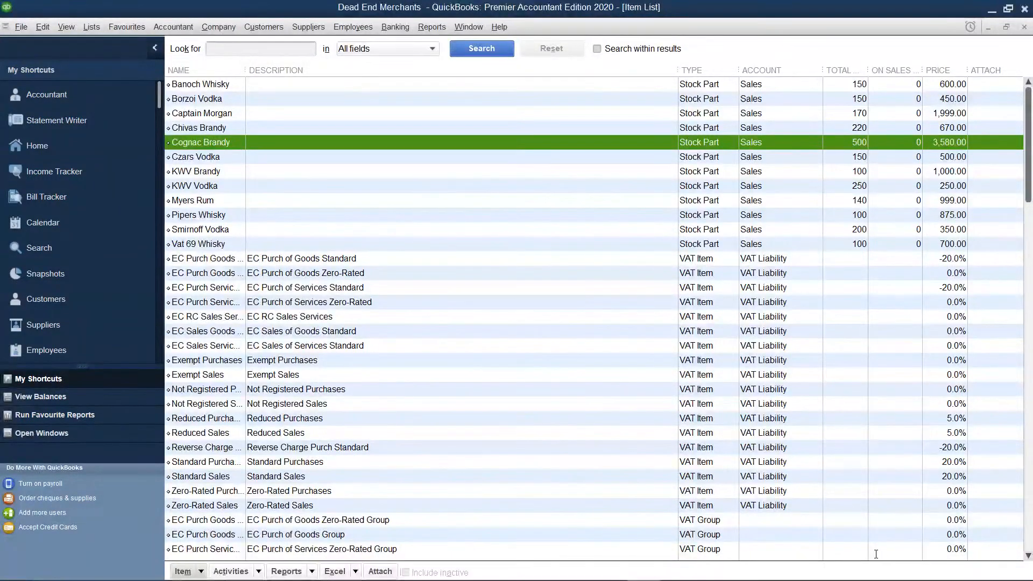
{"action": "mouse_move", "coordinate": [874, 578]}
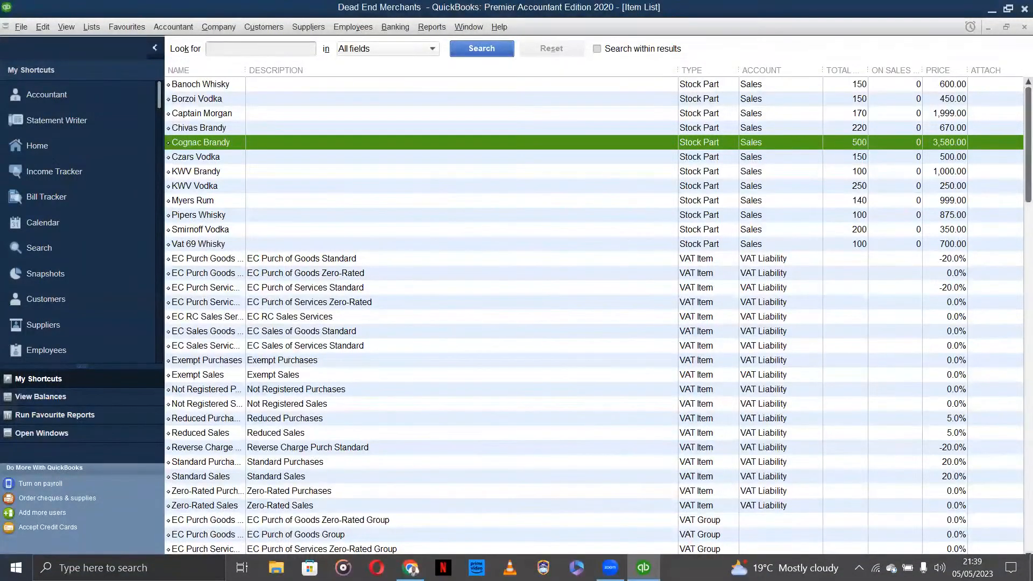
{"action": "key", "text": "XF86AudioLowerVolume"}
{"action": "key", "text": "XF86AudioLowerVolume"}
{"action": "key", "text": "XF86AudioLowerVolume"}
{"action": "key", "text": "XF86AudioLowerVolume"}
{"action": "key", "text": "XF86AudioLowerVolume"}
{"action": "left_click", "coordinate": [42, 26]}
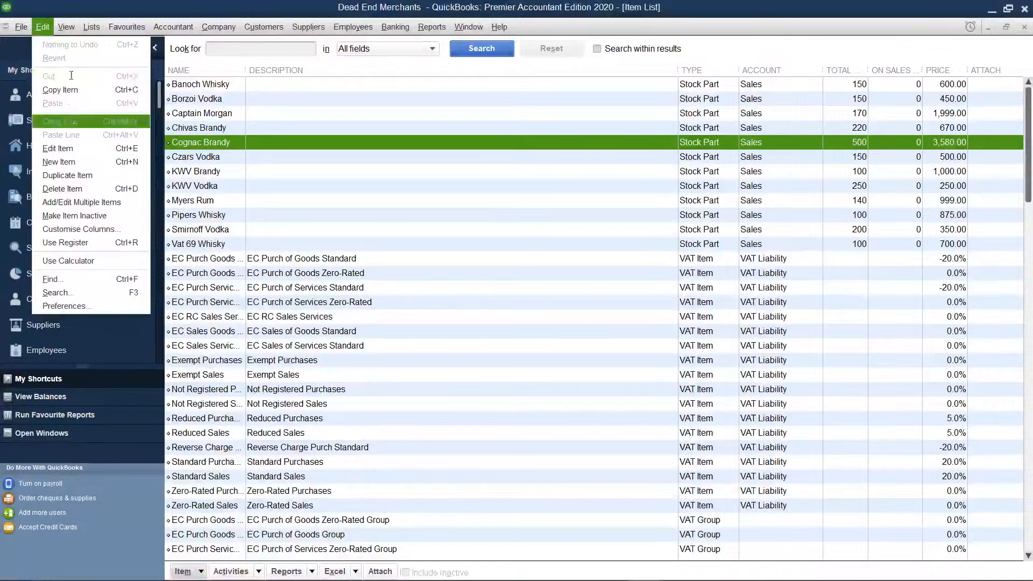
{"action": "left_click", "coordinate": [43, 26]}
- Start a new company file using Express Start and enter Sea Ways as the company name
{"action": "left_click", "coordinate": [23, 23]}
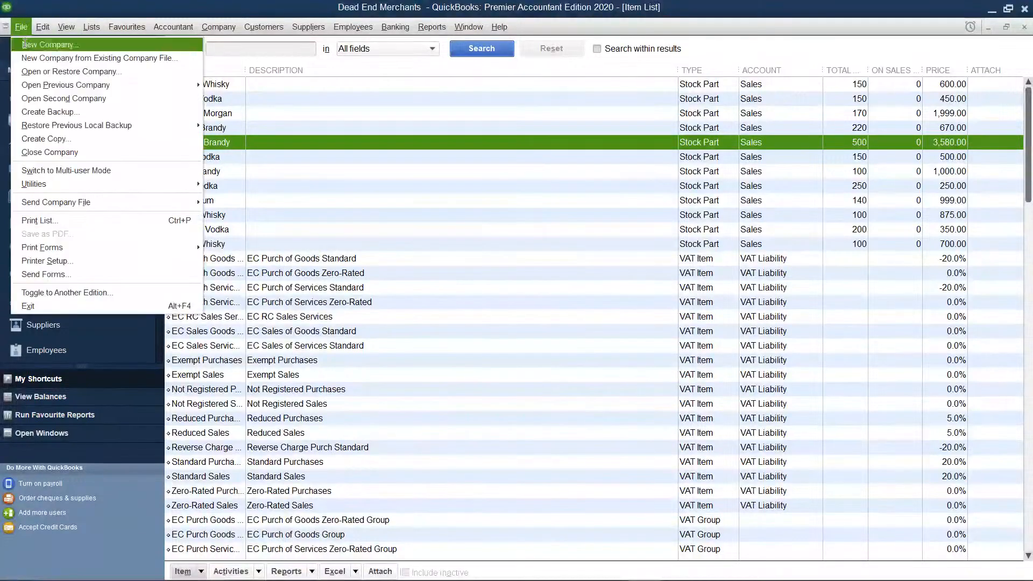
{"action": "left_click", "coordinate": [25, 47]}
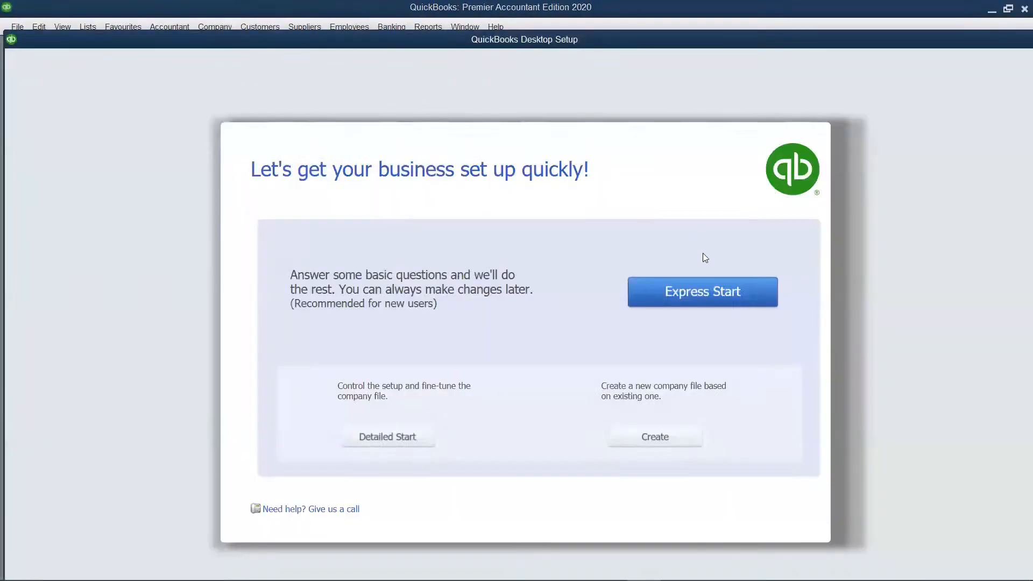
{"action": "left_click", "coordinate": [703, 285]}
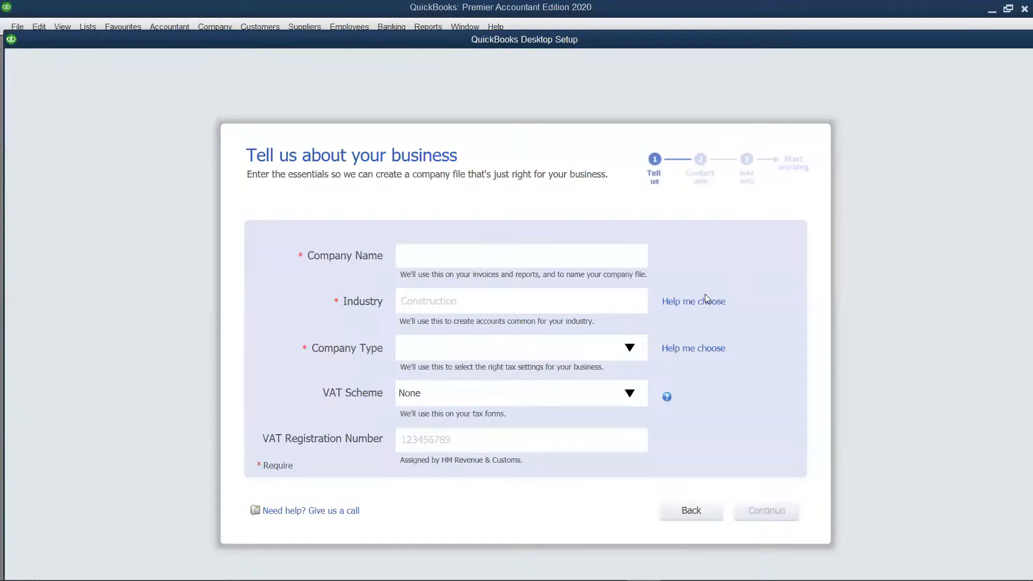
{"action": "type", "text": "Sea Way"}
{"action": "type", "text": "s"}
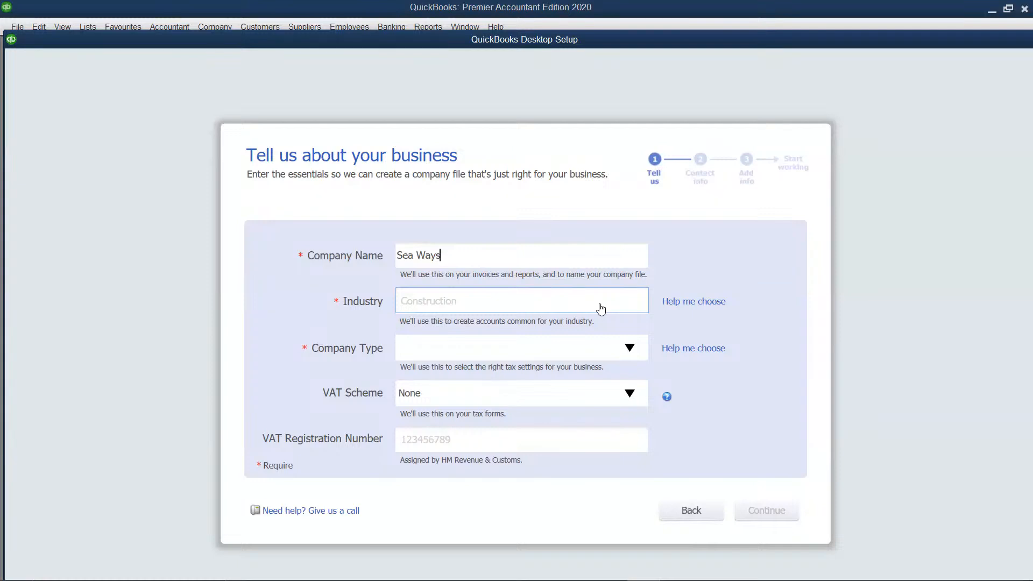
- Set the industry to General Product-based Business and the company type to Company - Limited liability or unlimited
{"action": "left_click", "coordinate": [702, 303]}
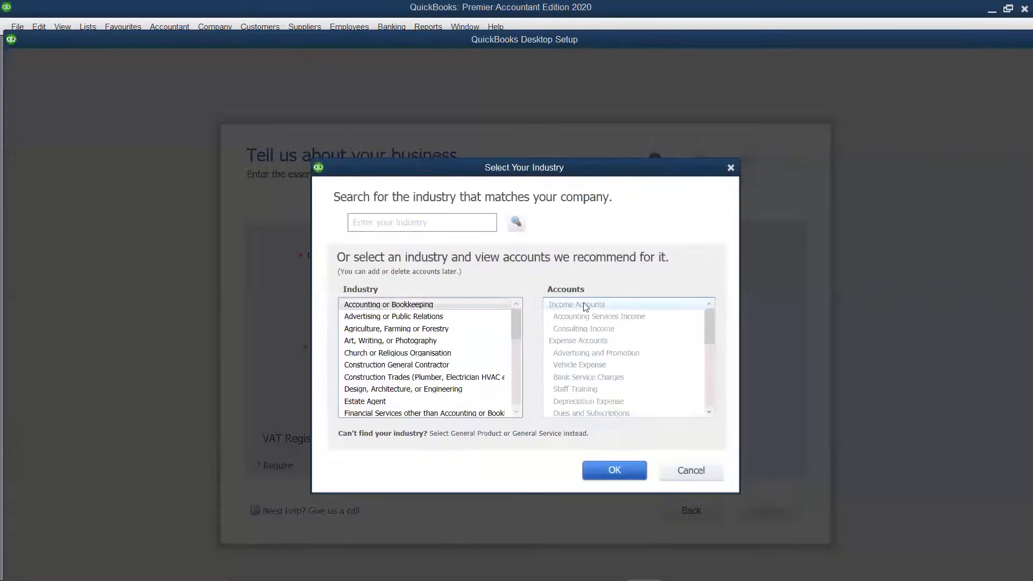
{"action": "scroll", "coordinate": [421, 377], "scroll_direction": "down", "scroll_amount": 6}
{"action": "left_click", "coordinate": [421, 379]}
{"action": "left_click", "coordinate": [611, 470]}
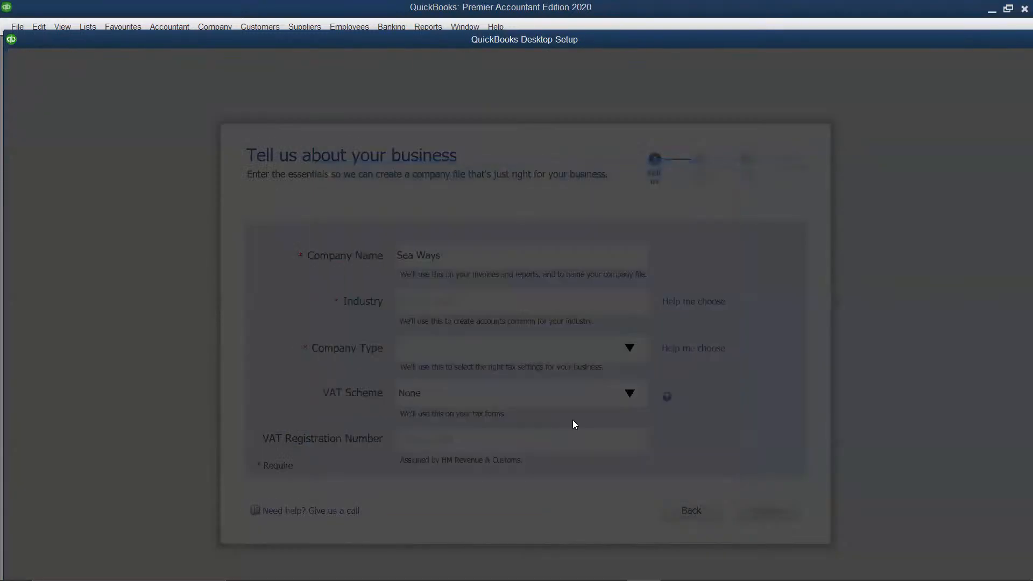
{"action": "left_click", "coordinate": [621, 356]}
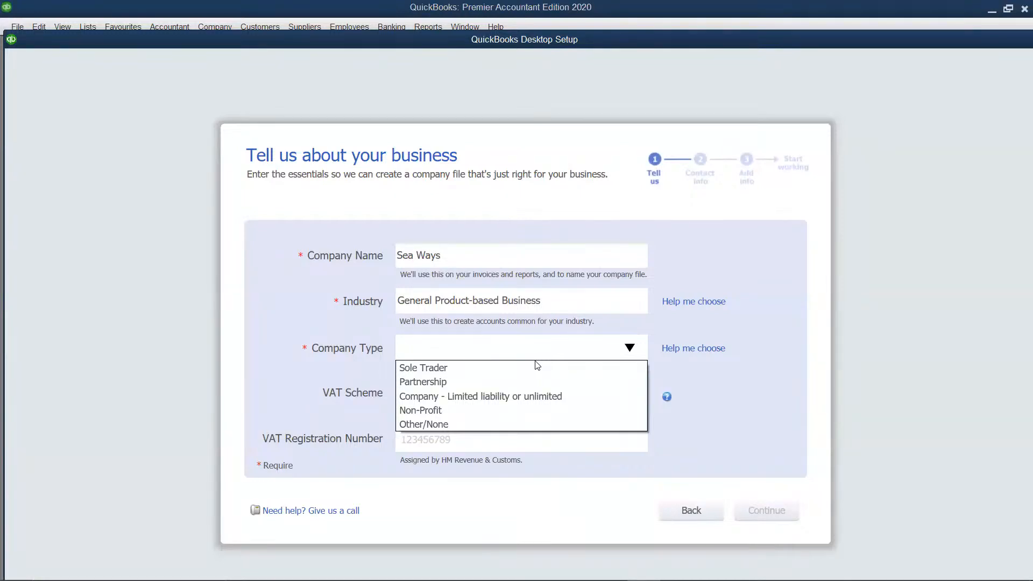
{"action": "left_click", "coordinate": [519, 396]}
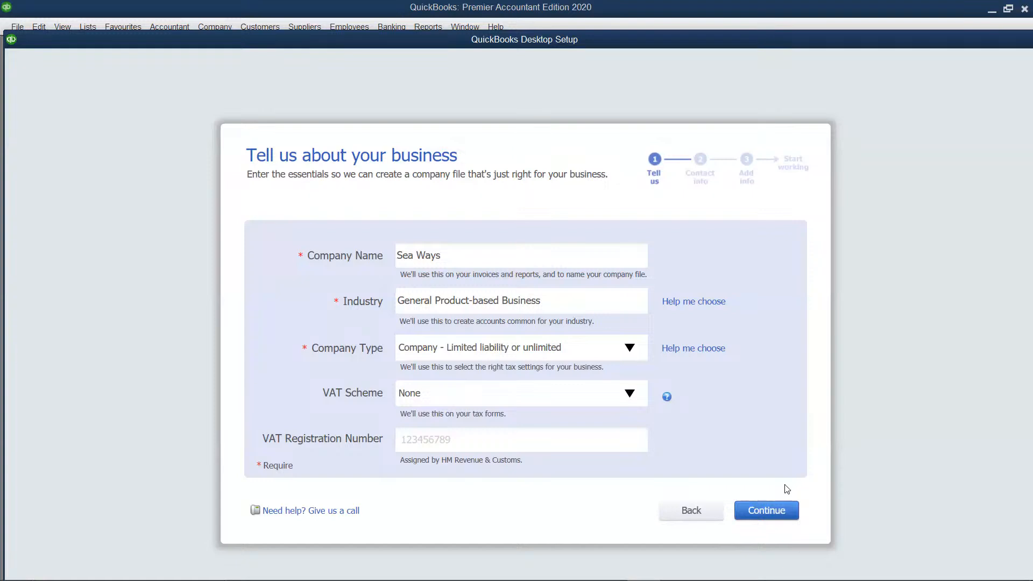
- Create the Sea Ways company file without adding contact details, and start working in it
{"action": "left_click", "coordinate": [784, 514]}
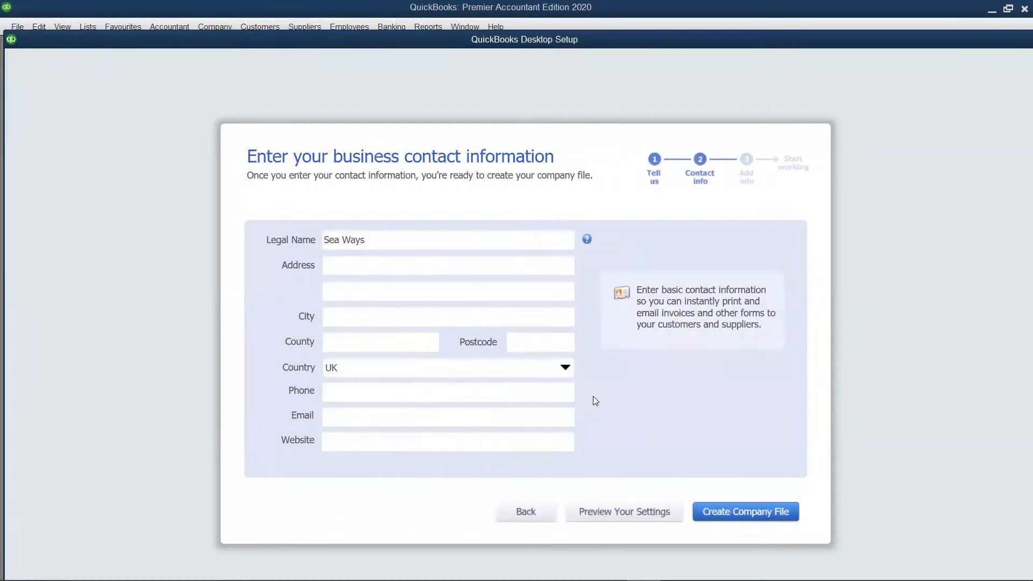
{"action": "left_click", "coordinate": [737, 515]}
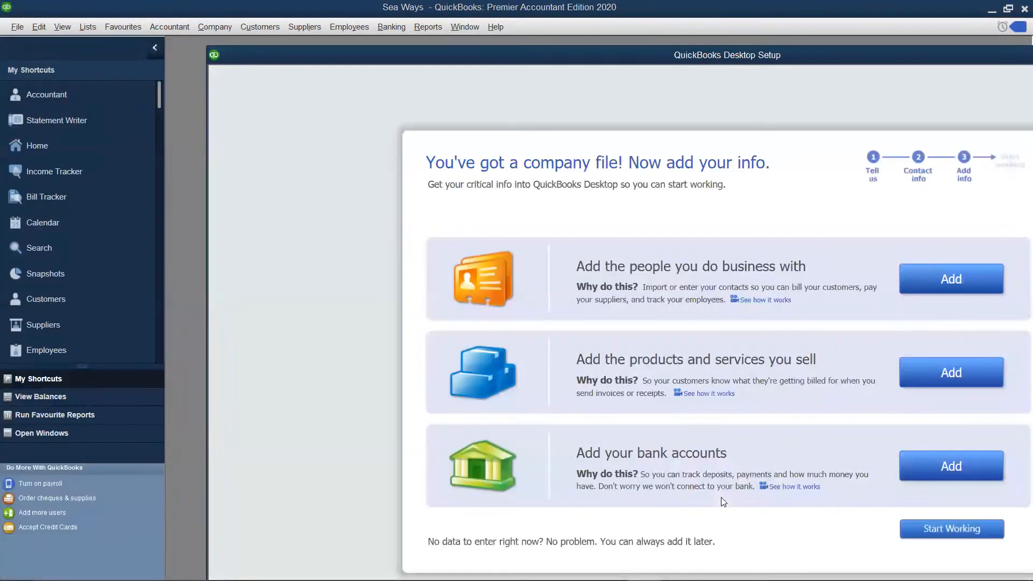
{"action": "left_click", "coordinate": [926, 529]}
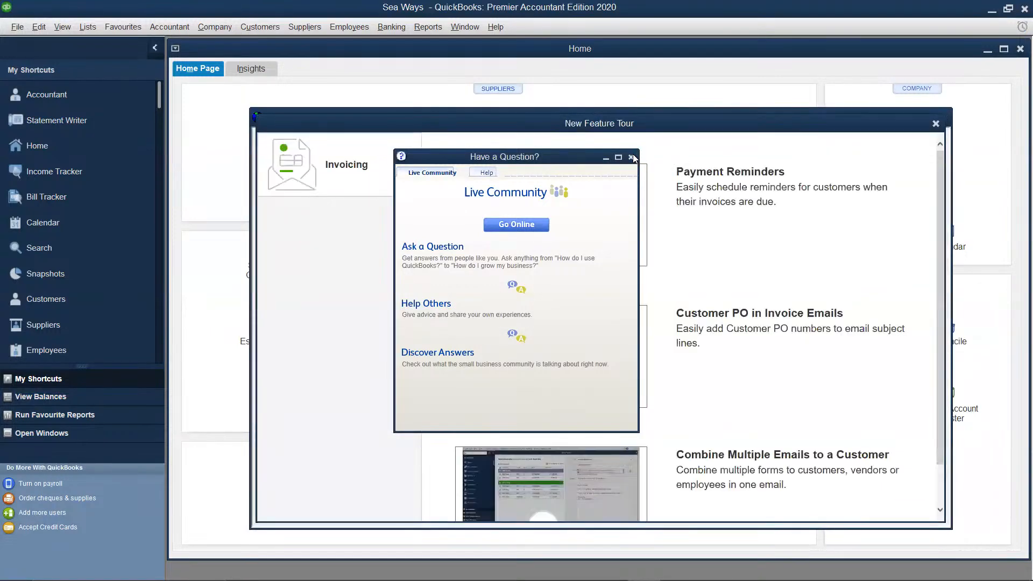
- Close the Have a Question, New Feature Tour and Home windows to clear the Sea Ways workspace
{"action": "left_click", "coordinate": [632, 157]}
{"action": "left_click", "coordinate": [936, 124]}
{"action": "left_click", "coordinate": [942, 119]}
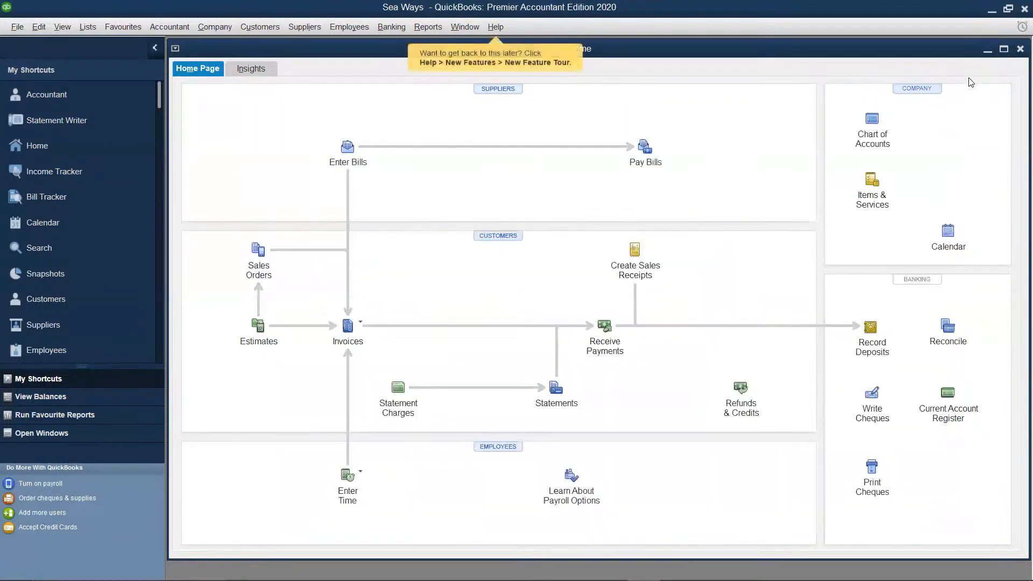
{"action": "left_click", "coordinate": [1015, 49]}
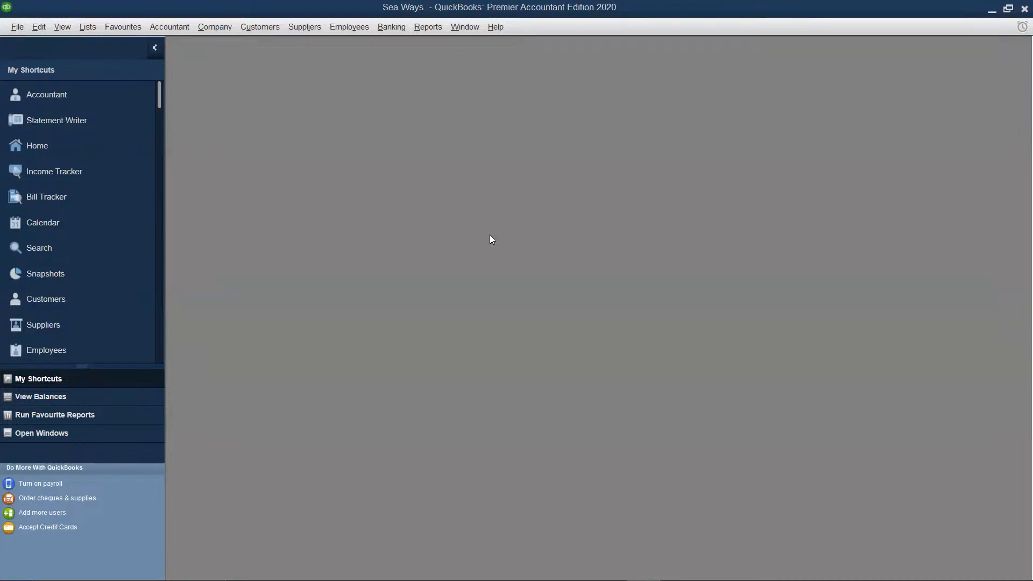
{"action": "key", "text": "XF86AudioRaiseVolume"}
{"action": "key", "text": "XF86AudioRaiseVolume"}
{"action": "key", "text": "XF86AudioRaiseVolume"}
{"action": "key", "text": "XF86AudioRaiseVolume"}
{"action": "key", "text": "XF86AudioRaiseVolume"}
{"action": "key", "text": "XF86AudioRaiseVolume"}
{"action": "key", "text": "XF86AudioRaiseVolume"}
{"action": "key", "text": "XF86AudioRaiseVolume"}
{"action": "key", "text": "XF86AudioRaiseVolume"}
{"action": "key", "text": "XF86AudioRaiseVolume"}
{"action": "key", "text": "XF86AudioRaiseVolume"}
{"action": "key", "text": "XF86AudioRaiseVolume"}
{"action": "key", "text": "XF86AudioRaiseVolume"}
{"action": "key", "text": "XF86AudioRaiseVolume"}
{"action": "key", "text": "XF86AudioRaiseVolume"}
{"action": "key", "text": "XF86AudioRaiseVolume"}
- Open the Fixed Asset Item List at full size and start a new fixed asset item
{"action": "left_click", "coordinate": [90, 27]}
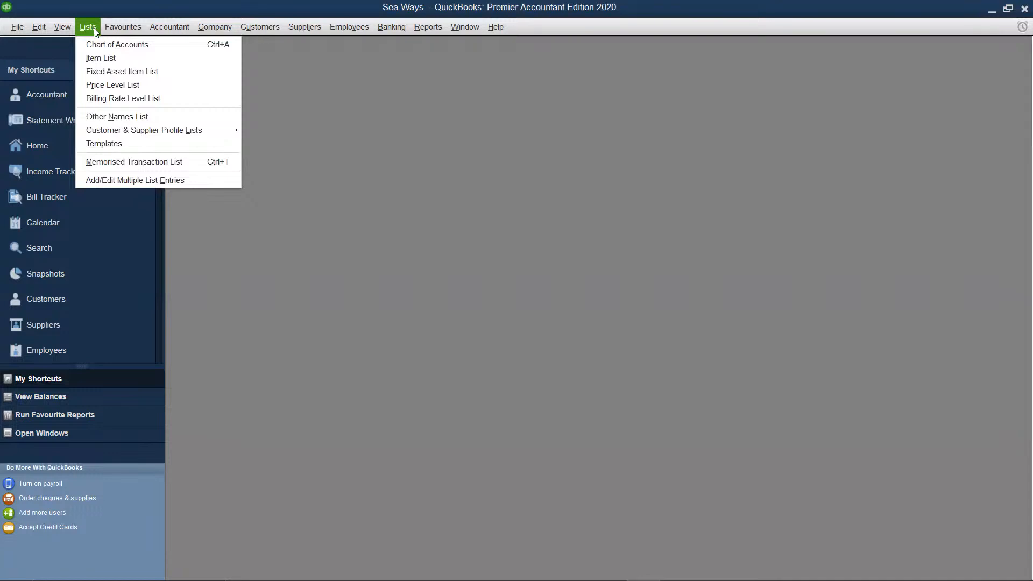
{"action": "left_click", "coordinate": [106, 73]}
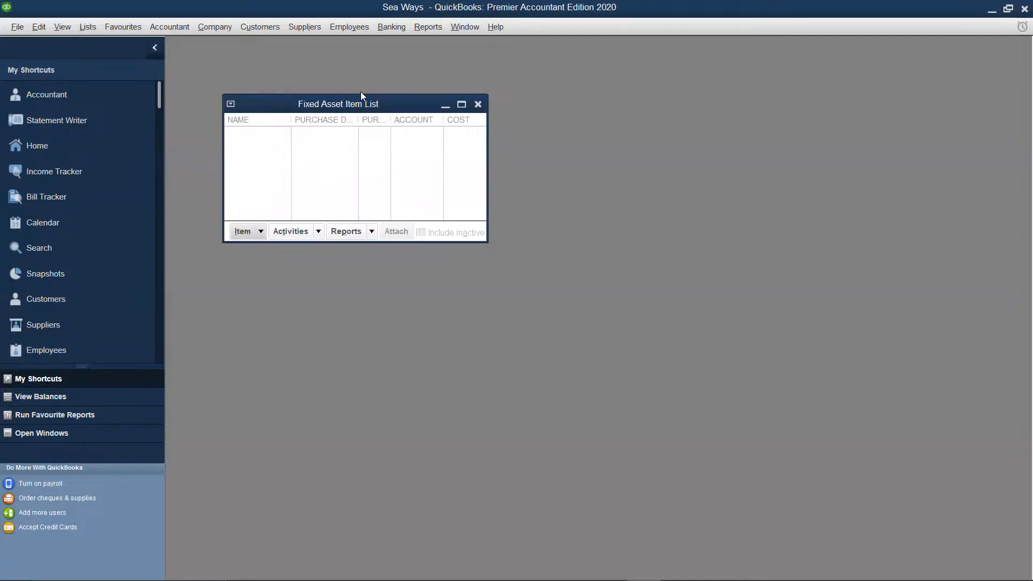
{"action": "left_click", "coordinate": [462, 105]}
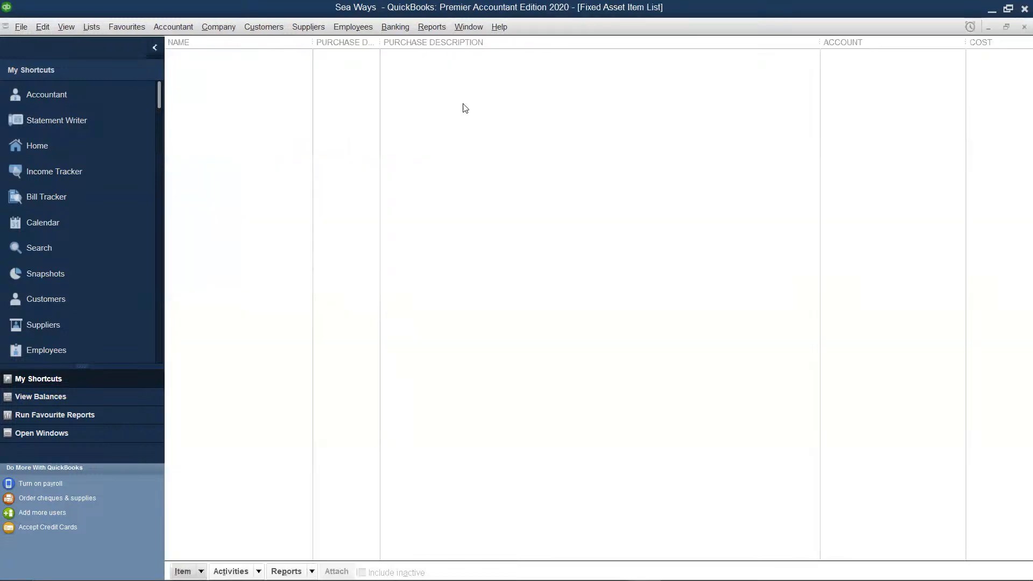
{"action": "right_click", "coordinate": [285, 93]}
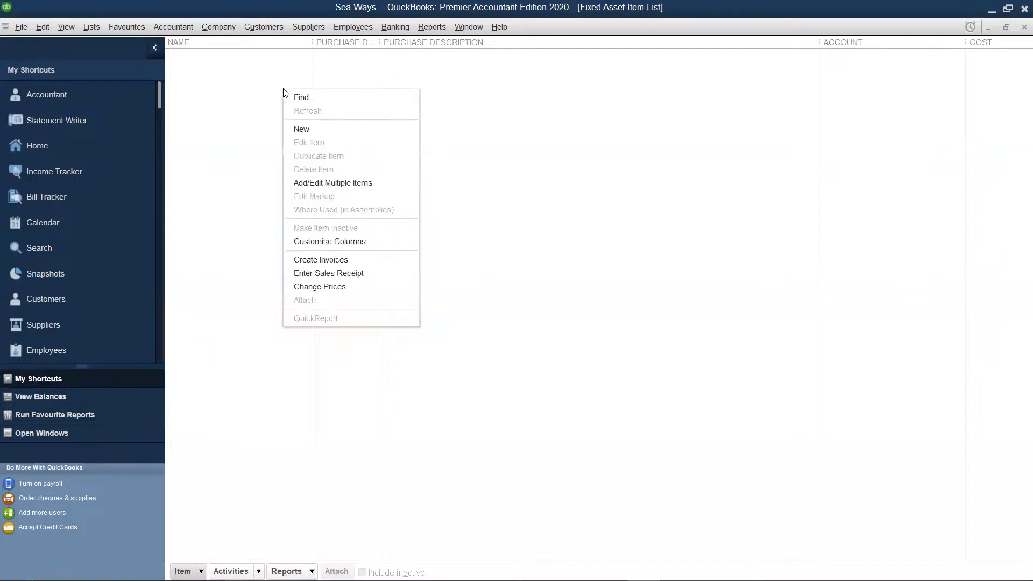
{"action": "left_click", "coordinate": [301, 130]}
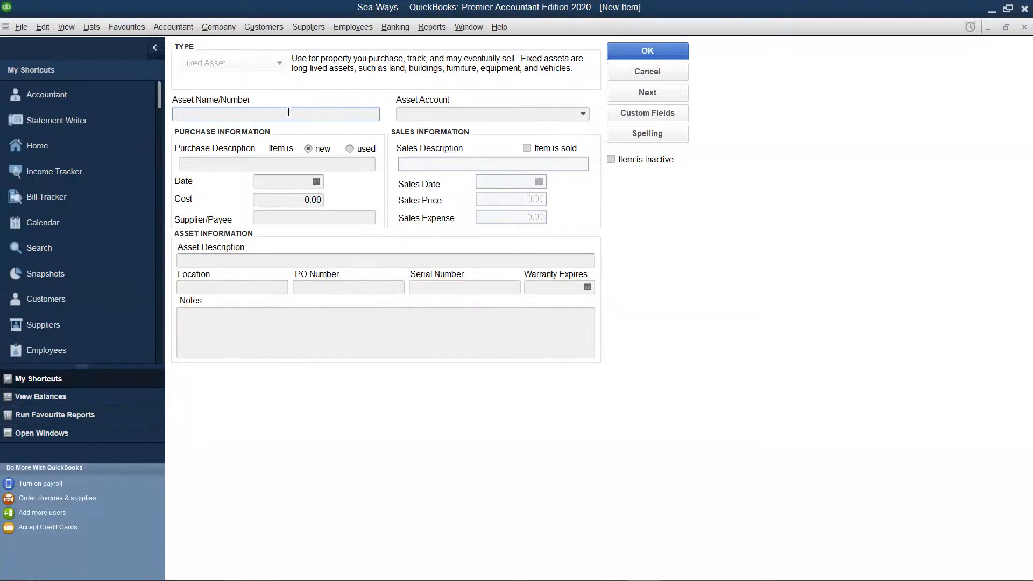
- Name the new fixed asset Kitchen Equipment
{"action": "type", "text": "K"}
{"action": "type", "text": "tchen"}
{"action": "key", "text": "Left"}
{"action": "key", "text": "Left"}
{"action": "type", "text": "i"}
{"action": "key", "text": "Tab"}
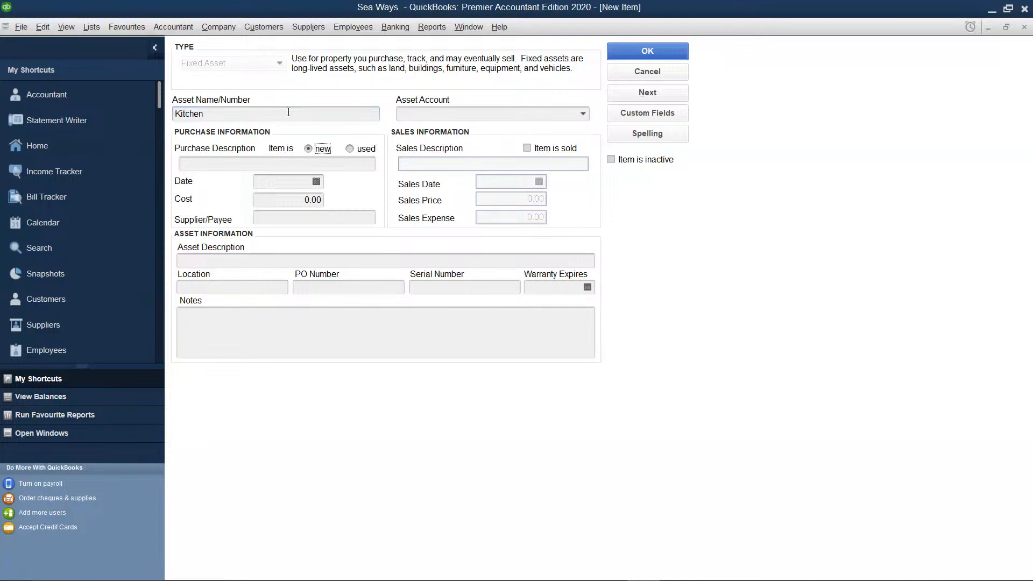
{"action": "left_click", "coordinate": [283, 114]}
{"action": "type", "text": "Equipment"}
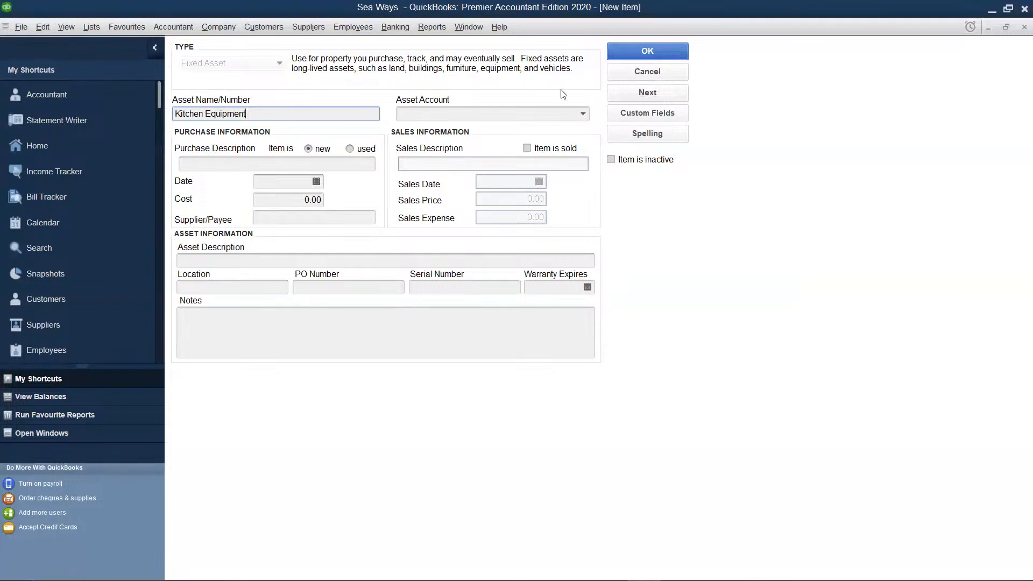
- Look through the available accounts and assign Office Equipment as the asset account for Kitchen Equipment
{"action": "left_click", "coordinate": [584, 116]}
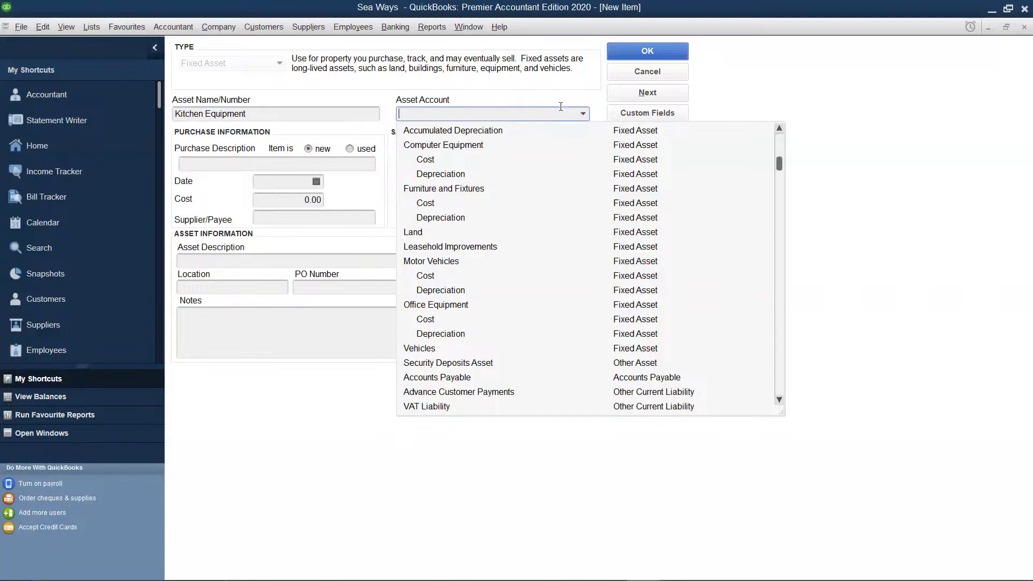
{"action": "scroll", "coordinate": [557, 162], "scroll_direction": "down", "scroll_amount": 1}
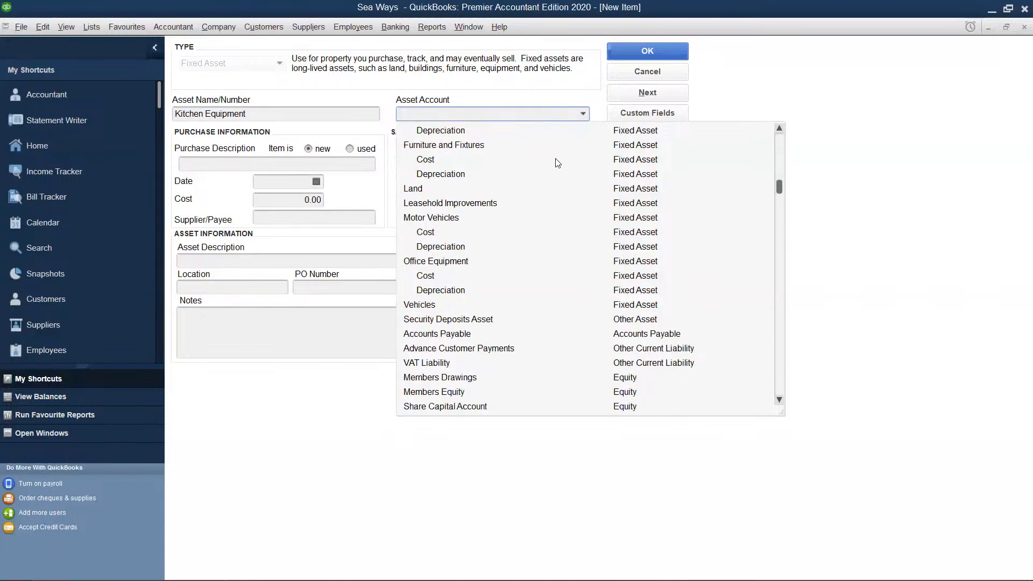
{"action": "scroll", "coordinate": [557, 163], "scroll_direction": "down", "scroll_amount": 2}
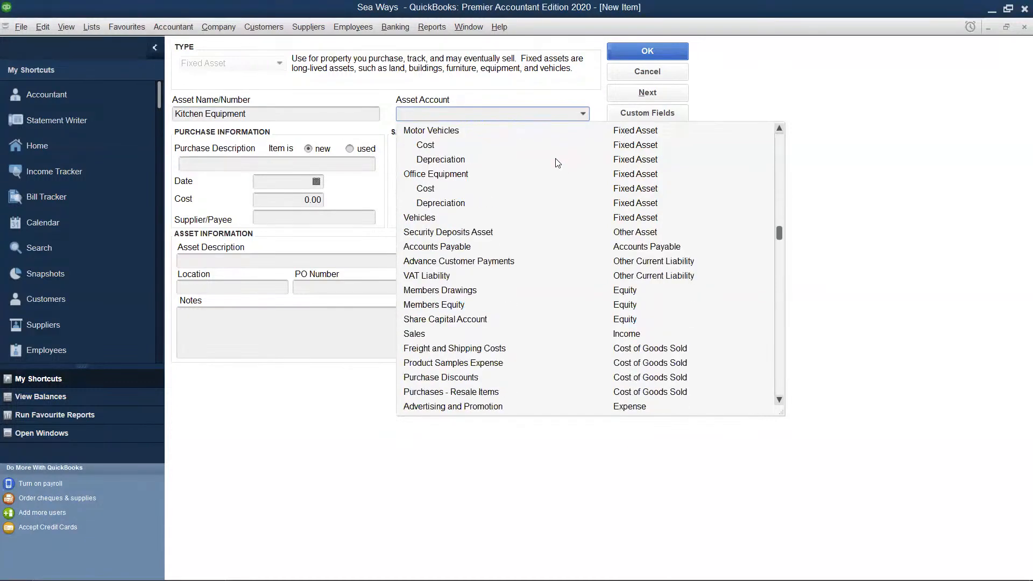
{"action": "scroll", "coordinate": [557, 162], "scroll_direction": "down", "scroll_amount": 2}
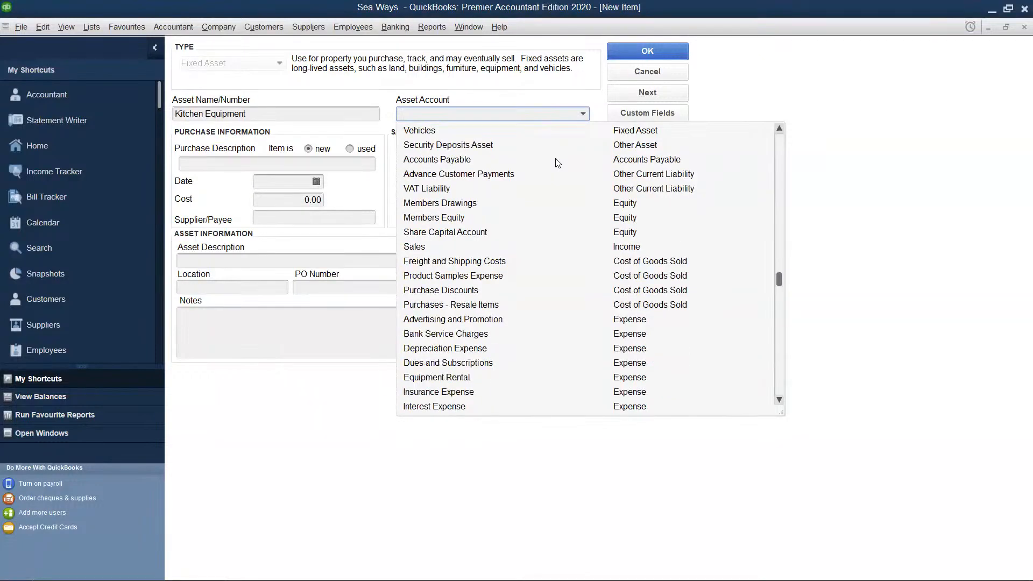
{"action": "scroll", "coordinate": [557, 163], "scroll_direction": "down", "scroll_amount": 3}
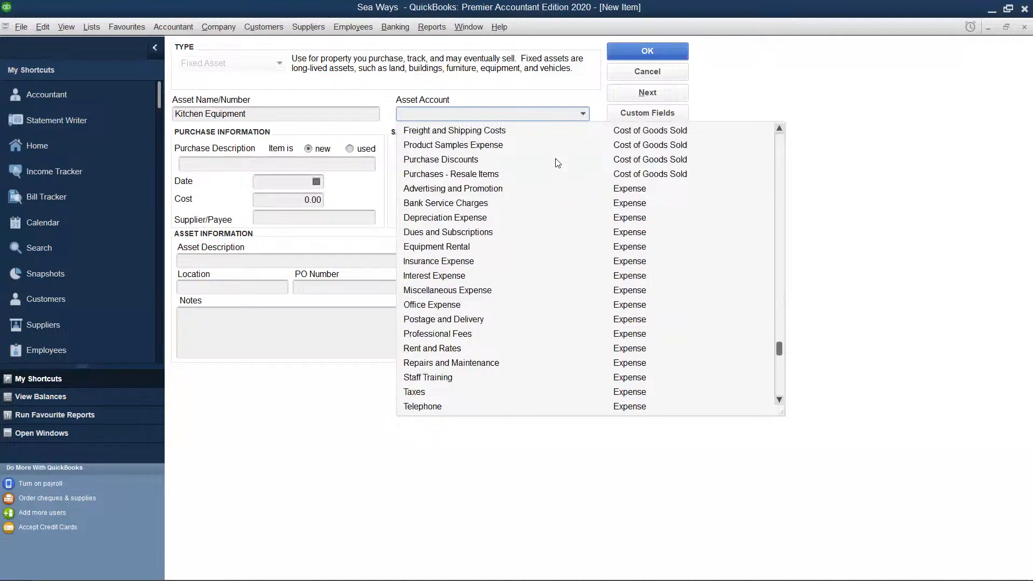
{"action": "scroll", "coordinate": [558, 162], "scroll_direction": "down", "scroll_amount": 2}
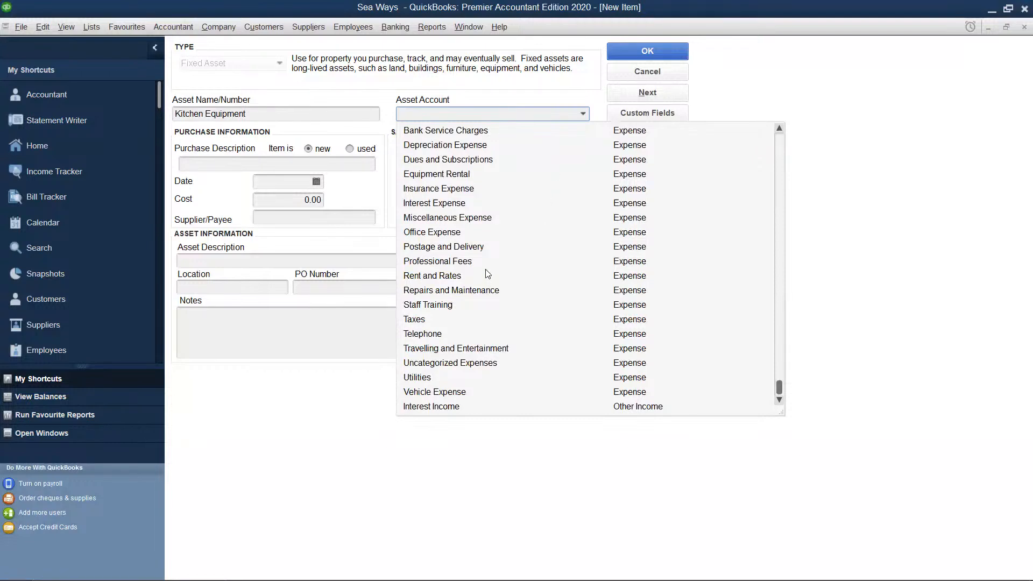
{"action": "scroll", "coordinate": [487, 273], "scroll_direction": "up", "scroll_amount": 1}
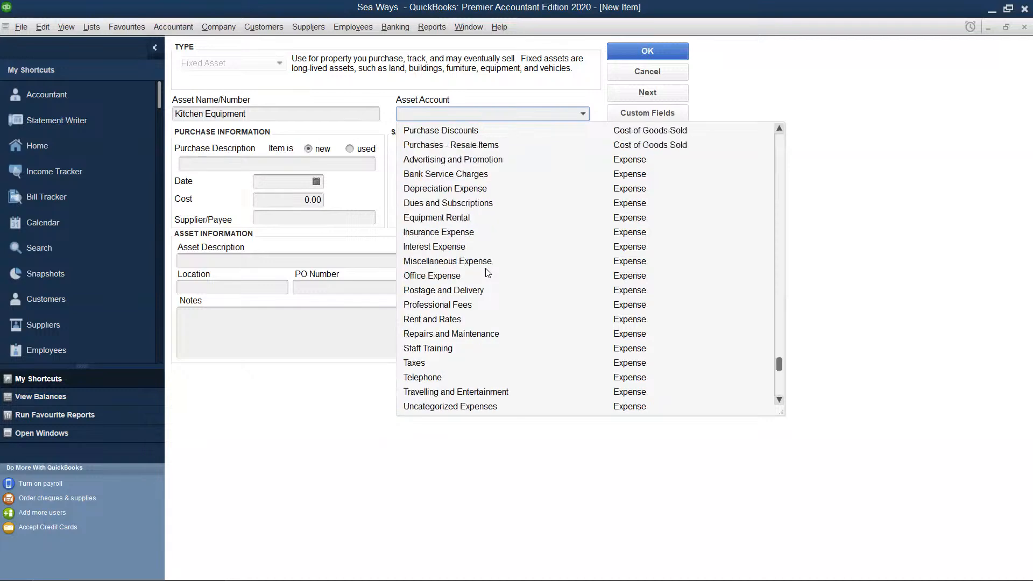
{"action": "scroll", "coordinate": [487, 273], "scroll_direction": "up", "scroll_amount": 1}
{"action": "scroll", "coordinate": [488, 273], "scroll_direction": "up", "scroll_amount": 1}
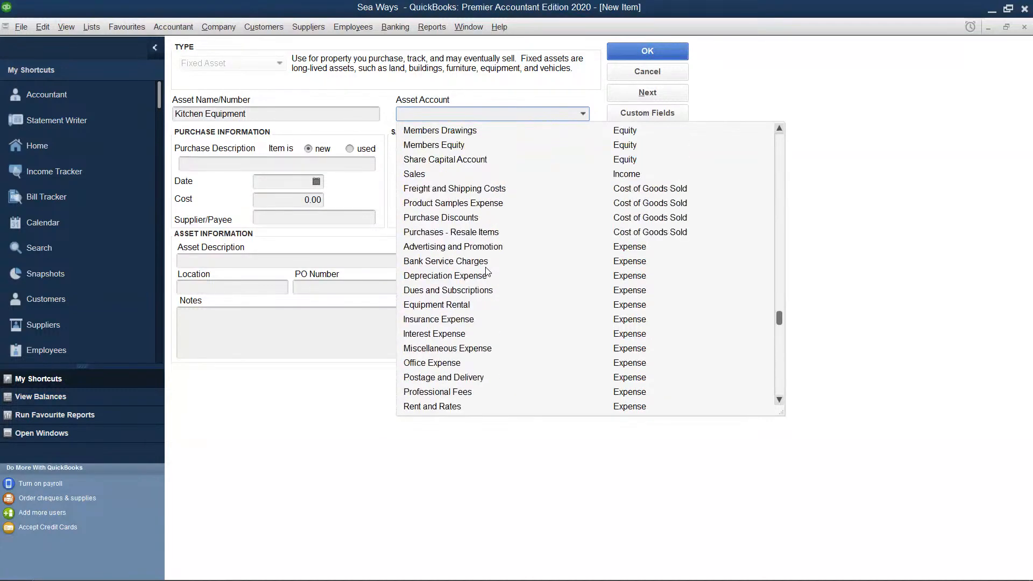
{"action": "scroll", "coordinate": [487, 273], "scroll_direction": "up", "scroll_amount": 1}
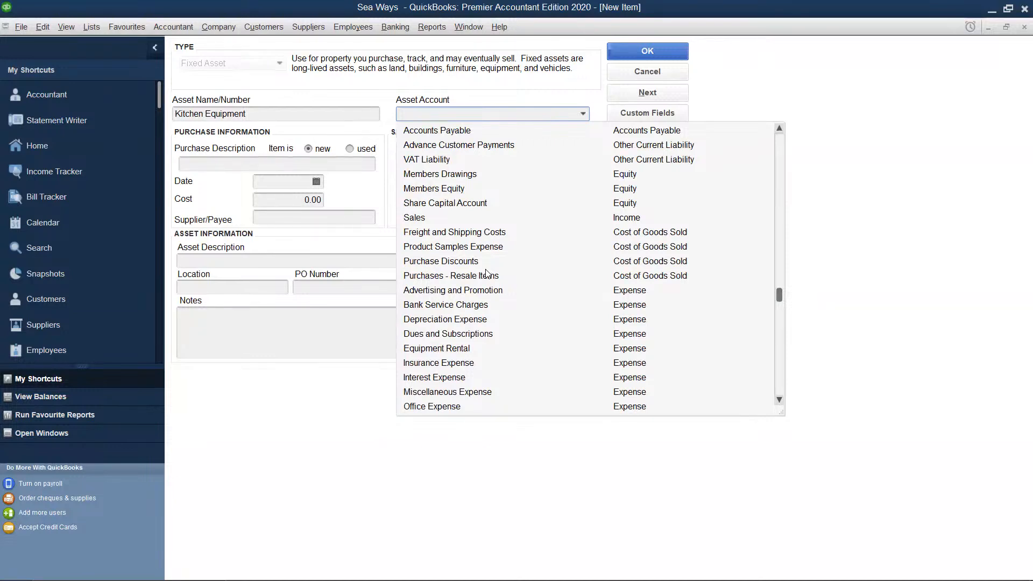
{"action": "scroll", "coordinate": [488, 272], "scroll_direction": "up", "scroll_amount": 1}
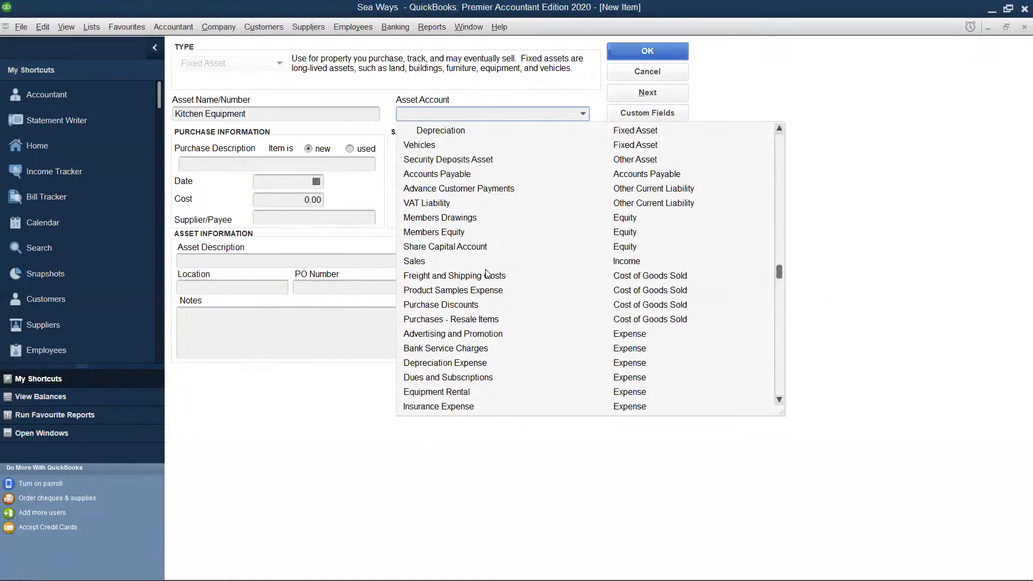
{"action": "scroll", "coordinate": [487, 273], "scroll_direction": "up", "scroll_amount": 1}
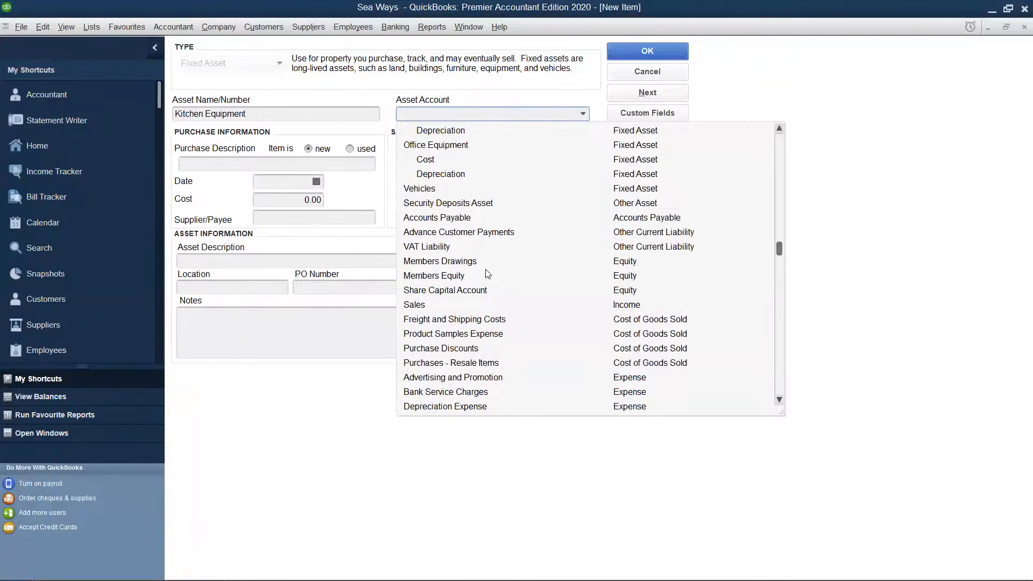
{"action": "scroll", "coordinate": [487, 273], "scroll_direction": "up", "scroll_amount": 1}
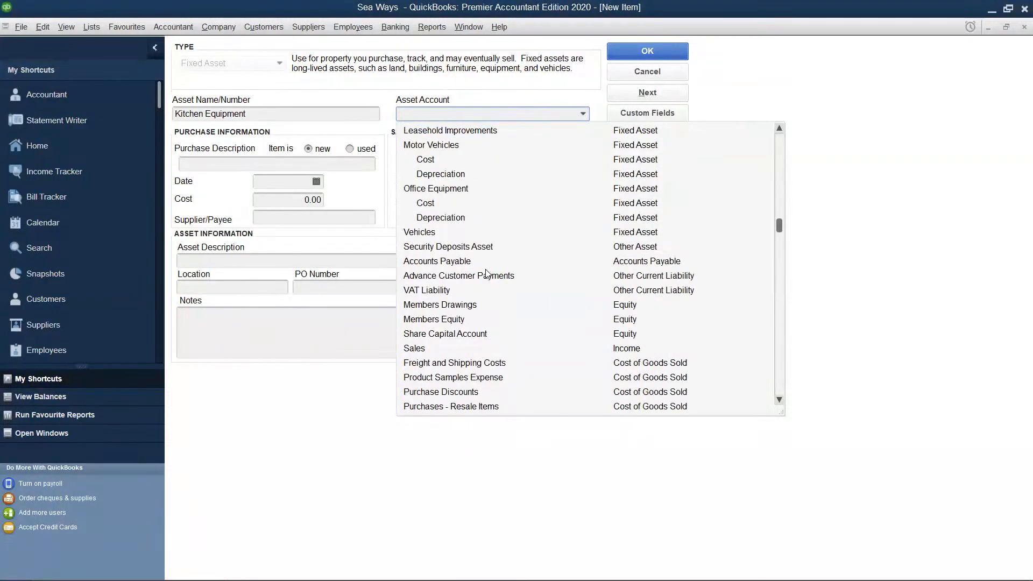
{"action": "scroll", "coordinate": [488, 274], "scroll_direction": "up", "scroll_amount": 1}
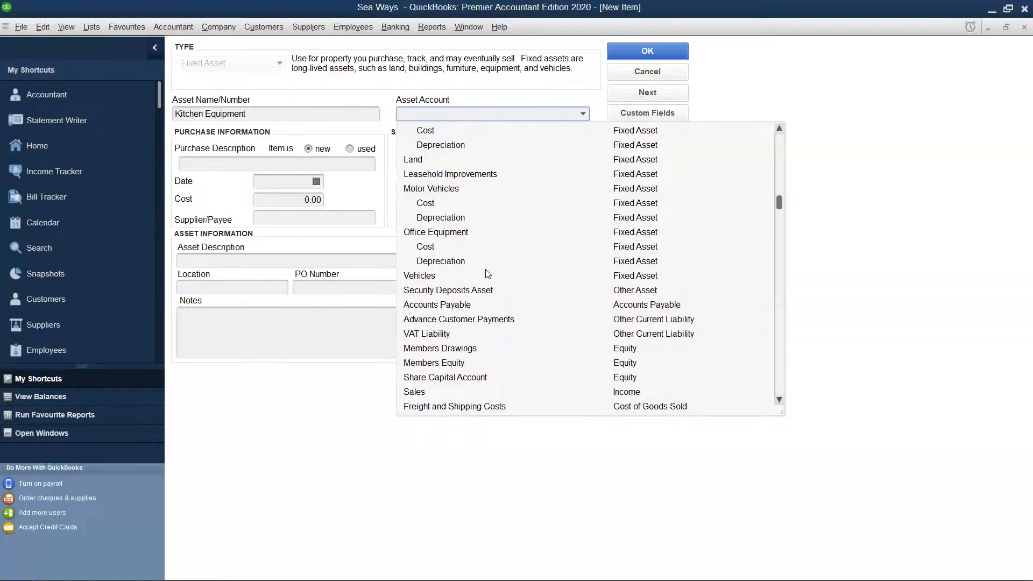
{"action": "scroll", "coordinate": [487, 273], "scroll_direction": "up", "scroll_amount": 1}
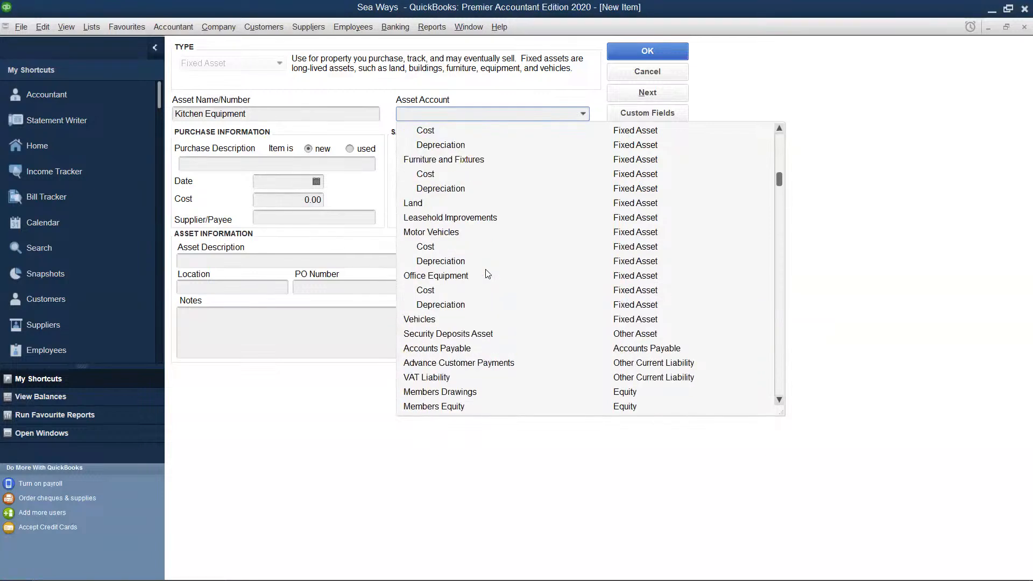
{"action": "scroll", "coordinate": [488, 274], "scroll_direction": "up", "scroll_amount": 2}
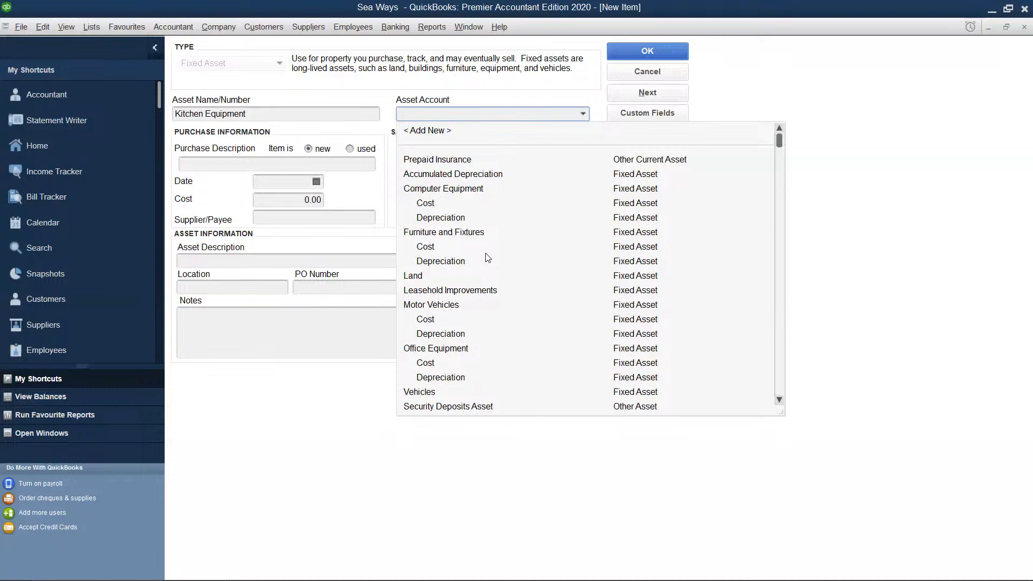
{"action": "scroll", "coordinate": [487, 257], "scroll_direction": "down", "scroll_amount": 1}
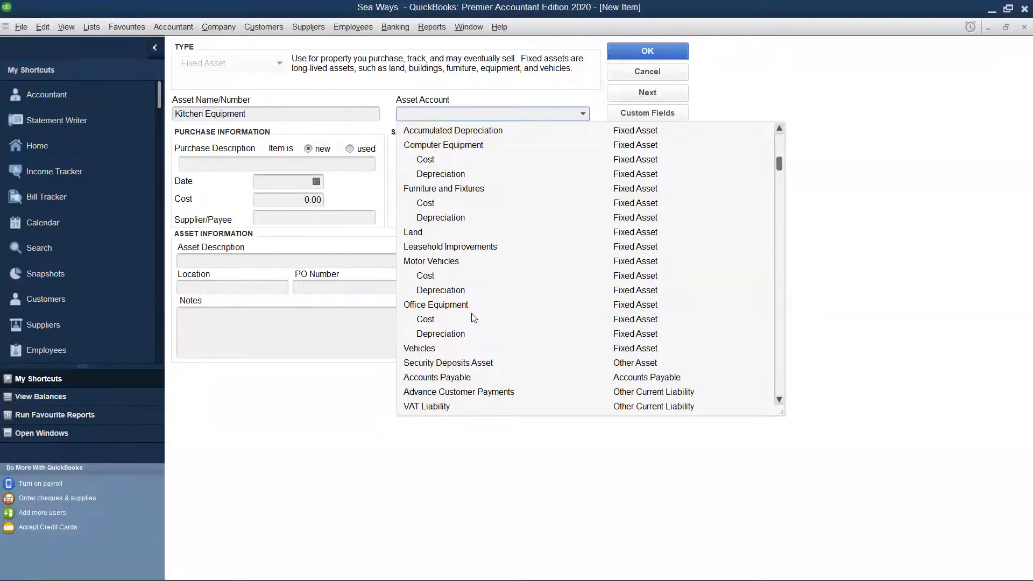
{"action": "scroll", "coordinate": [473, 318], "scroll_direction": "down", "scroll_amount": 4}
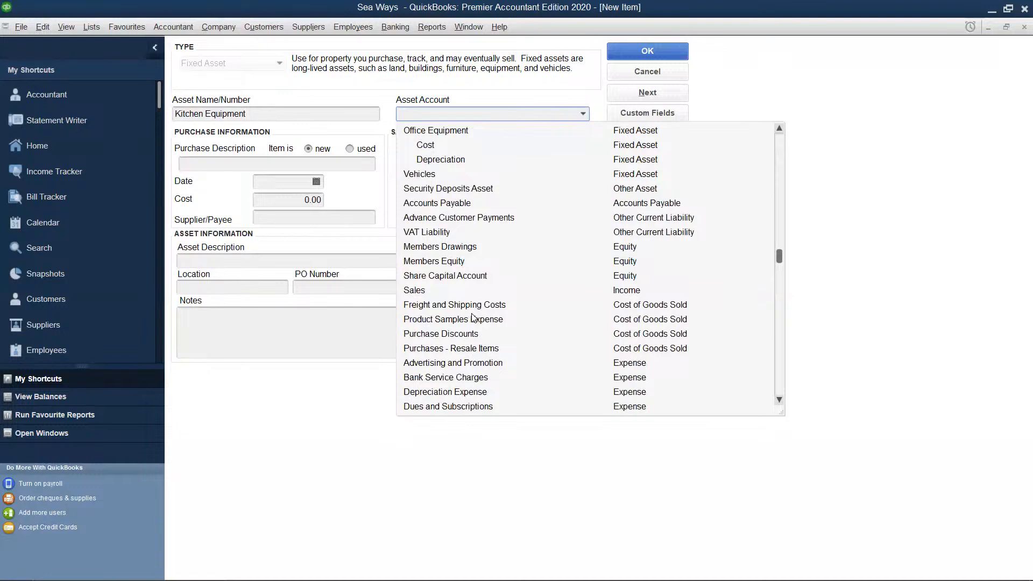
{"action": "scroll", "coordinate": [474, 318], "scroll_direction": "down", "scroll_amount": 1}
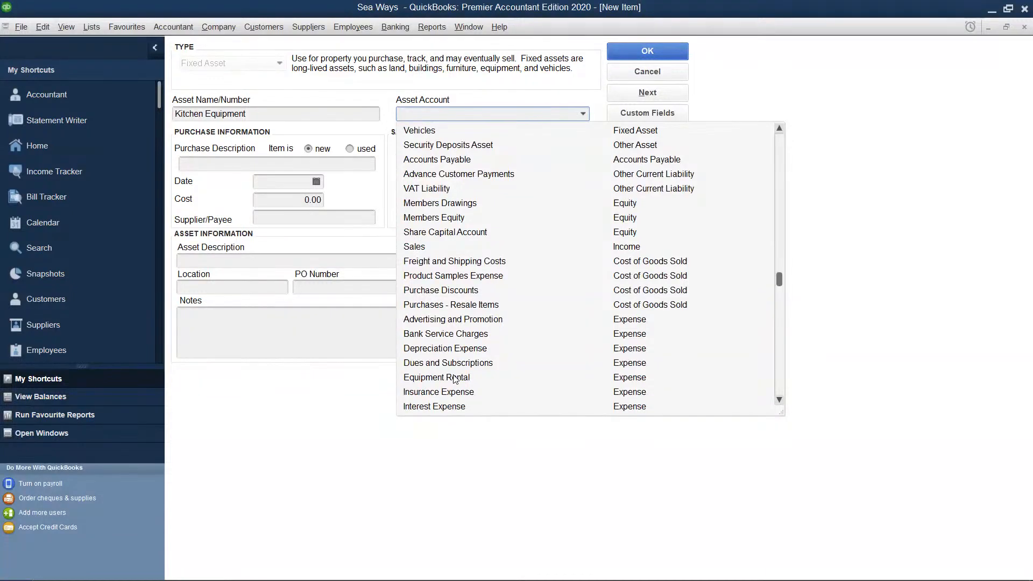
{"action": "scroll", "coordinate": [454, 379], "scroll_direction": "down", "scroll_amount": 2}
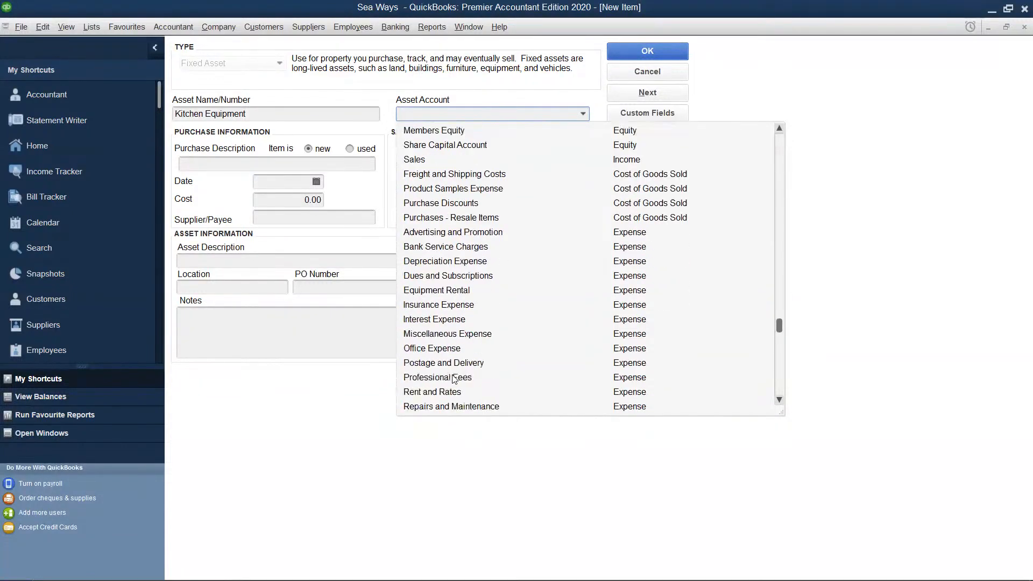
{"action": "scroll", "coordinate": [454, 378], "scroll_direction": "down", "scroll_amount": 1}
{"action": "scroll", "coordinate": [454, 378], "scroll_direction": "down", "scroll_amount": 2}
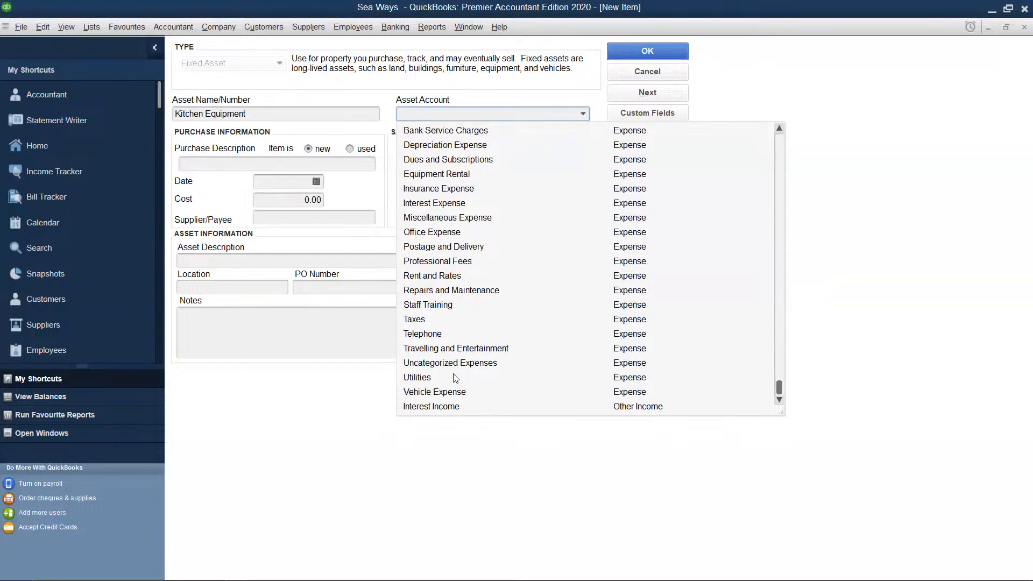
{"action": "scroll", "coordinate": [454, 379], "scroll_direction": "up", "scroll_amount": 8}
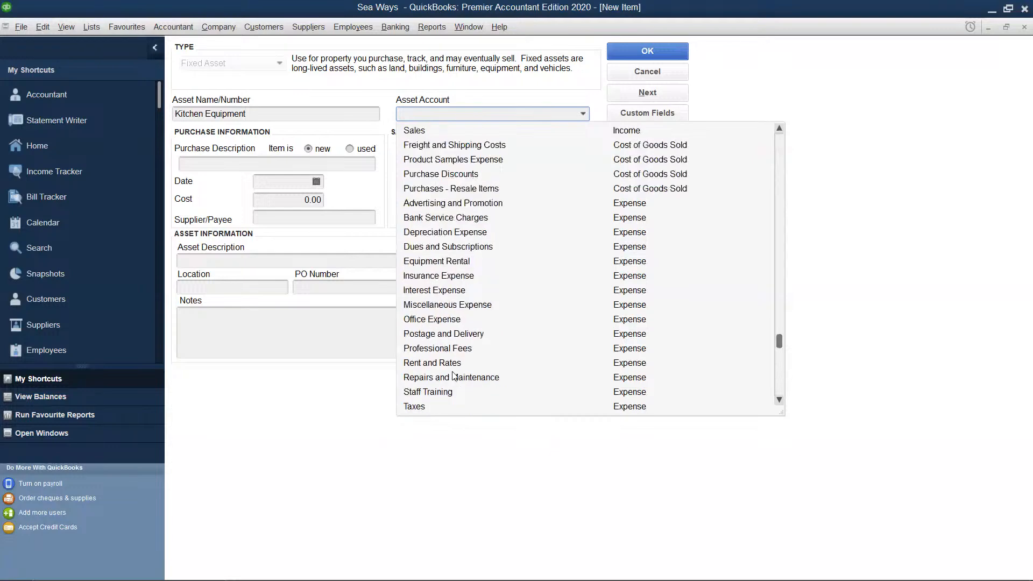
{"action": "scroll", "coordinate": [454, 373], "scroll_direction": "up", "scroll_amount": 3}
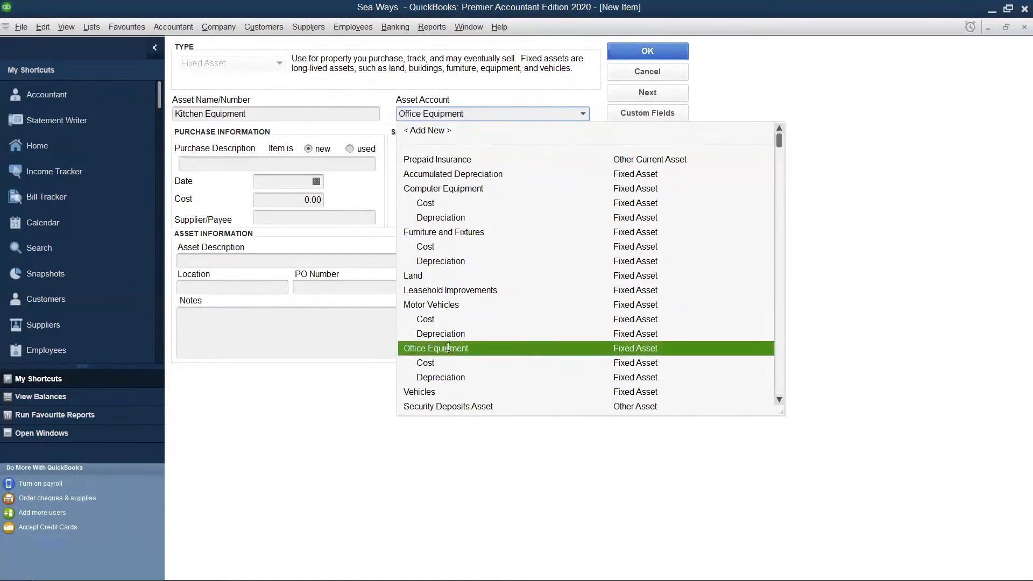
{"action": "left_click", "coordinate": [447, 348]}
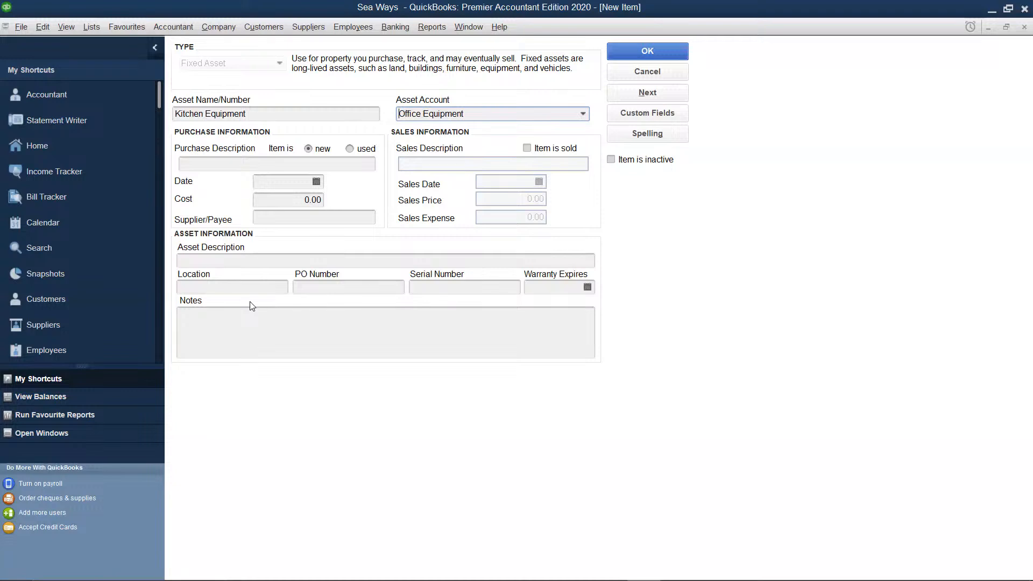
- Set the Kitchen Equipment cost to 500,000 and try to save the item
{"action": "left_click", "coordinate": [340, 163]}
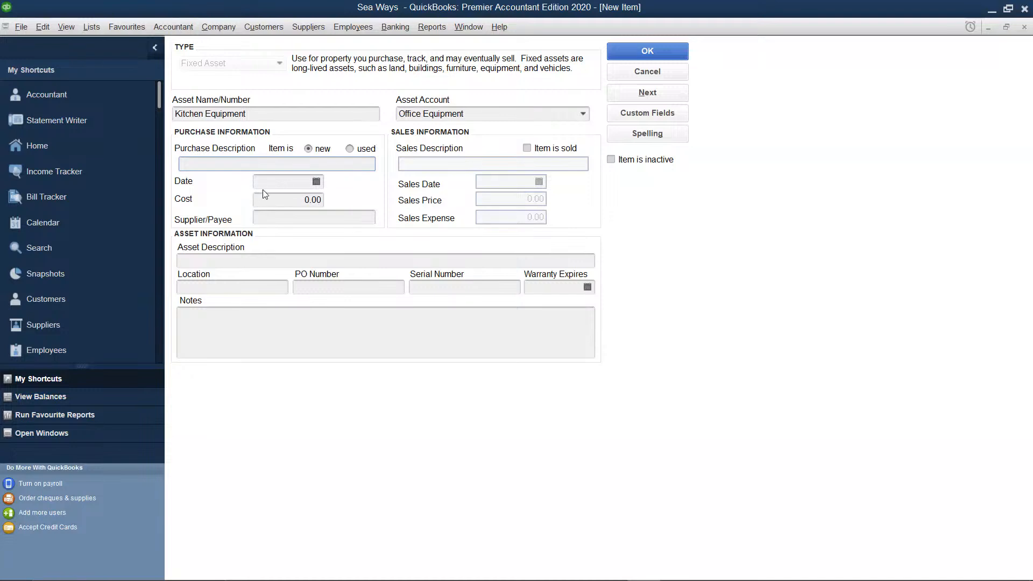
{"action": "left_click", "coordinate": [318, 197]}
{"action": "key", "text": "BackSpace"}
{"action": "key", "text": "BackSpace"}
{"action": "key", "text": "BackSpace"}
{"action": "key", "text": "BackSpace"}
{"action": "type", "text": "500"}
{"action": "type", "text": "000"}
{"action": "left_click", "coordinate": [663, 53]}
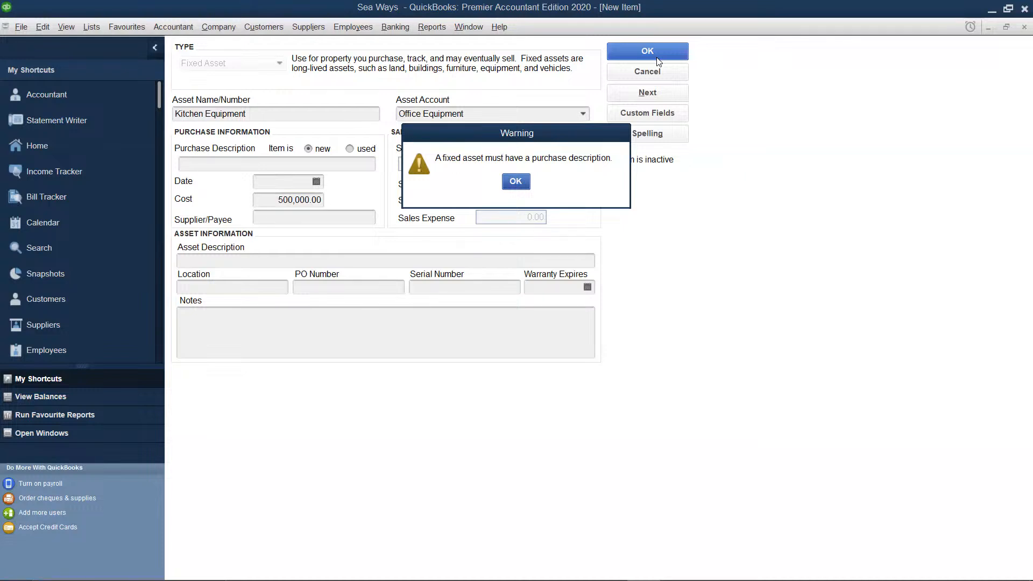
{"action": "left_click", "coordinate": [522, 188]}
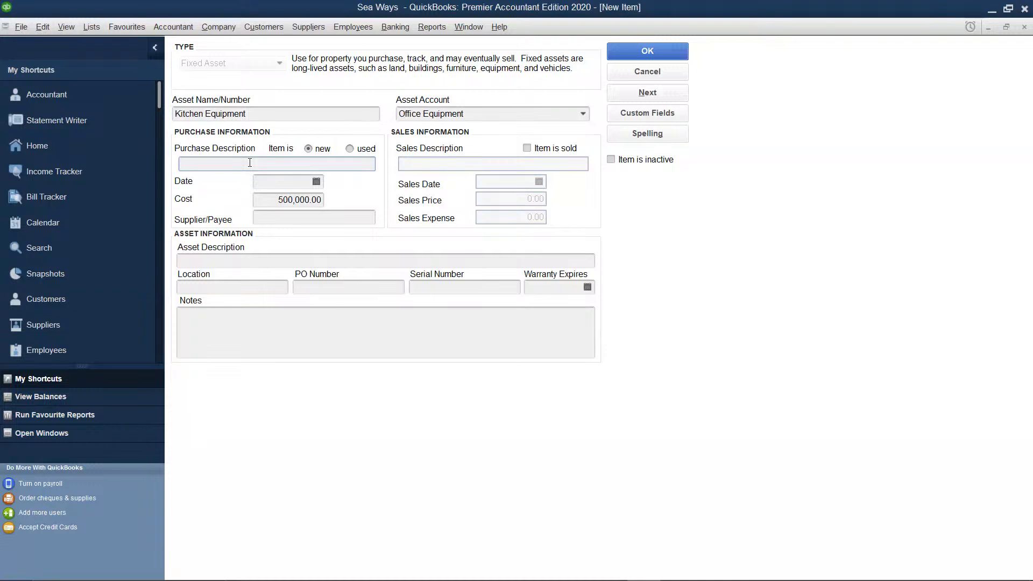
- Enter "Purchase of second hand equipment" as the purchase description and try to save the fixed asset
{"action": "type", "text": "Purchase of SEC"}
{"action": "key", "text": "BackSpace"}
{"action": "key", "text": "BackSpace"}
{"action": "key", "text": "BackSpace"}
{"action": "type", "text": "second hand equipment"}
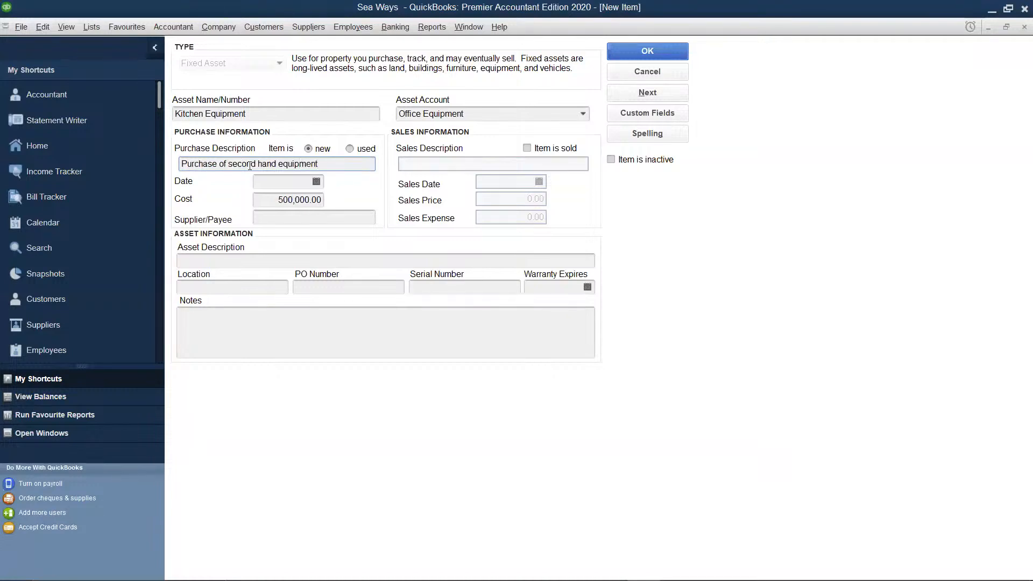
{"action": "left_click", "coordinate": [639, 52]}
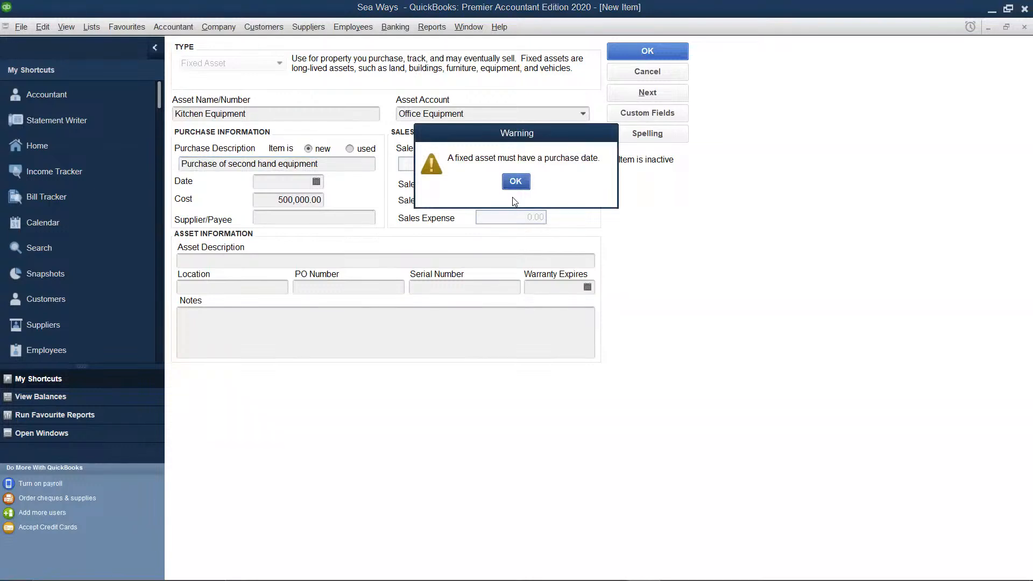
- Set the Kitchen Equipment purchase date to 05/05/2023 and save the fixed asset
{"action": "left_click", "coordinate": [515, 183]}
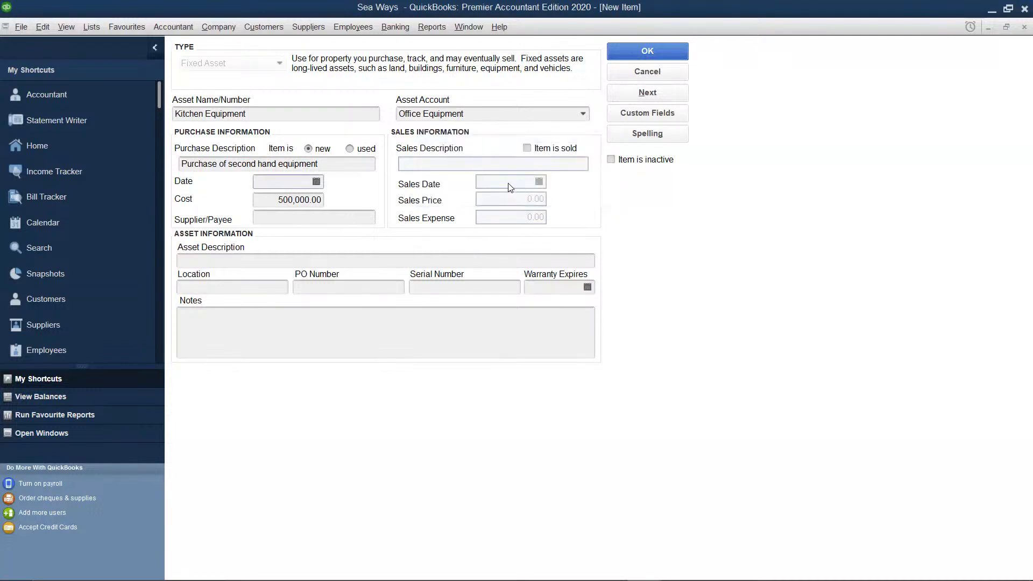
{"action": "left_click", "coordinate": [316, 187]}
{"action": "left_click", "coordinate": [303, 184]}
{"action": "type", "text": "05"}
{"action": "type", "text": "/05/2023"}
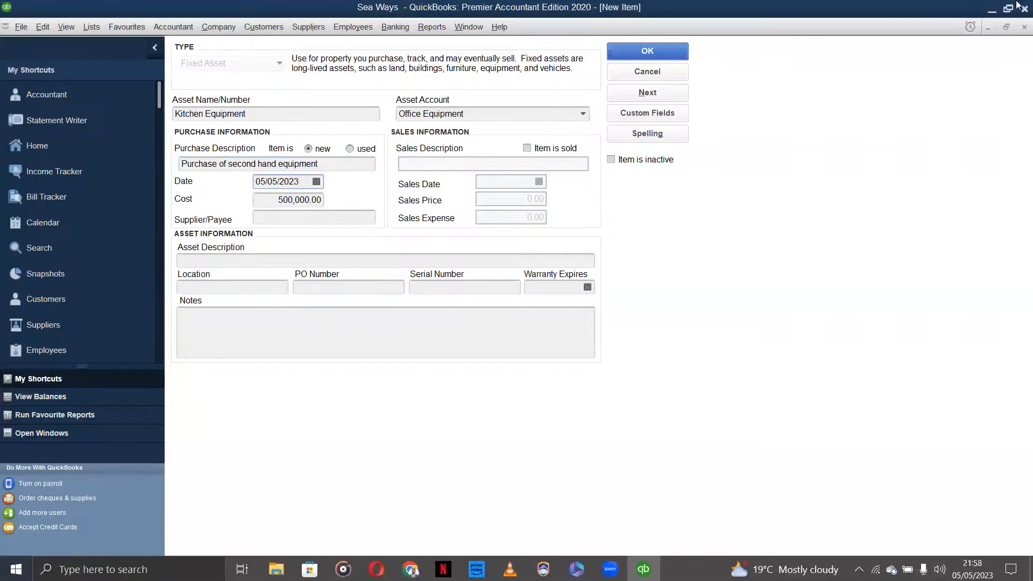
{"action": "left_click", "coordinate": [668, 48]}
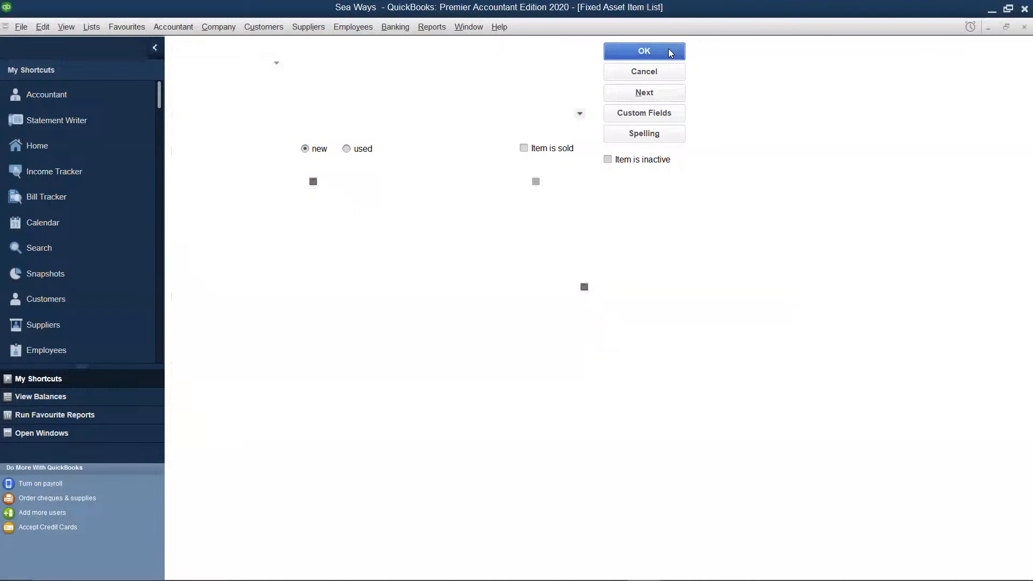
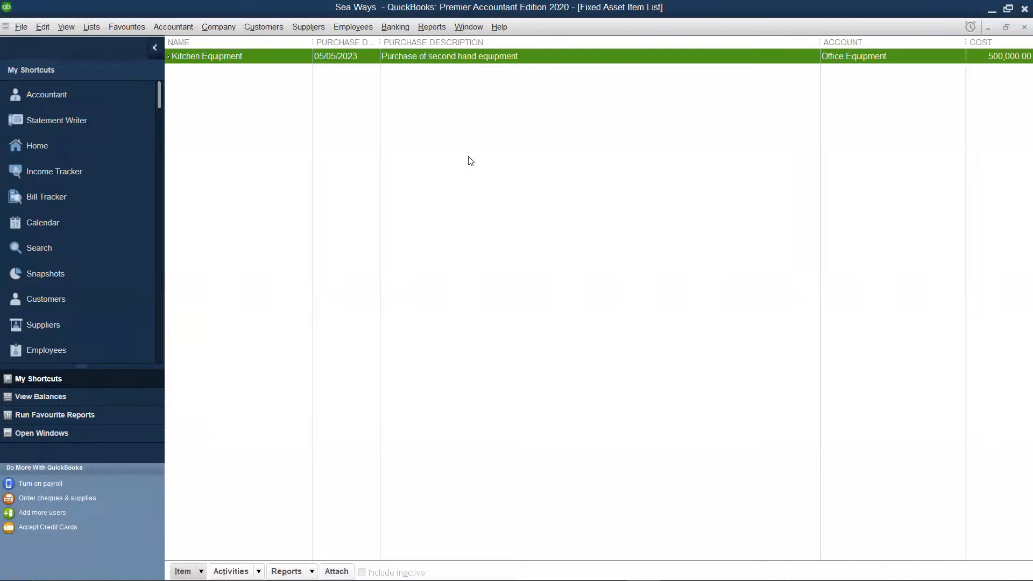
- Create a new fixed asset item and name it Buildings
{"action": "right_click", "coordinate": [369, 156]}
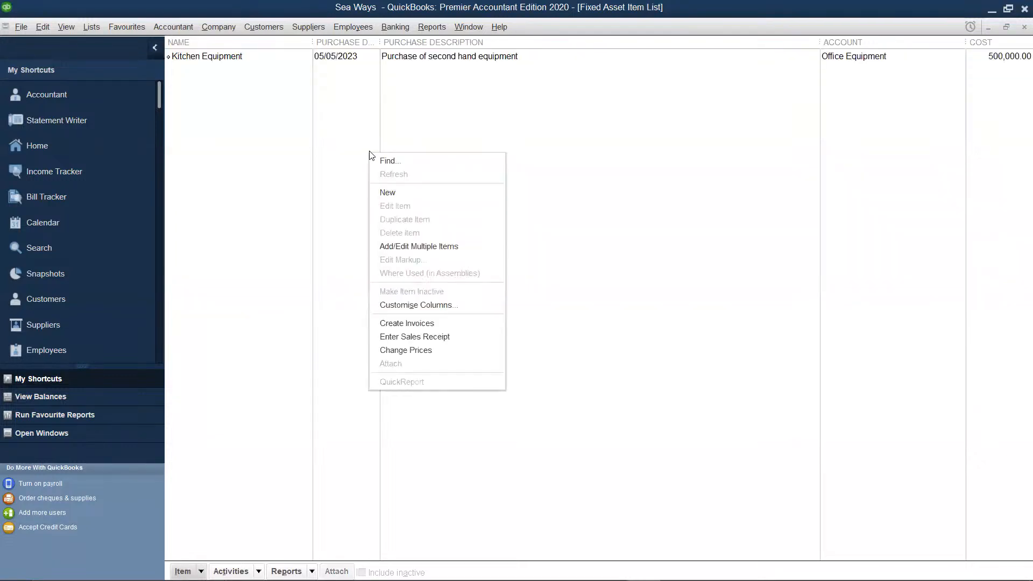
{"action": "left_click", "coordinate": [391, 194]}
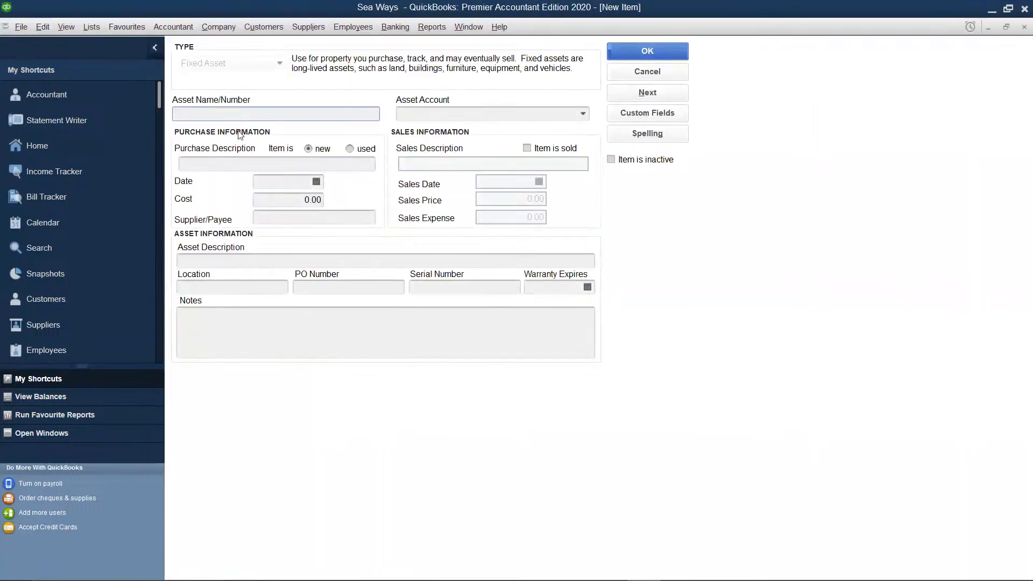
{"action": "type", "text": "Bui"}
{"action": "type", "text": "idungs"}
{"action": "key", "text": "BackSpace"}
{"action": "key", "text": "BackSpace"}
{"action": "key", "text": "BackSpace"}
{"action": "key", "text": "BackSpace"}
{"action": "type", "text": "ings"}
{"action": "left_click", "coordinate": [186, 113]}
{"action": "key", "text": "Delete"}
{"action": "type", "text": "l"}
- Enter "Purchase of a two storey building" as the purchase description for Buildings
{"action": "left_click", "coordinate": [227, 160]}
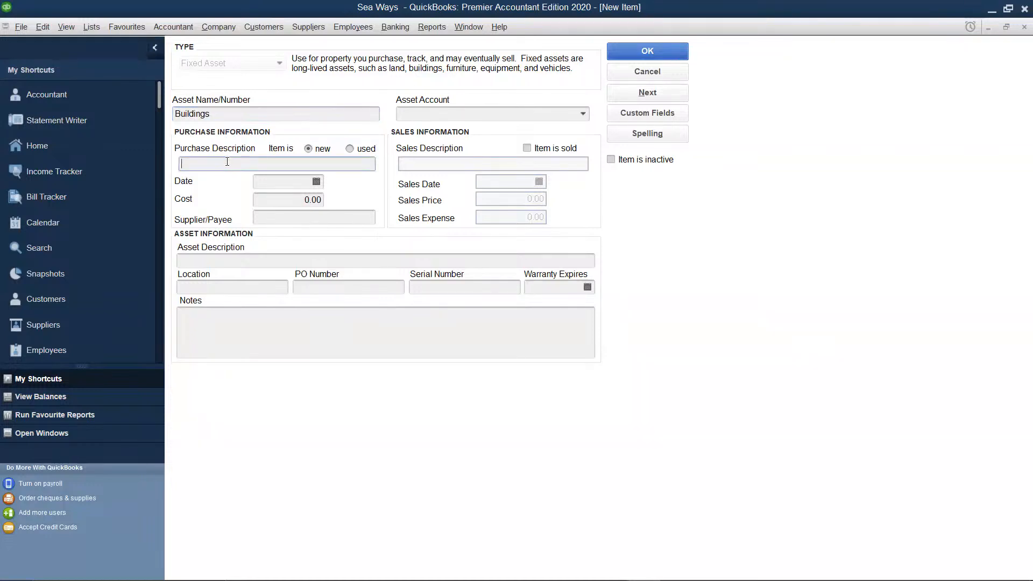
{"action": "type", "text": "P"}
{"action": "key", "text": "BackSpace"}
{"action": "type", "text": "Purchae"}
{"action": "key", "text": "BackSpace"}
{"action": "type", "text": "se of a two sy"}
{"action": "key", "text": "BackSpace"}
{"action": "type", "text": "tory"}
{"action": "key", "text": "BackSpace"}
{"action": "type", "text": "ey building"}
- Set the Buildings purchase date to 05/05/2023 and the cost to 3,500,000, and try to save the item
{"action": "left_click", "coordinate": [308, 184]}
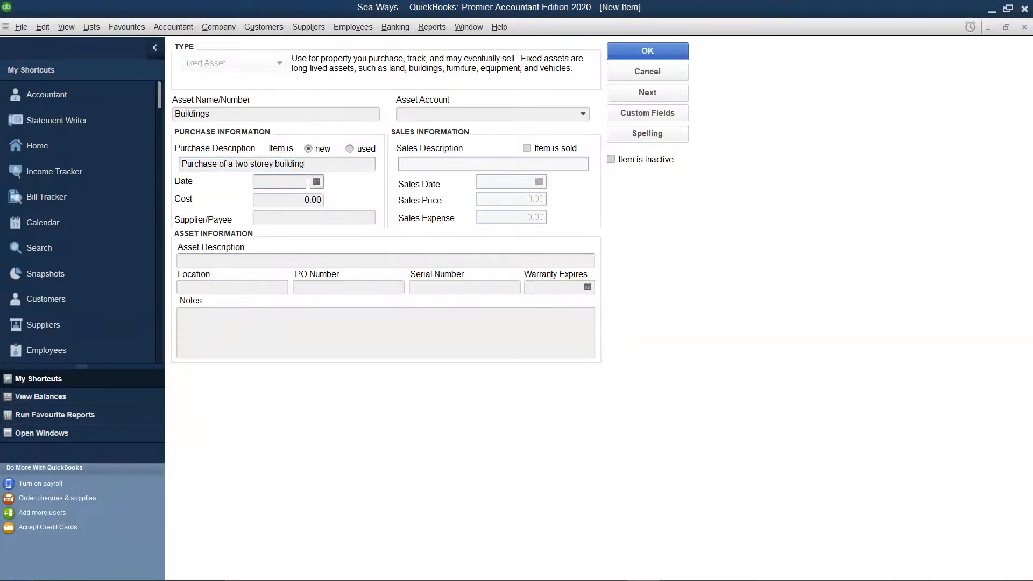
{"action": "type", "text": "05"}
{"action": "key", "text": "BackSpace"}
{"action": "key", "text": "BackSpace"}
{"action": "type", "text": "5/"}
{"action": "type", "text": "5/2023"}
{"action": "left_click", "coordinate": [319, 201]}
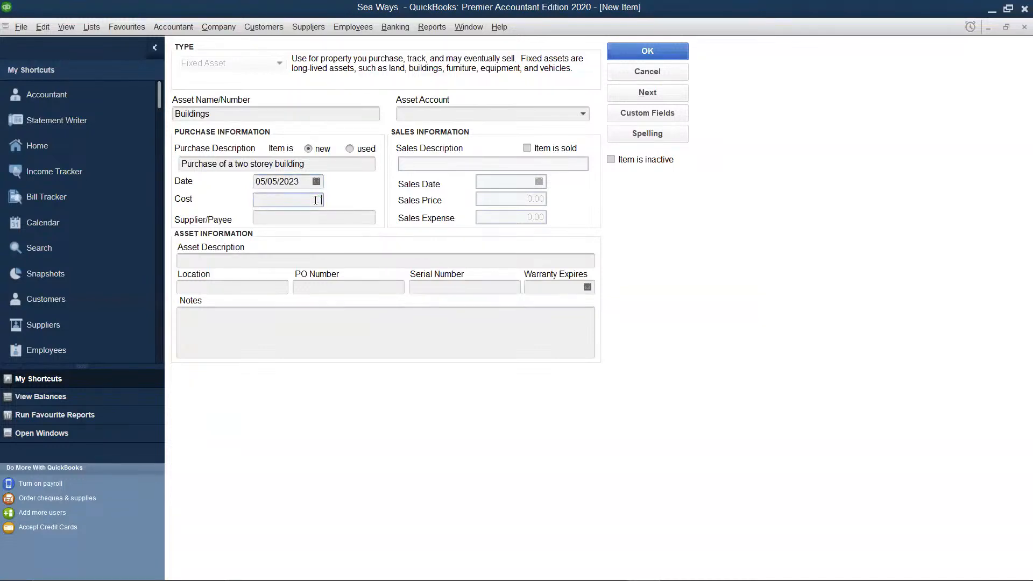
{"action": "type", "text": "3500000"}
{"action": "left_click", "coordinate": [664, 49]}
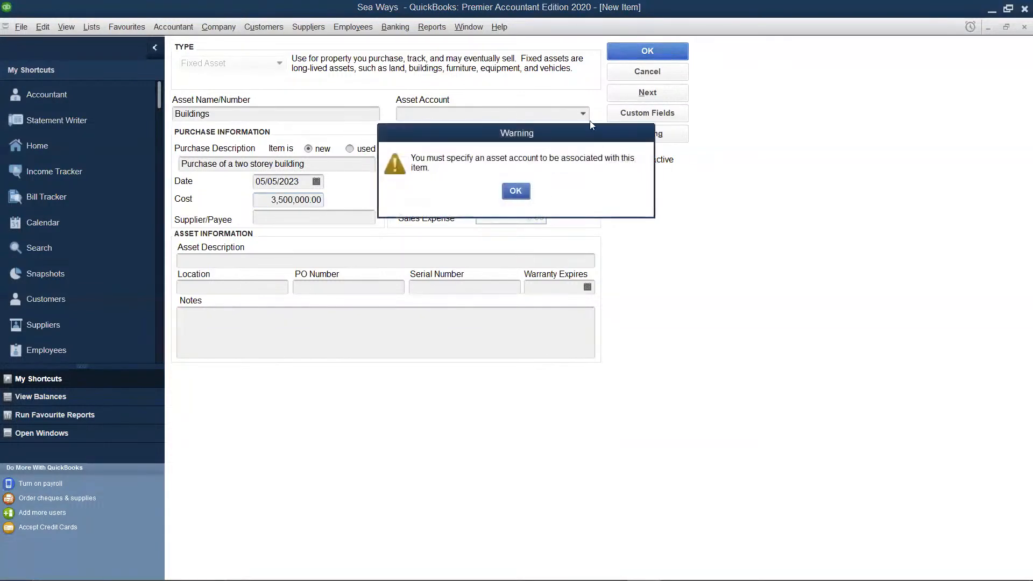
{"action": "left_click", "coordinate": [515, 192]}
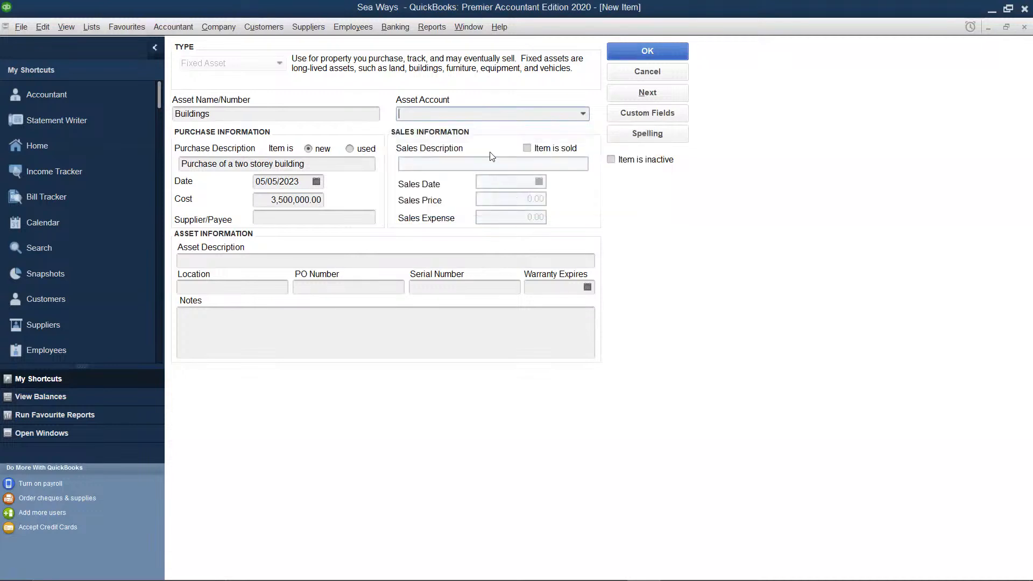
- Assign Land as the asset account for Buildings and save the item, ignoring all spelling suggestions for "storey"
{"action": "left_click", "coordinate": [574, 114]}
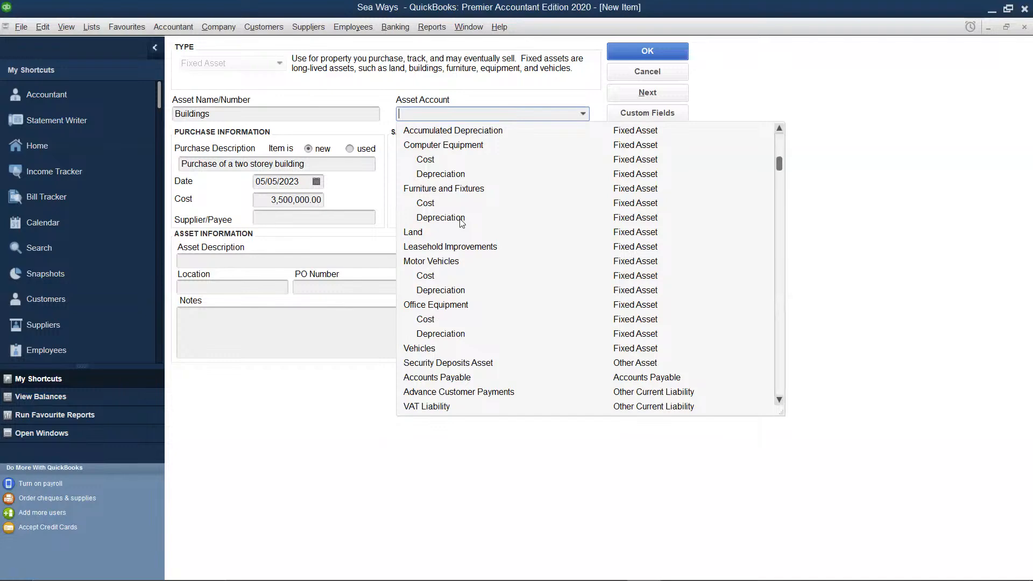
{"action": "scroll", "coordinate": [462, 221], "scroll_direction": "down", "scroll_amount": 3}
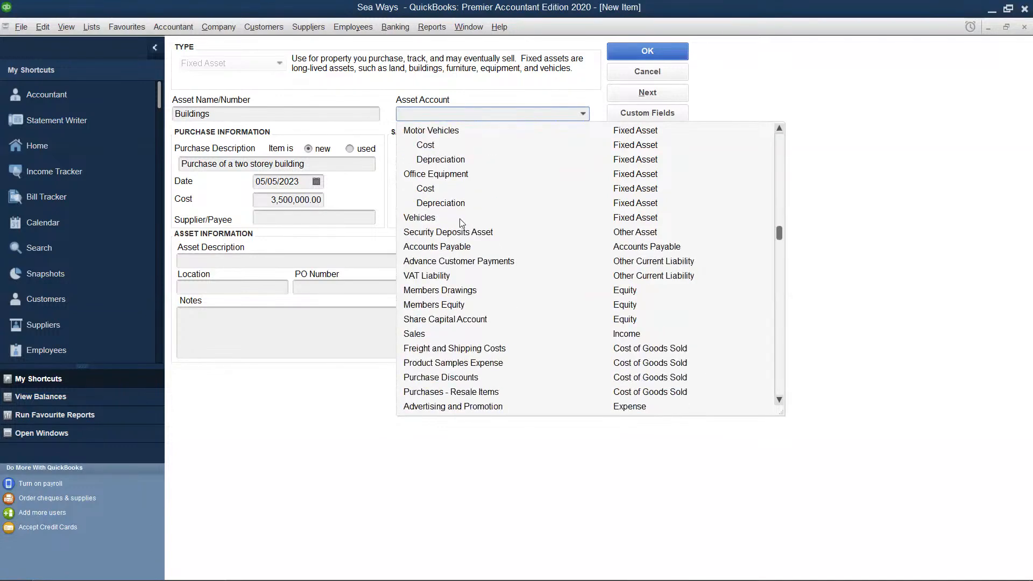
{"action": "scroll", "coordinate": [461, 222], "scroll_direction": "down", "scroll_amount": 3}
{"action": "scroll", "coordinate": [461, 222], "scroll_direction": "down", "scroll_amount": 4}
{"action": "scroll", "coordinate": [461, 222], "scroll_direction": "up", "scroll_amount": 10}
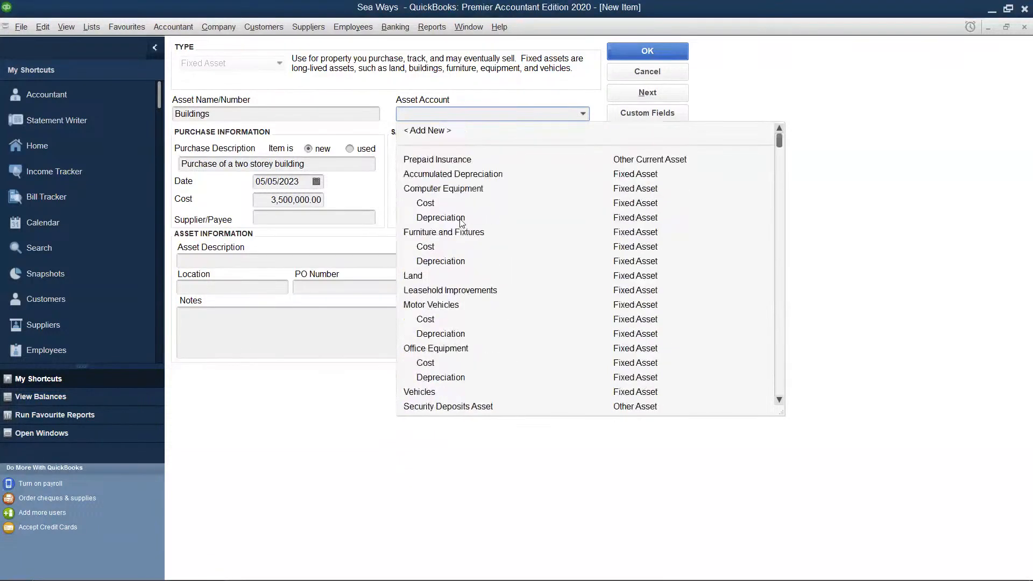
{"action": "left_click", "coordinate": [418, 275]}
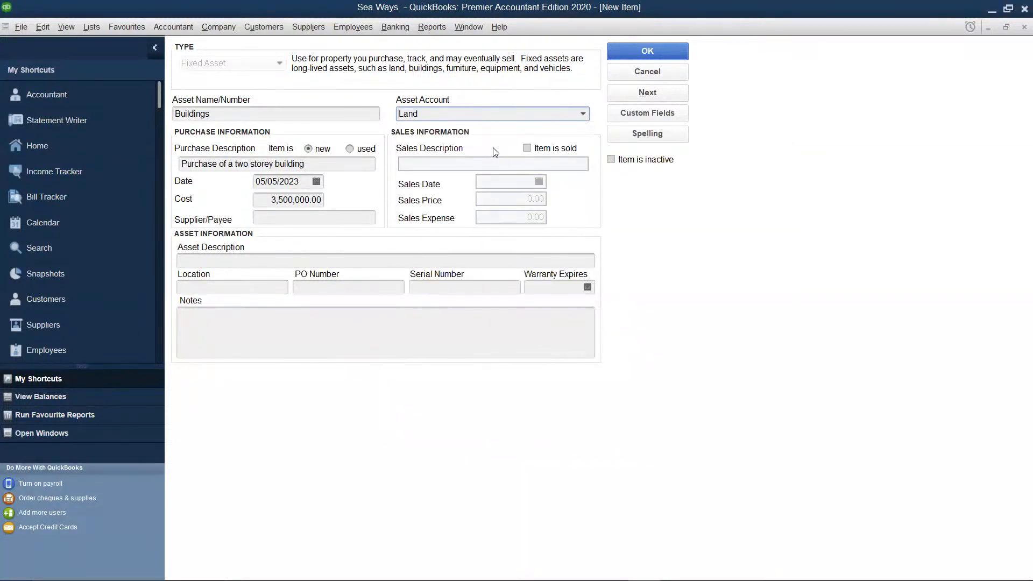
{"action": "left_click", "coordinate": [663, 46]}
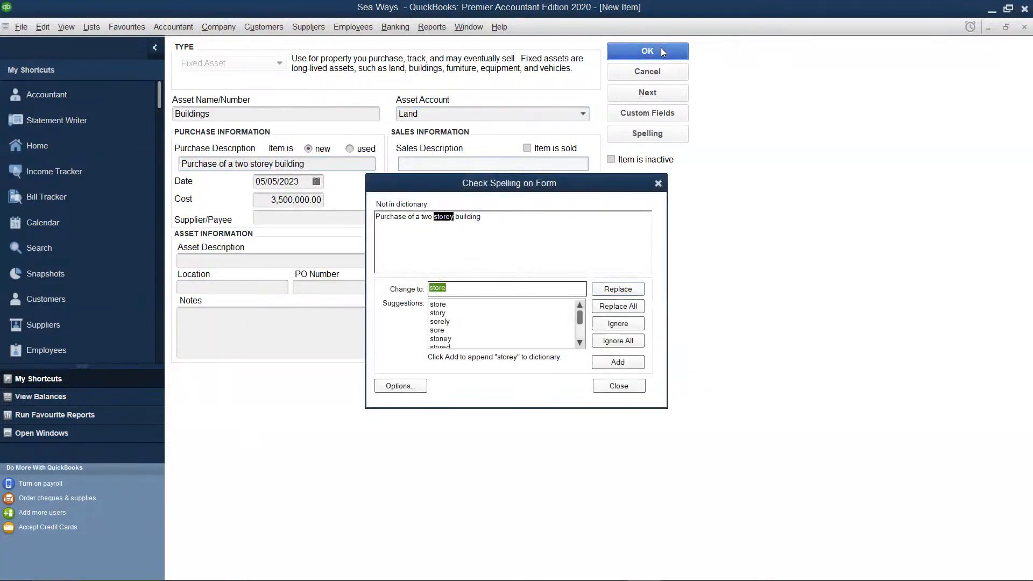
{"action": "left_click", "coordinate": [614, 344]}
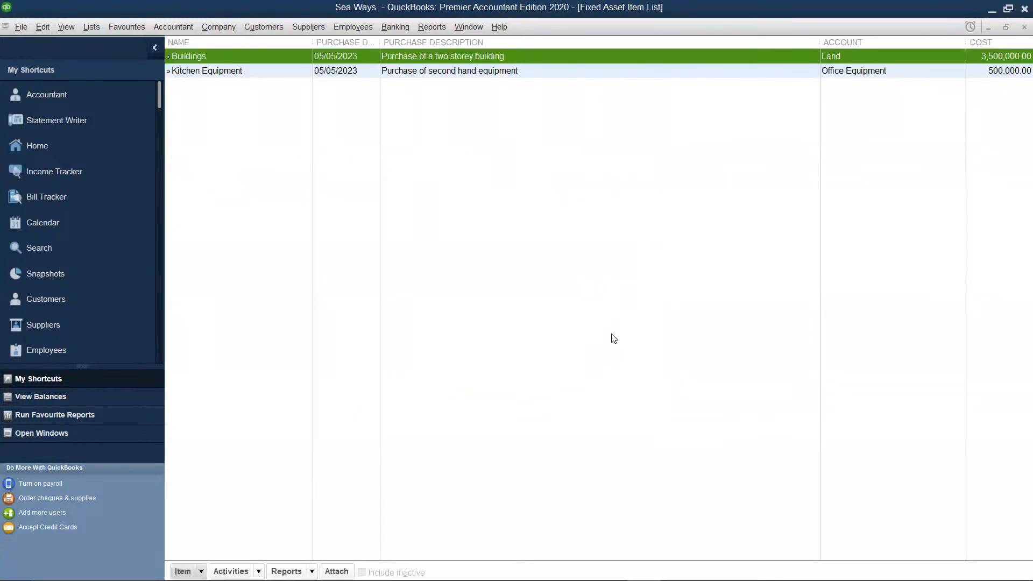
- Create a new fixed asset named Motor Vehicle and assign it to the Motor Vehicles account
{"action": "right_click", "coordinate": [540, 141]}
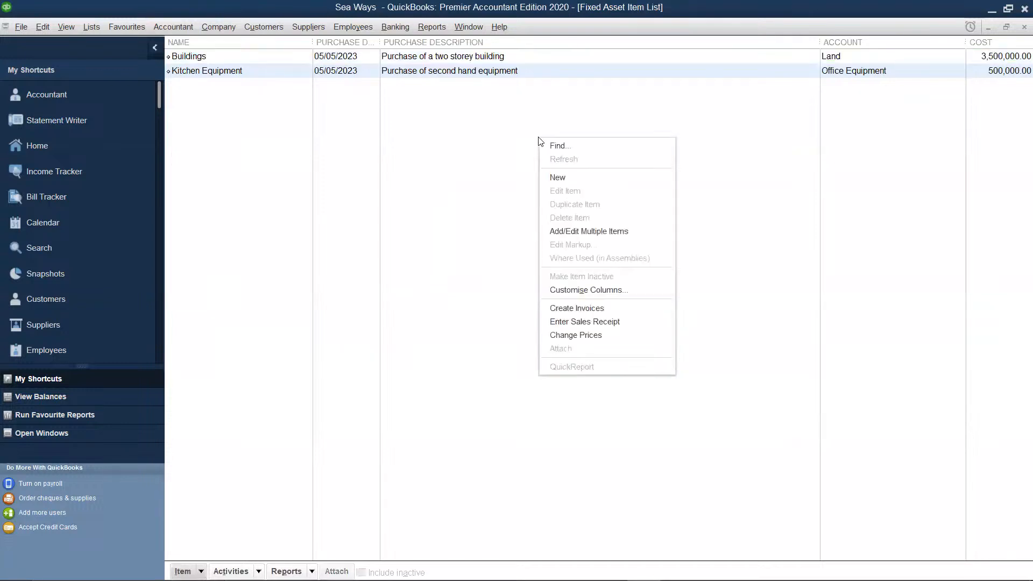
{"action": "left_click", "coordinate": [571, 181]}
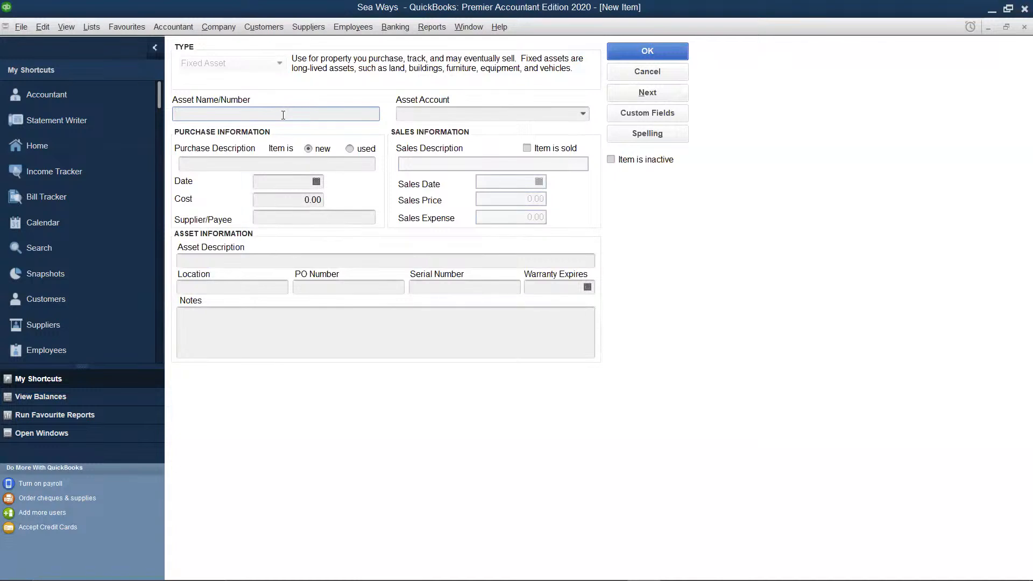
{"action": "type", "text": "Motor Vehicle"}
{"action": "left_click", "coordinate": [583, 114]}
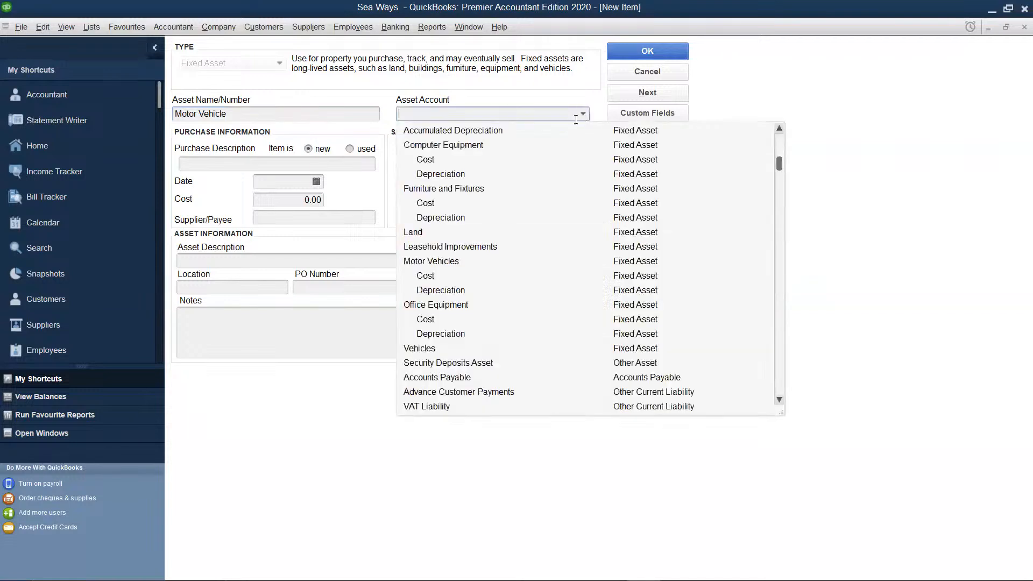
{"action": "left_click", "coordinate": [425, 261]}
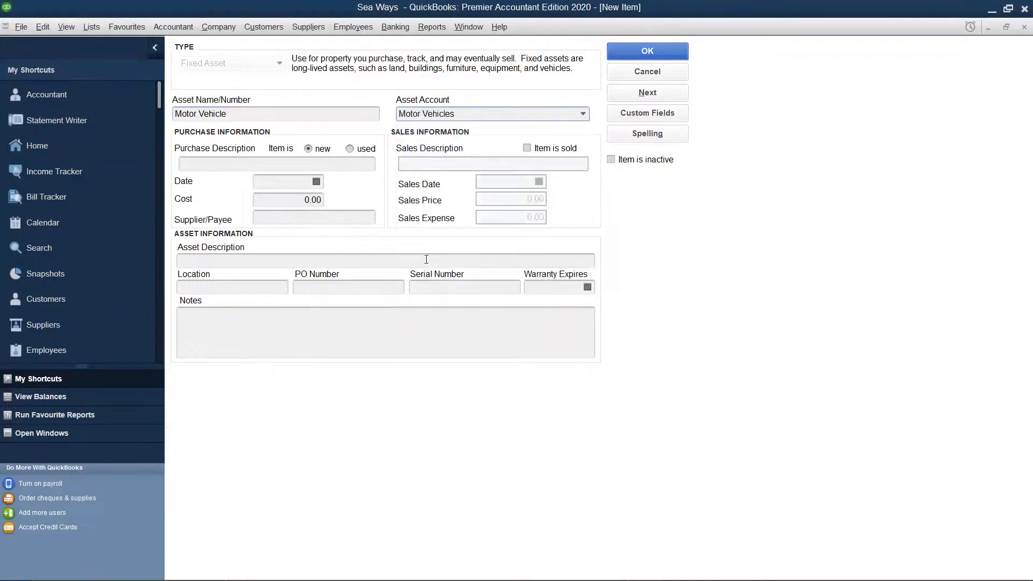
- Enter "Purchase of a Vitz" as the Motor Vehicle purchase description and 02/02/2023 as the purchase date
{"action": "left_click", "coordinate": [315, 164]}
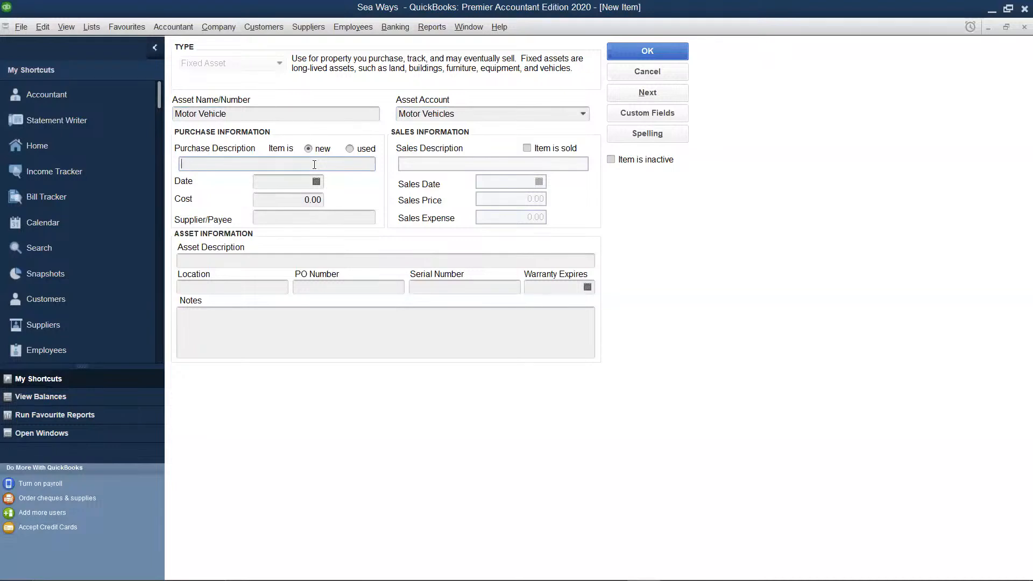
{"action": "type", "text": "Purchase of a"}
{"action": "type", "text": "Vitz"}
{"action": "left_click", "coordinate": [320, 184]}
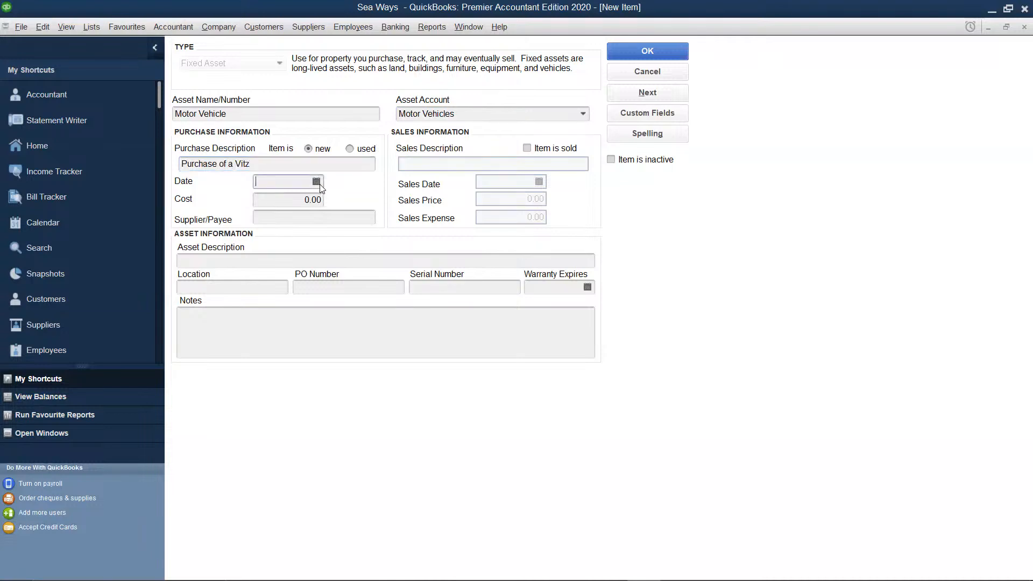
{"action": "type", "text": "02/02/2023"}
- Set the Motor Vehicle cost to 1,698,150 and mark the item as used
{"action": "left_click", "coordinate": [320, 201]}
{"action": "key", "text": "BackSpace"}
{"action": "key", "text": "BackSpace"}
{"action": "key", "text": "BackSpace"}
{"action": "type", "text": "1698150"}
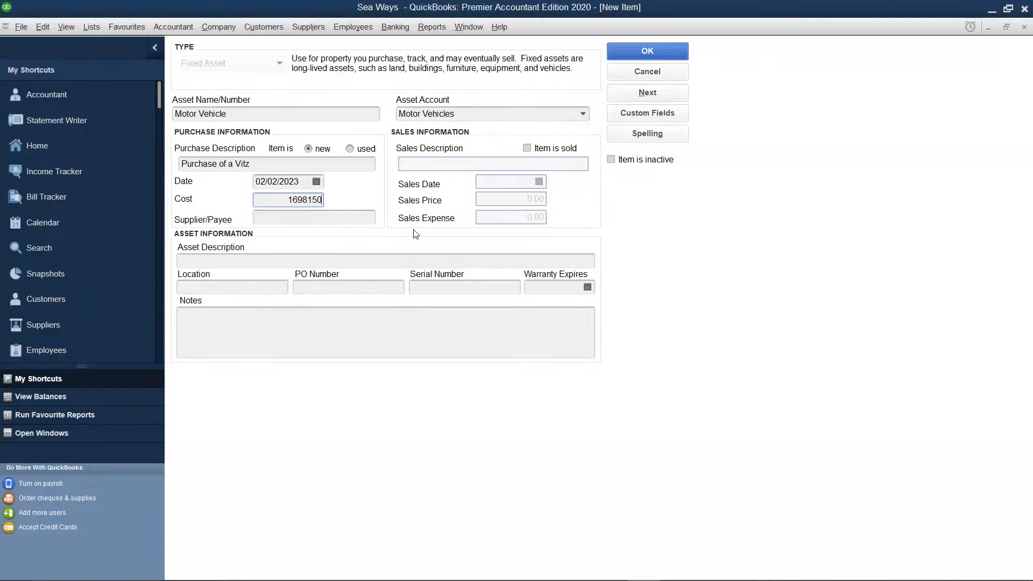
{"action": "left_click", "coordinate": [349, 149]}
- Mark the Motor Vehicle as sold on 05/05/2023 for 2,000,000 and save it, ignoring the spelling check on "Vitz", to continue with another asset
{"action": "left_click", "coordinate": [527, 149]}
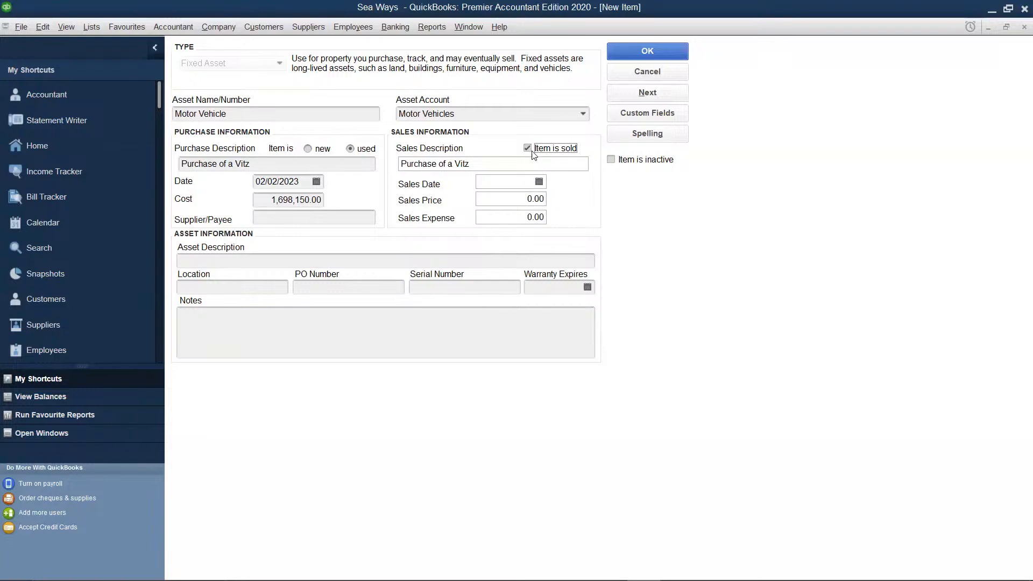
{"action": "left_click", "coordinate": [520, 184]}
{"action": "type", "text": "05/05/2023"}
{"action": "left_click", "coordinate": [544, 199]}
{"action": "key", "text": "BackSpace"}
{"action": "key", "text": "BackSpace"}
{"action": "key", "text": "BackSpace"}
{"action": "key", "text": "BackSpace"}
{"action": "type", "text": "2000000"}
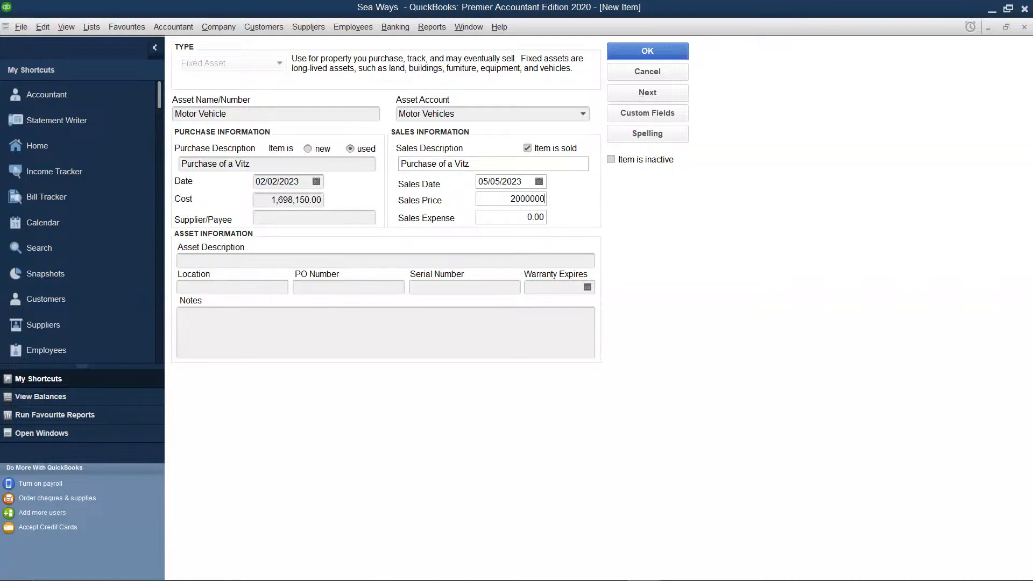
{"action": "left_click", "coordinate": [647, 94]}
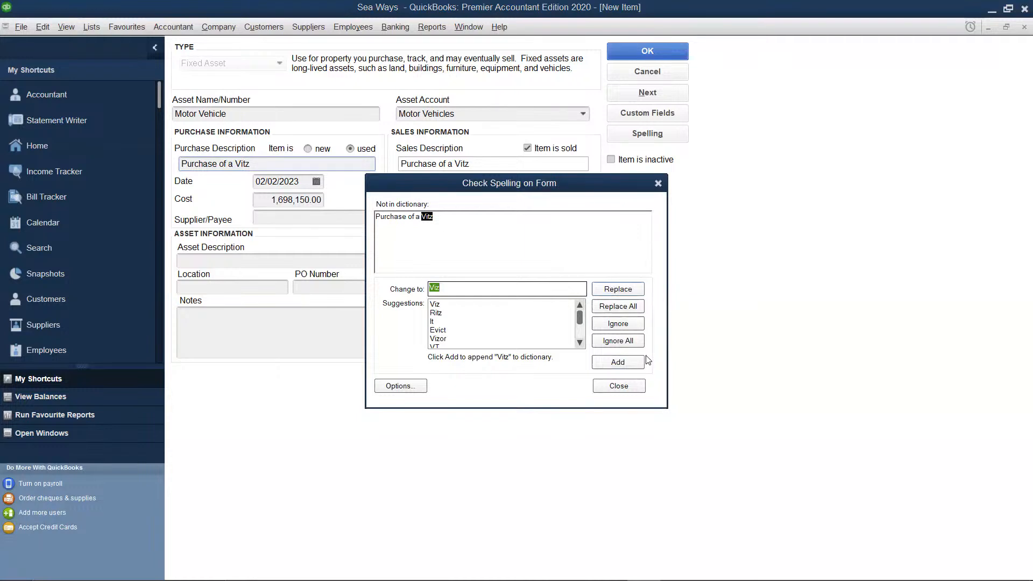
{"action": "left_click", "coordinate": [617, 341]}
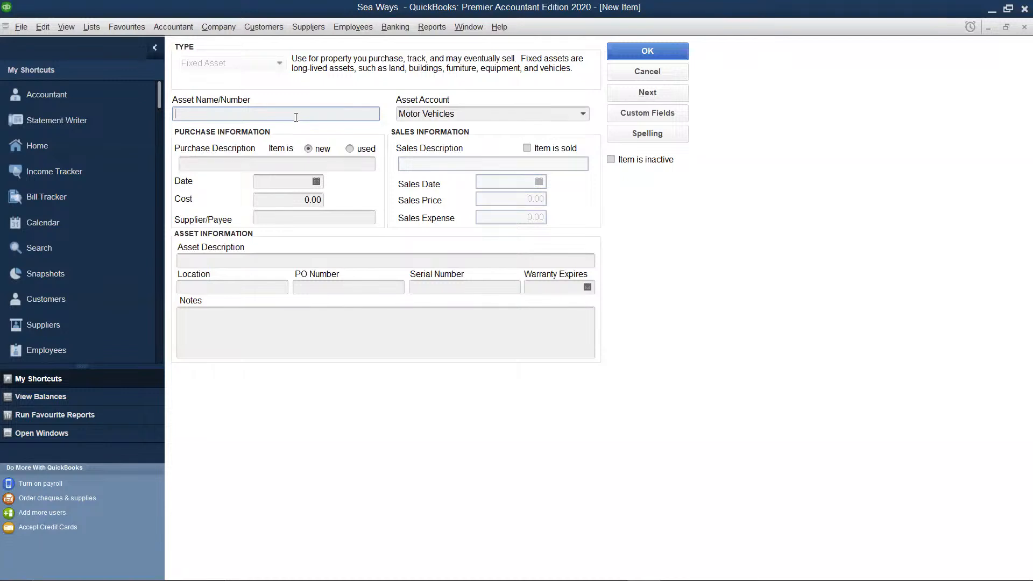
- Name the next fixed asset Computers and assign it to the Office Equipment account
{"action": "type", "text": "Computrers"}
{"action": "left_click", "coordinate": [479, 113]}
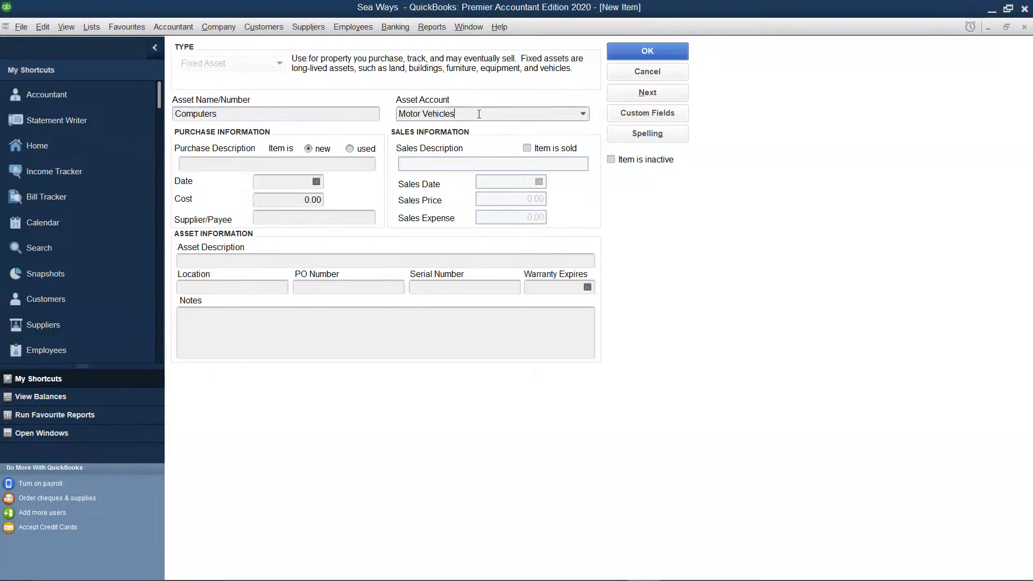
{"action": "left_click", "coordinate": [583, 114]}
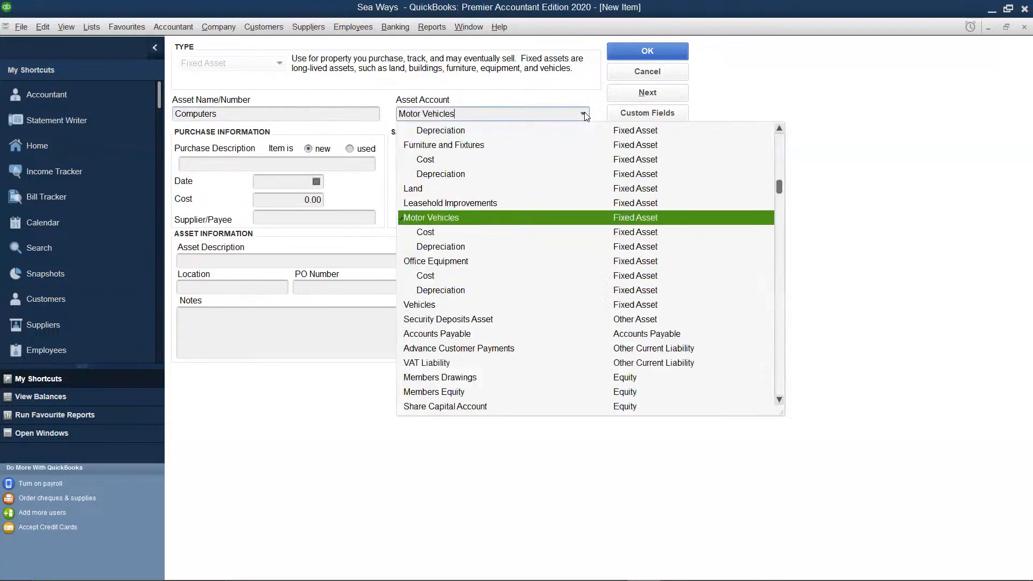
{"action": "left_click", "coordinate": [436, 261]}
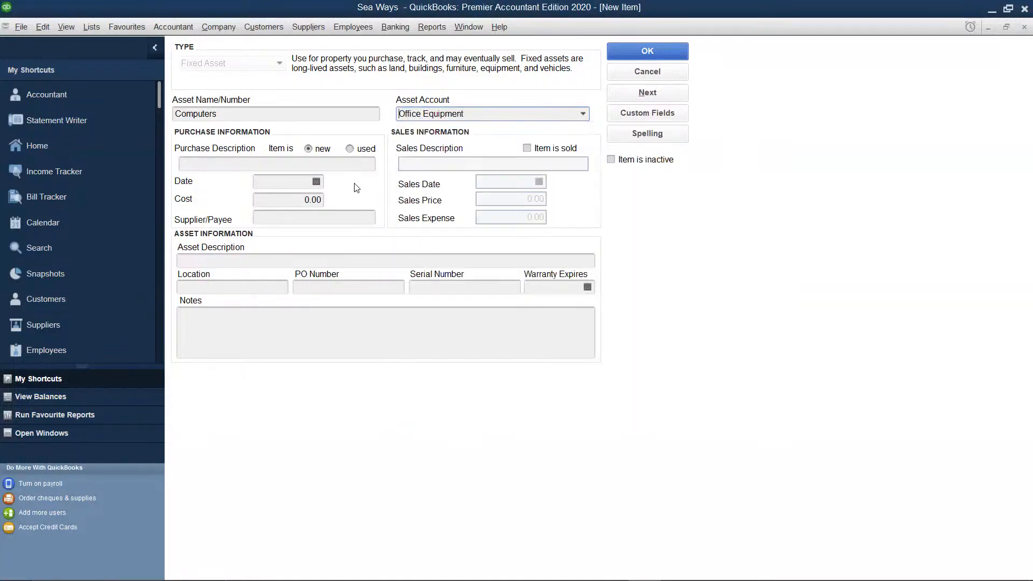
- Enter "Purchase of 2 computers" as the purchase description for Computers
{"action": "left_click", "coordinate": [284, 163]}
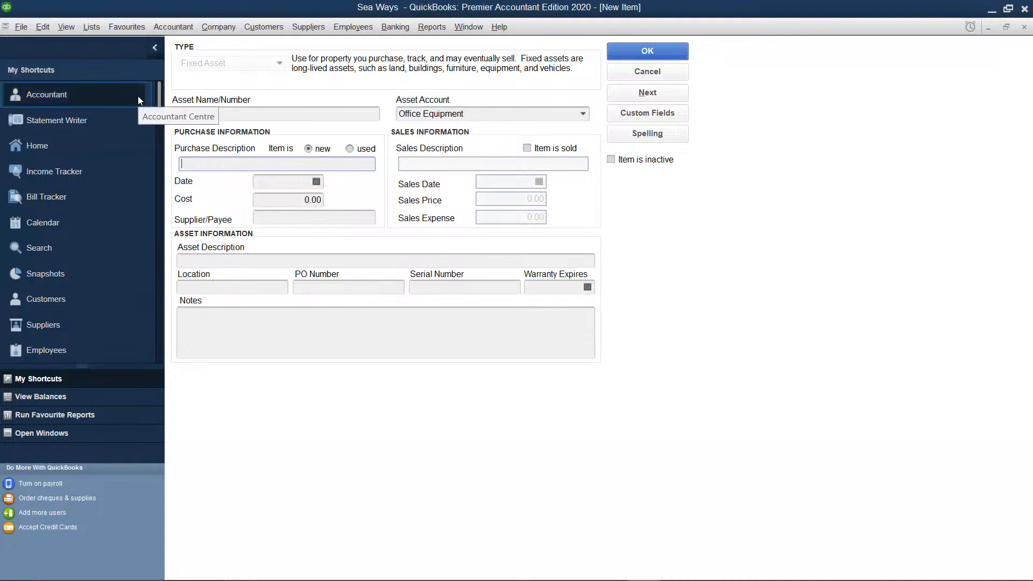
{"action": "type", "text": "PUr"}
{"action": "key", "text": "BackSpace"}
{"action": "type", "text": "urchase"}
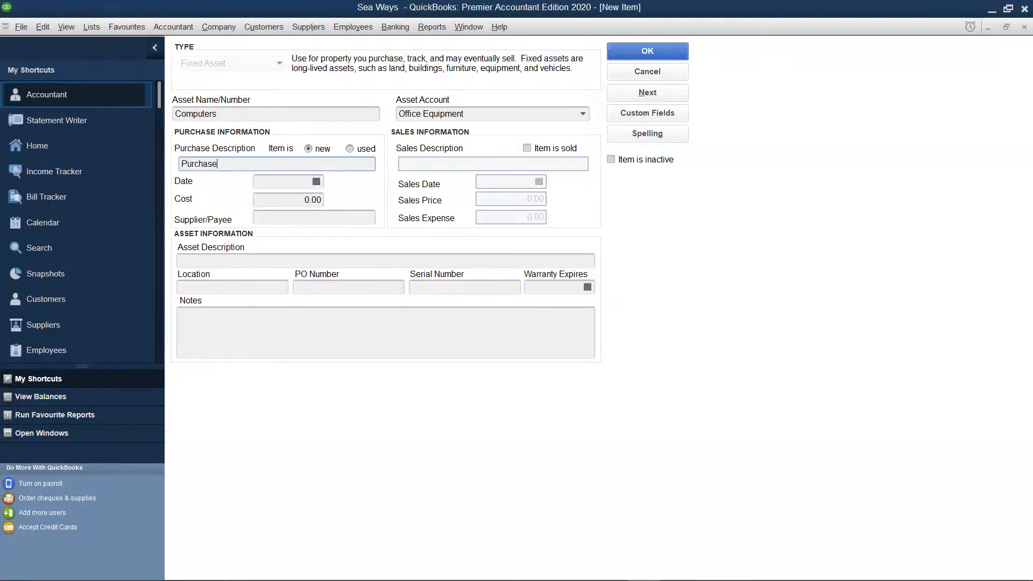
{"action": "type", "text": " of 2 computers"}
- Set the Computers purchase date to 04/05/2023 and the cost to 85,600, and save the fixed asset
{"action": "left_click", "coordinate": [301, 185]}
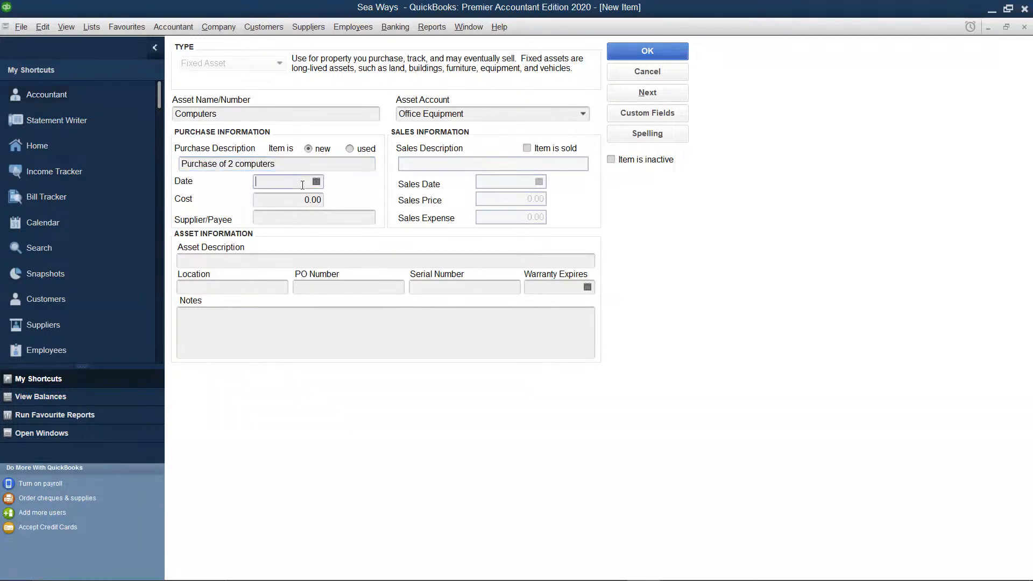
{"action": "type", "text": "04/05/2023"}
{"action": "left_click", "coordinate": [322, 199]}
{"action": "key", "text": "BackSpace"}
{"action": "key", "text": "BackSpace"}
{"action": "key", "text": "BackSpace"}
{"action": "type", "text": "85600"}
{"action": "left_click", "coordinate": [661, 50]}
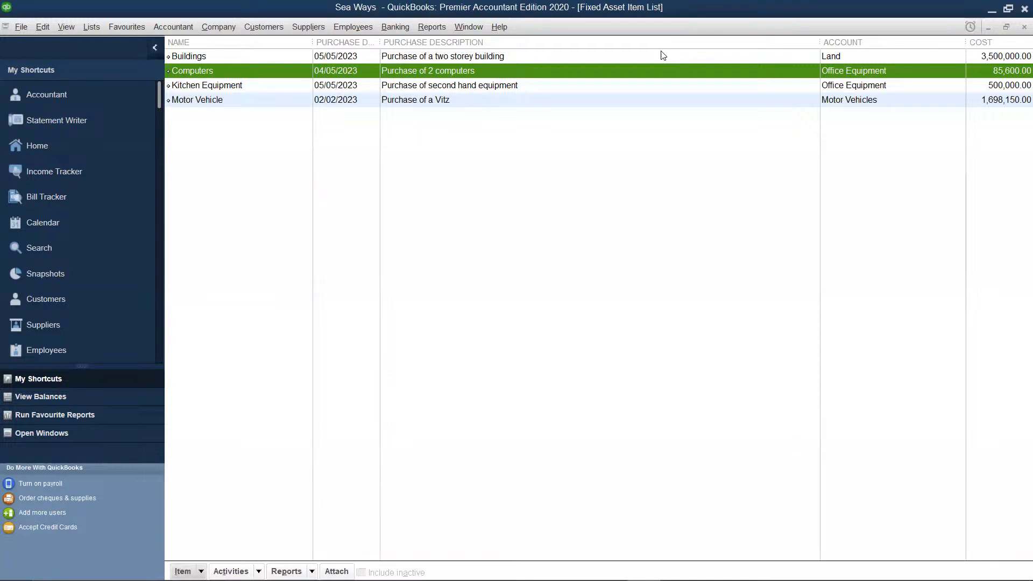
- Create a new fixed asset item named Furniture and assign it to the Furniture and Fixtures account
{"action": "right_click", "coordinate": [412, 178]}
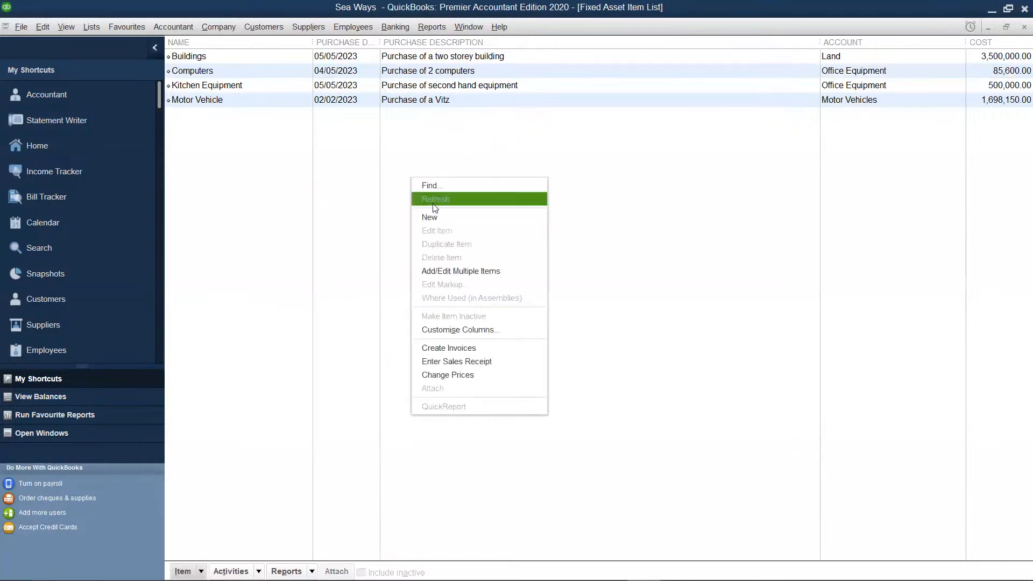
{"action": "left_click", "coordinate": [443, 217]}
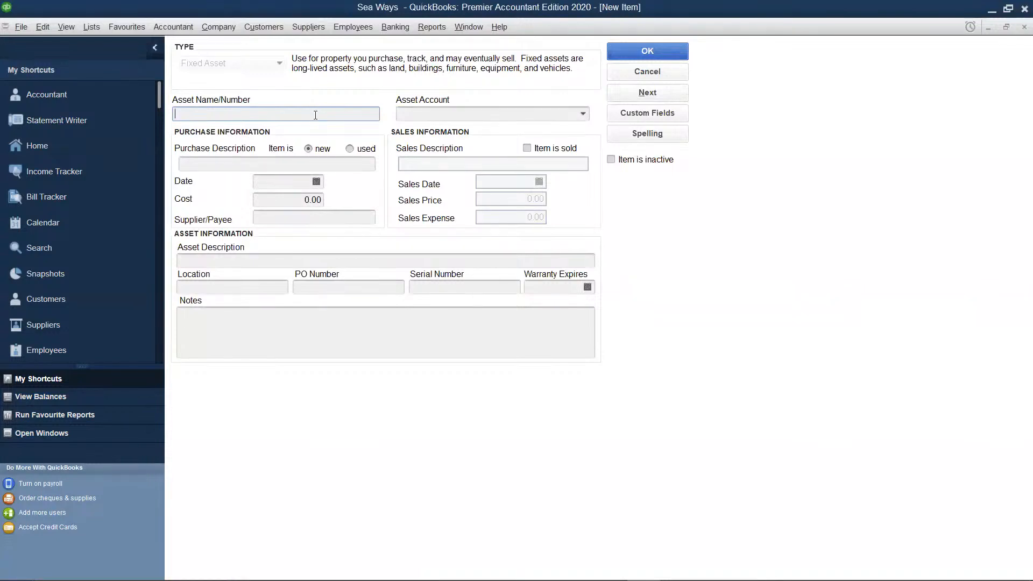
{"action": "type", "text": "Furniture"}
{"action": "left_click", "coordinate": [423, 119]}
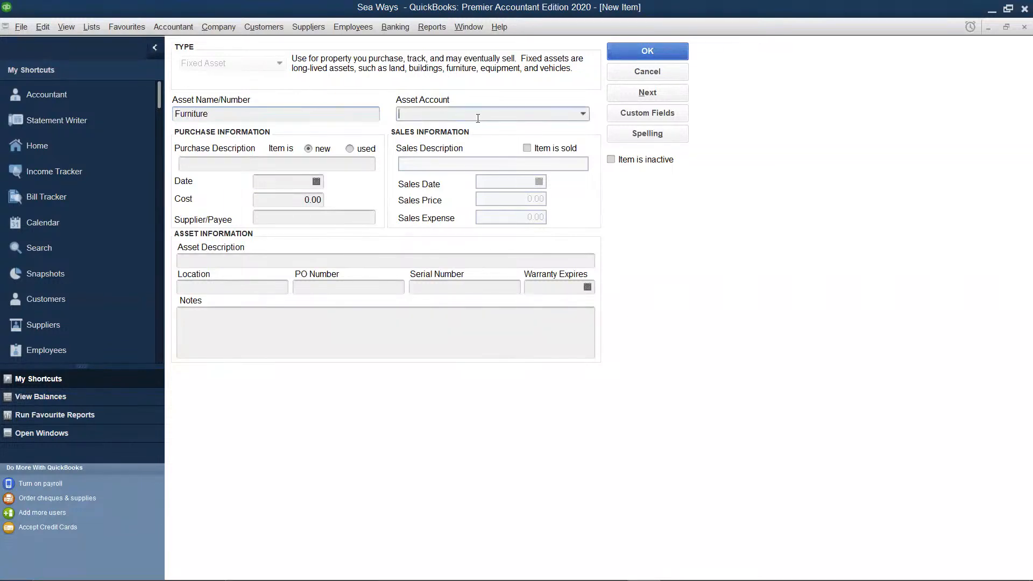
{"action": "left_click", "coordinate": [582, 114]}
{"action": "left_click", "coordinate": [423, 191]}
- Enter "Purchase of sofa" as the purchase description for Furniture and set the purchase date to 01/05/2023
{"action": "left_click", "coordinate": [302, 162]}
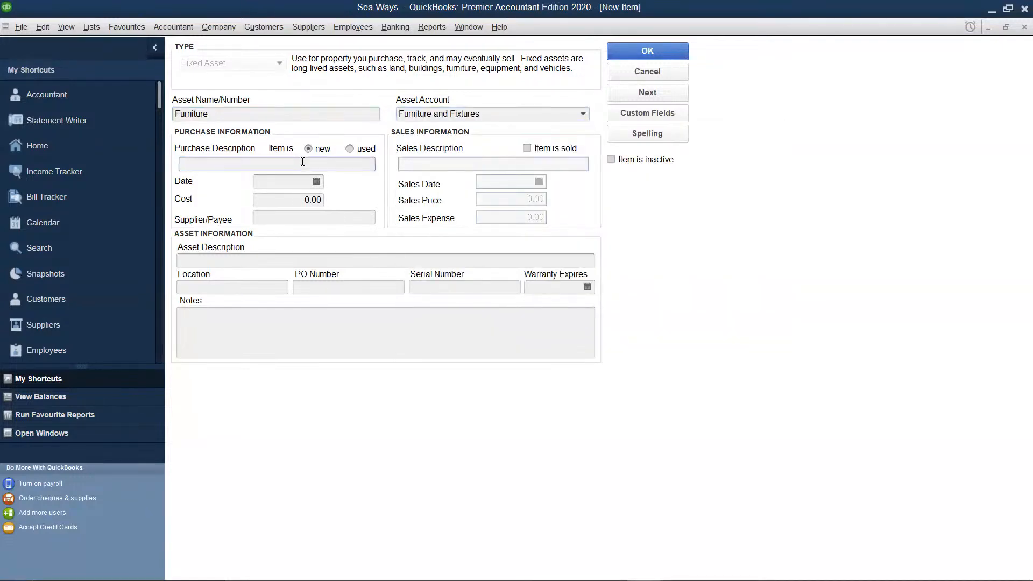
{"action": "type", "text": "Purchase of sofa"}
{"action": "left_click", "coordinate": [317, 182]}
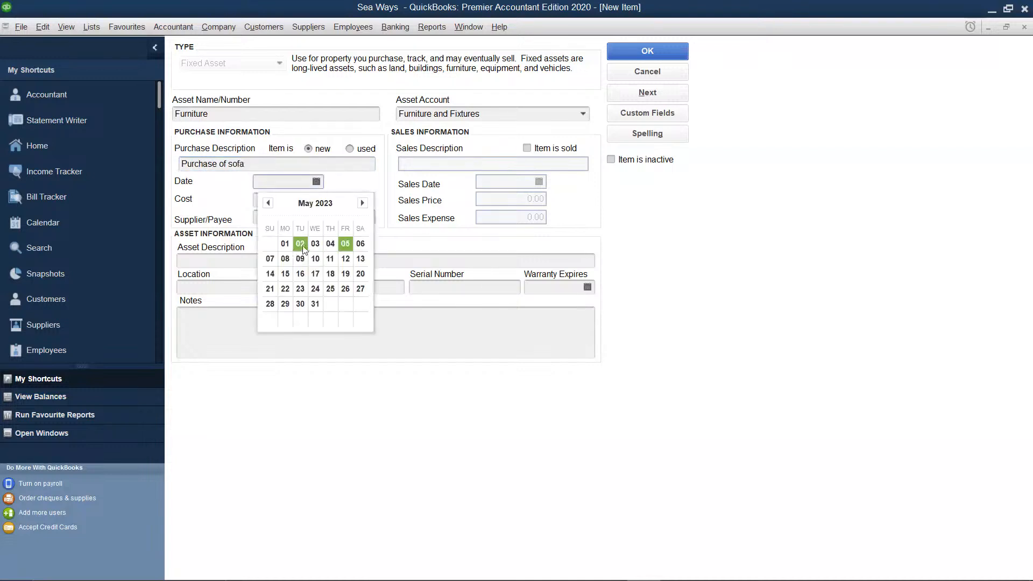
{"action": "left_click", "coordinate": [285, 244]}
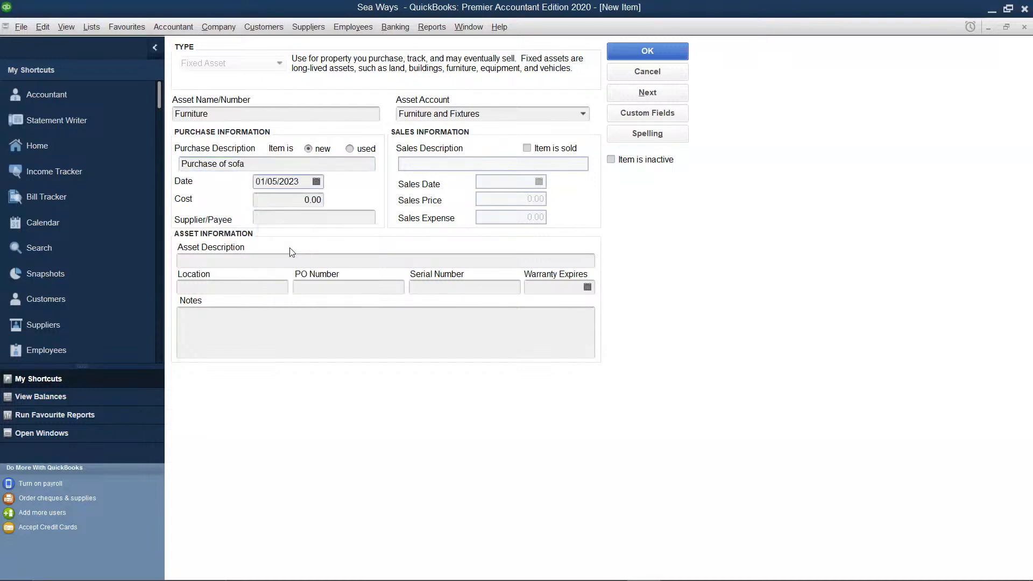
- Set the Furniture purchase cost to 245,650
{"action": "left_click", "coordinate": [323, 201]}
{"action": "key", "text": "BackSpace"}
{"action": "key", "text": "BackSpace"}
{"action": "key", "text": "BackSpace"}
{"action": "key", "text": "BackSpace"}
{"action": "type", "text": "245650"}
- Correct the Furniture purchase description to "Purchase of a sofa" and save the fixed asset
{"action": "left_click", "coordinate": [230, 162]}
{"action": "type", "text": "a"}
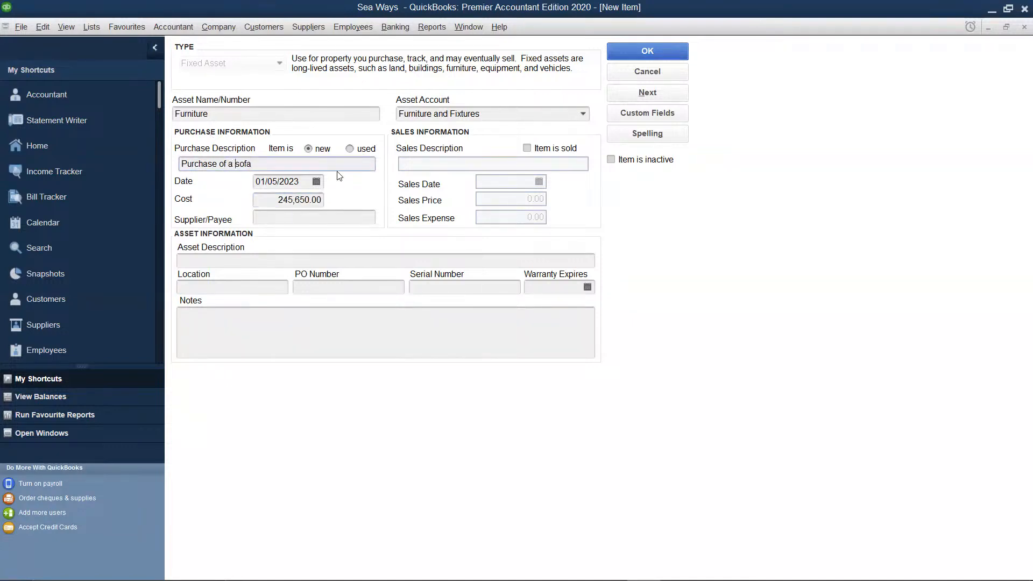
{"action": "left_click", "coordinate": [624, 52]}
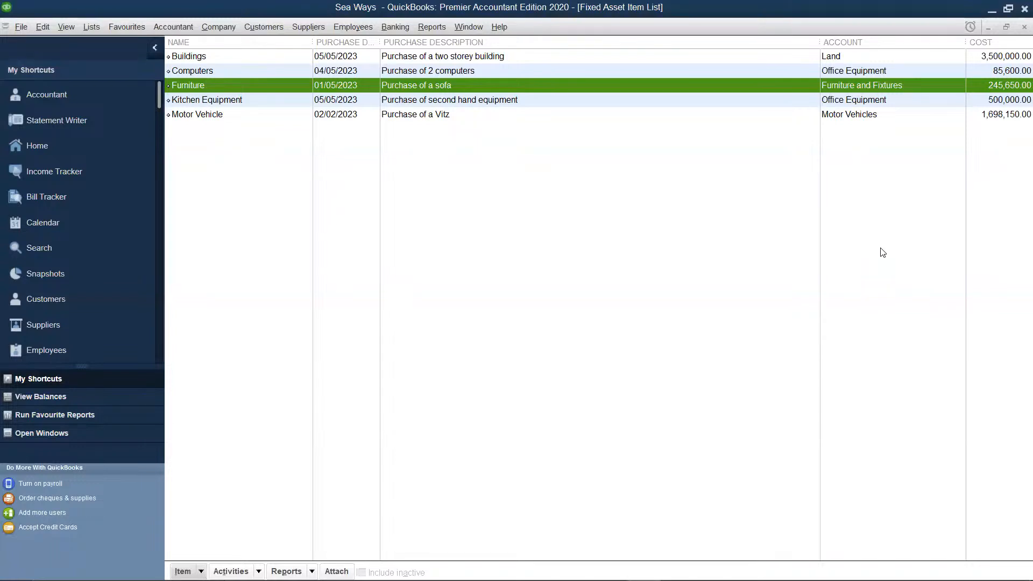
- Exit QuickBooks Desktop, confirming the exit and closing the Sea Ways company file
{"action": "left_click", "coordinate": [1022, 8]}
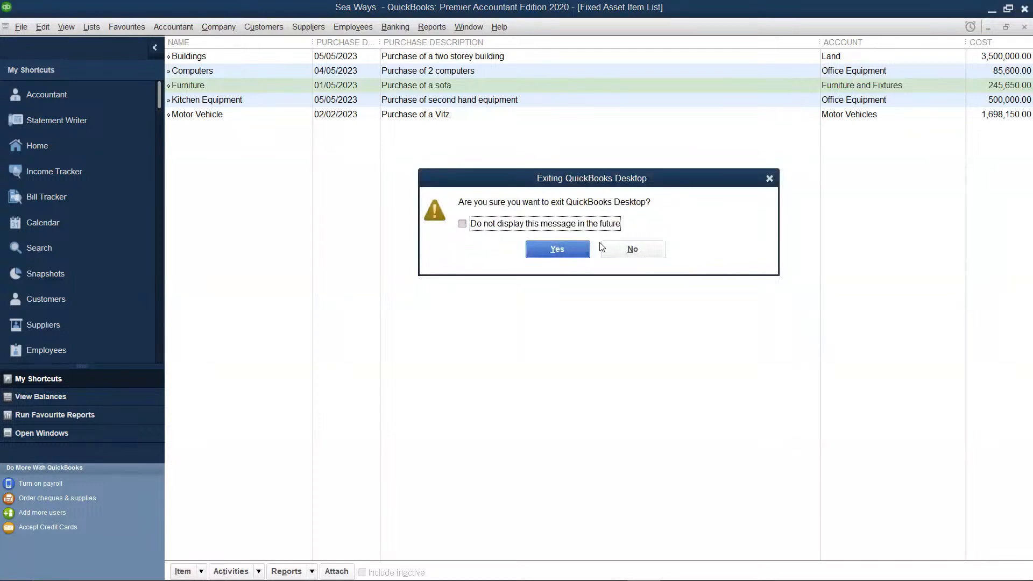
{"action": "left_click", "coordinate": [544, 249]}
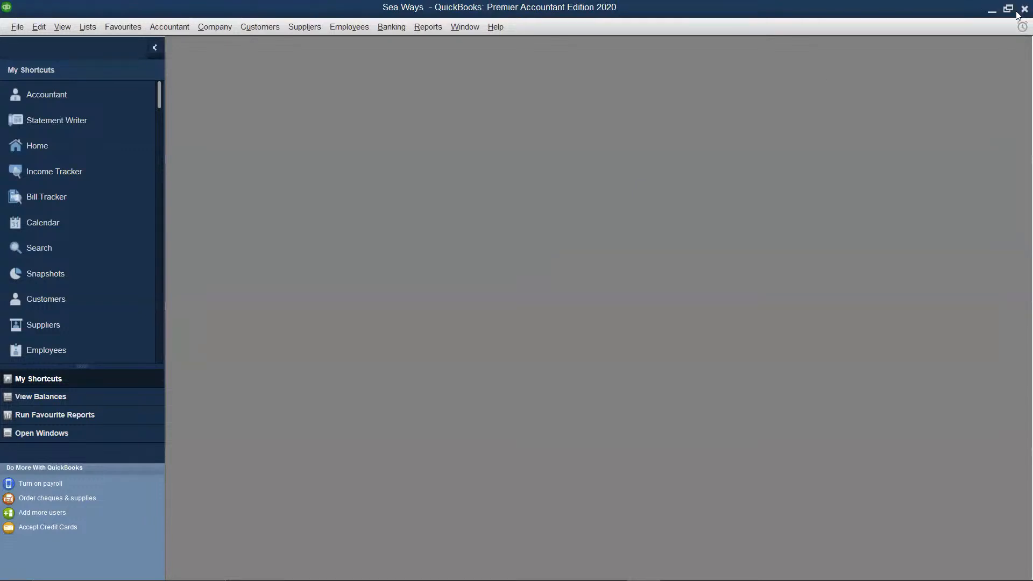
{"action": "left_click", "coordinate": [1022, 9]}
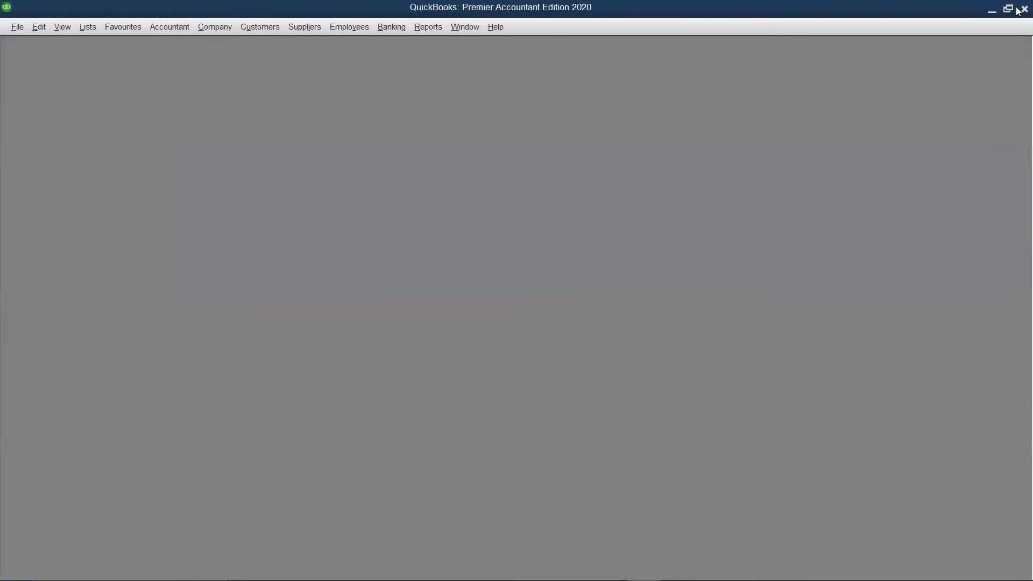